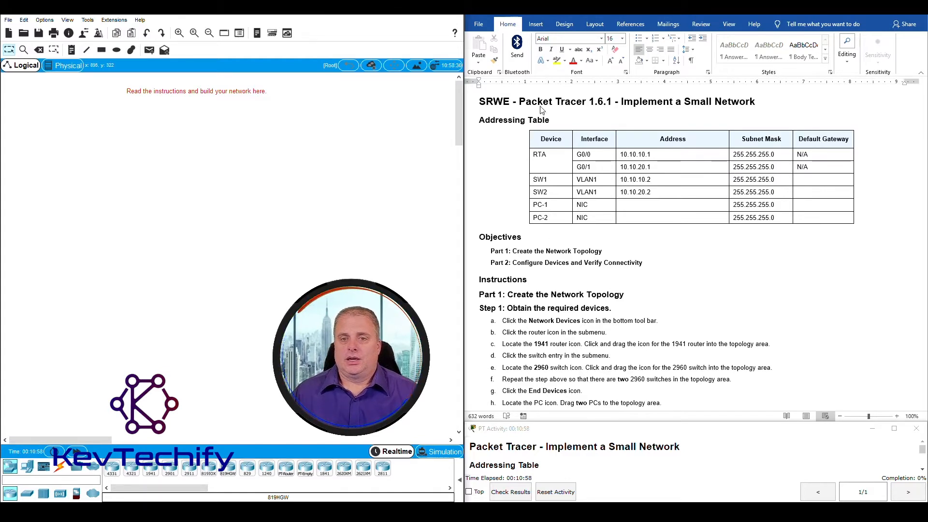
Review the addressing table header and the RTA and switch rows in the Word lab document
click(540, 140)
drag(540, 139, 665, 141)
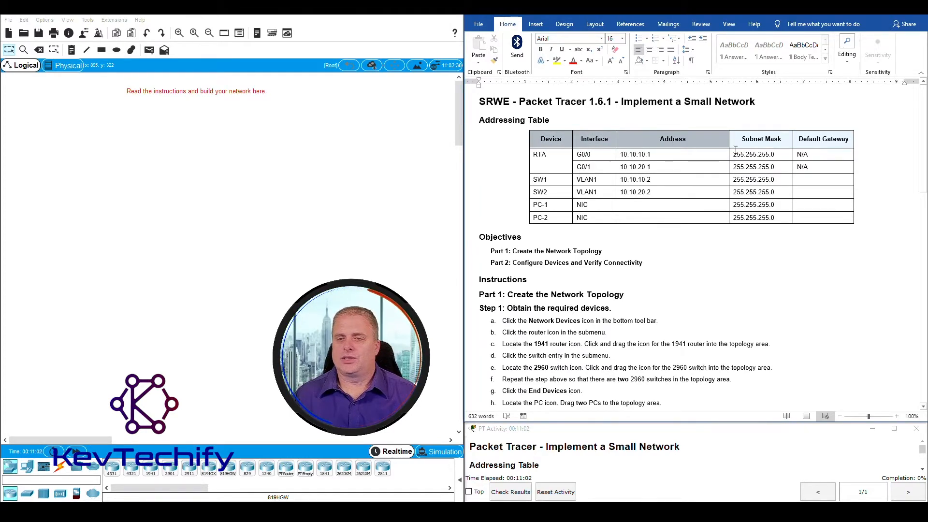
drag(735, 150, 817, 167)
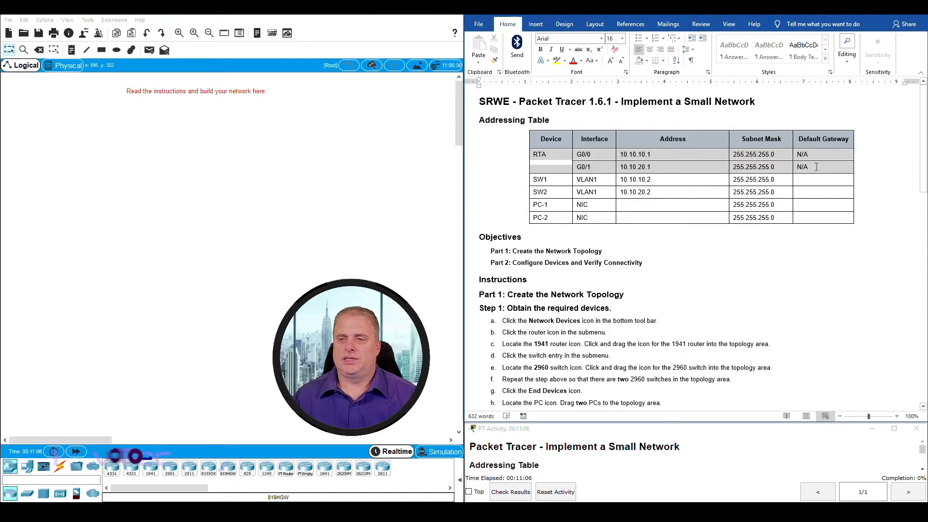
click(623, 205)
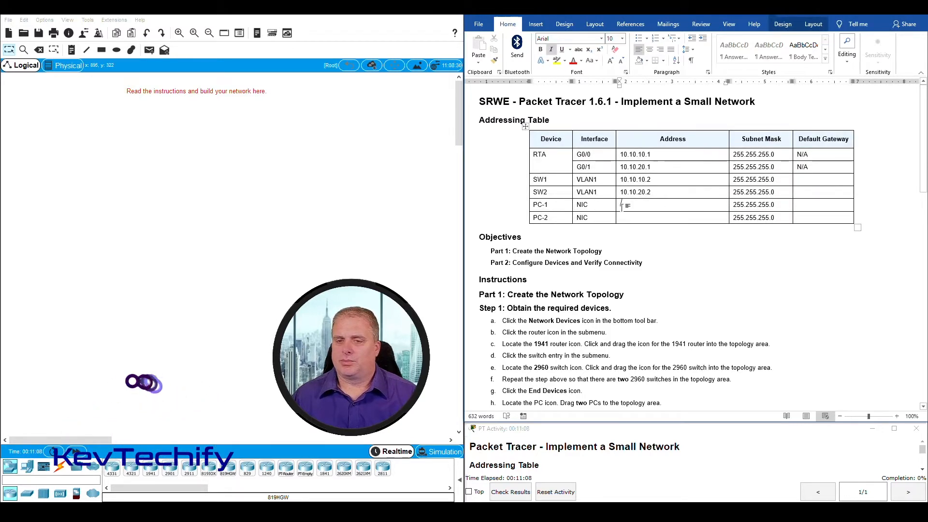
key(Down)
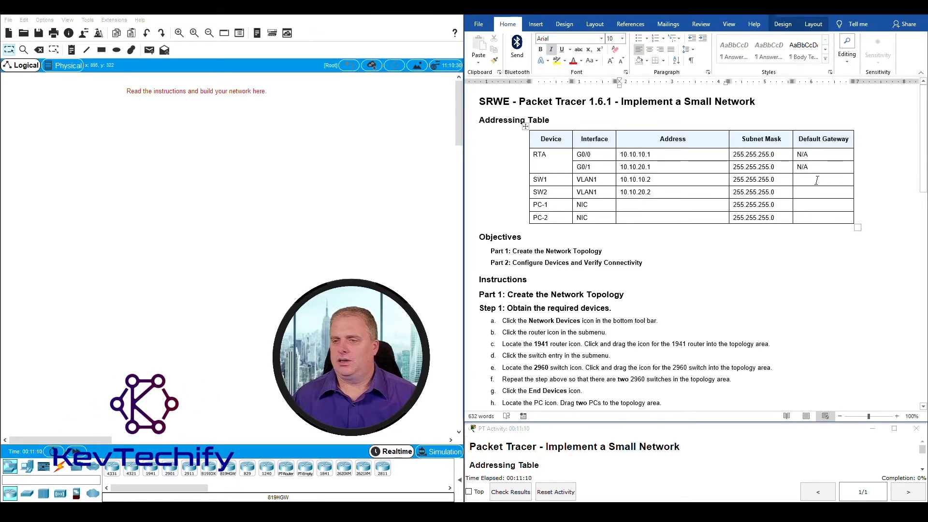
Scroll down to the Part 1 instructions for obtaining and naming devices
click(763, 277)
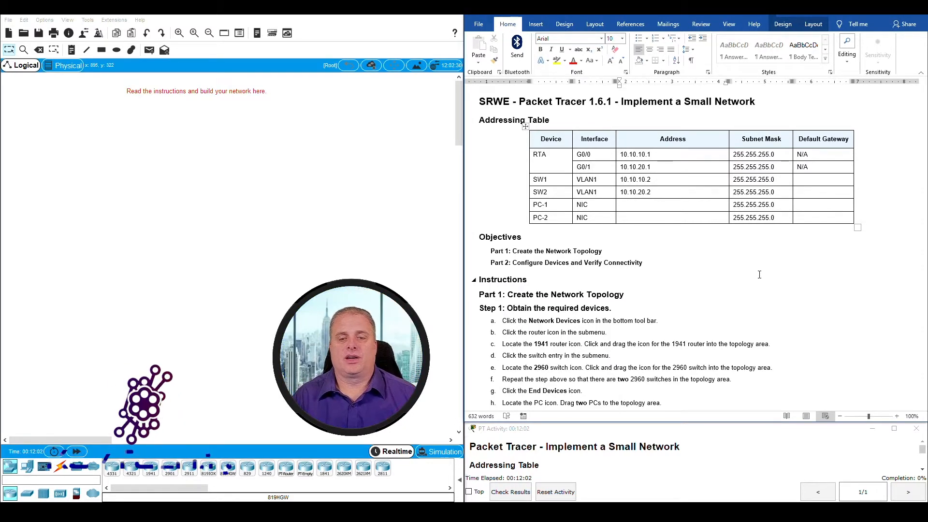
scroll(732, 312, down, 1)
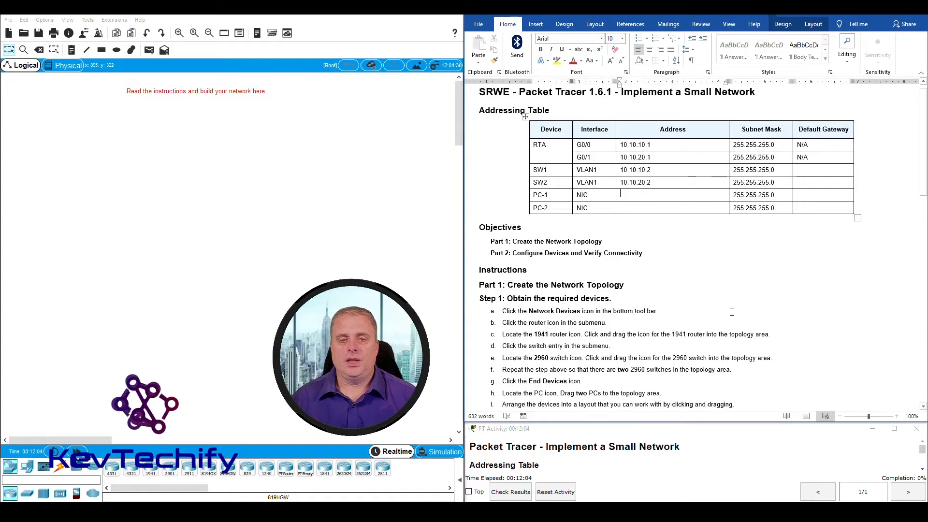
scroll(732, 312, down, 5)
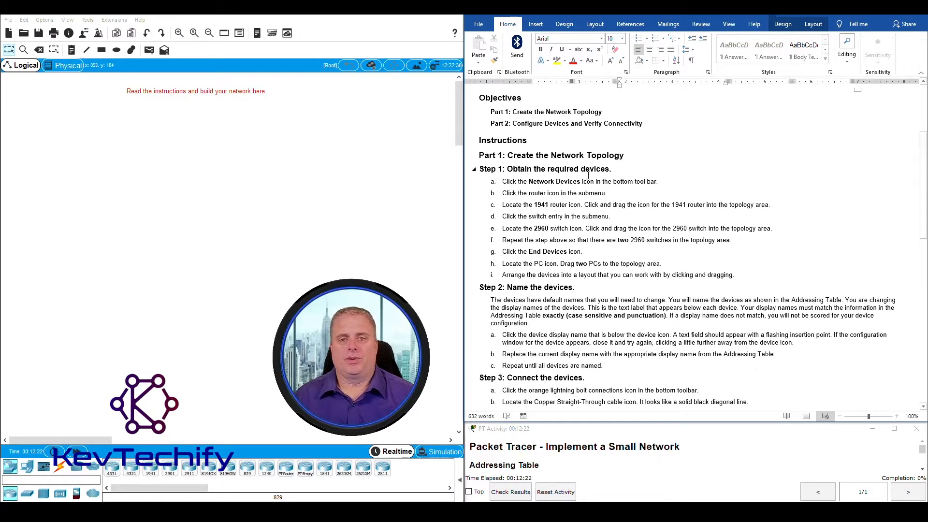
Highlight lab step a and show Packet Tracer's Network Devices category
click(516, 183)
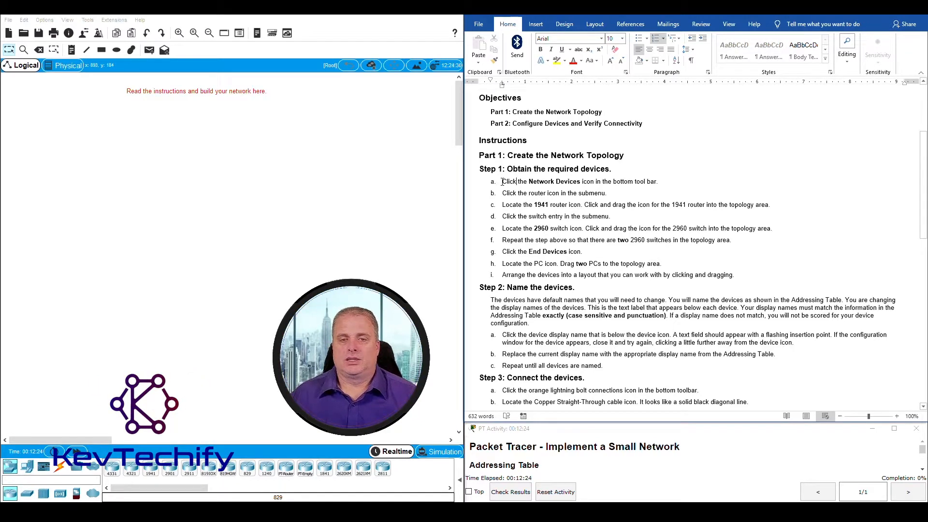
drag(503, 183, 664, 183)
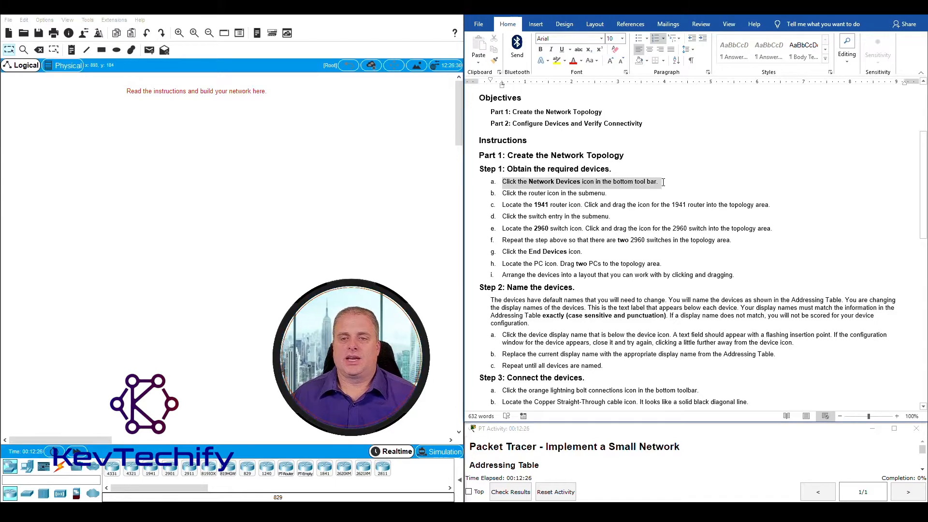
click(664, 183)
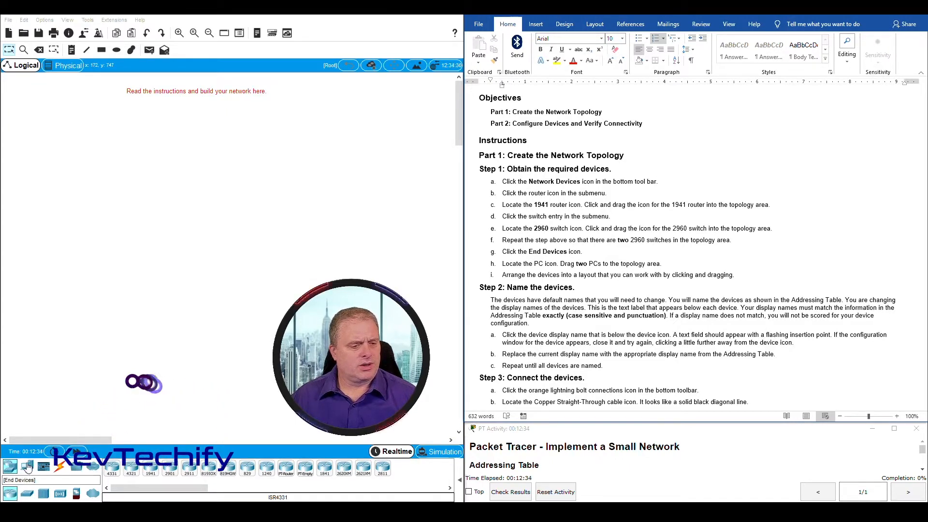
click(14, 469)
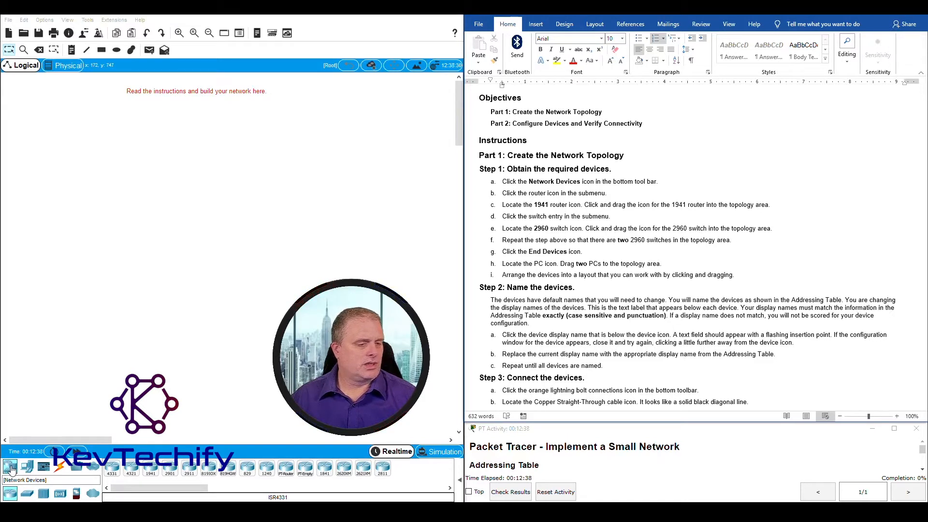
click(12, 468)
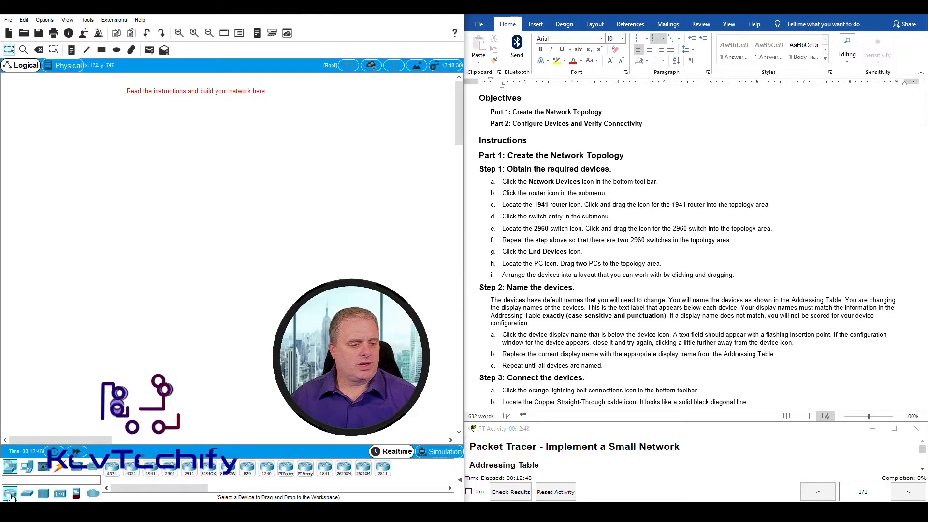
Highlight step c about obtaining a 1941 router, then return to Packet Tracer
click(505, 205)
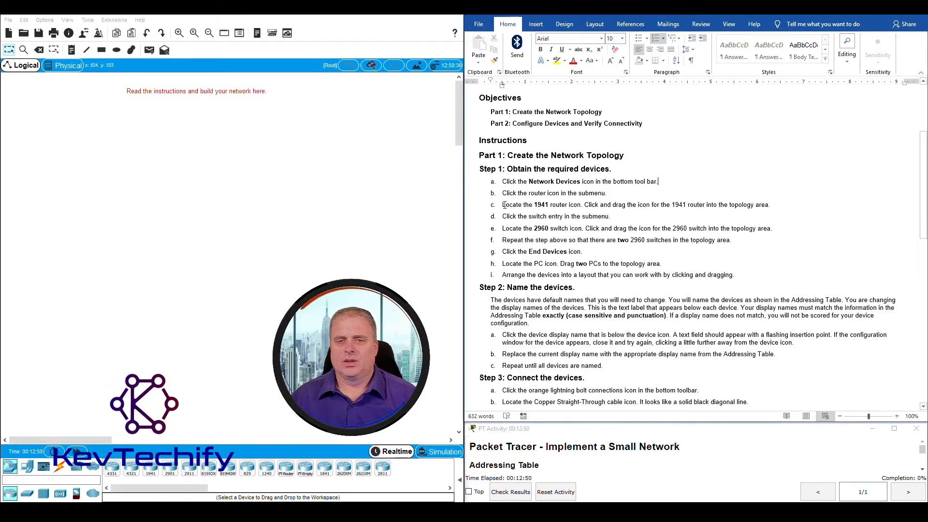
drag(507, 204, 755, 205)
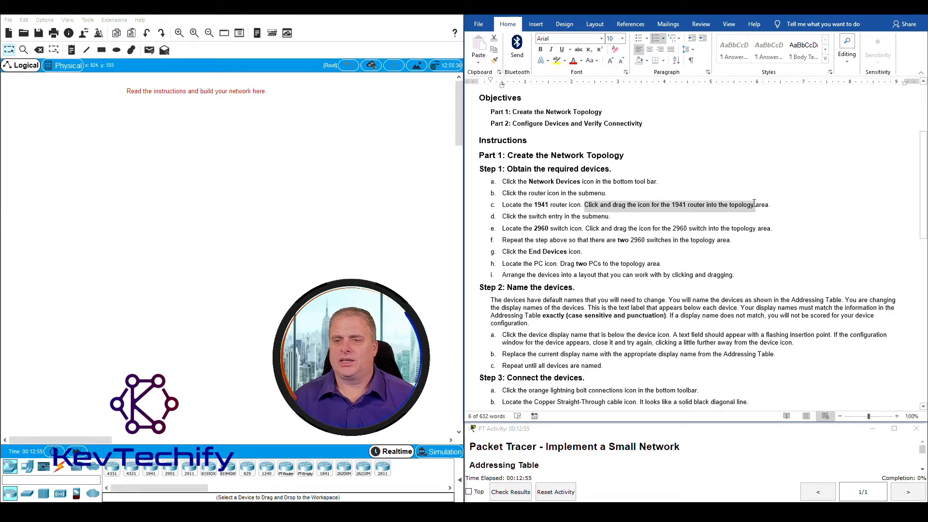
click(202, 392)
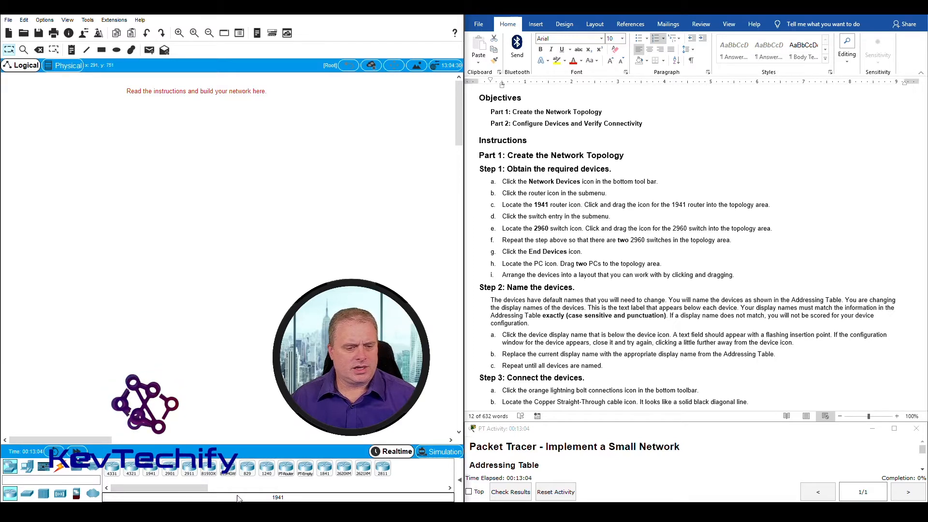
Place a 1941 router in the topology and review step d about switches
drag(151, 473, 222, 147)
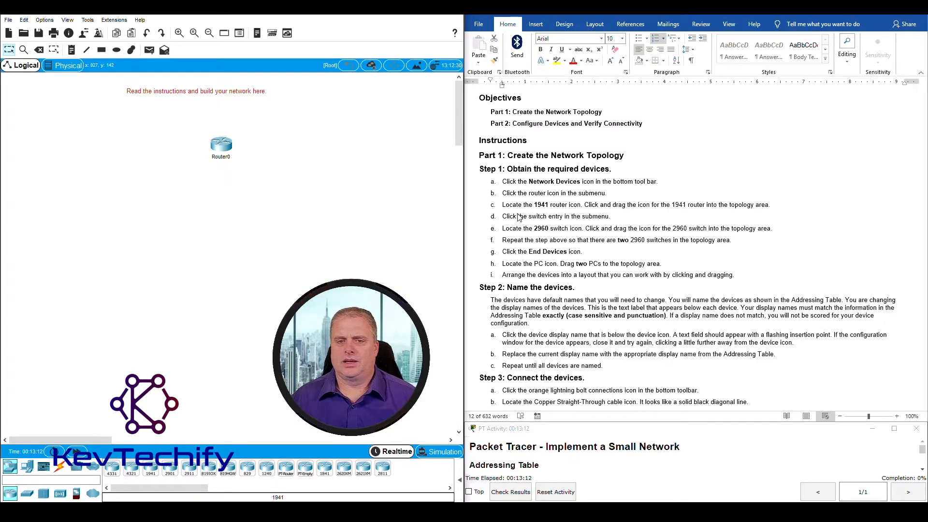
click(515, 217)
drag(501, 216, 613, 217)
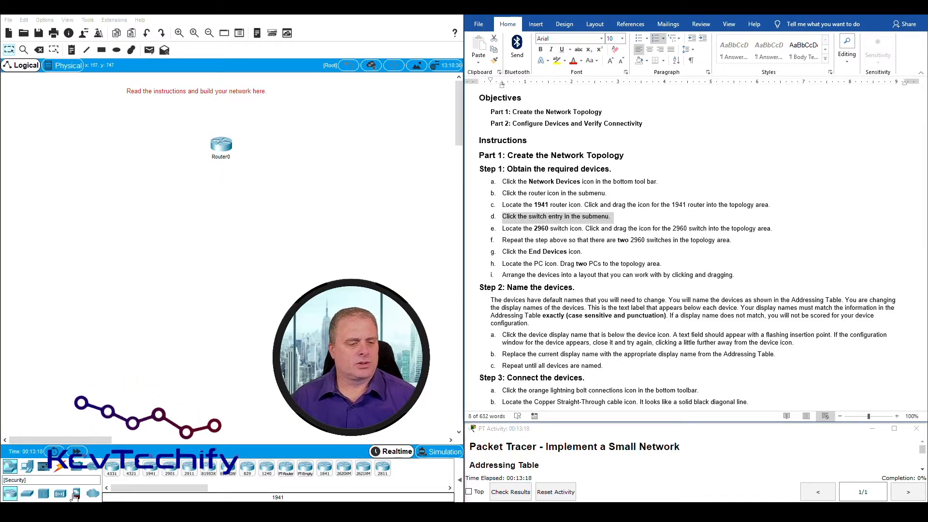
Add two 2960 switches, one on each side of Router0
click(28, 494)
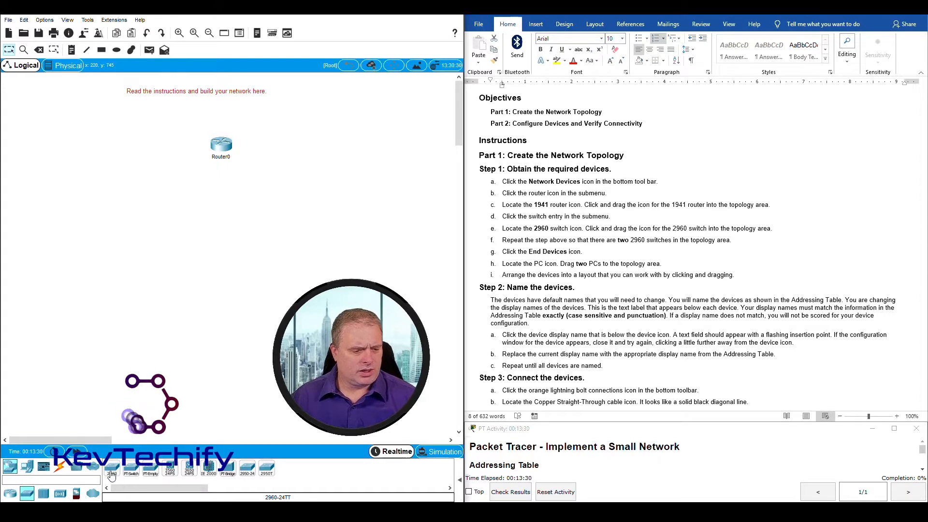
drag(112, 472, 169, 154)
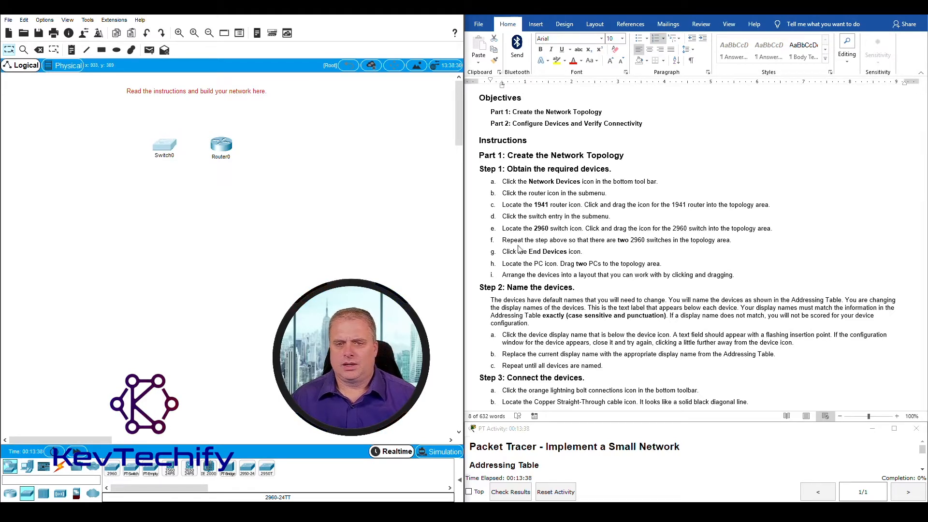
click(534, 243)
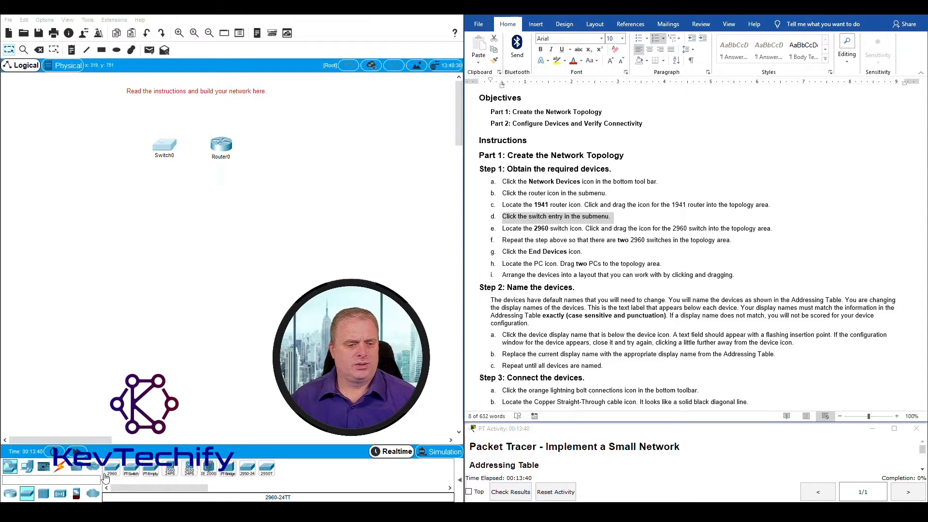
drag(110, 473, 283, 148)
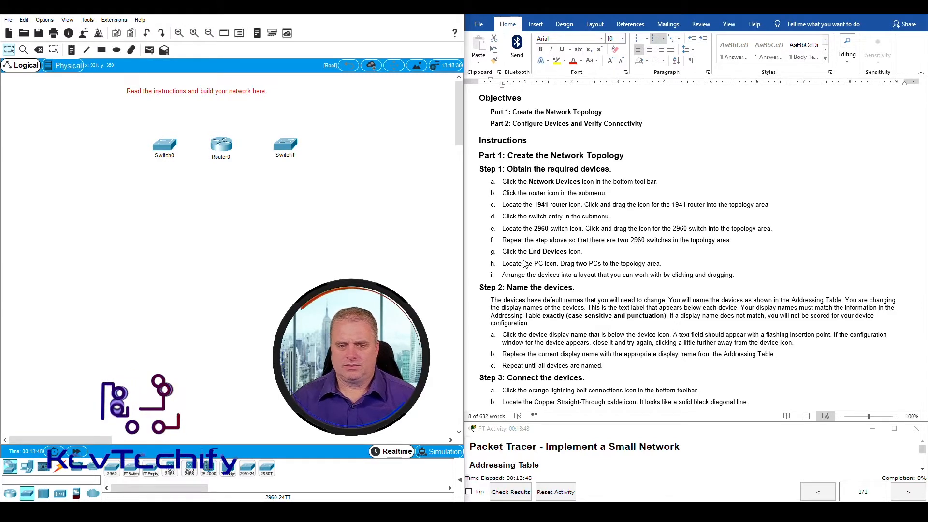
Highlight the step g End Devices instruction and show the end devices list
click(505, 257)
drag(503, 253, 579, 253)
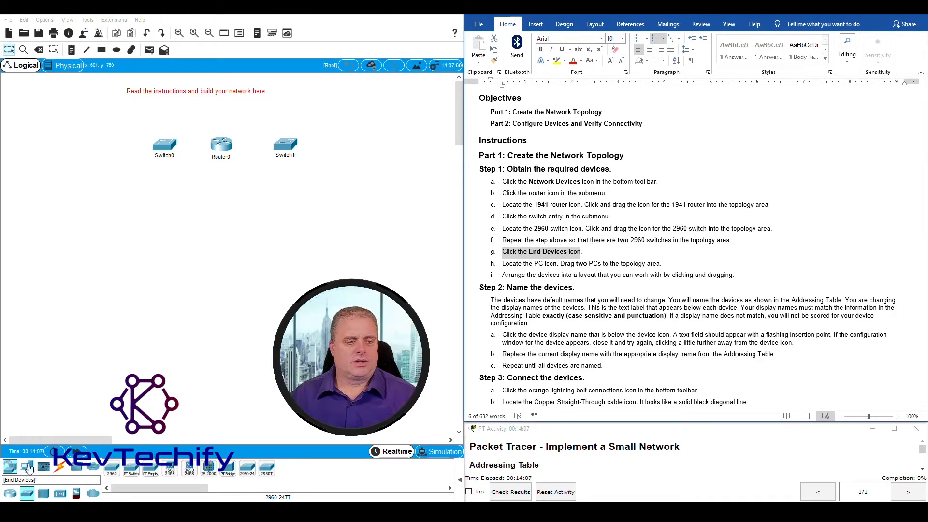
click(30, 472)
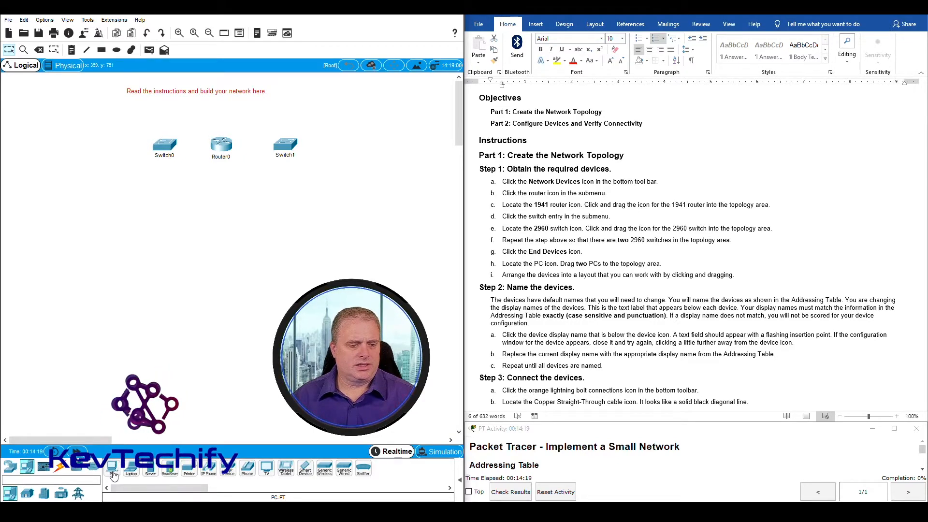
Place PC0 and PC1 at either end, aligning PC1 and Switch1 in the row
drag(113, 476, 158, 224)
drag(112, 148, 111, 144)
click(112, 144)
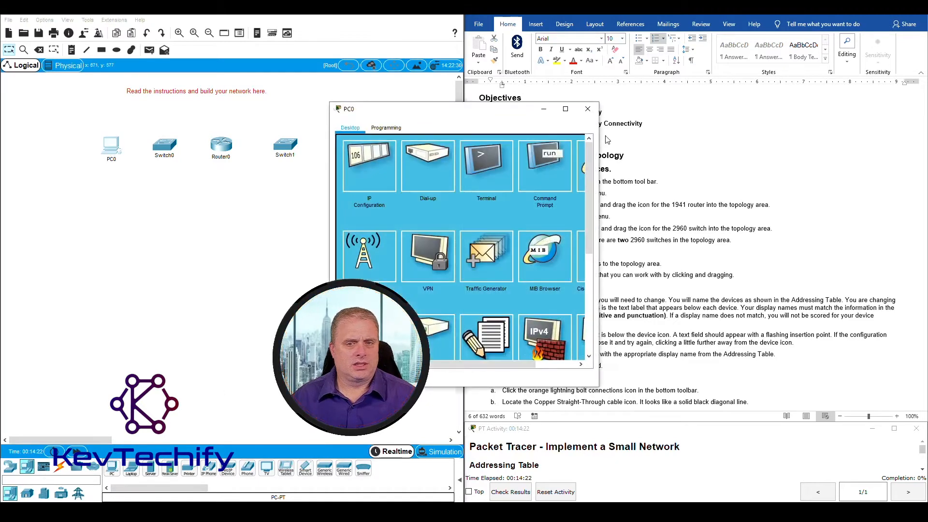
click(588, 108)
drag(111, 472, 358, 146)
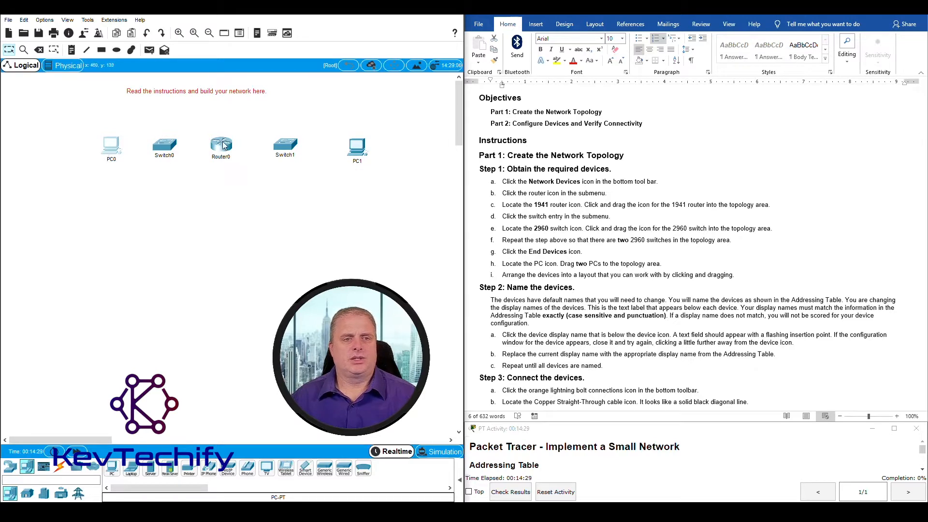
drag(358, 149, 351, 144)
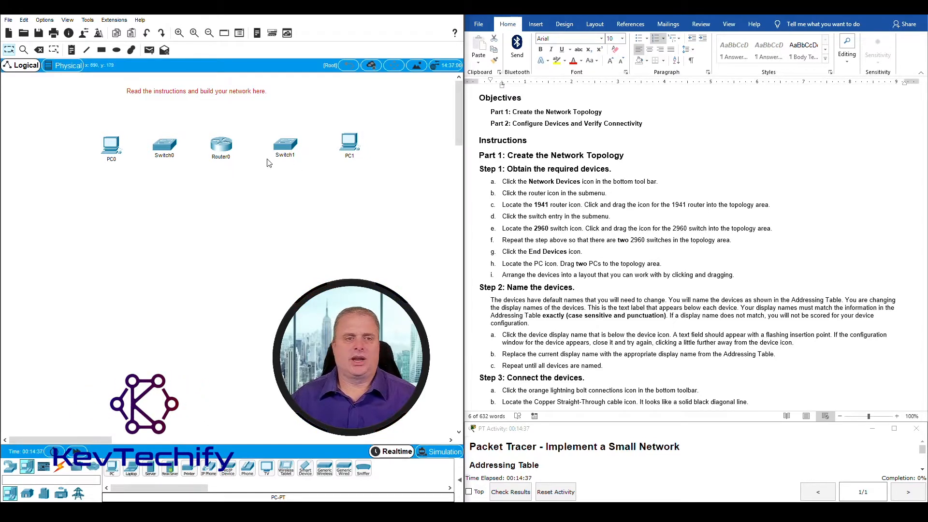
mouse_move(292, 149)
mouse_down()
mouse_move(258, 206)
mouse_move(288, 135)
mouse_move(302, 141)
mouse_move(317, 107)
mouse_move(283, 148)
mouse_up()
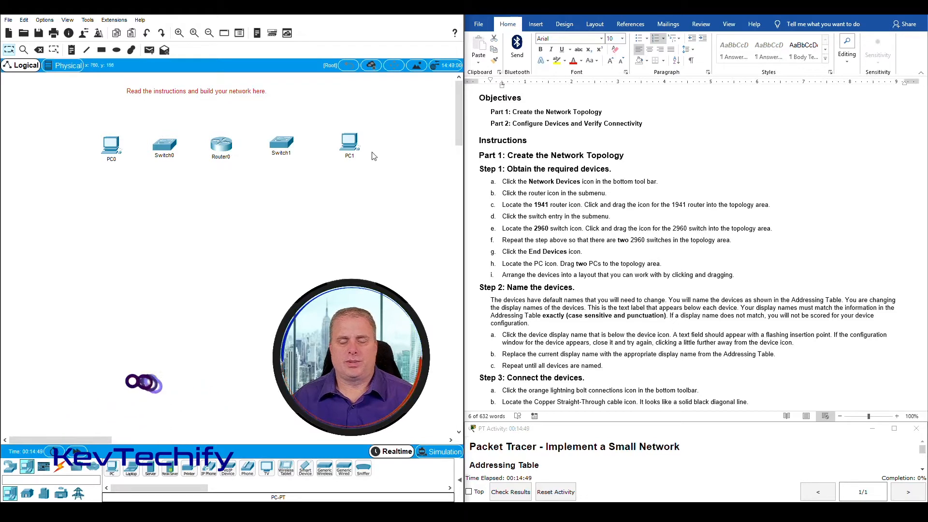
Scroll the lab document down to the Step 3 device connection table
scroll(585, 293, down, 4)
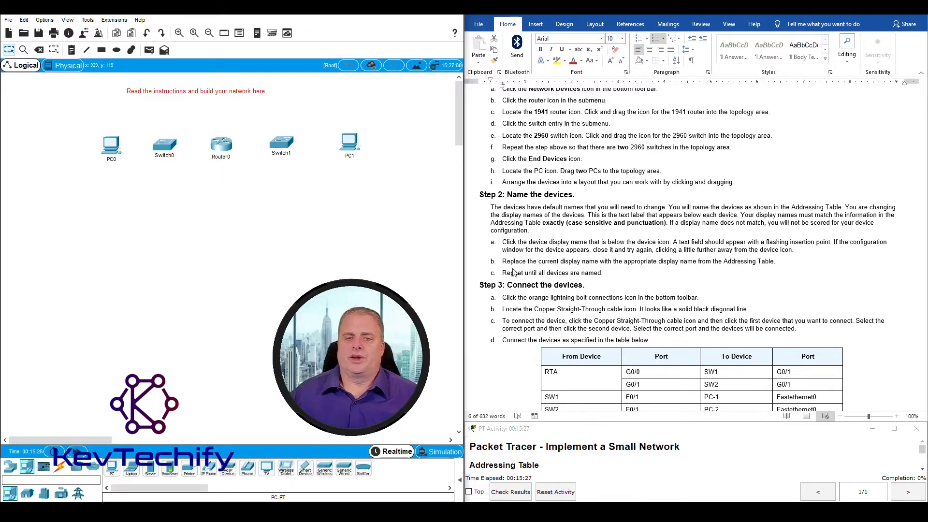
scroll(515, 250, down, 1)
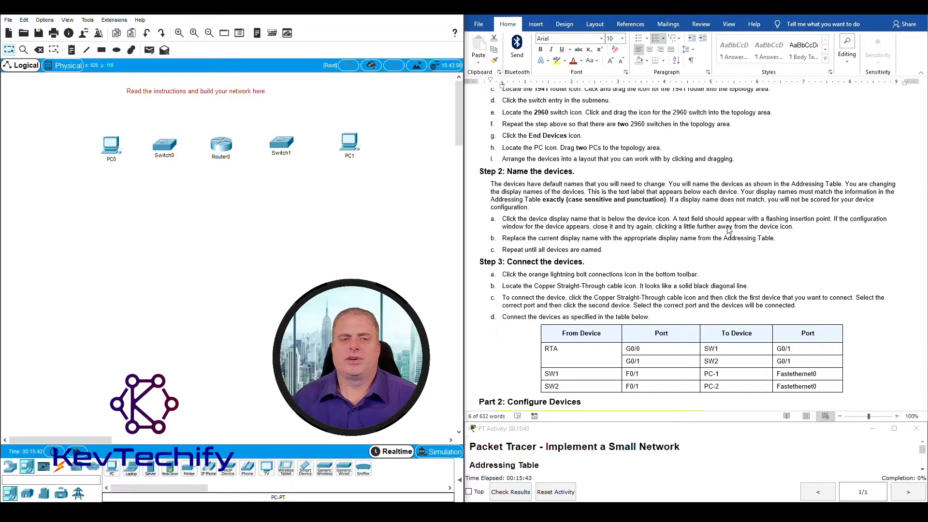
Rename PC0 to PC-1 and PC1 to PC-2
click(112, 160)
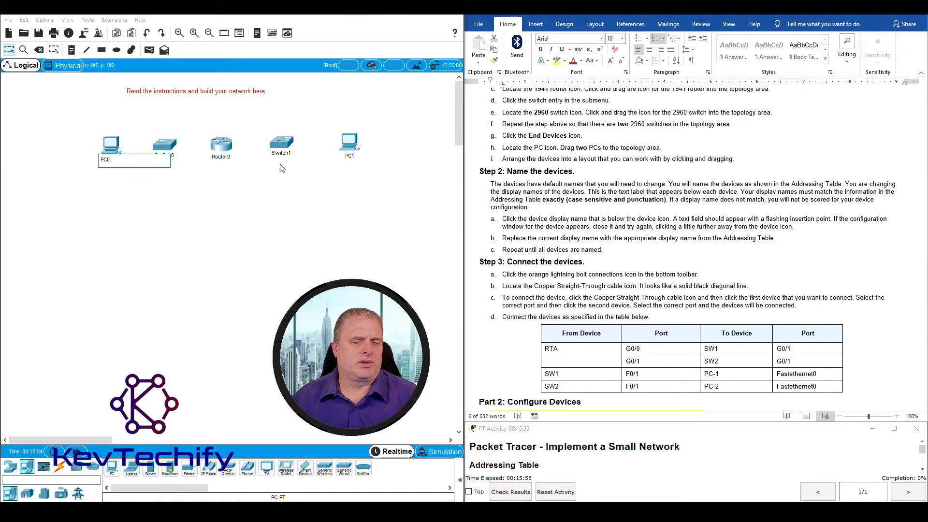
scroll(632, 182, up, 8)
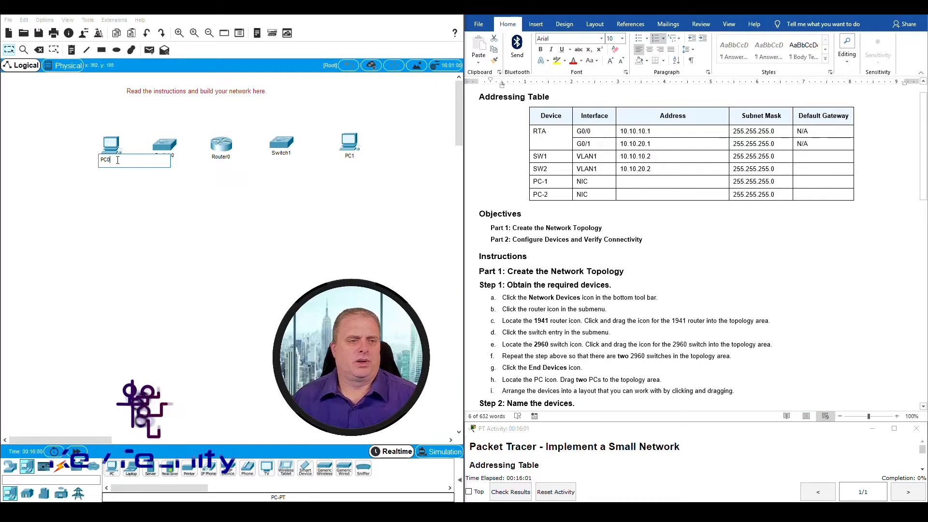
key(BackSpace)
text(-1)
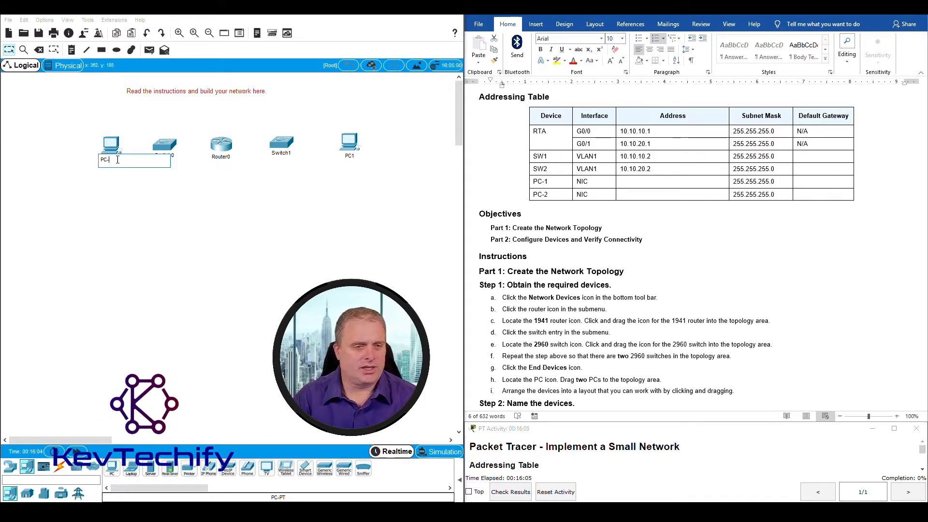
click(137, 199)
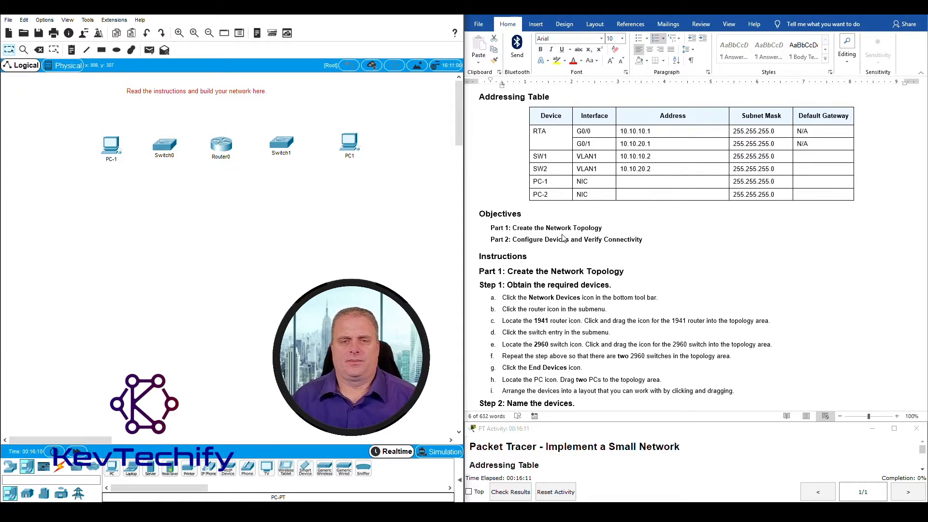
scroll(564, 238, down, 1)
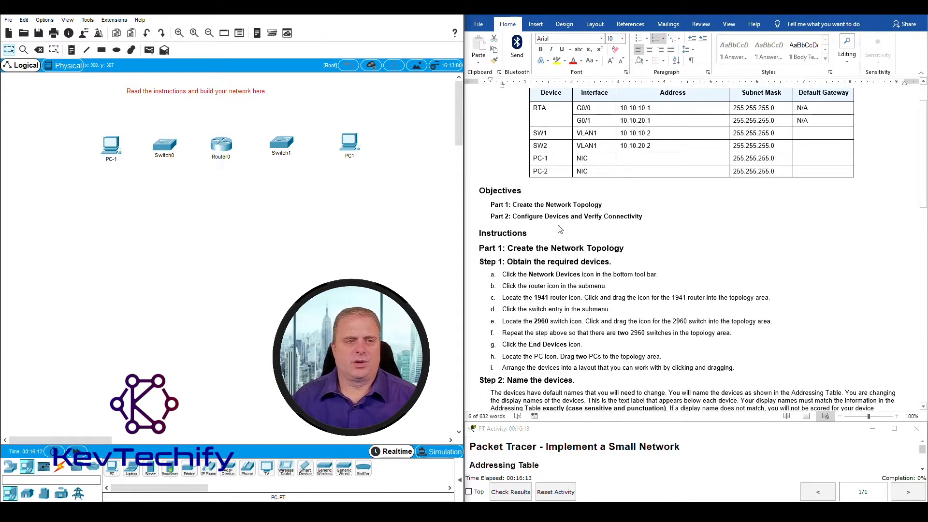
click(350, 156)
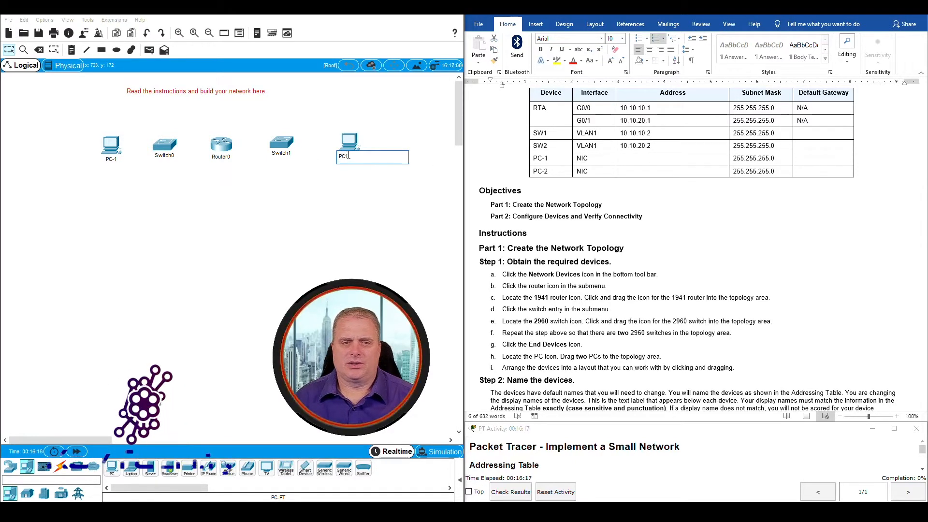
key(BackSpace)
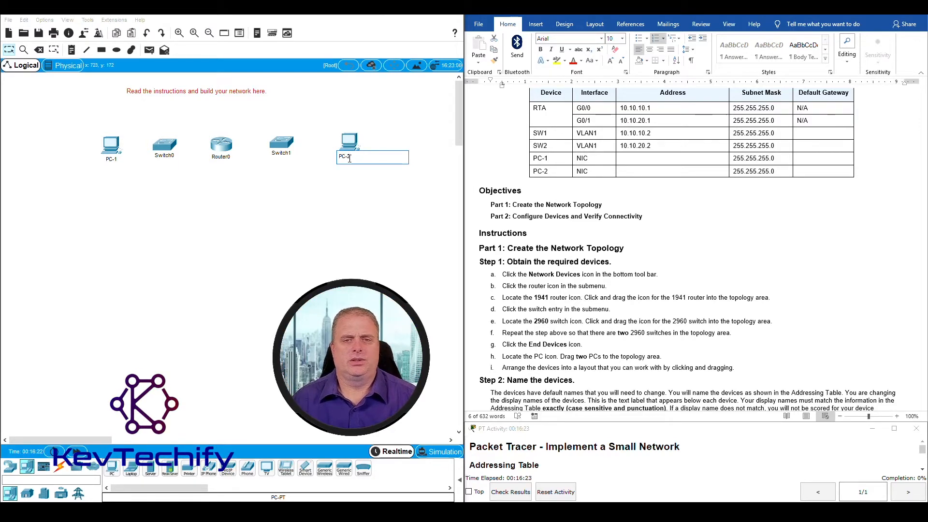
text(2)
click(345, 194)
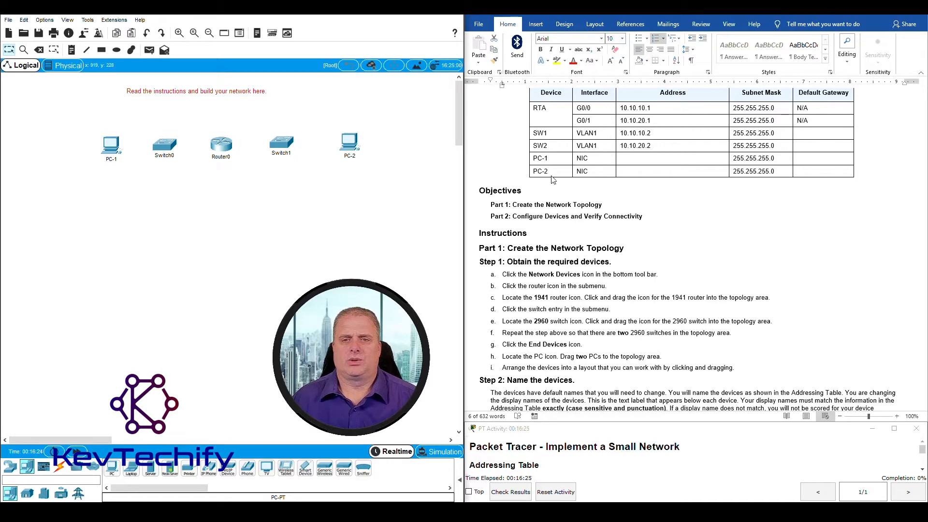
Rename Switch0 to SW1 and Switch1 to SW2
scroll(553, 180, up, 1)
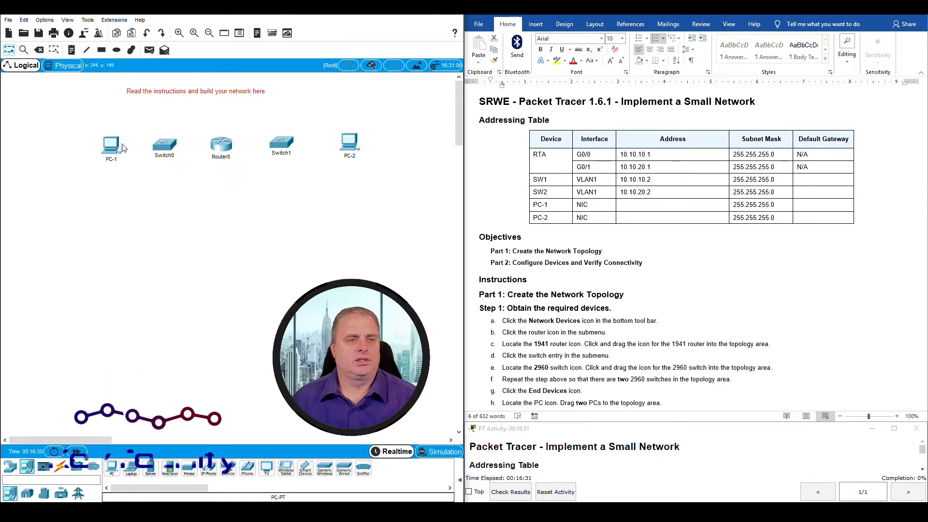
mouse_move(156, 152)
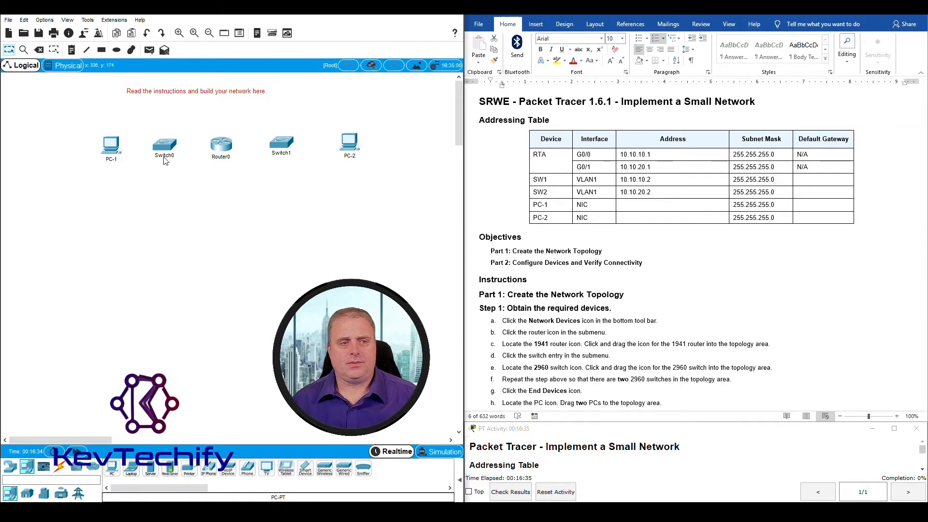
click(164, 157)
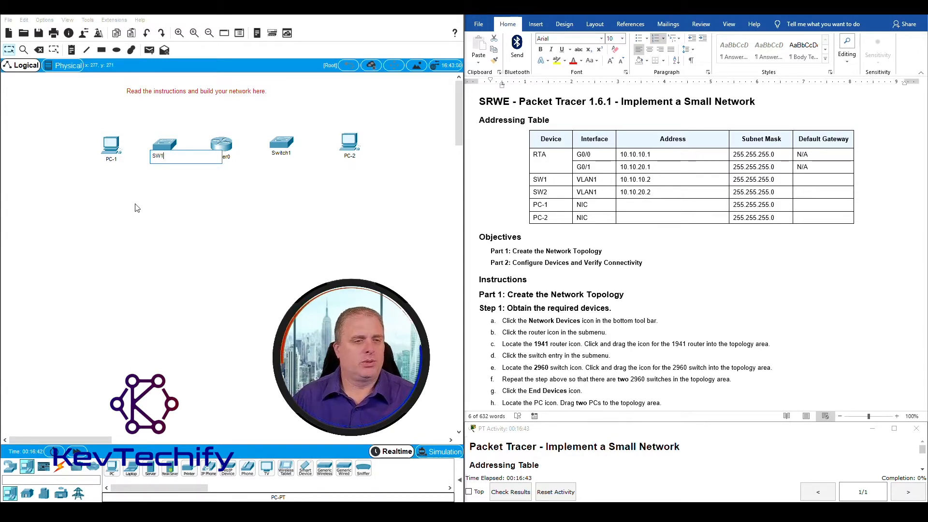
click(169, 213)
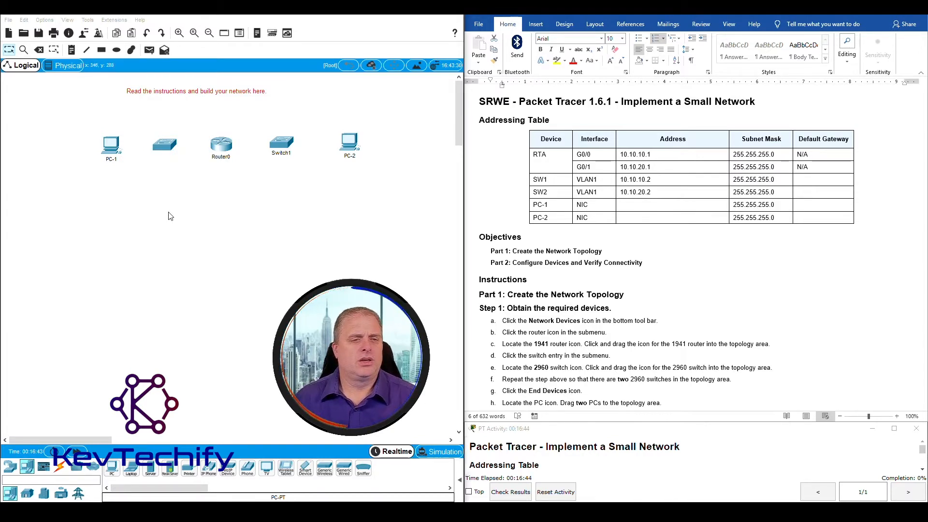
click(282, 153)
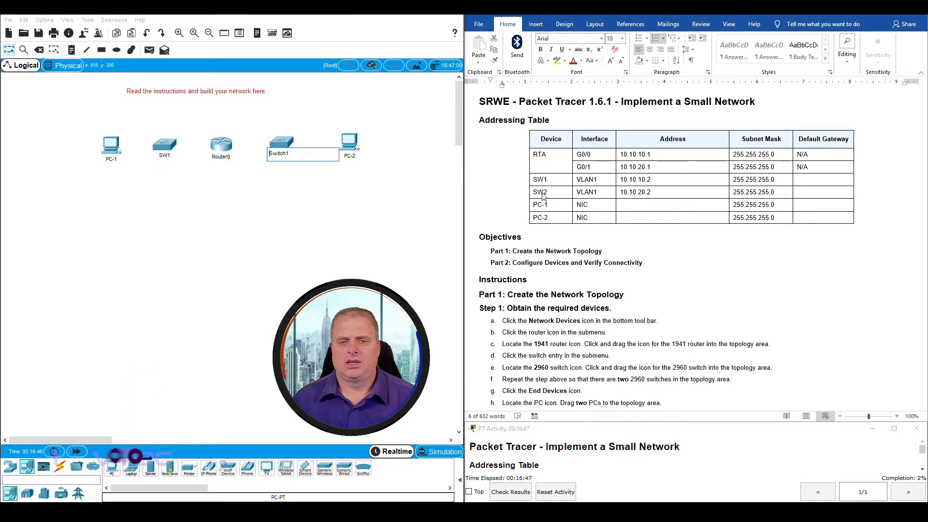
drag(311, 155, 214, 156)
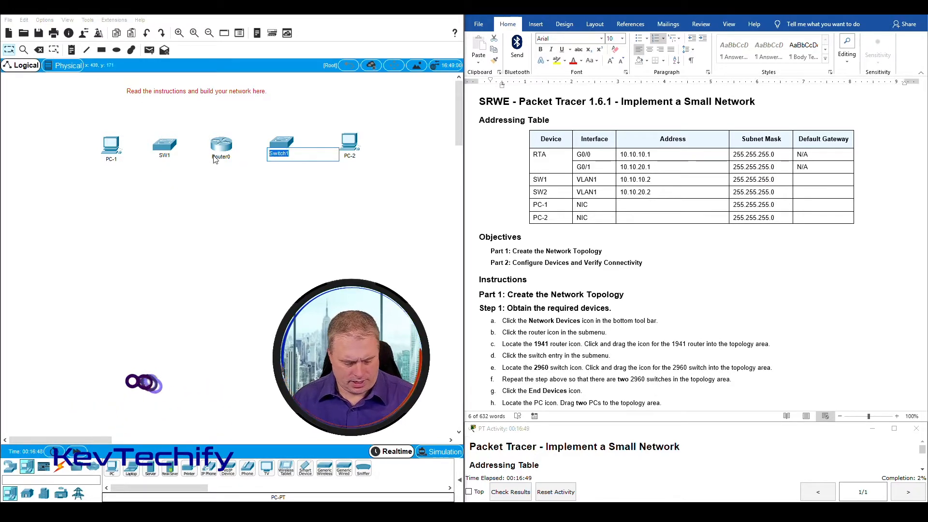
text(SW2)
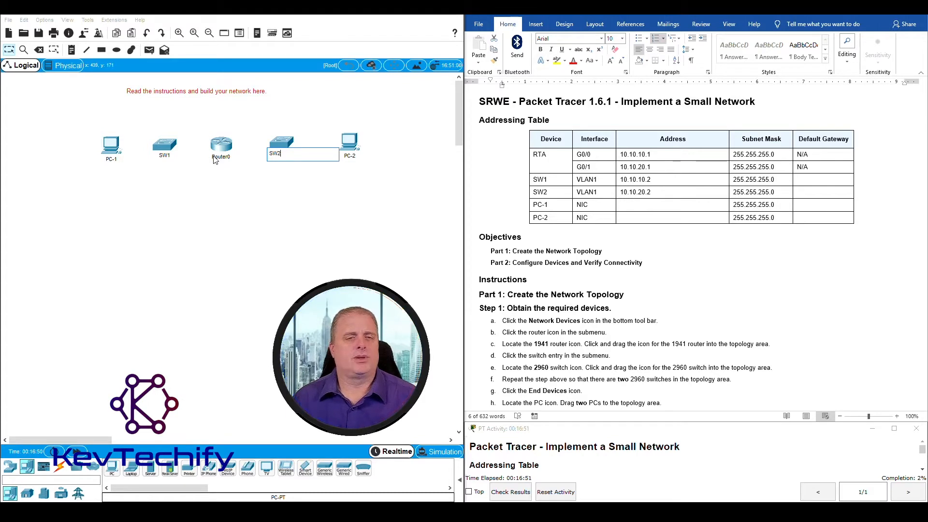
click(283, 221)
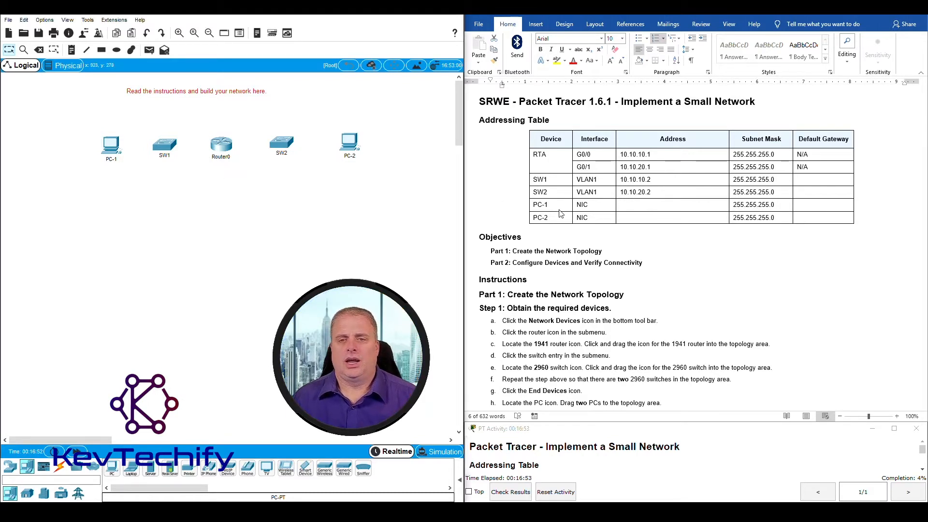
Rename Router0 to RTA
click(542, 158)
click(215, 167)
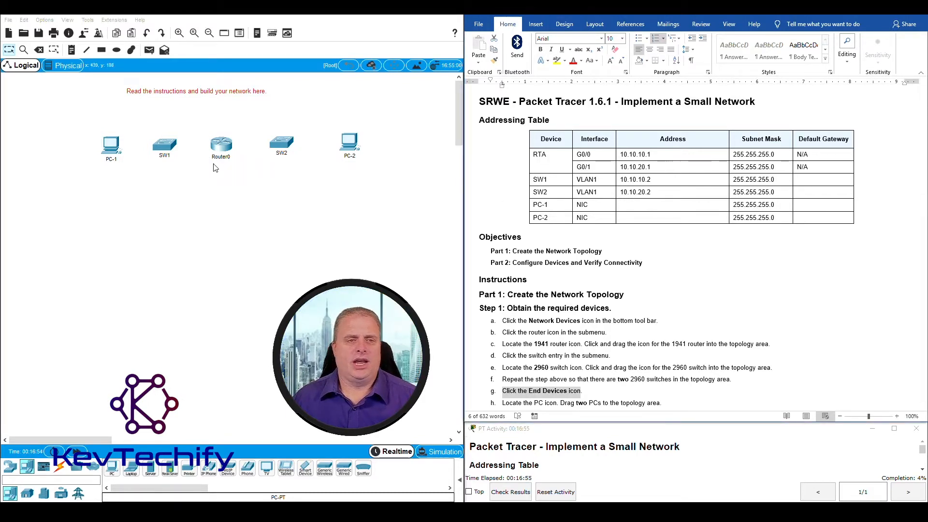
click(218, 158)
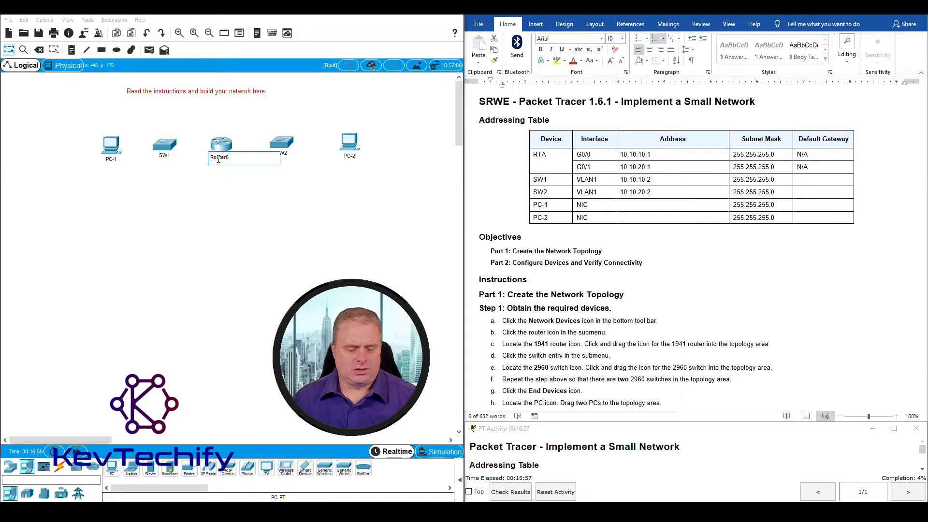
text(R)
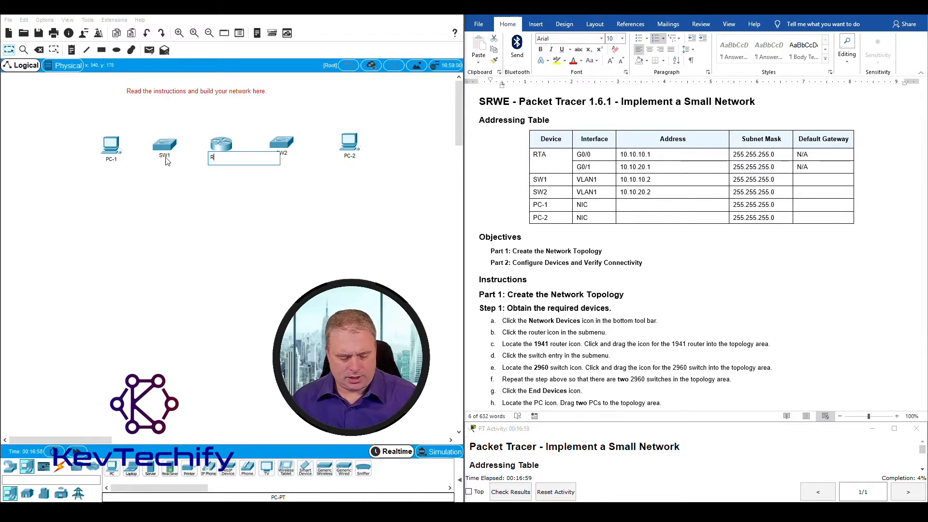
text(TA)
key(Return)
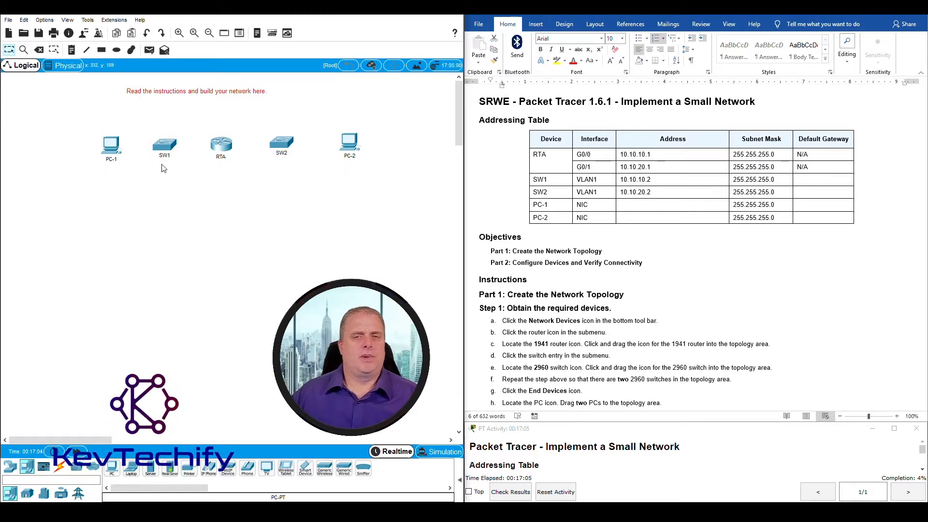
Select the Copper Straight-Through cable from the Connections category
scroll(587, 223, down, 3)
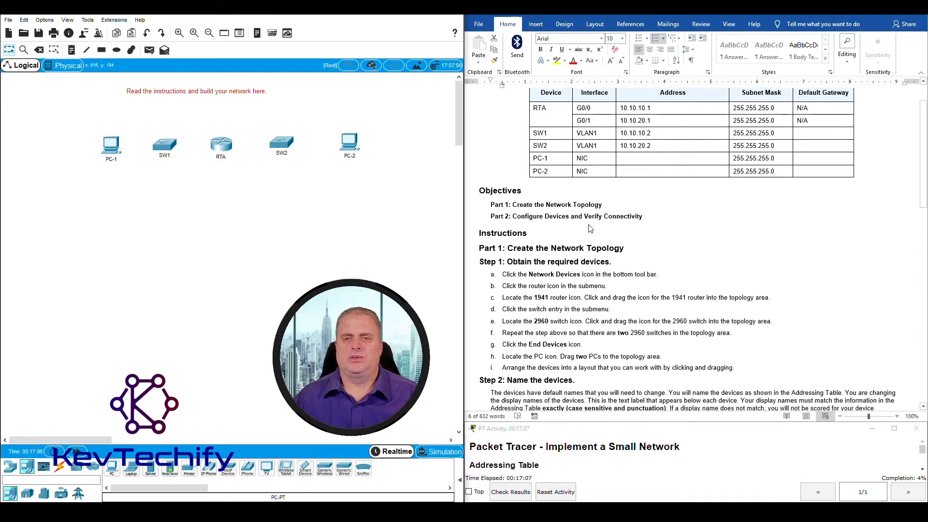
scroll(589, 227, up, 2)
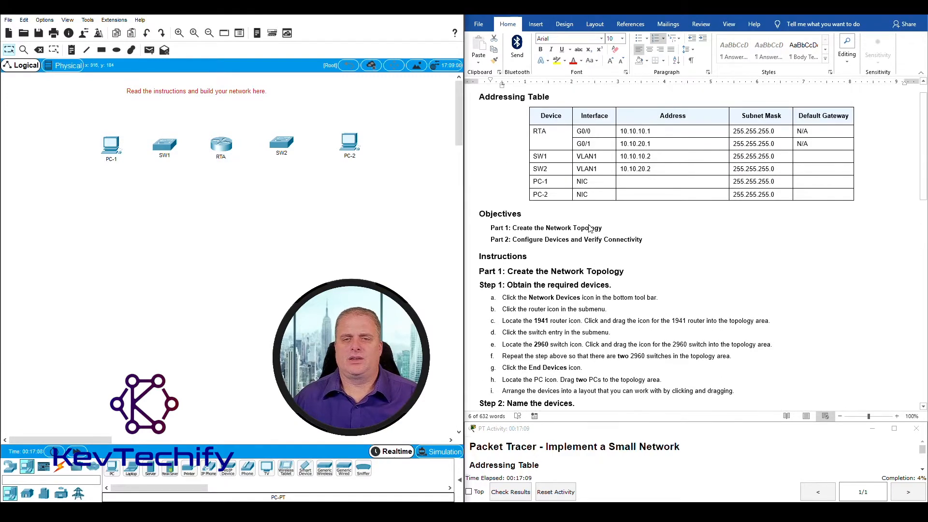
scroll(590, 224, down, 9)
scroll(590, 221, down, 5)
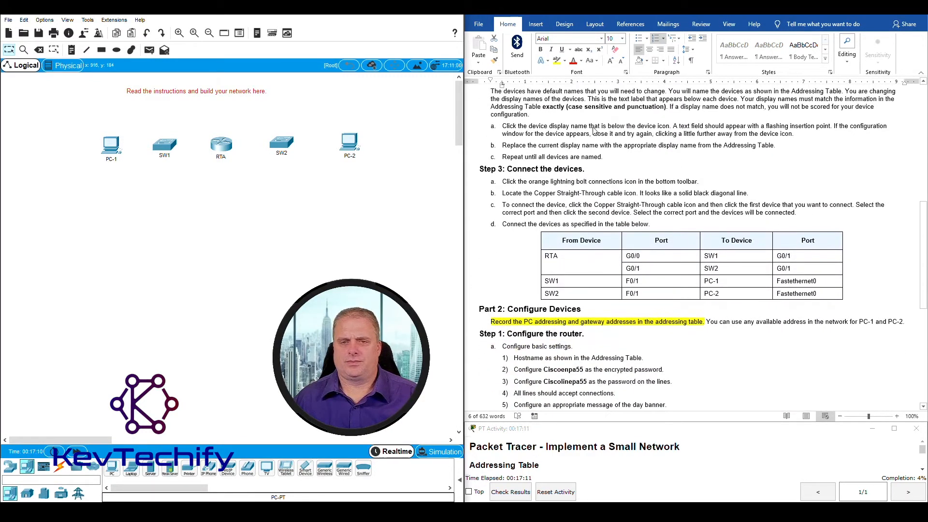
scroll(619, 153, up, 1)
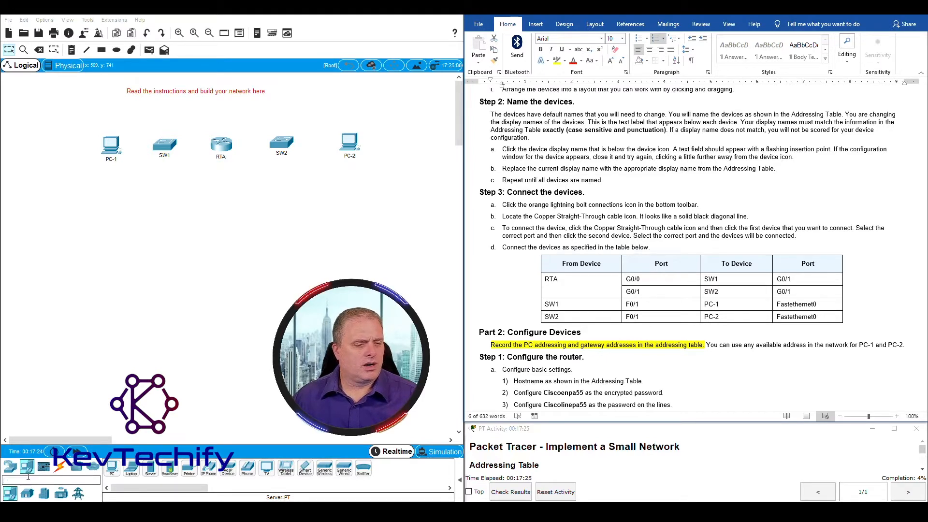
click(60, 469)
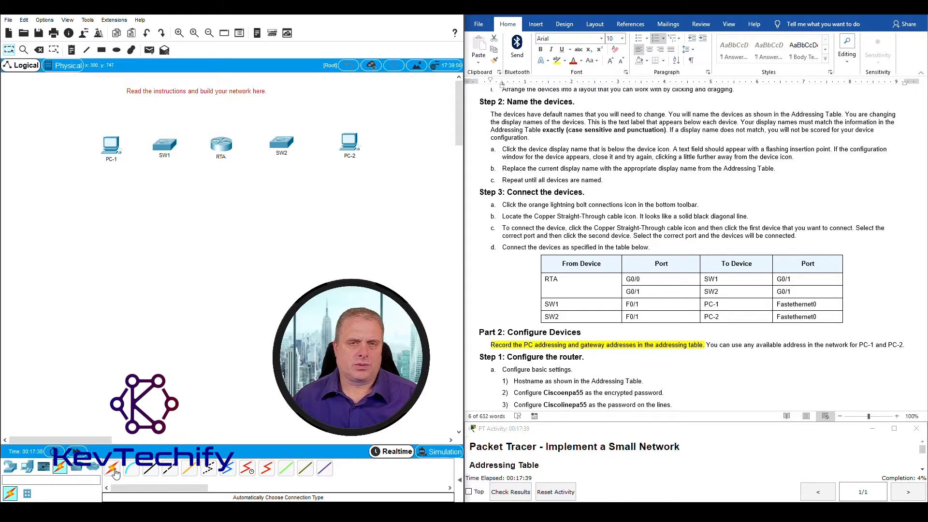
click(153, 471)
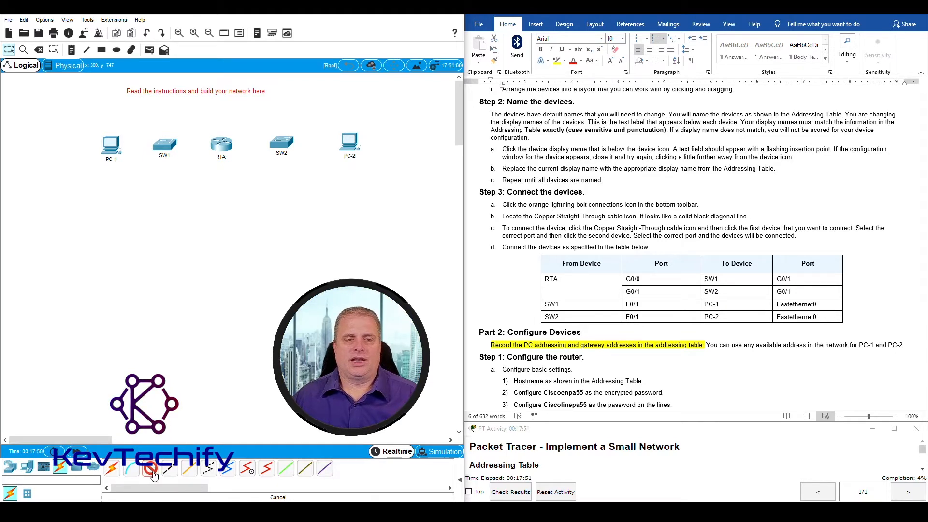
click(169, 468)
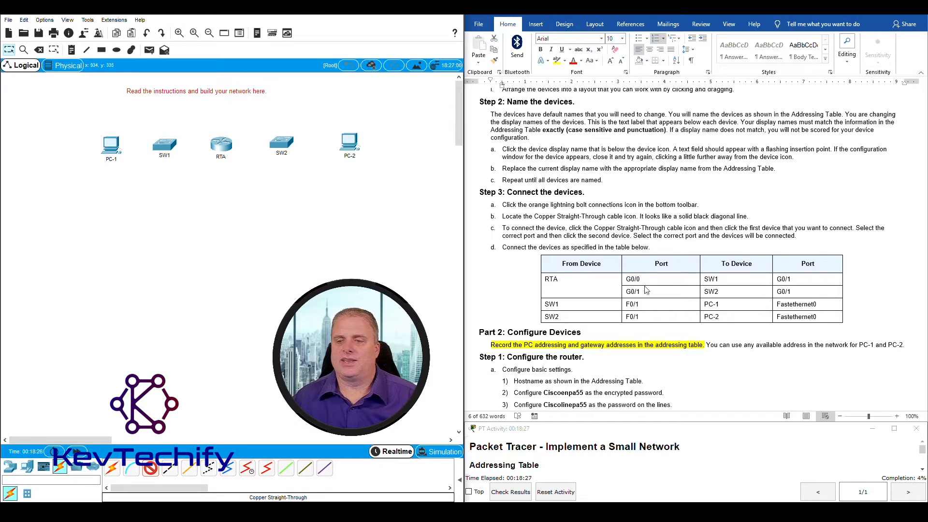
Cable RTA's GigabitEthernet0/0 to SW1's GigabitEthernet0/1 with copper straight-through
click(554, 283)
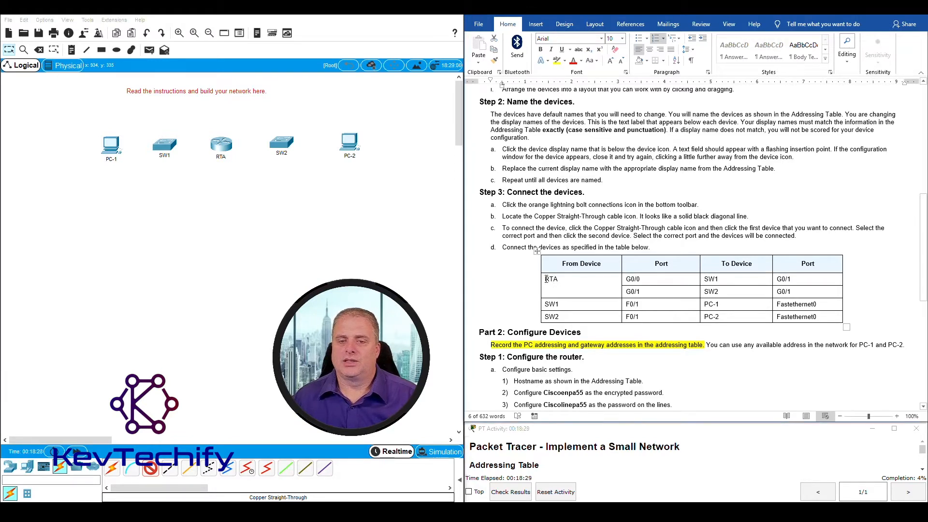
drag(546, 280, 766, 280)
click(640, 279)
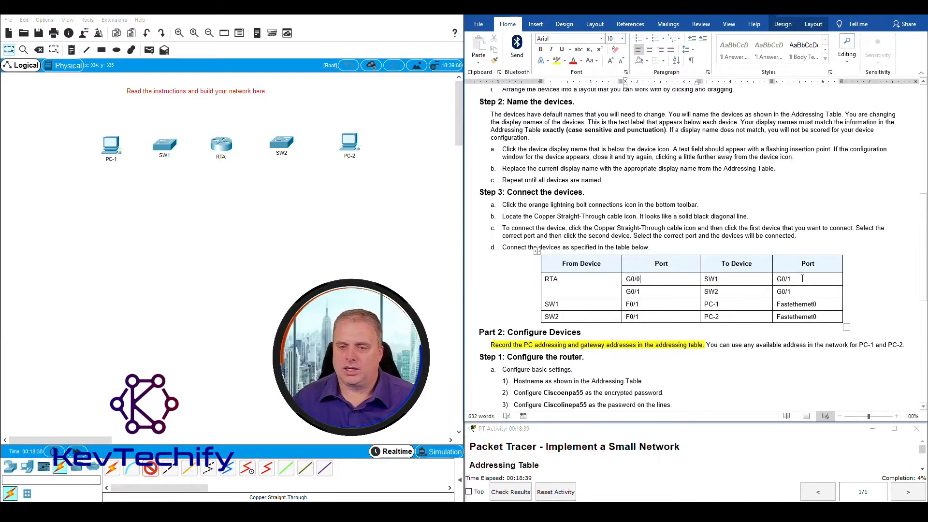
click(222, 146)
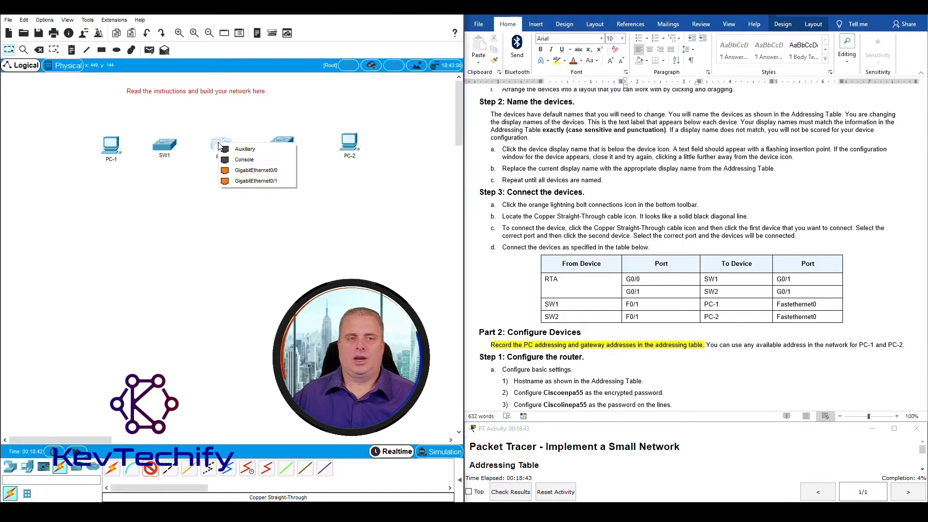
click(249, 171)
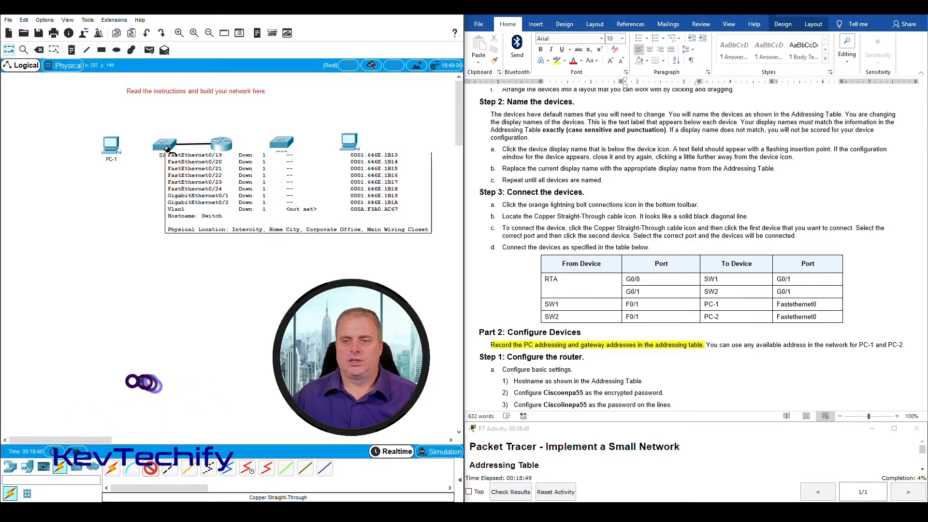
click(166, 149)
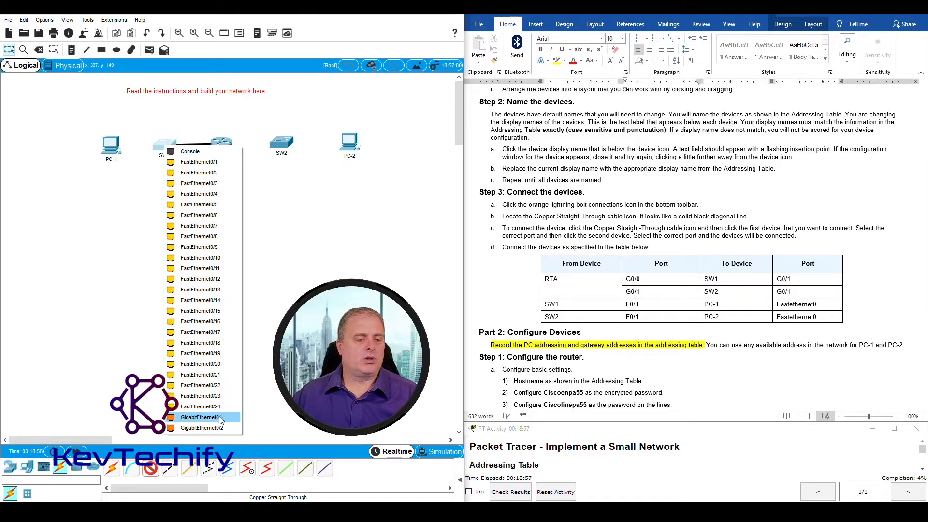
click(190, 417)
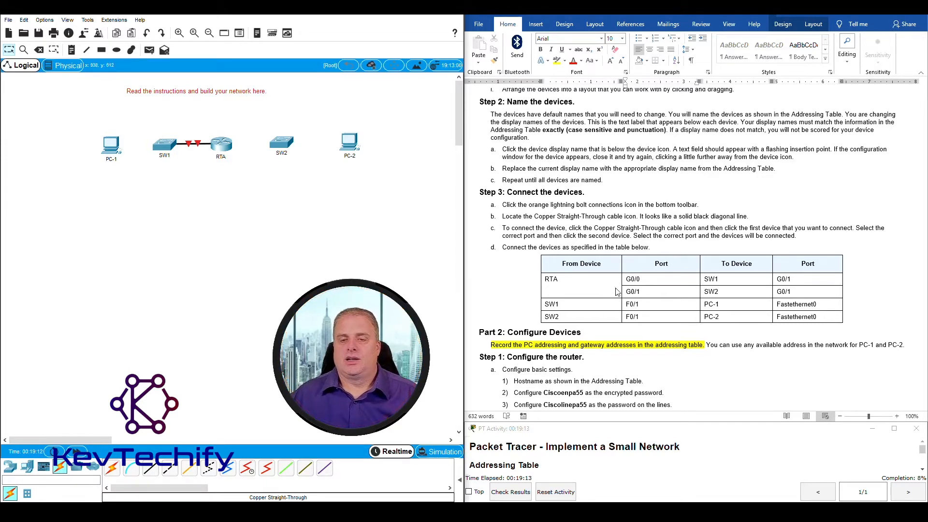
Cable RTA's GigabitEthernet0/1 to SW2's G0/1 with copper straight-through
drag(630, 294, 812, 291)
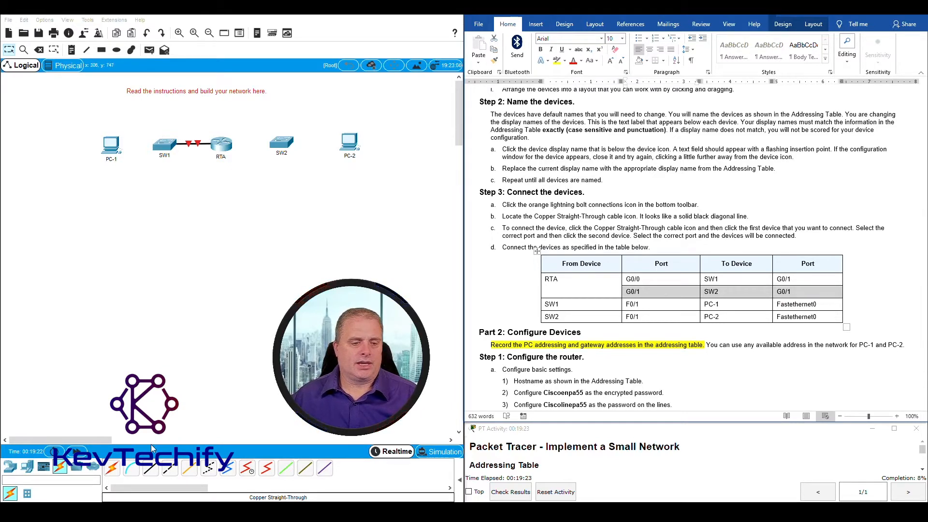
click(151, 469)
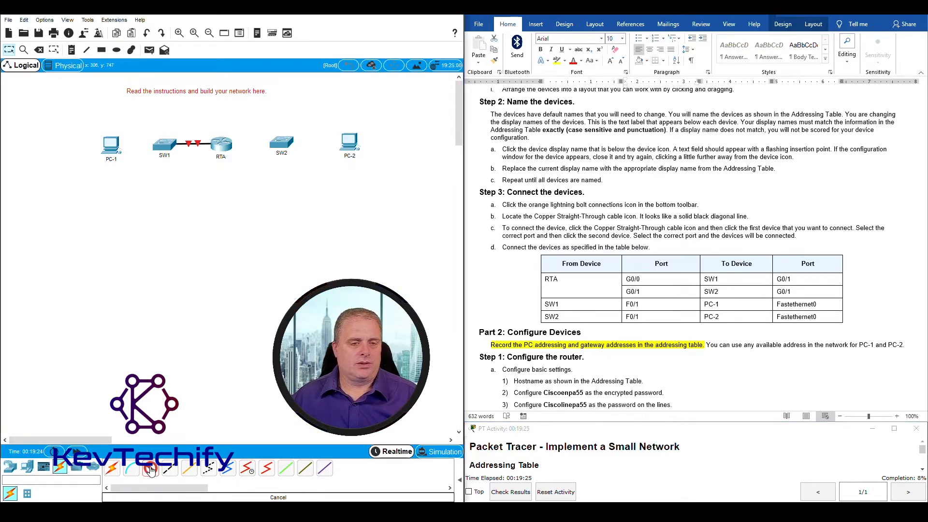
click(223, 143)
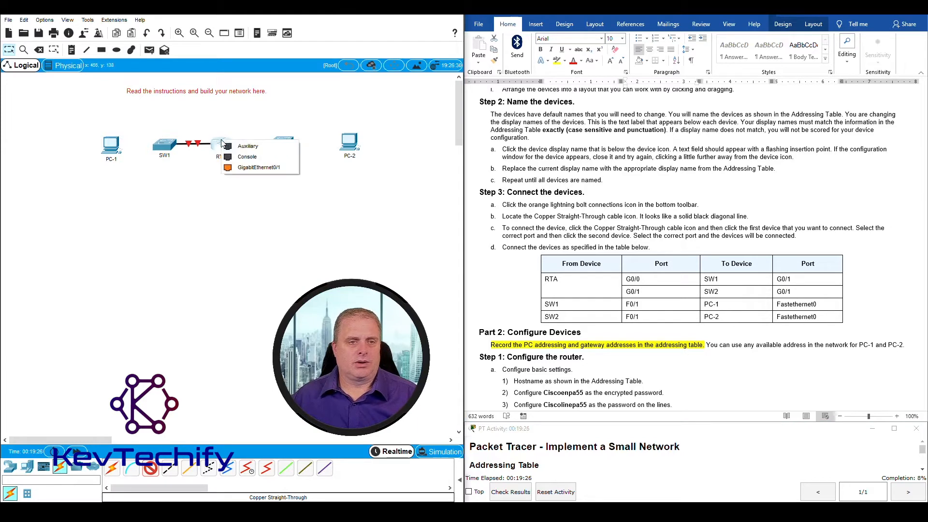
click(273, 168)
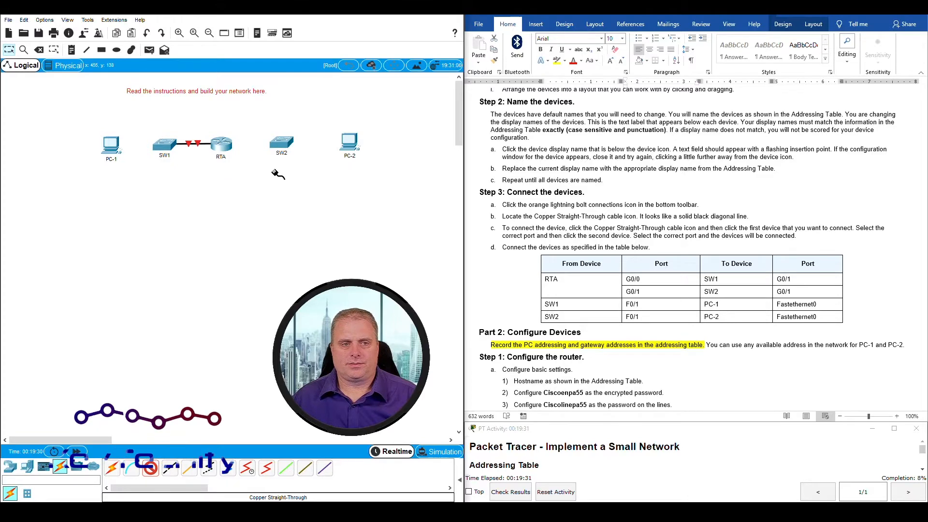
click(281, 144)
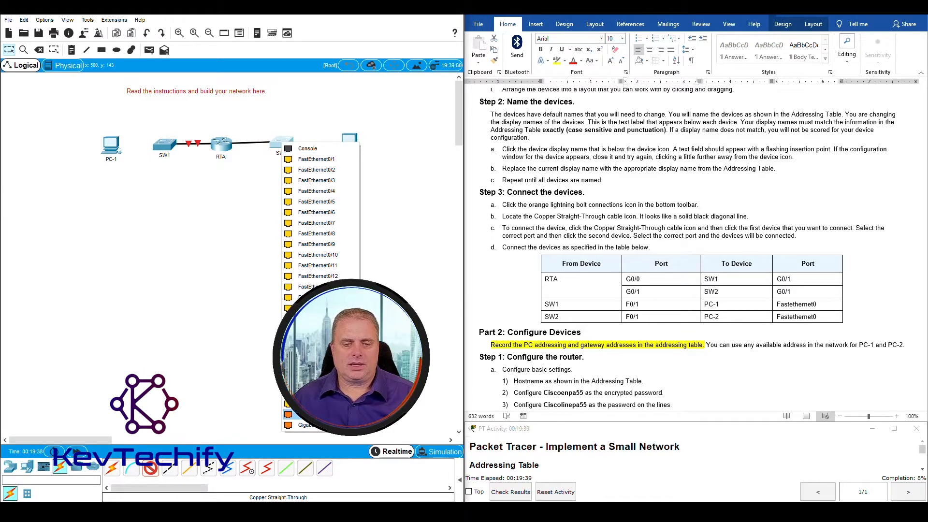
click(304, 414)
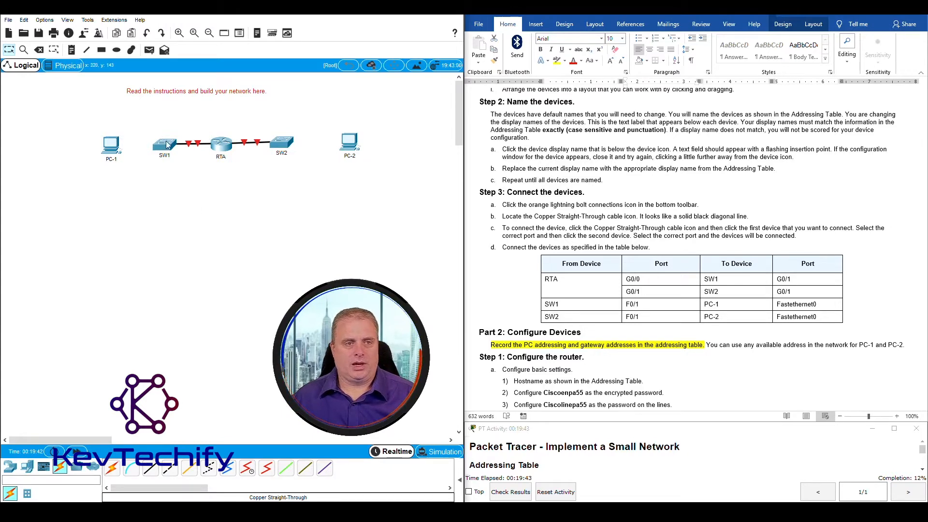
click(587, 303)
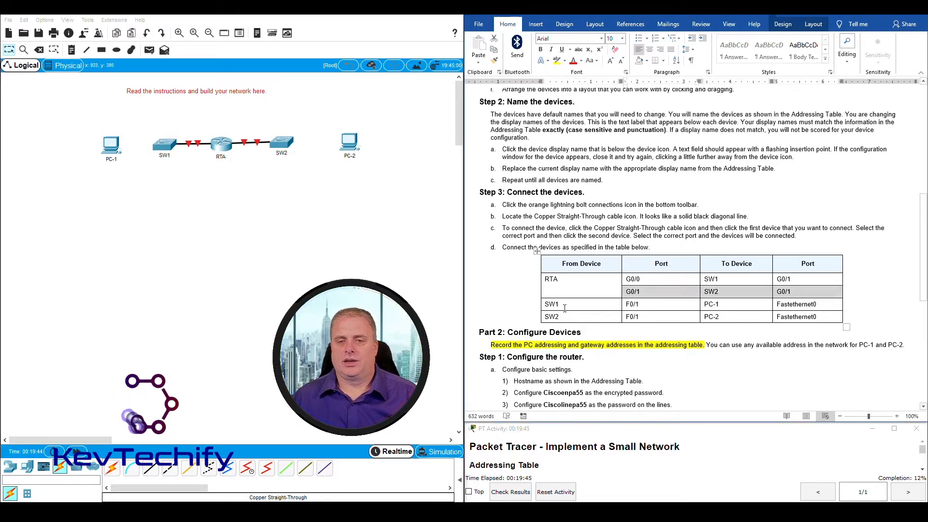
Cable SW1's FastEthernet0/1 to PC-1's FastEthernet0
drag(547, 306, 798, 304)
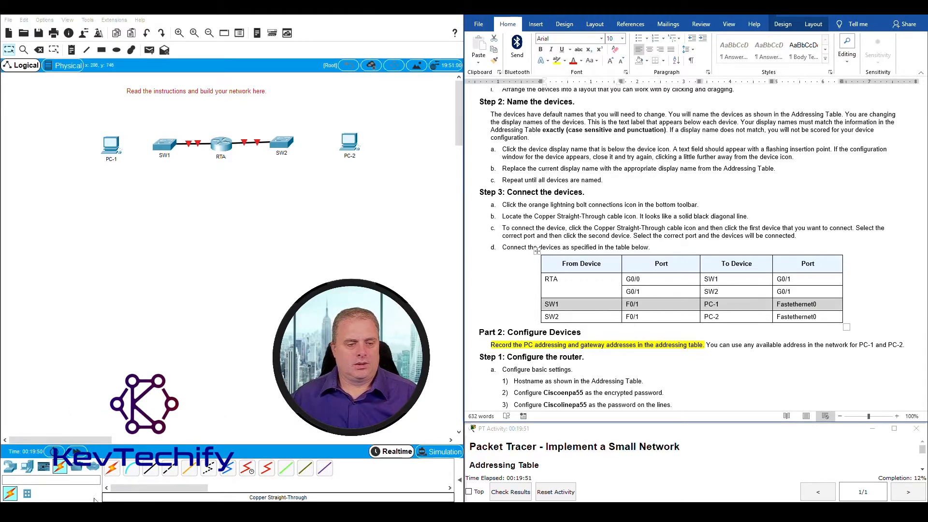
click(155, 472)
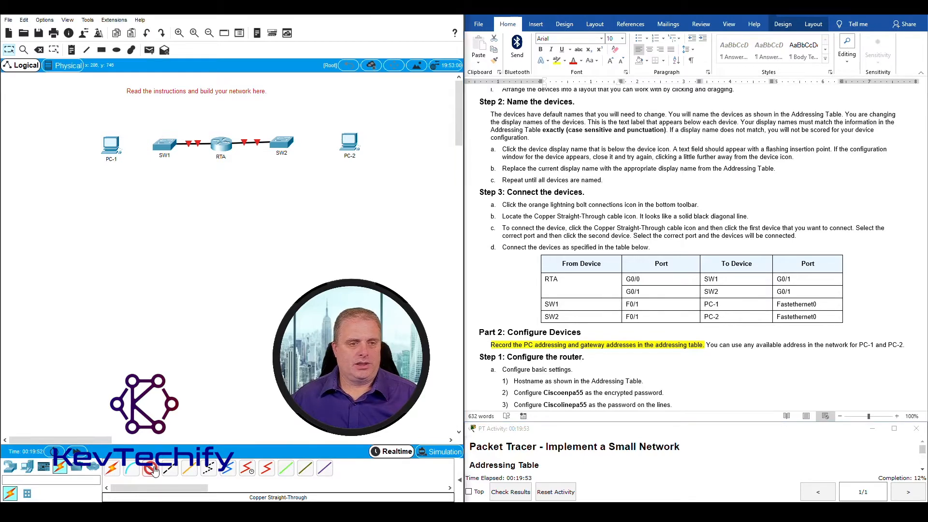
click(166, 146)
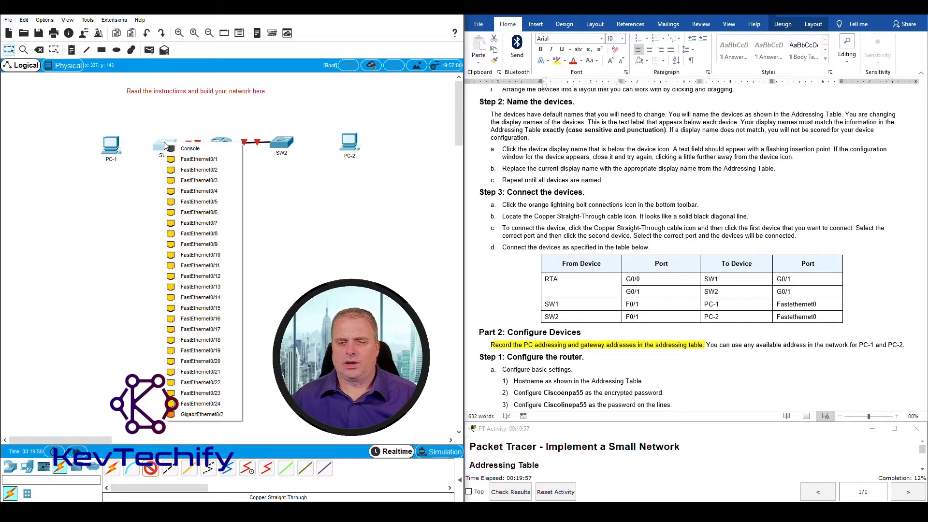
click(197, 160)
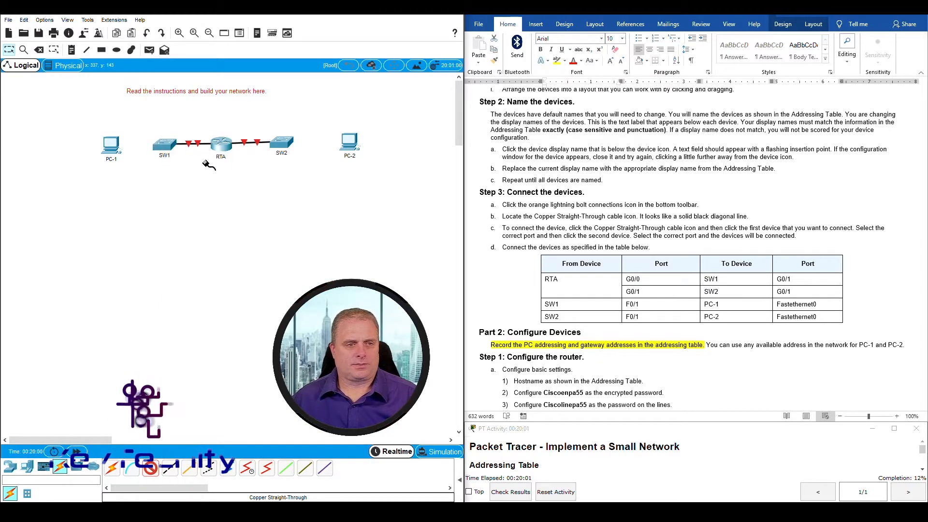
click(113, 147)
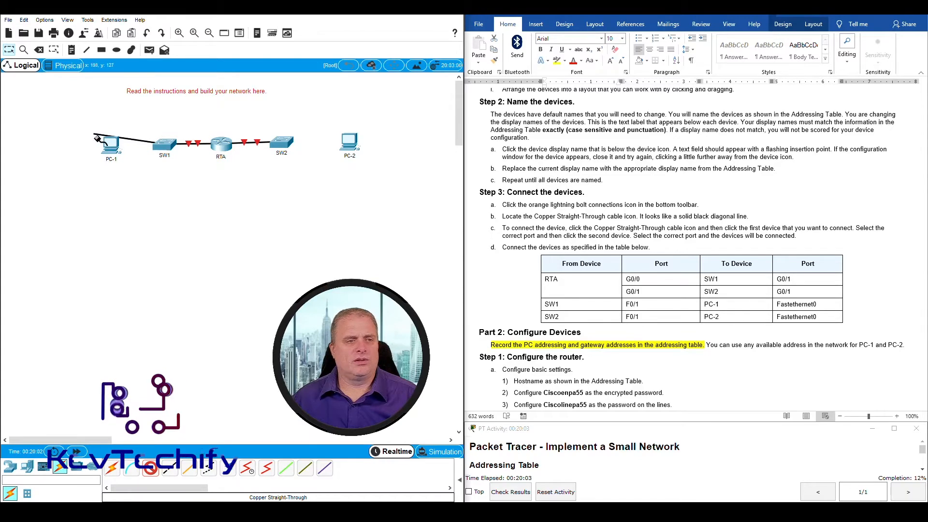
click(110, 145)
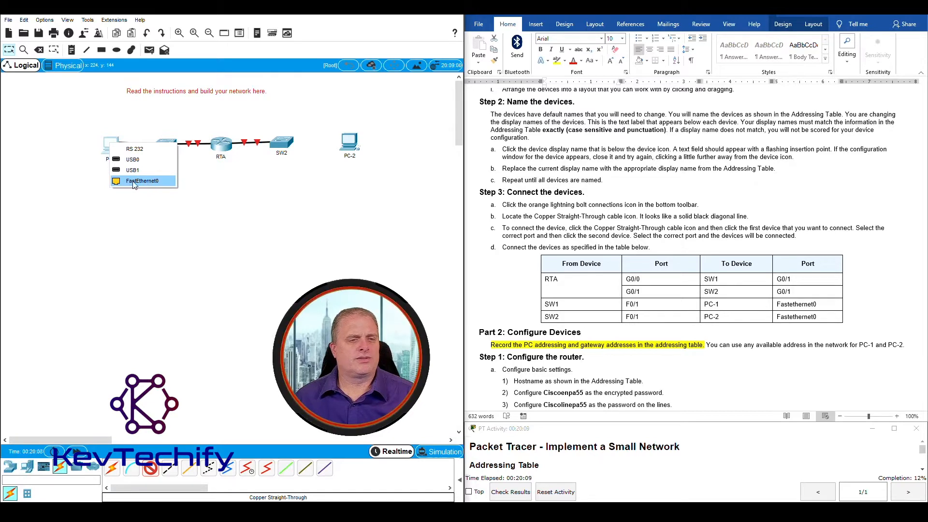
click(153, 182)
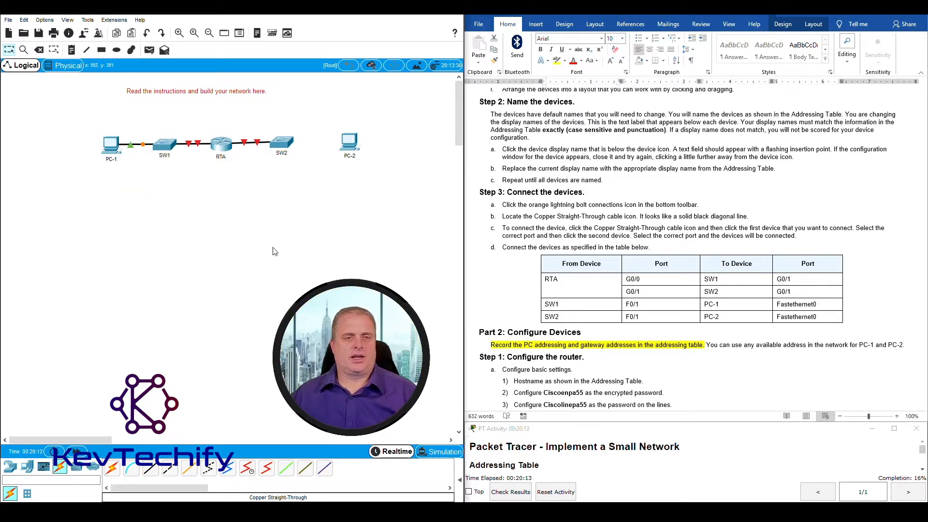
Cable SW2's FastEthernet0/1 to PC-2's FastEthernet0
click(546, 318)
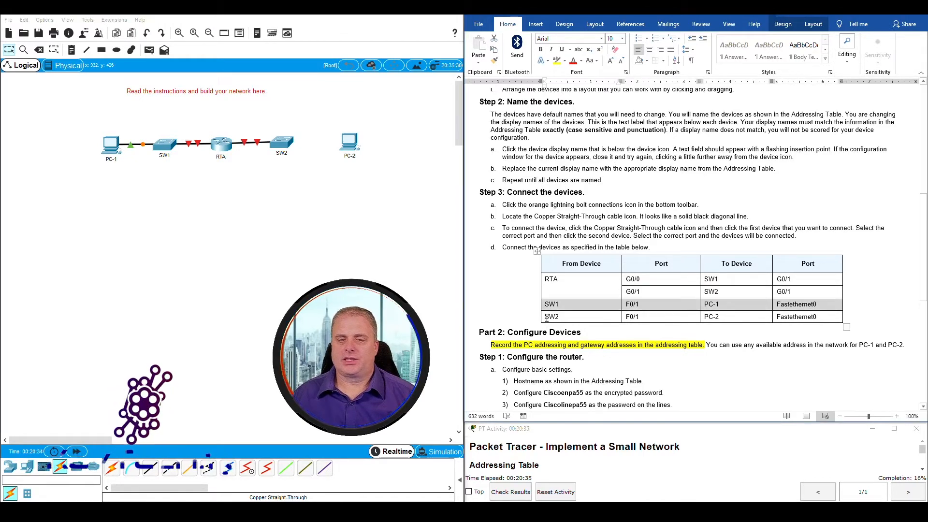
drag(546, 318, 809, 320)
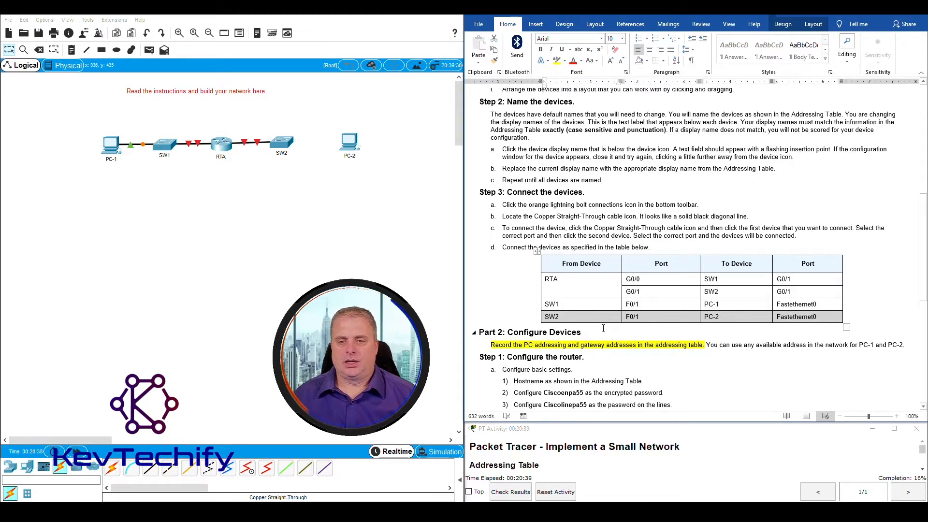
click(150, 470)
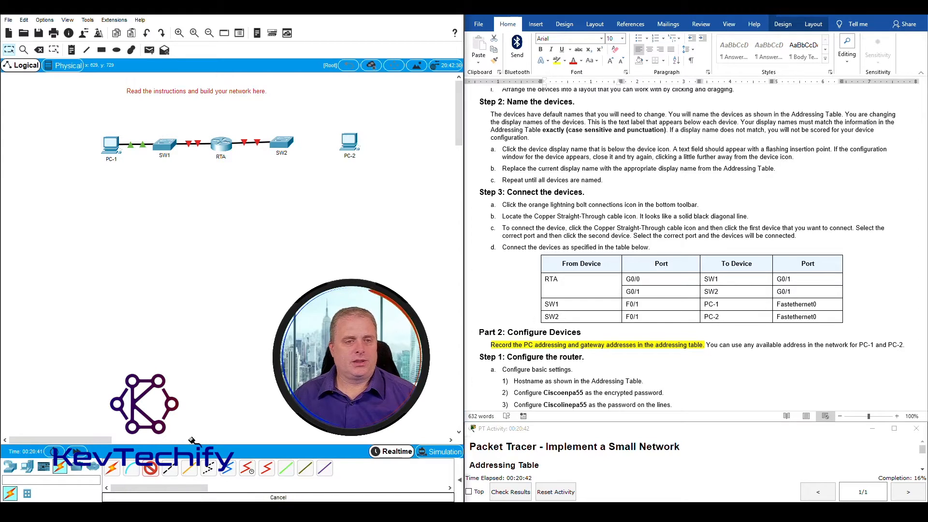
click(281, 144)
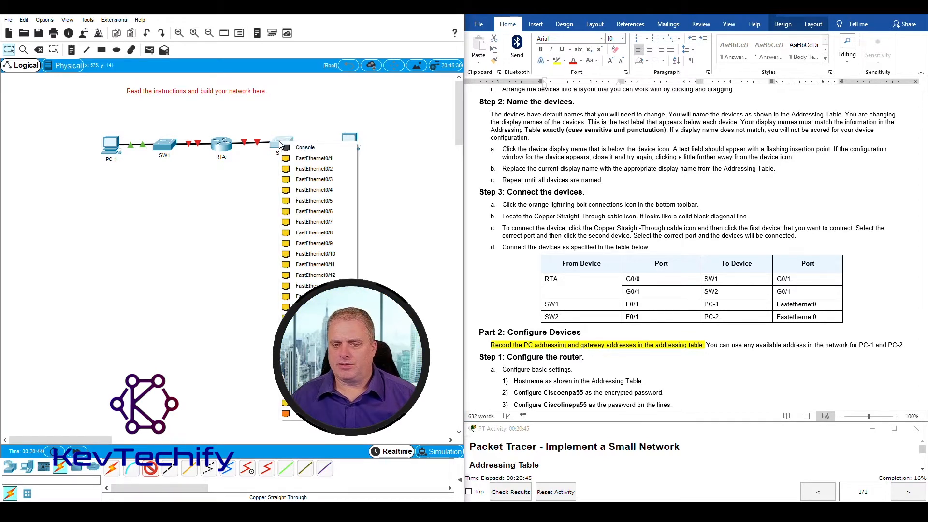
click(314, 159)
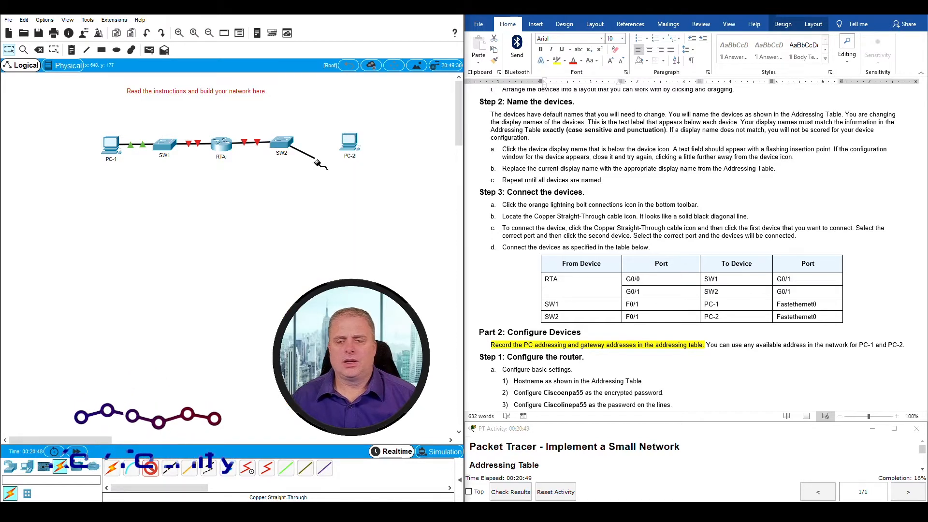
click(342, 140)
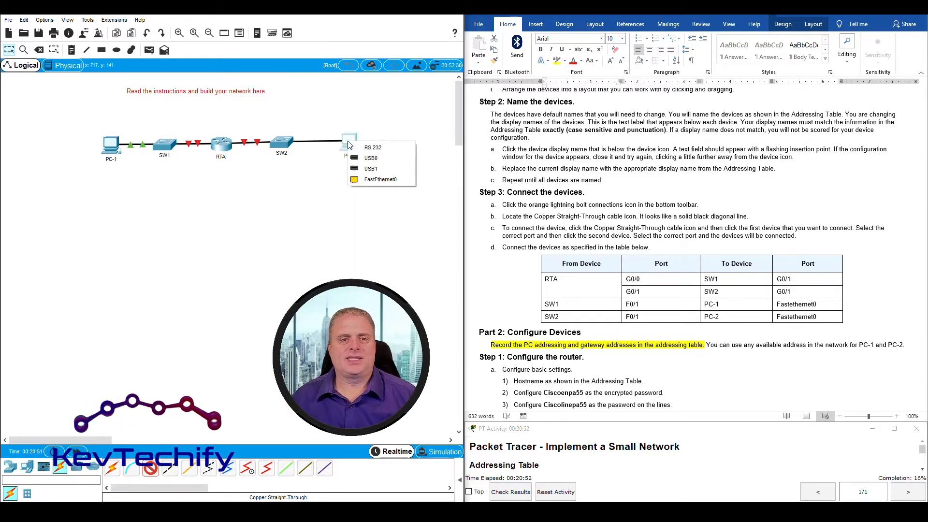
click(379, 180)
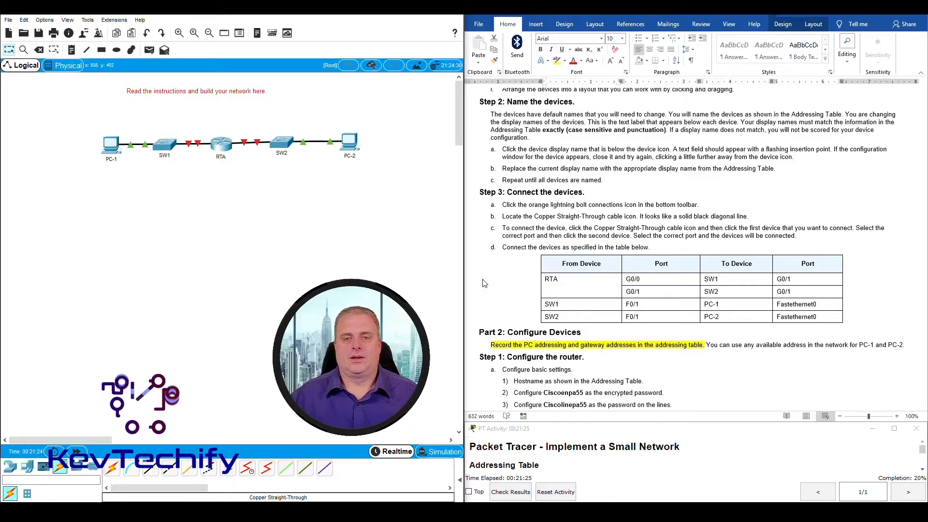
scroll(485, 283, down, 5)
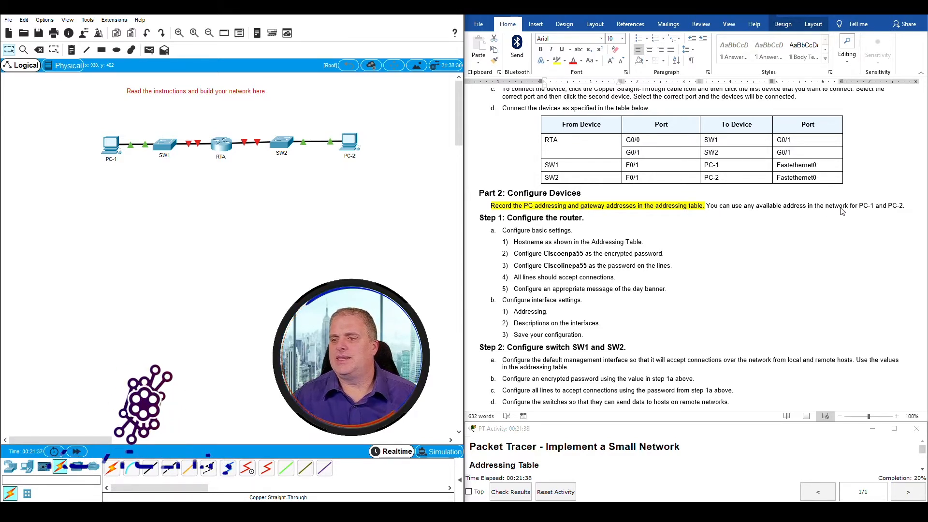
Scroll the Word lab back to the top to show RTA's interface addresses
scroll(841, 211, up, 4)
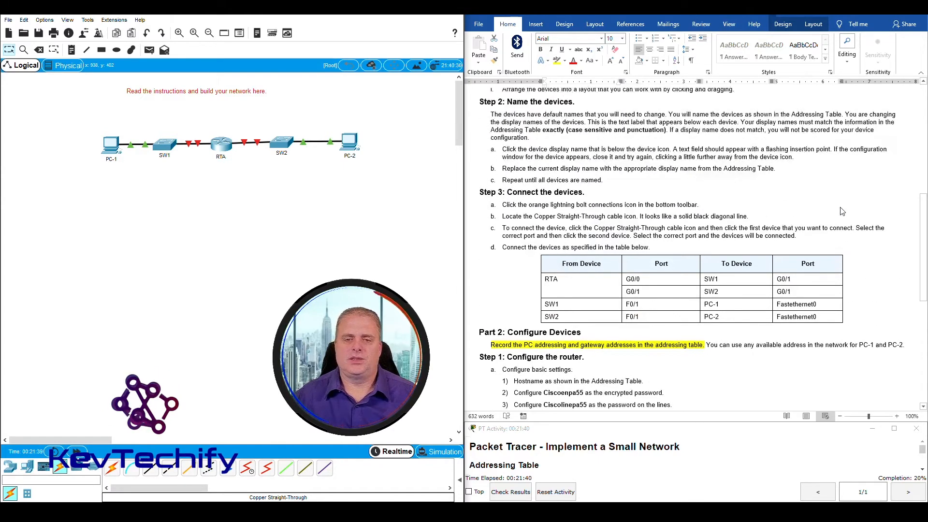
scroll(842, 211, up, 9)
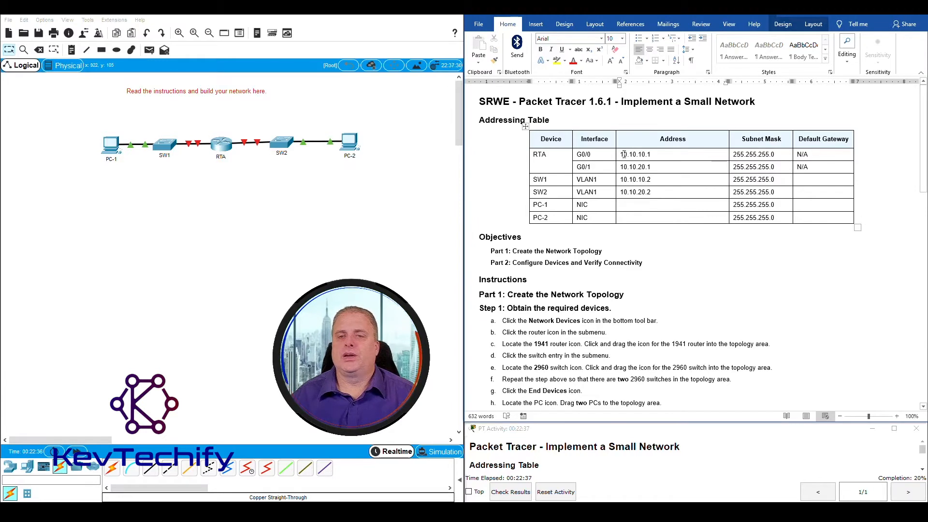
drag(534, 154, 648, 162)
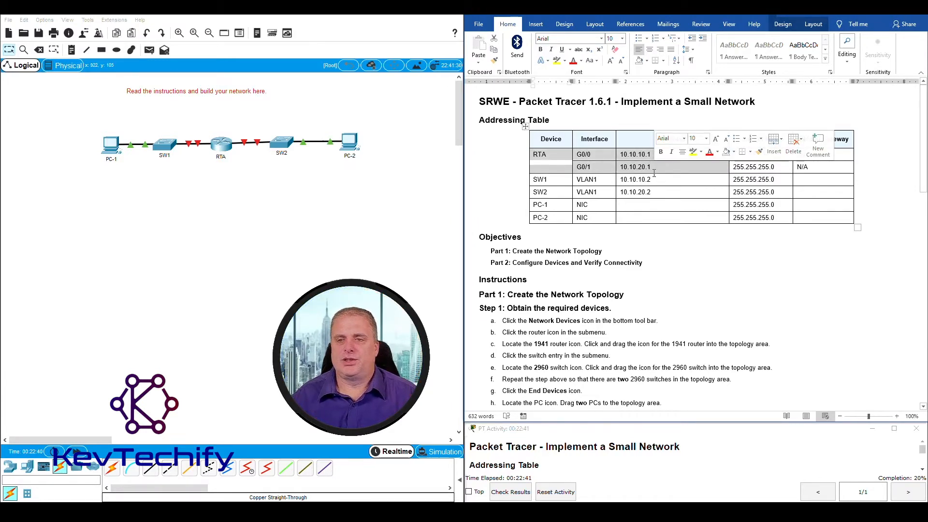
click(645, 167)
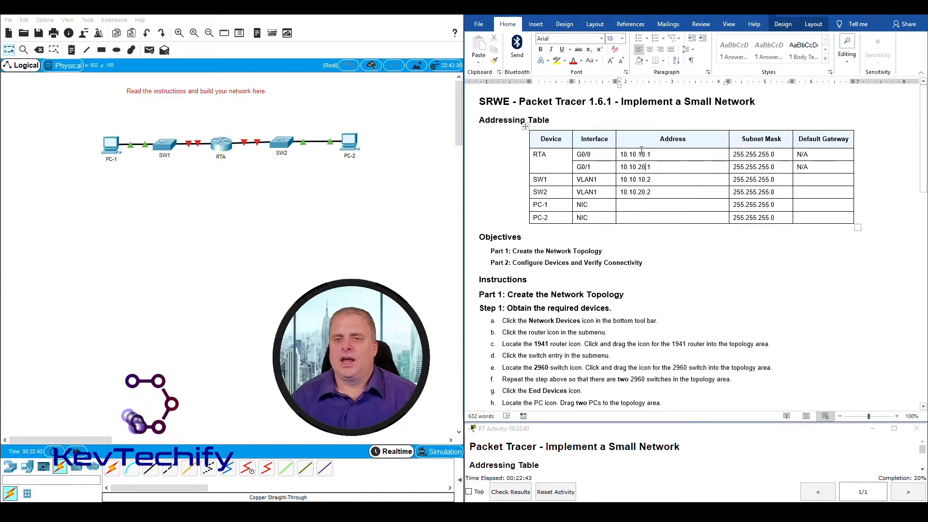
drag(620, 155, 646, 155)
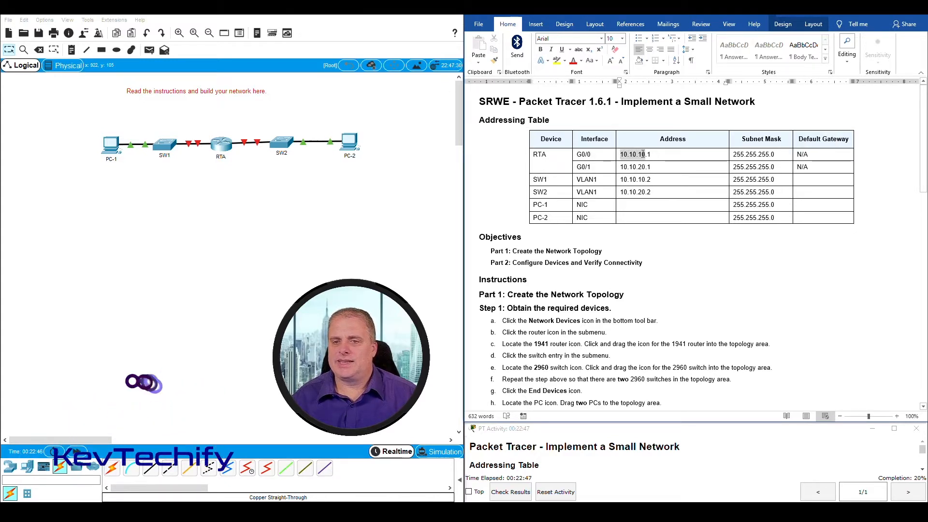
click(621, 166)
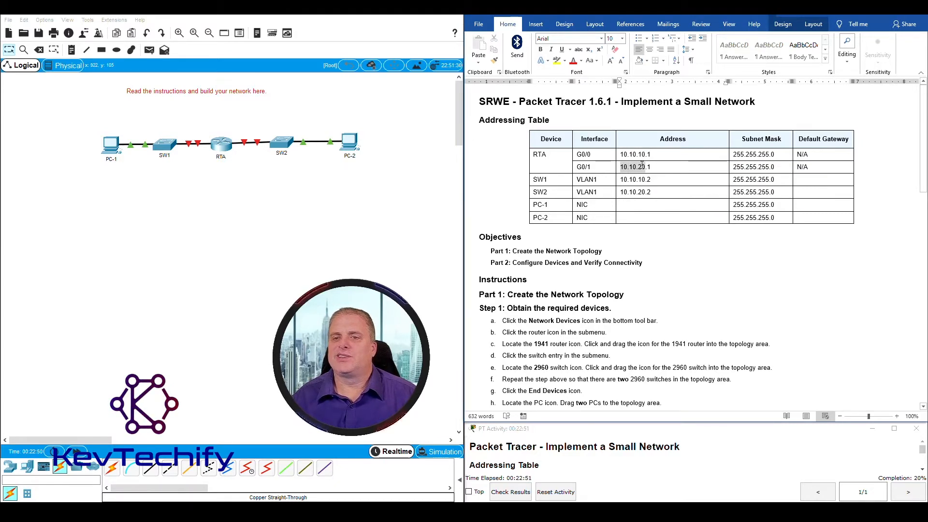
drag(642, 165, 647, 167)
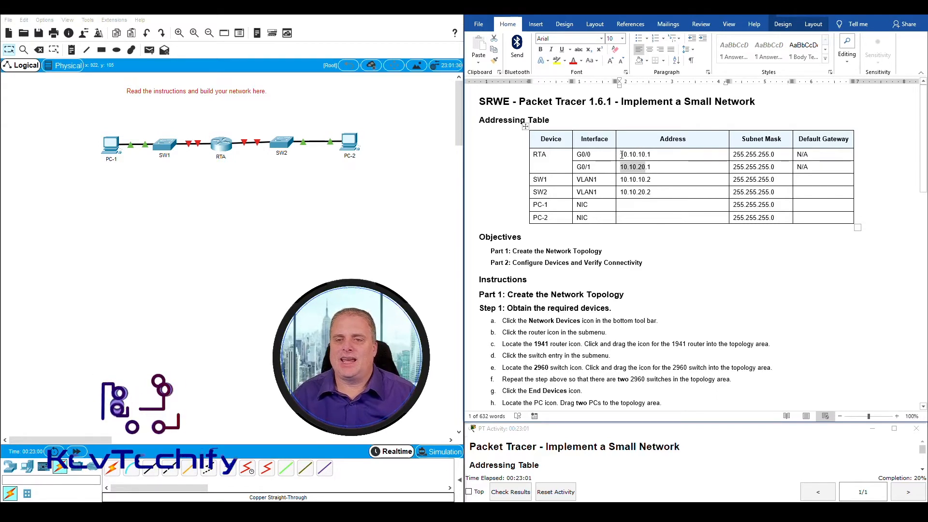
drag(622, 154, 651, 155)
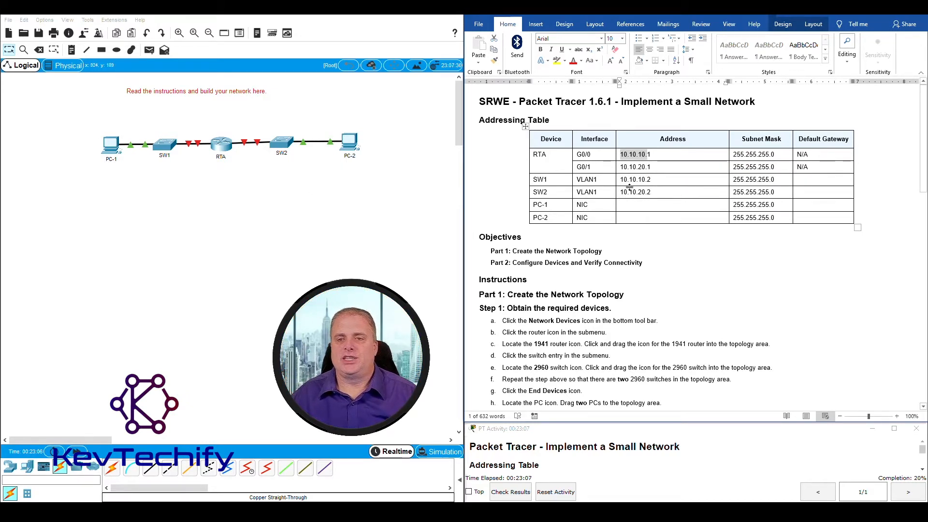
drag(622, 165, 645, 167)
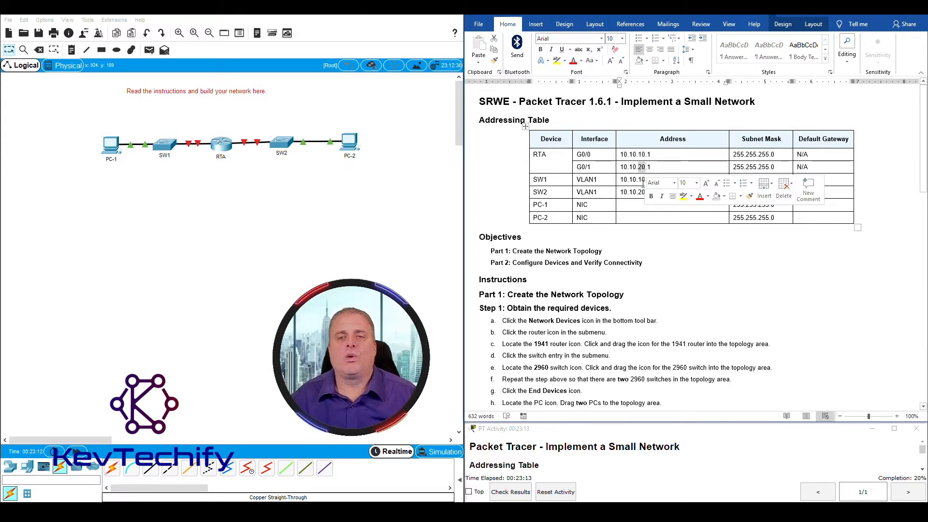
click(623, 252)
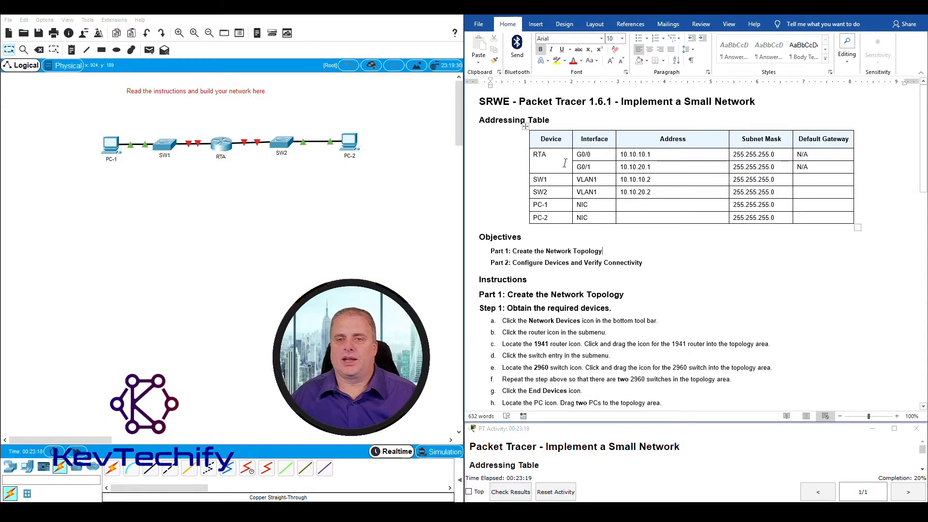
drag(535, 179, 639, 181)
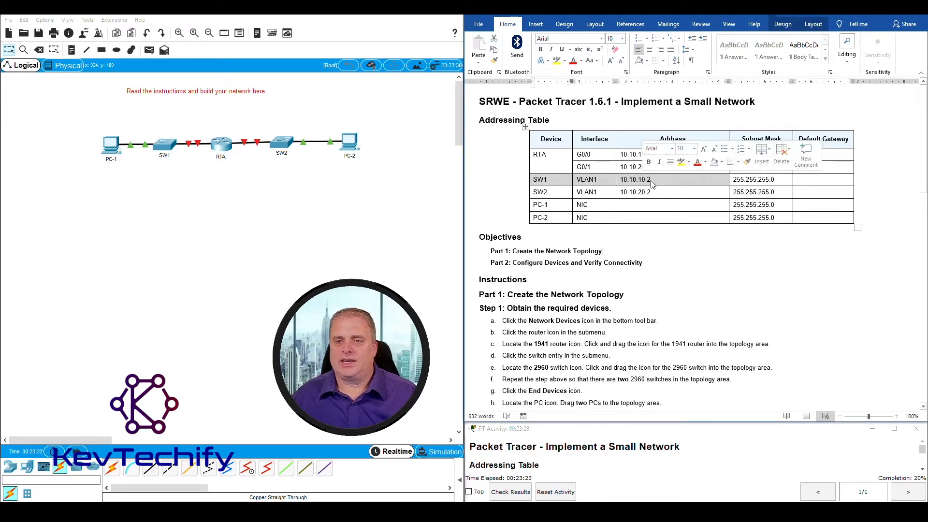
click(627, 226)
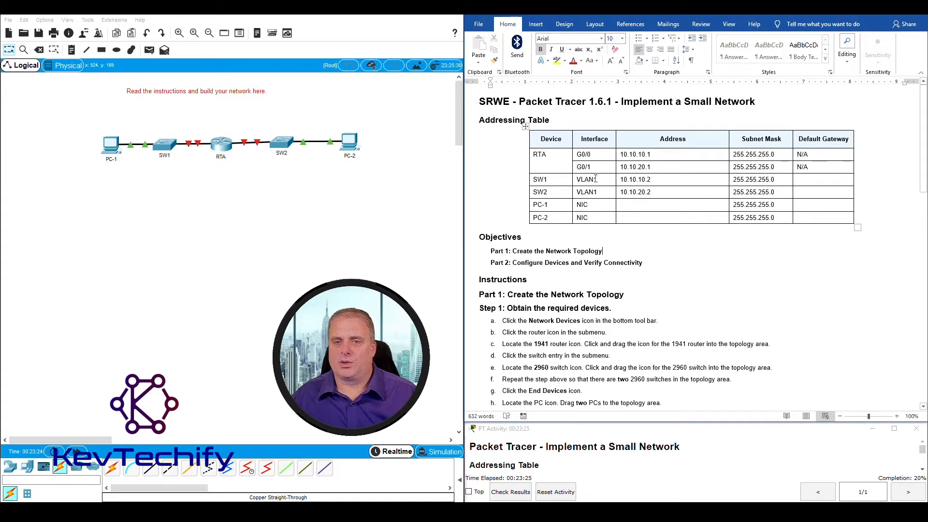
drag(594, 179, 644, 181)
click(647, 229)
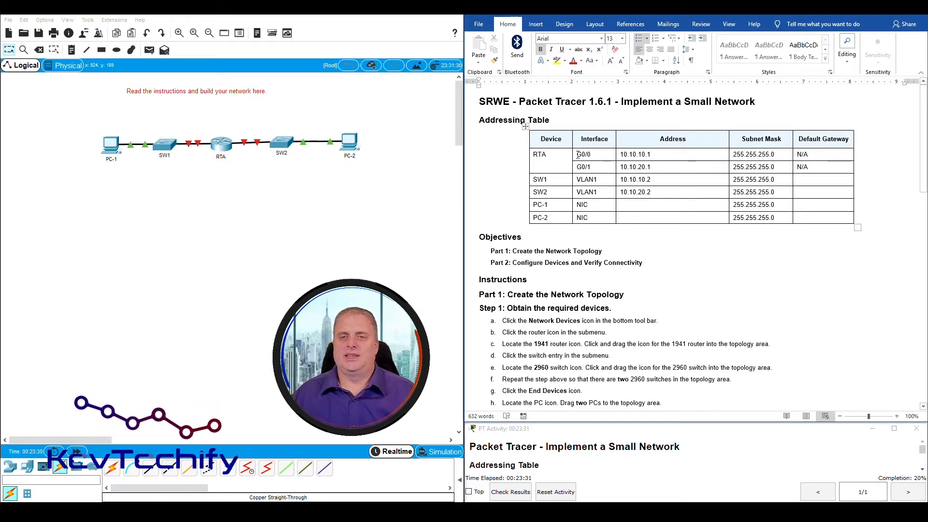
drag(578, 155, 759, 156)
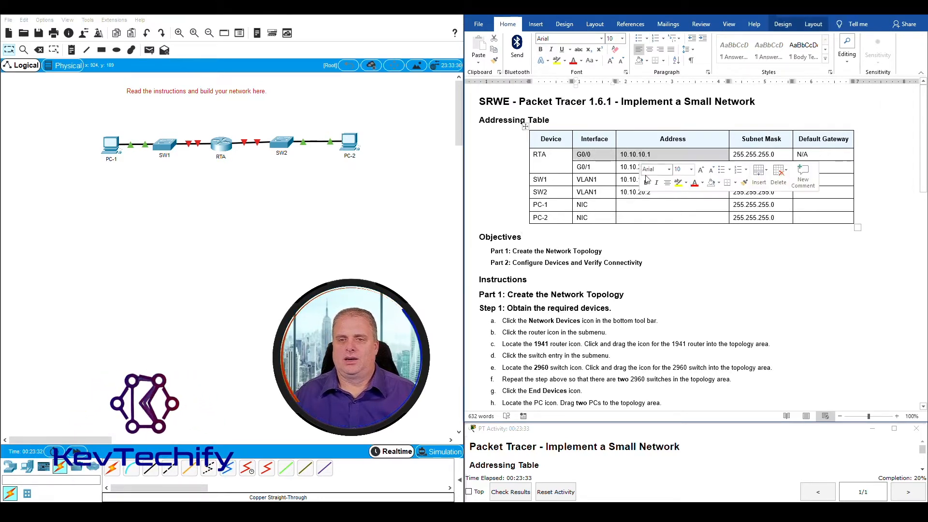
click(623, 181)
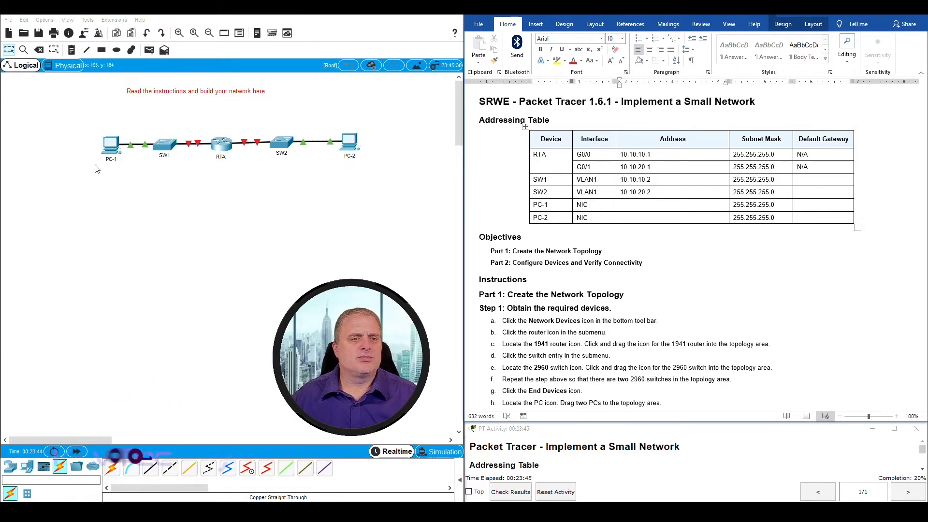
Box-select SW1, RTA and the link between them, then clear the selection
drag(169, 123, 215, 170)
drag(153, 121, 164, 163)
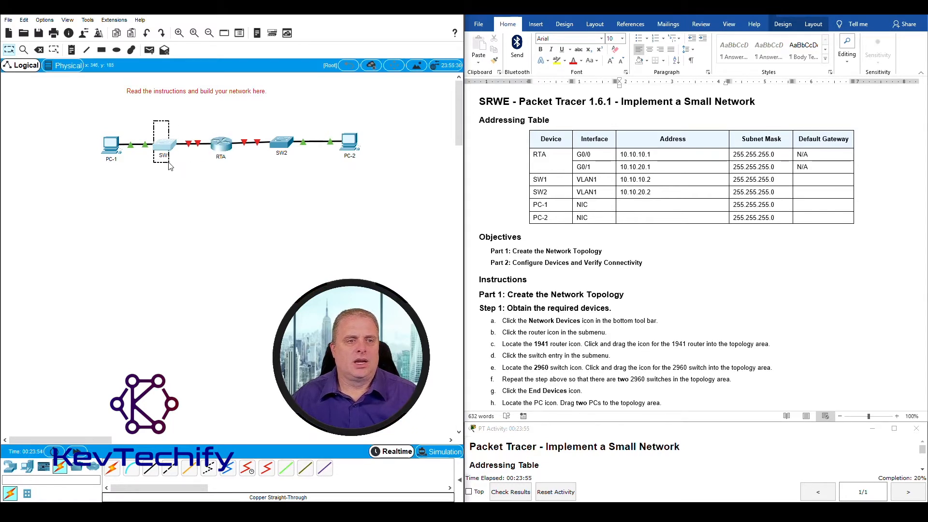
drag(179, 168, 213, 169)
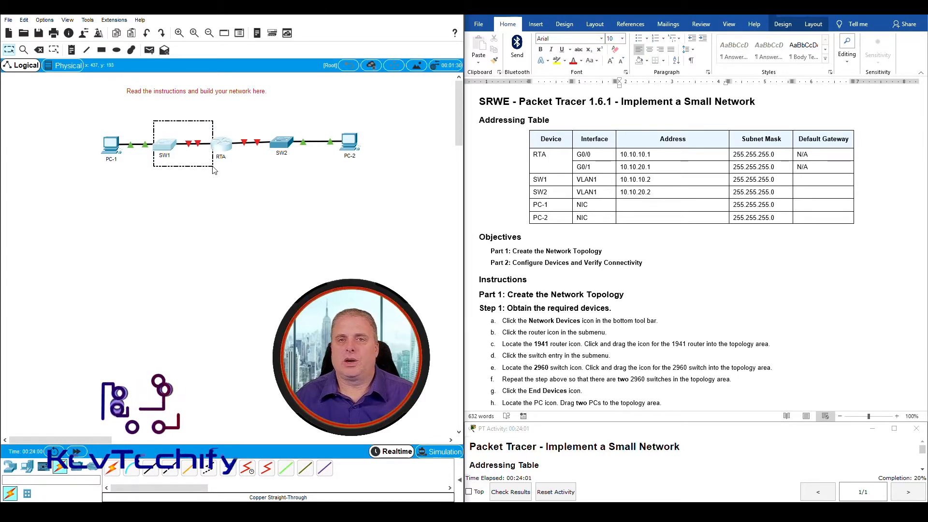
drag(213, 168, 212, 166)
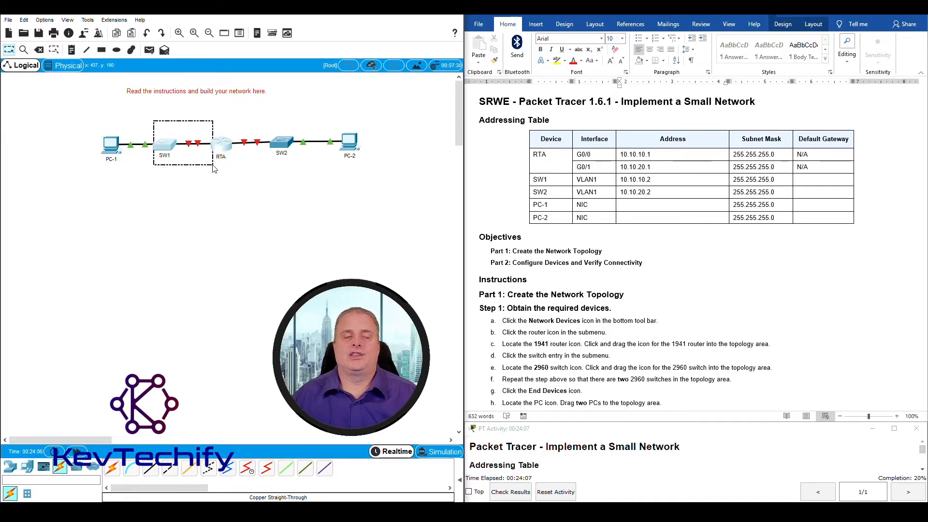
drag(213, 165, 209, 168)
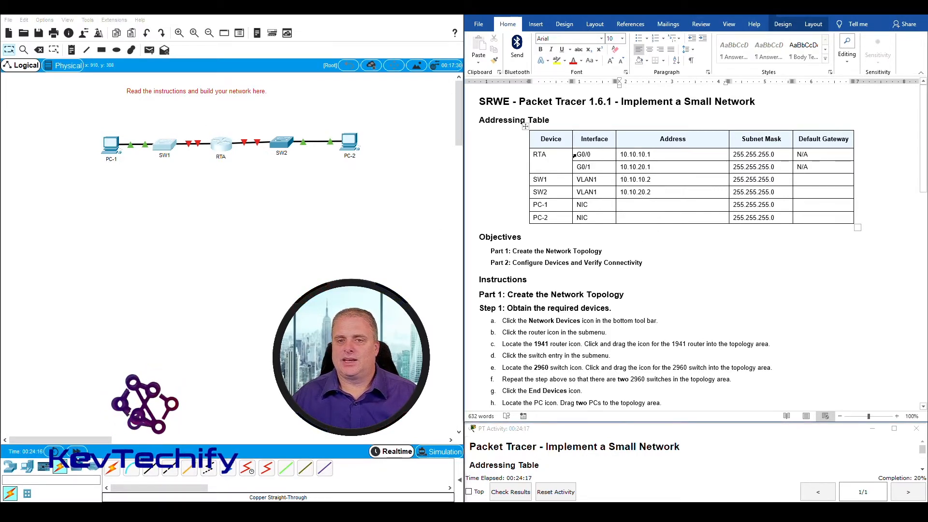
click(600, 155)
click(207, 184)
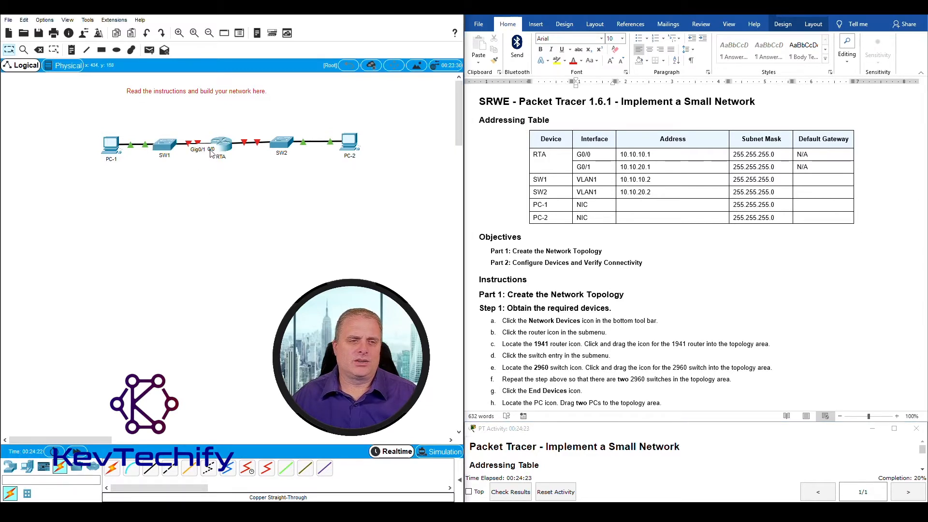
Move PC-1 higher on the left and drop SW1 below the PC-1–RTA line
drag(168, 147, 149, 123)
drag(113, 151, 70, 140)
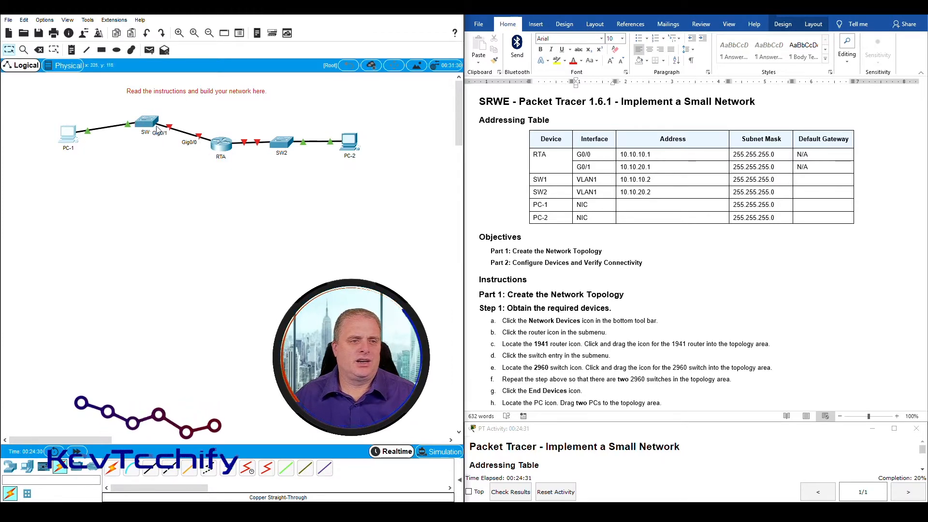
drag(152, 126, 149, 179)
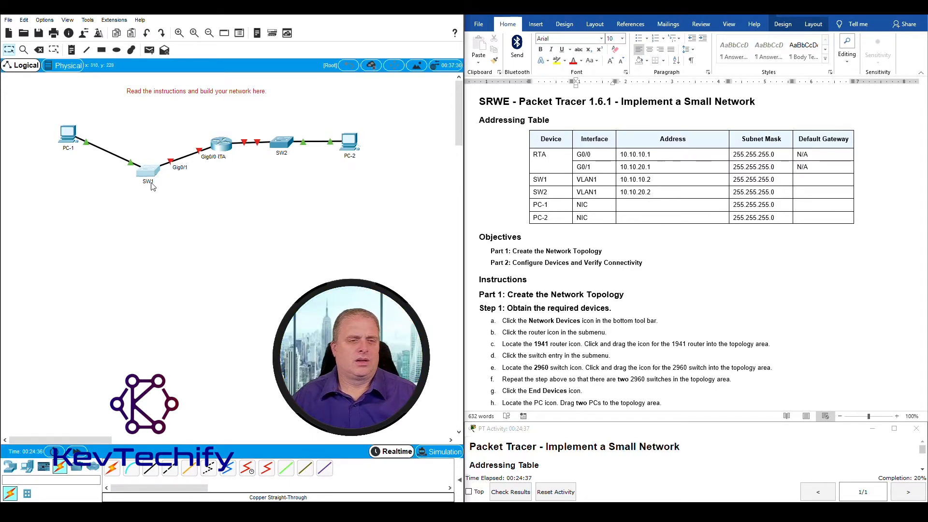
click(617, 156)
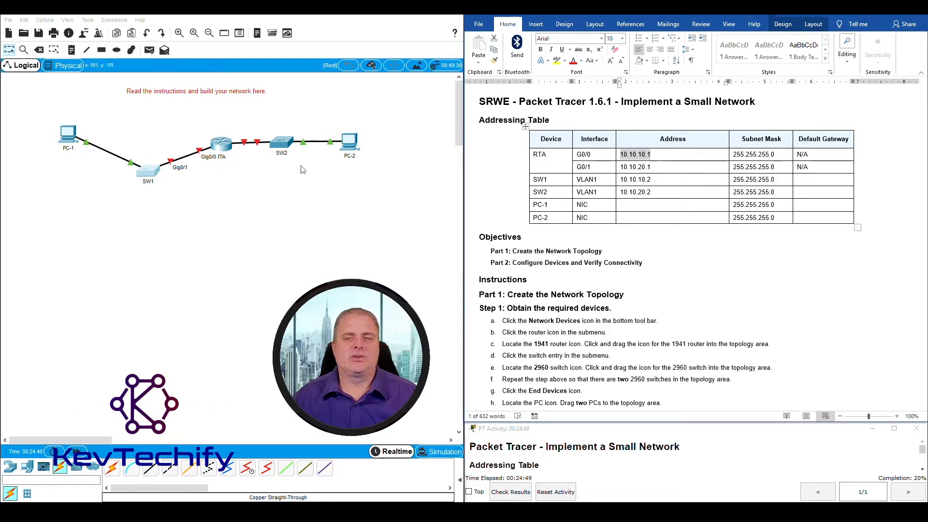
Enter 10.10.10.1 as the default gateway for SW1 and PC-1, checking RTA G0/0's address
click(623, 155)
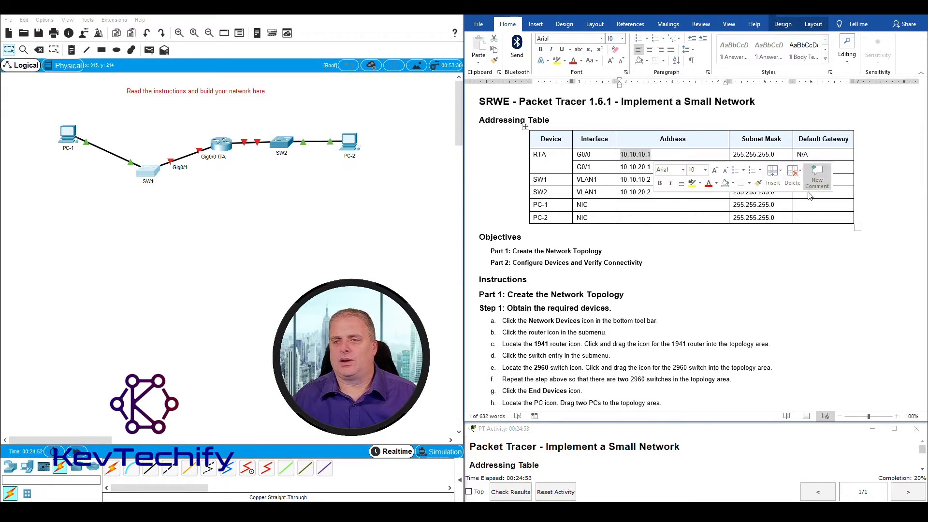
click(816, 181)
click(818, 182)
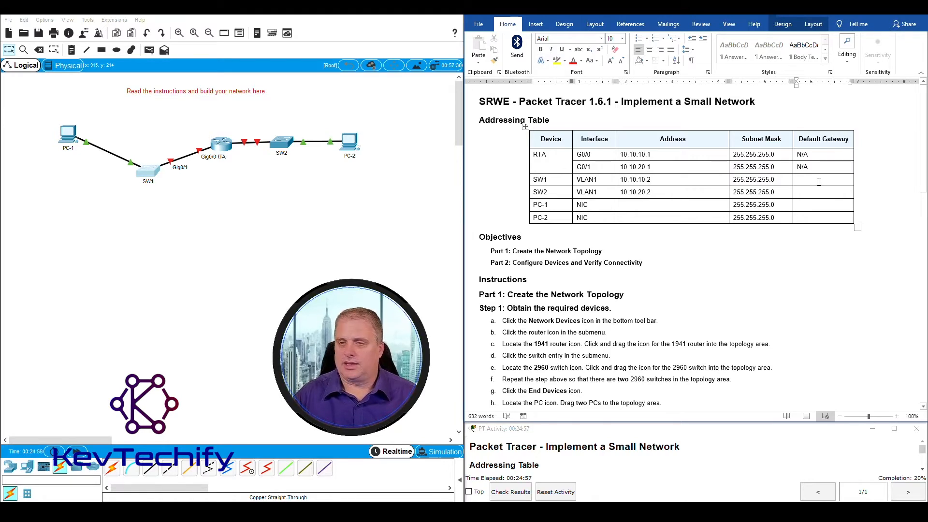
text(10.10.10.1)
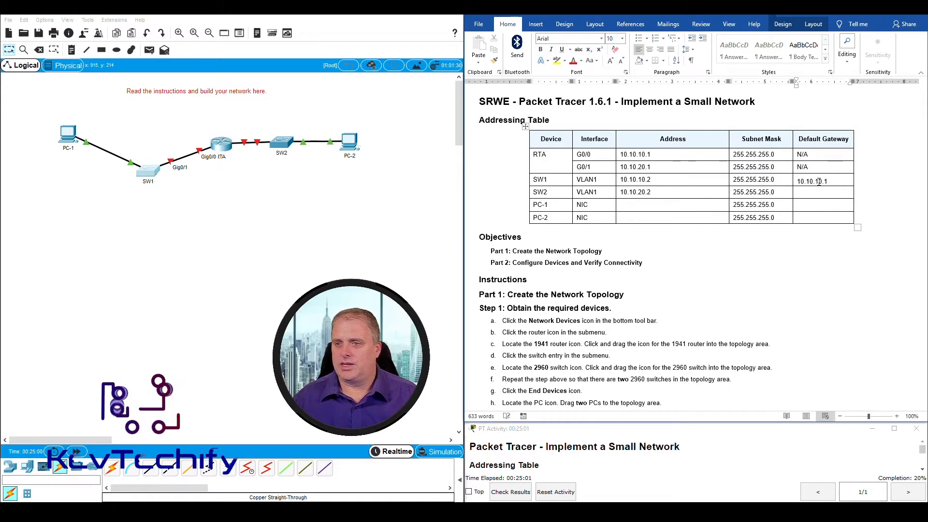
click(816, 207)
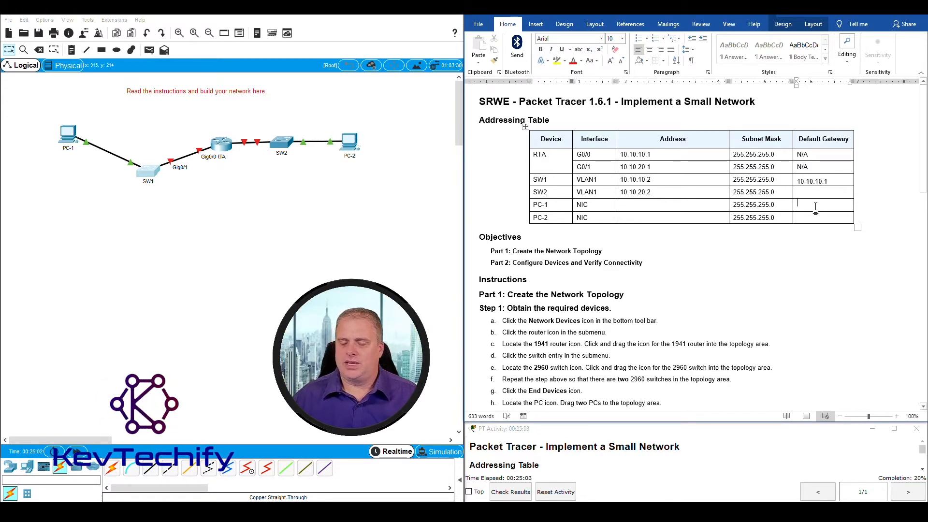
text(10.10.10.1)
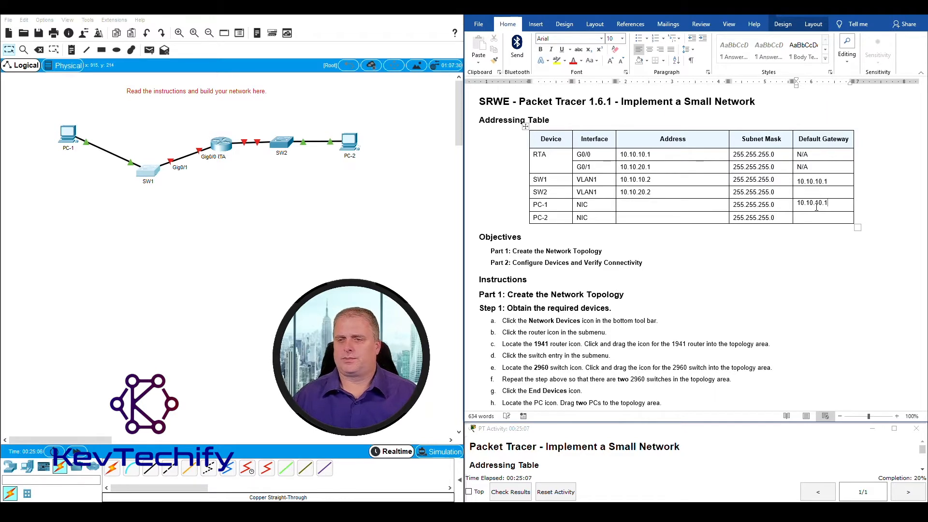
click(764, 244)
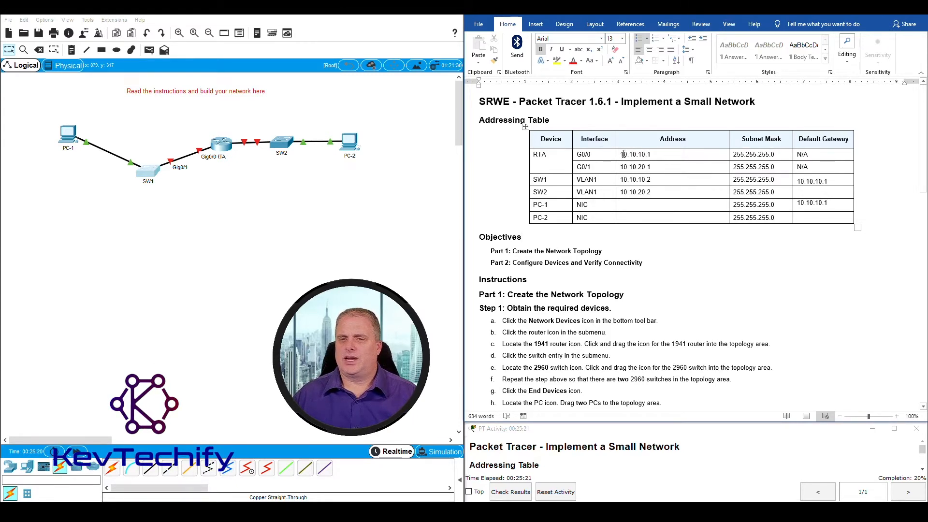
drag(623, 153, 654, 155)
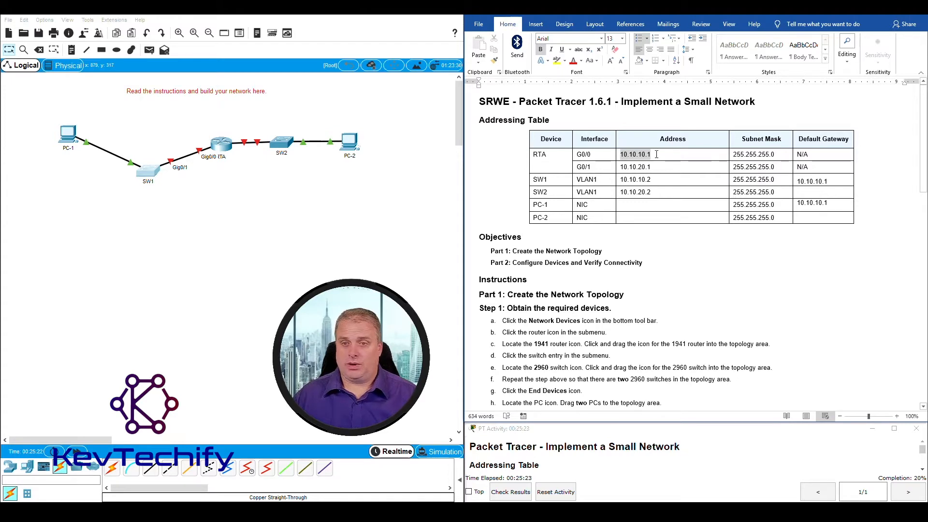
click(645, 154)
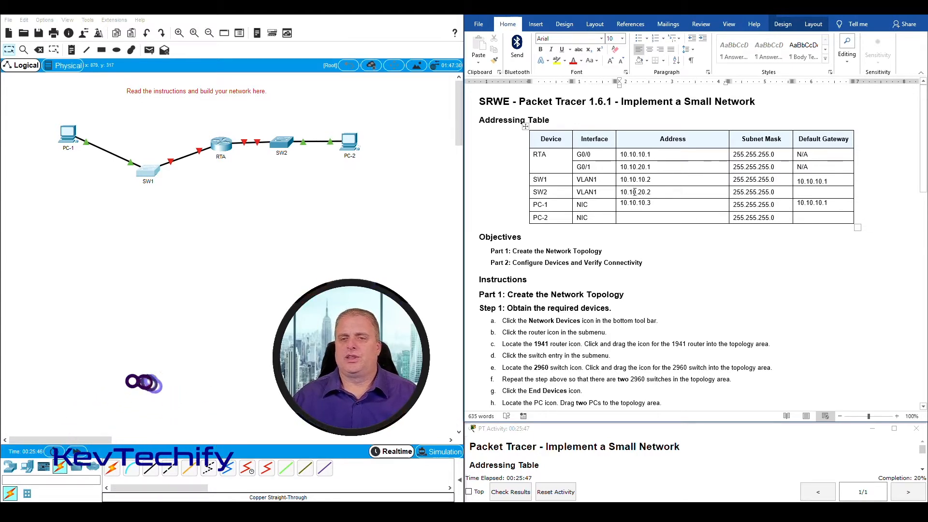
Put SW1 back in line, raise RTA, and lower SW2 toward PC-2
drag(148, 172, 146, 144)
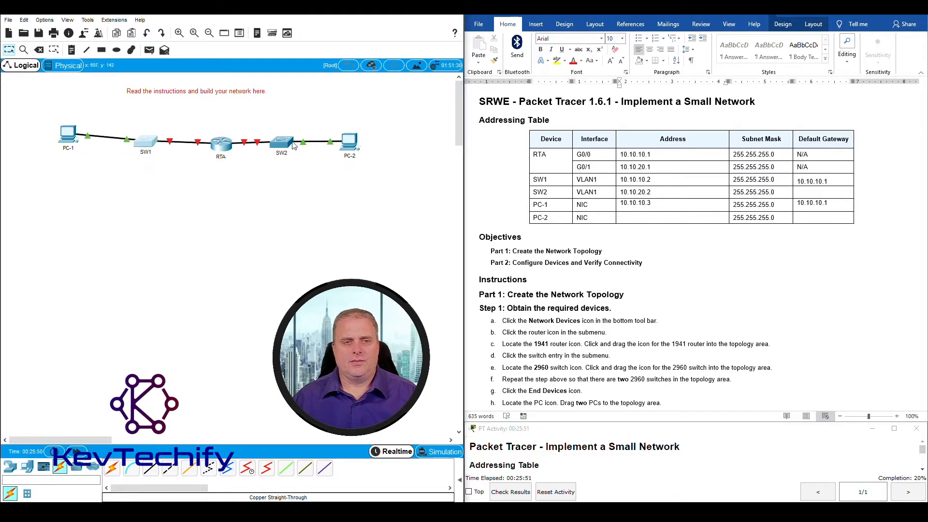
drag(233, 148, 222, 123)
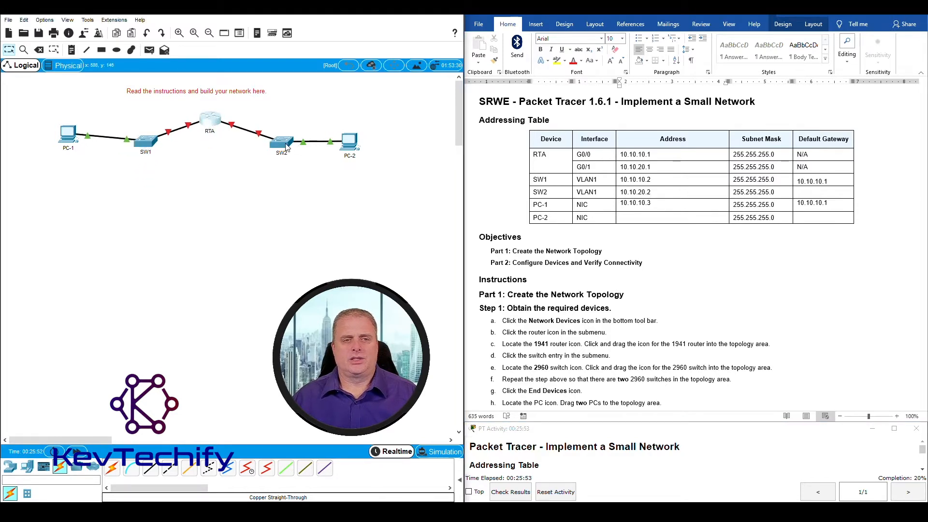
drag(286, 145, 276, 165)
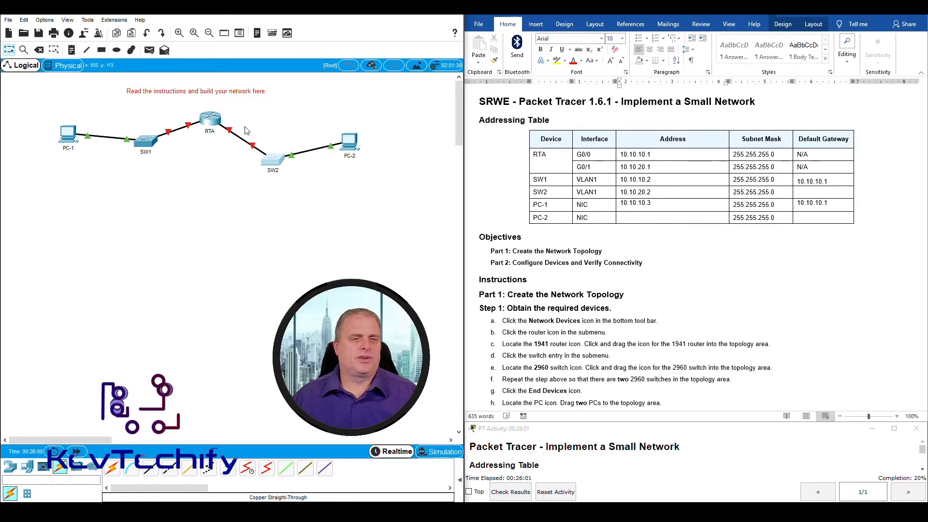
Box-select and deselect SW2 and PC-2, then highlight RTA's G0/1 row in the table
mouse_move(230, 134)
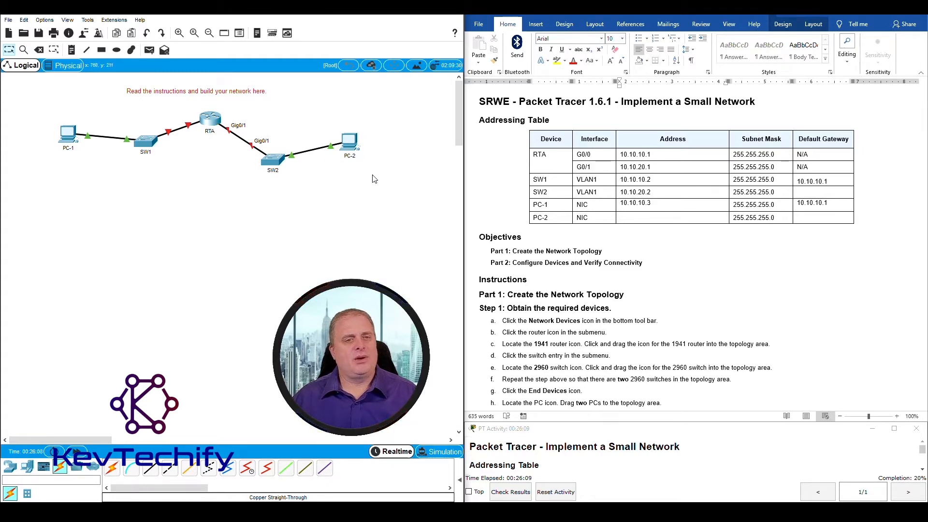
drag(372, 175, 231, 132)
click(228, 138)
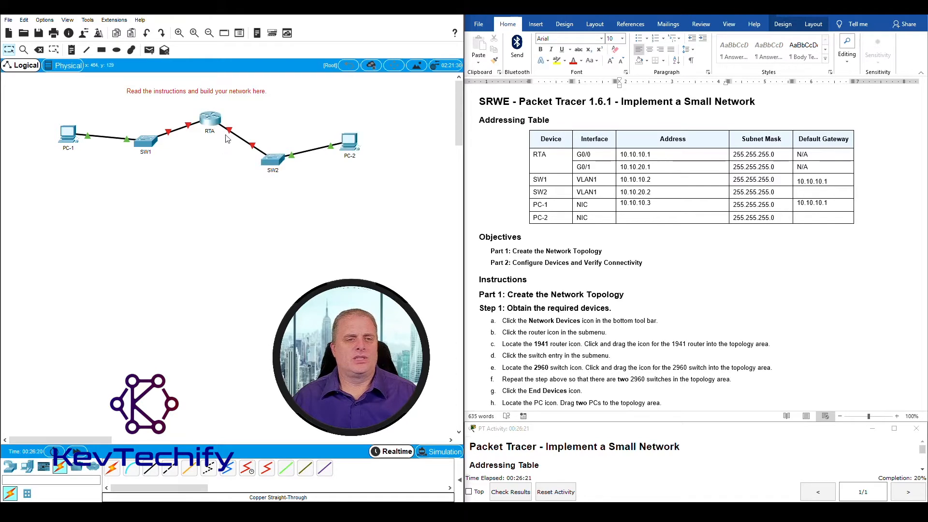
mouse_move(231, 133)
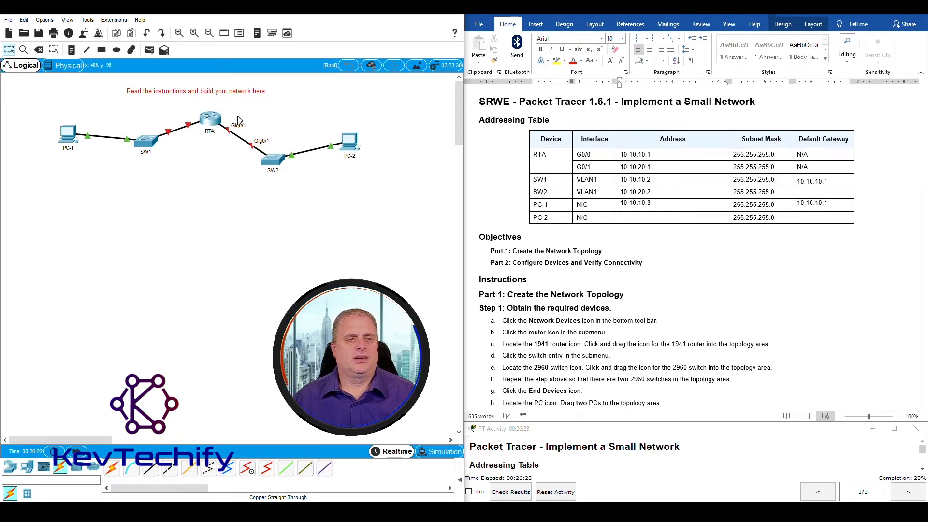
click(628, 173)
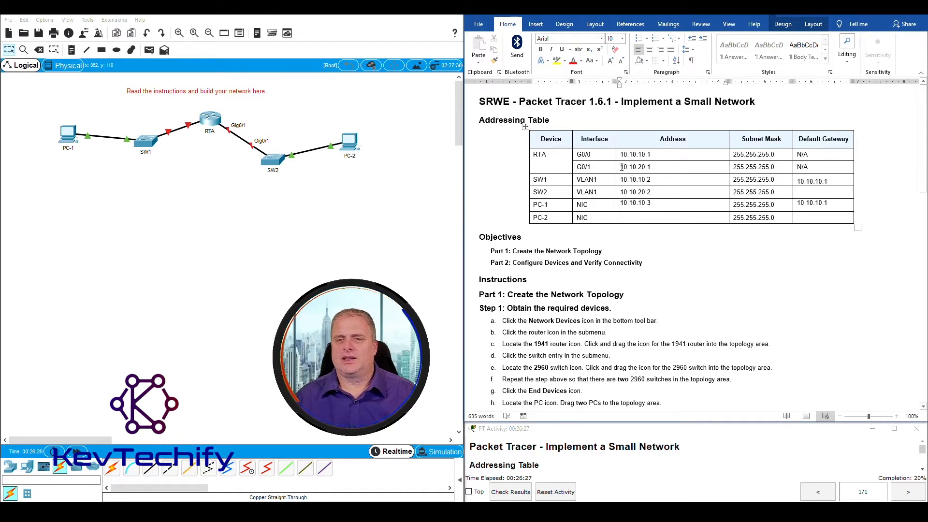
drag(595, 167, 653, 167)
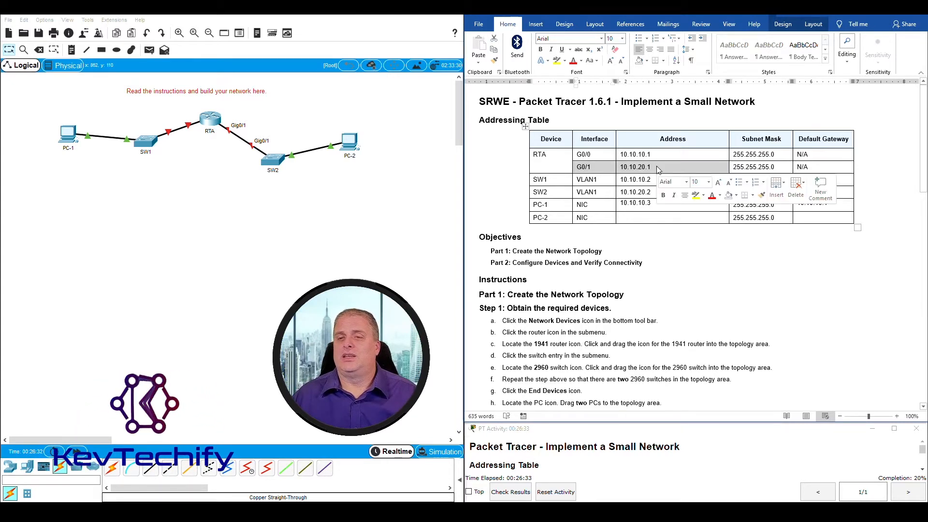
Enter 10.10.20.1 as the default gateway for SW2 and PC-2
click(655, 167)
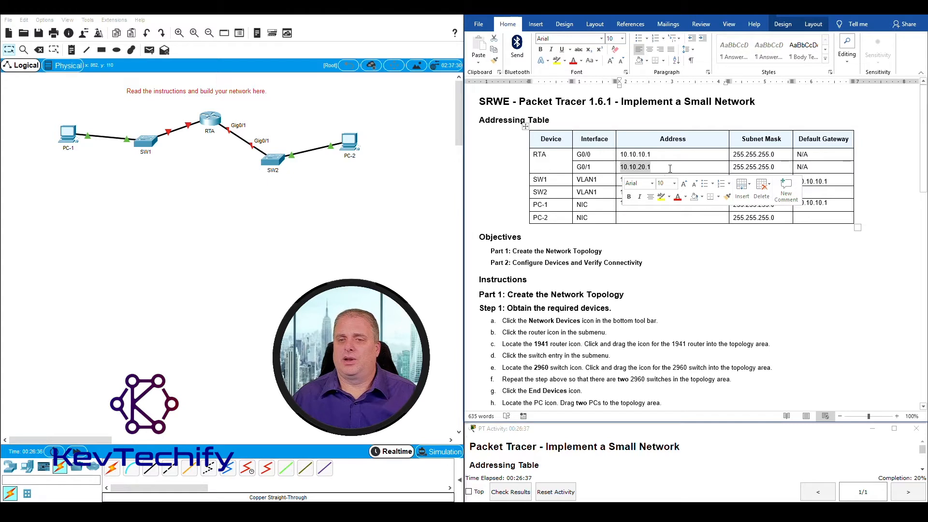
click(670, 166)
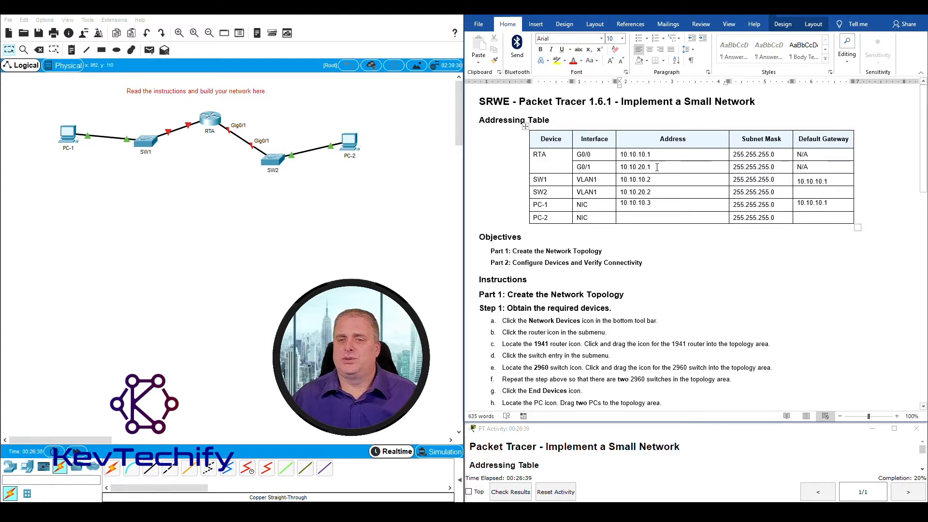
click(802, 191)
text(10.10.)
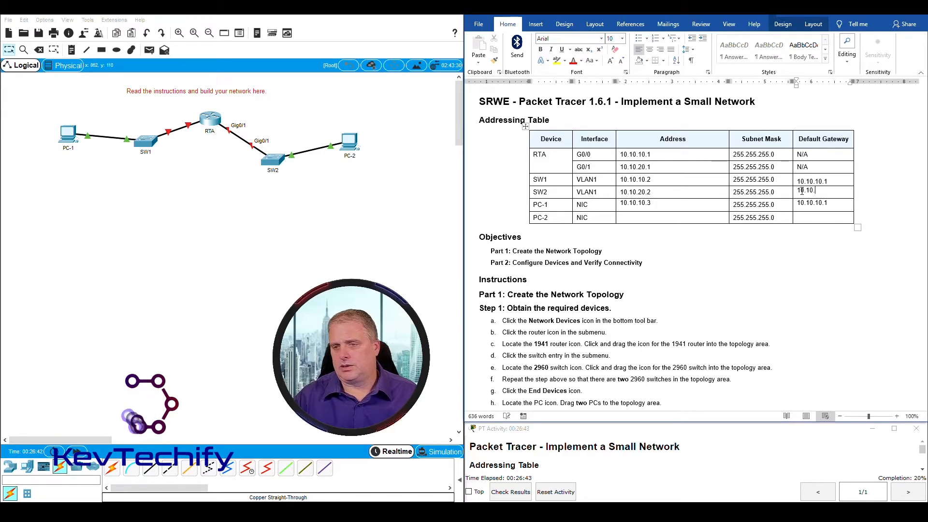
text(20.1)
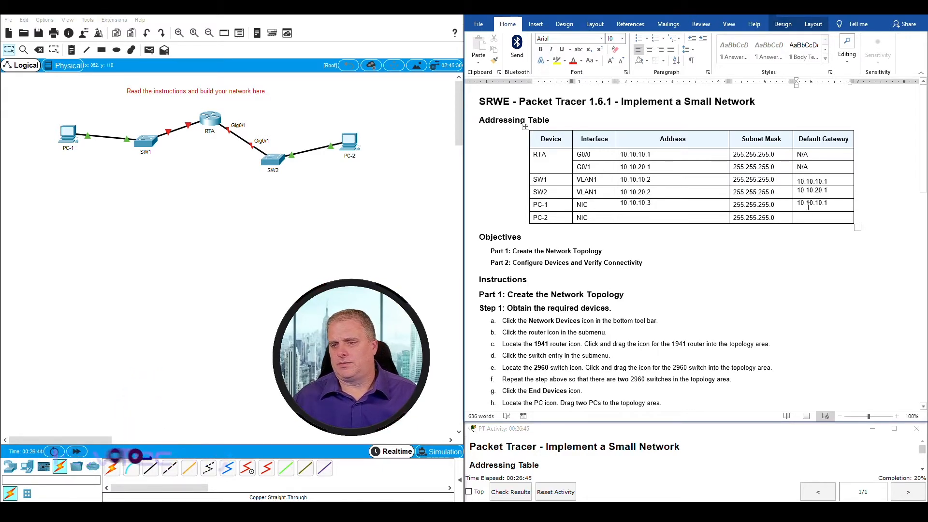
click(806, 220)
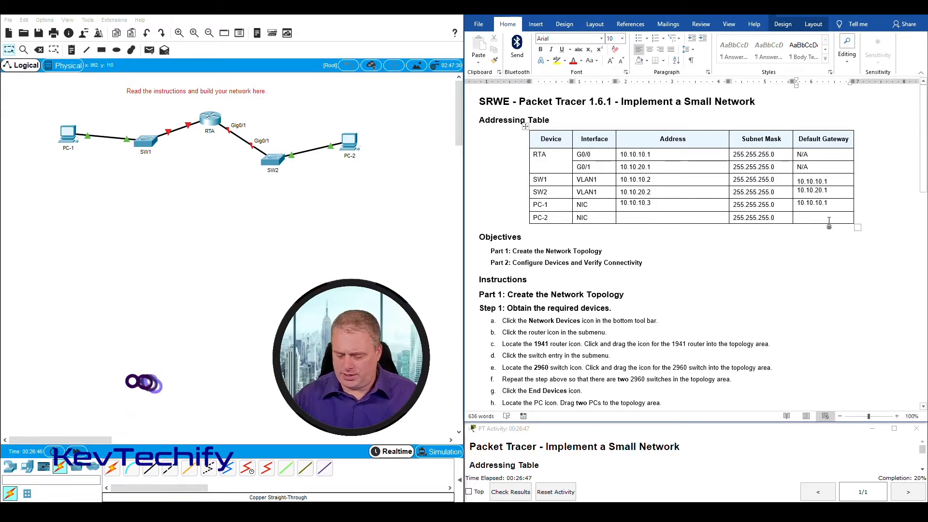
text(10.10.)
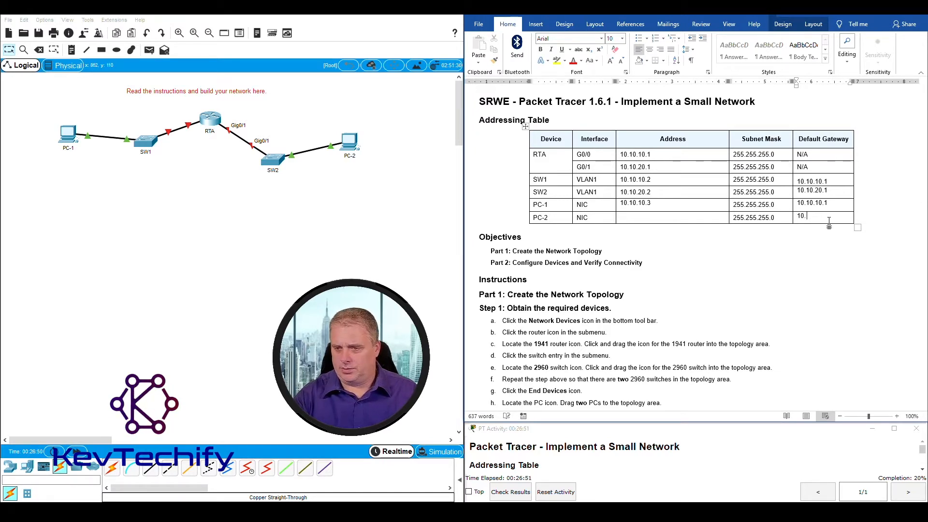
key(BackSpace)
text(0)
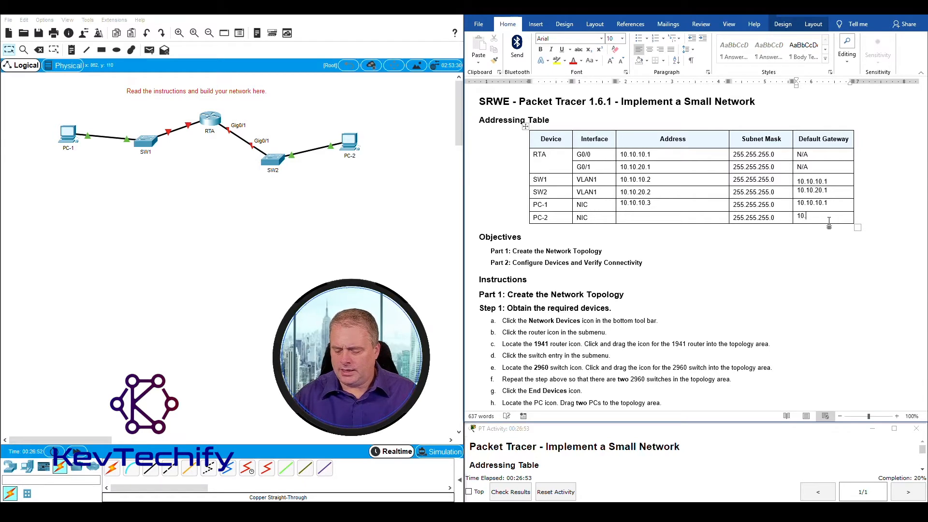
text(.10.20.1)
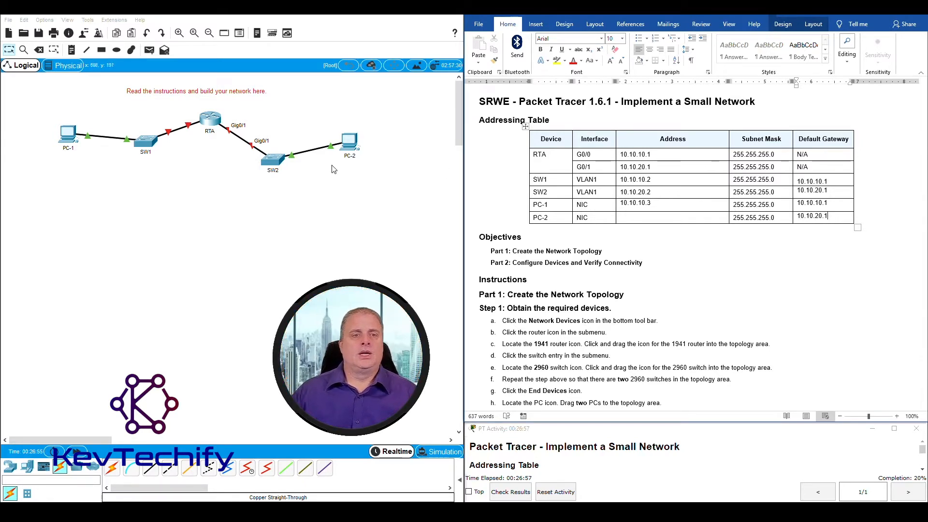
Enter 10.10.20.3 as PC-2's address after checking RTA's G0/1 row
click(656, 220)
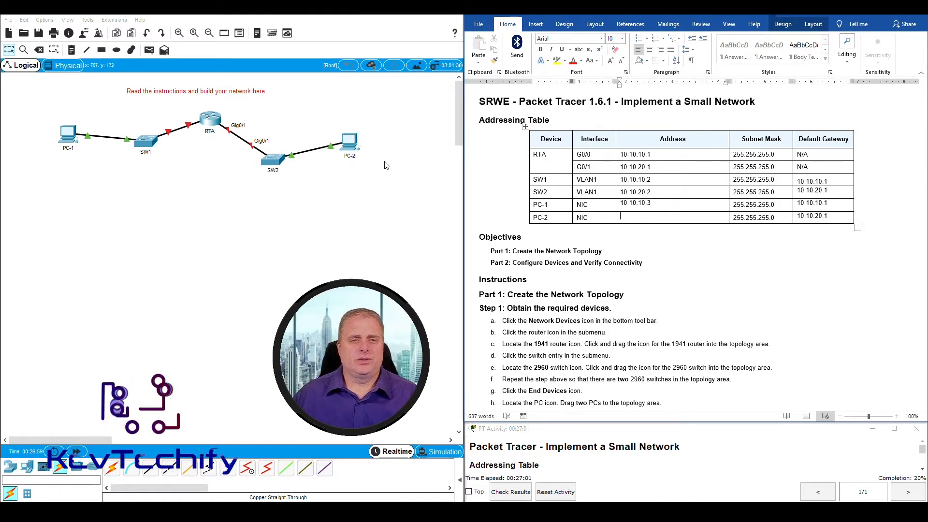
drag(384, 171, 376, 150)
click(587, 173)
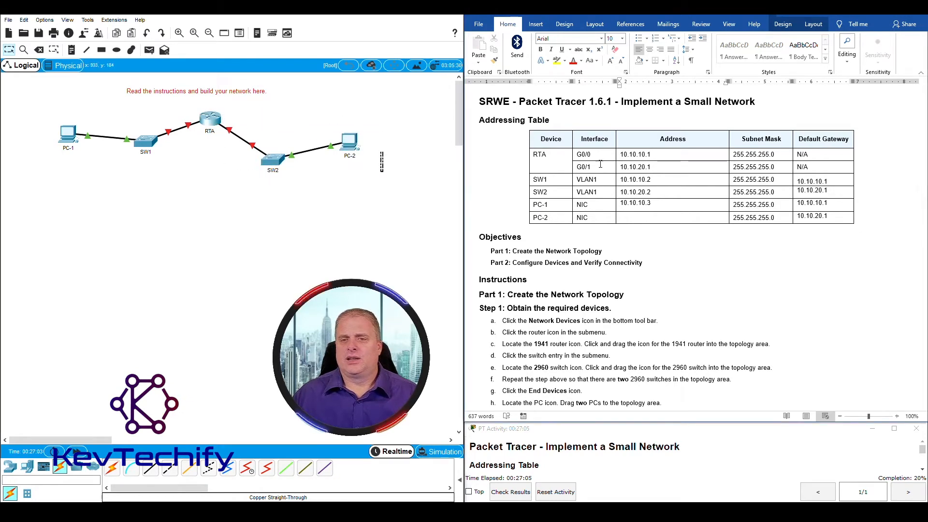
drag(580, 169, 648, 167)
click(648, 168)
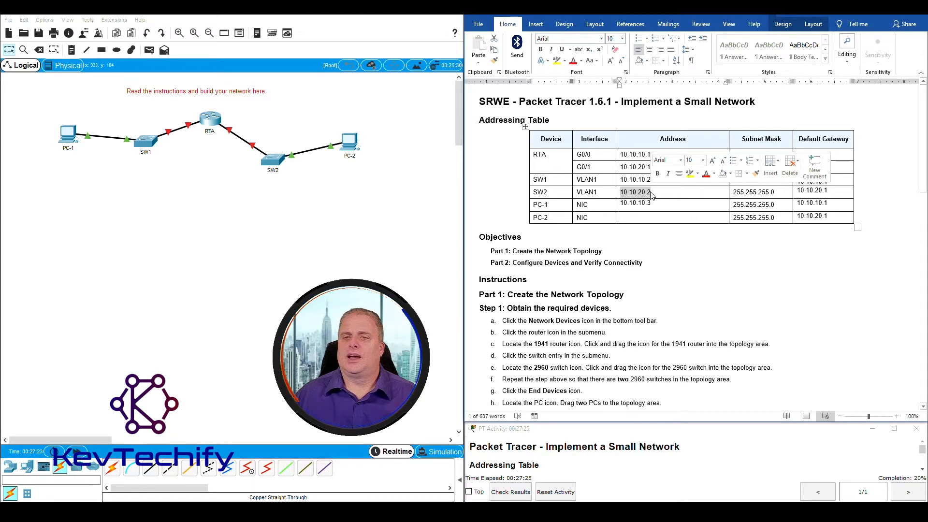
click(650, 192)
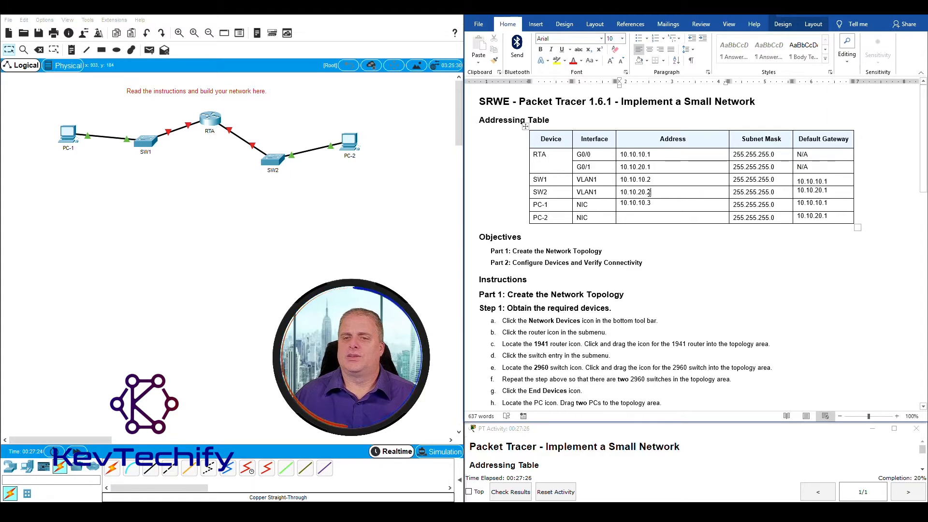
click(630, 218)
text(10.)
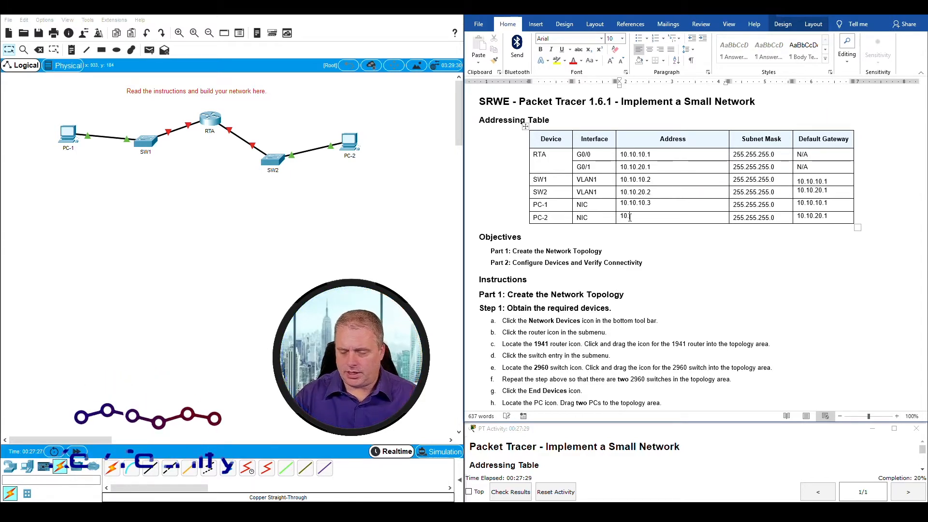
text(10.20.3)
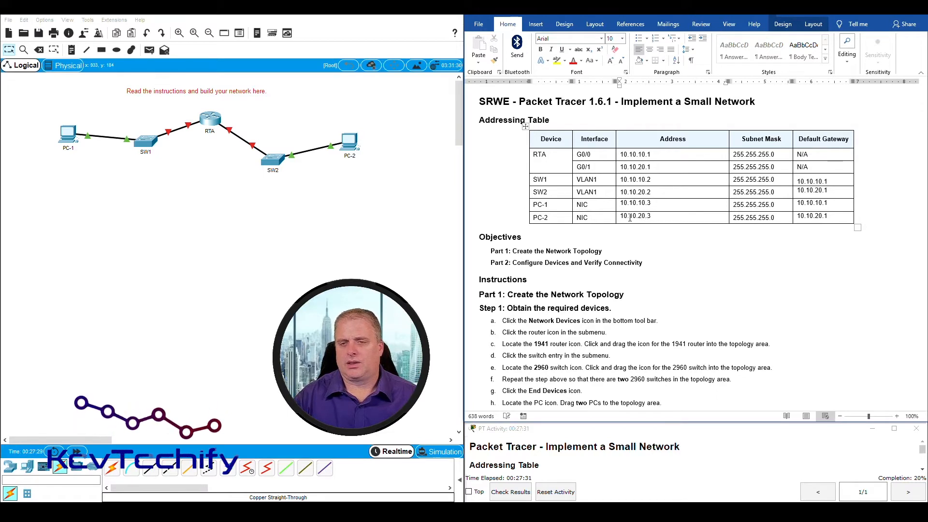
click(715, 252)
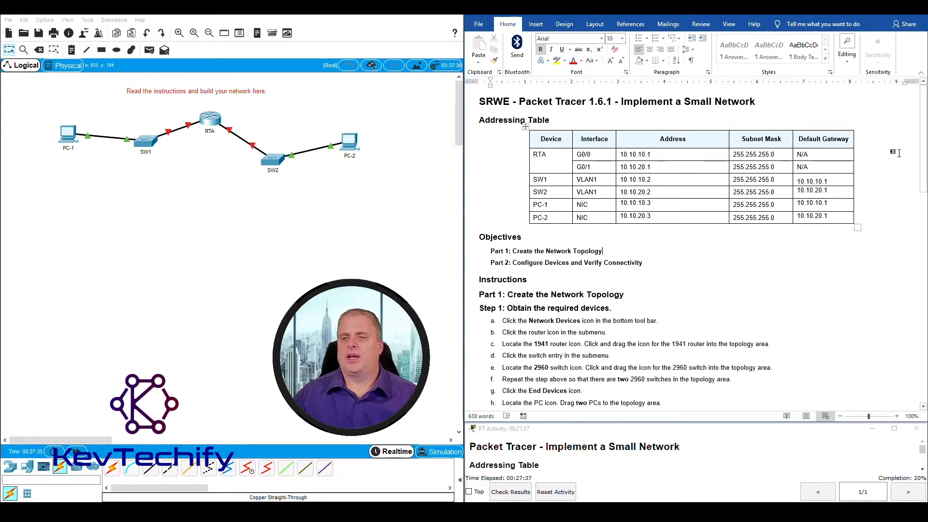
Scroll the Word document down to Part 2, Step 1: Configure the router
scroll(689, 260, down, 15)
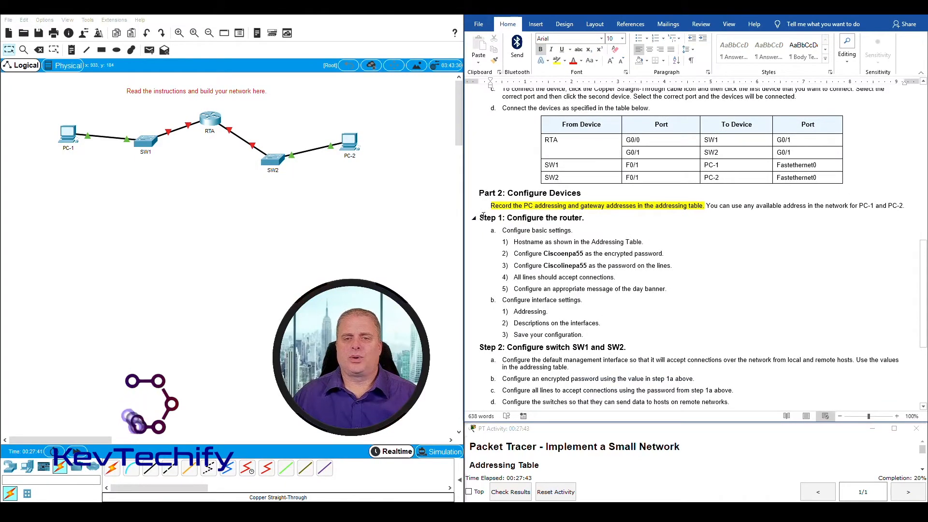
scroll(548, 221, down, 1)
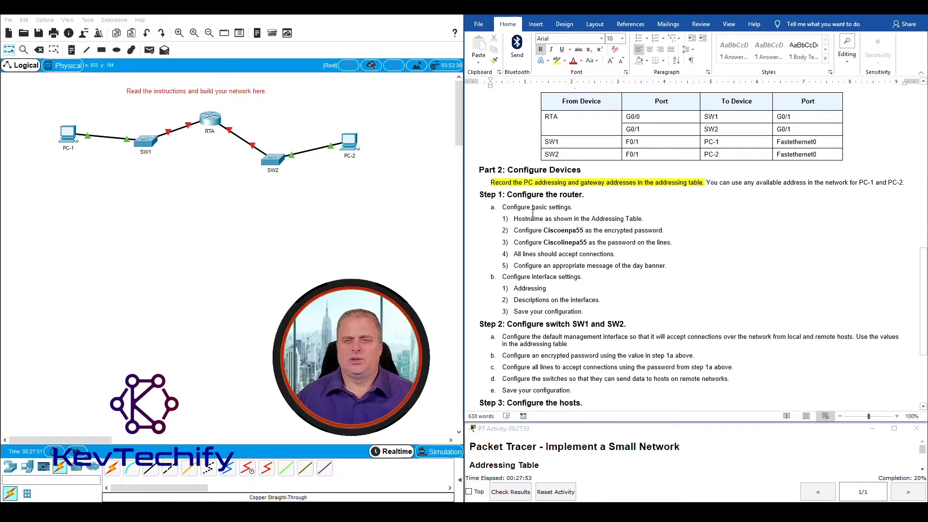
Open RTA's CLI and enter global configuration mode with enable and conf t
click(212, 119)
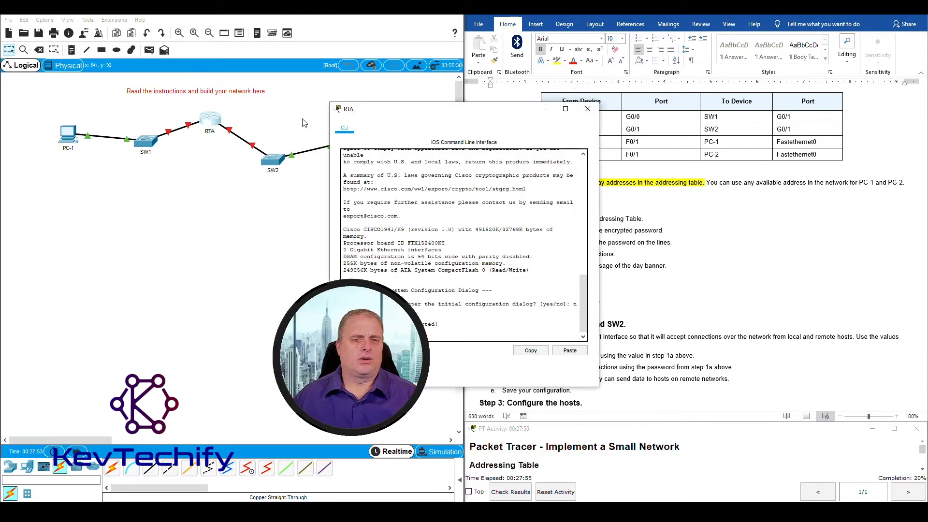
drag(395, 114, 111, 22)
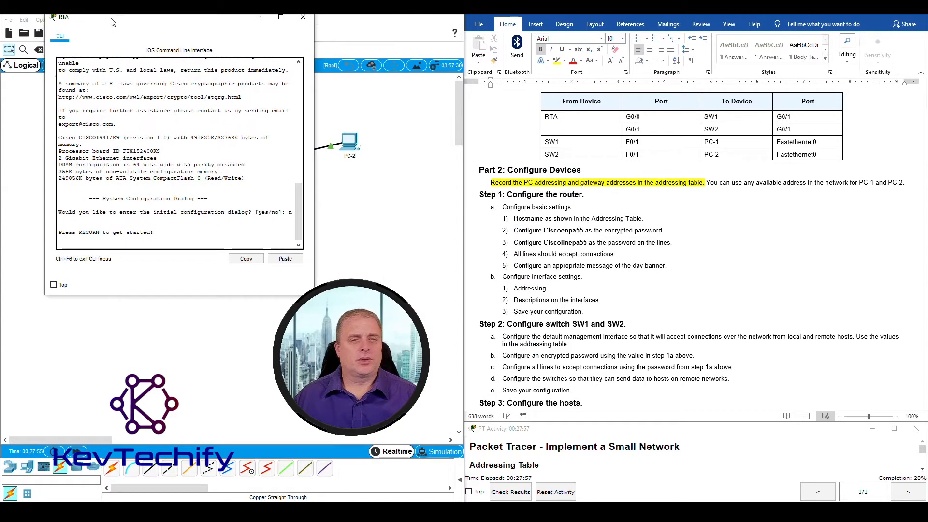
drag(315, 140, 419, 137)
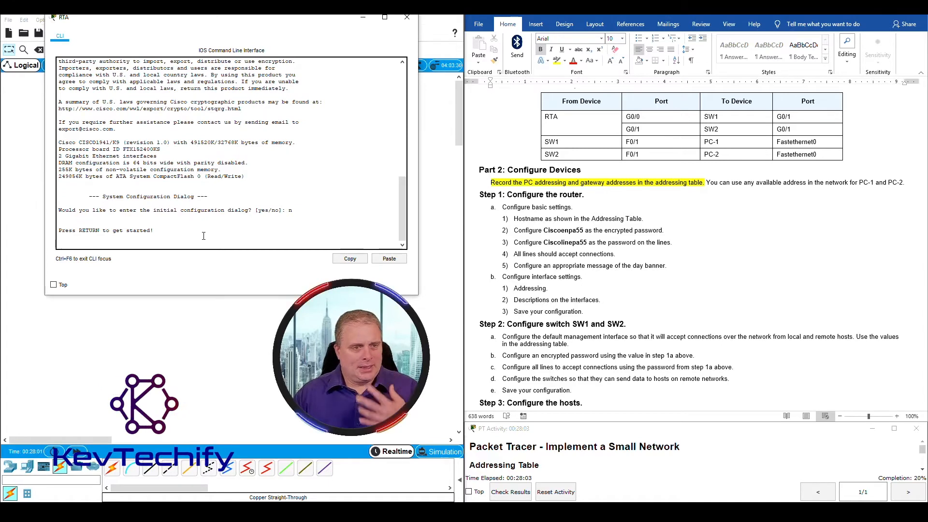
key(Return)
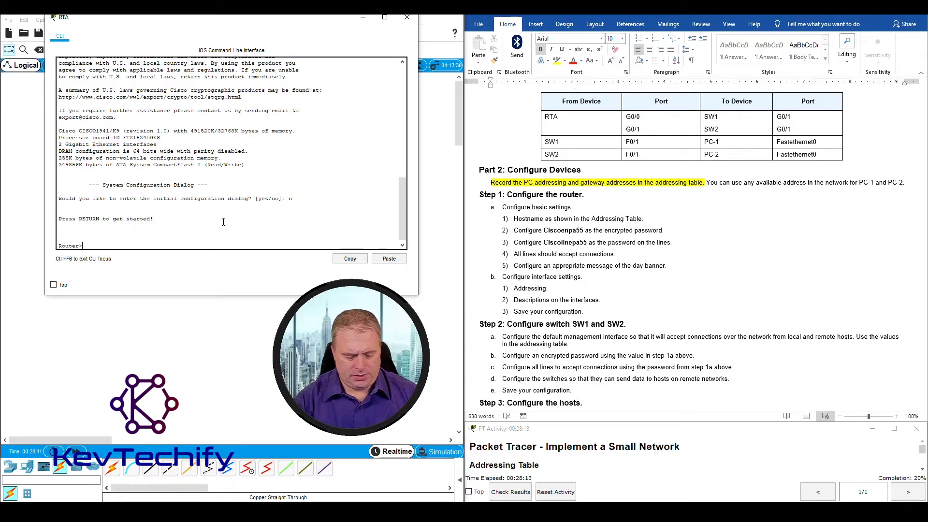
text(e)
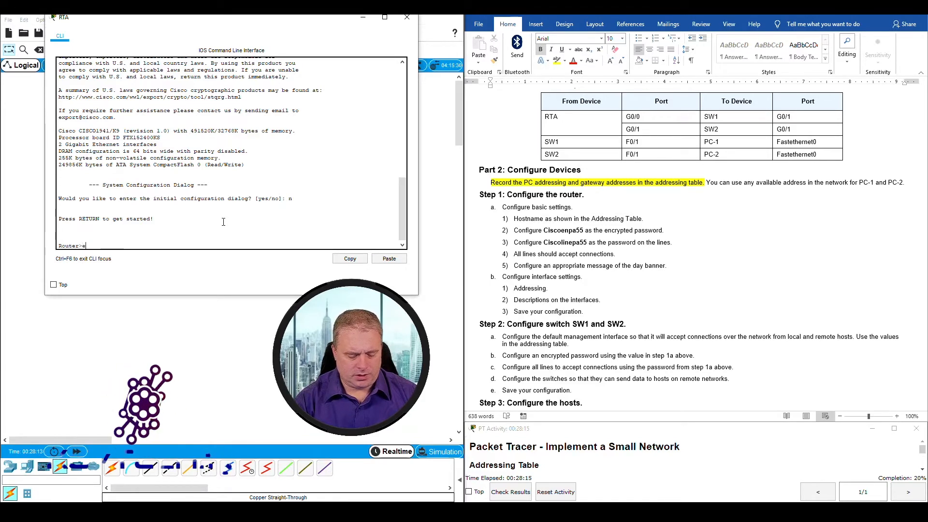
text(nable)
key(Return)
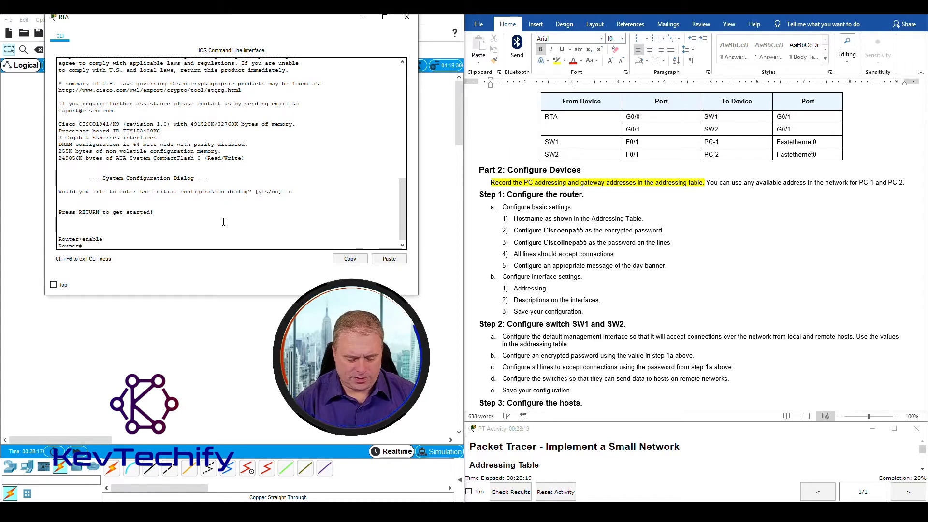
text(conf t)
key(Return)
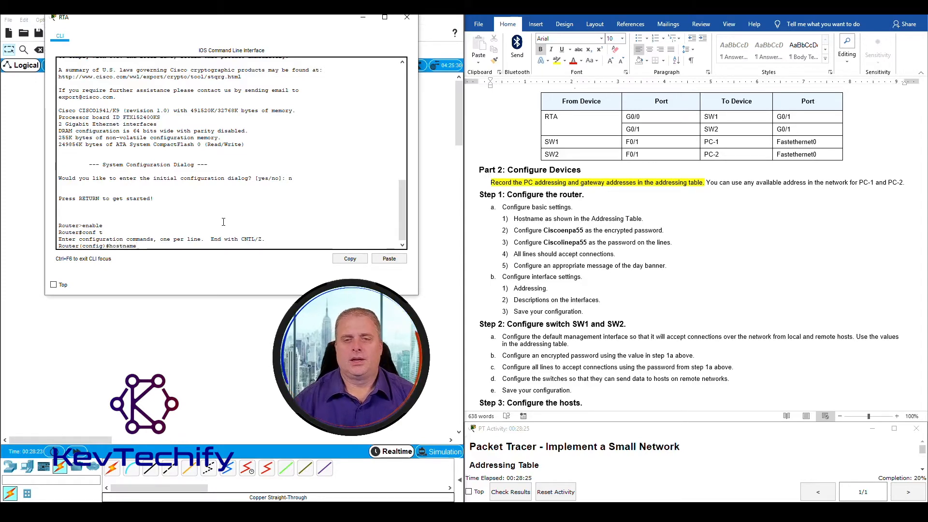
Set the router hostname to RTA and verify the prompt changed from Router
scroll(685, 195, up, 15)
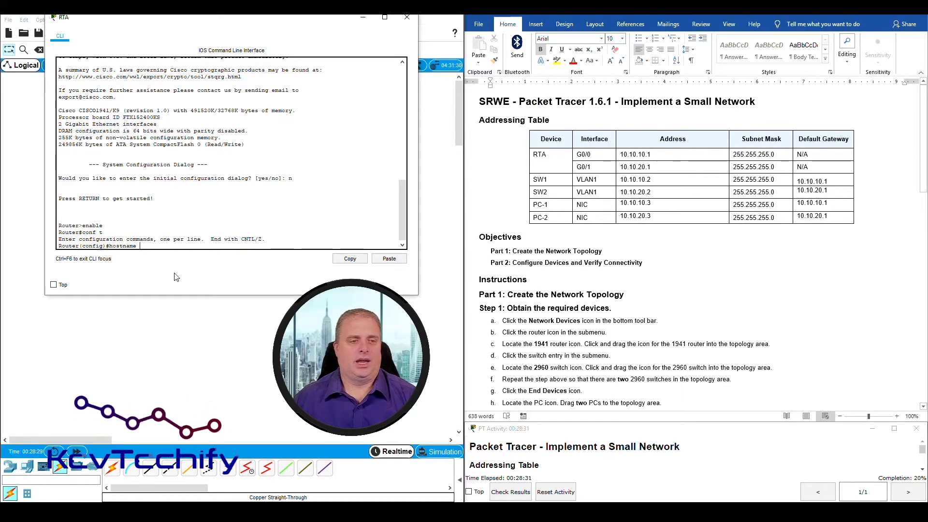
text(RTA)
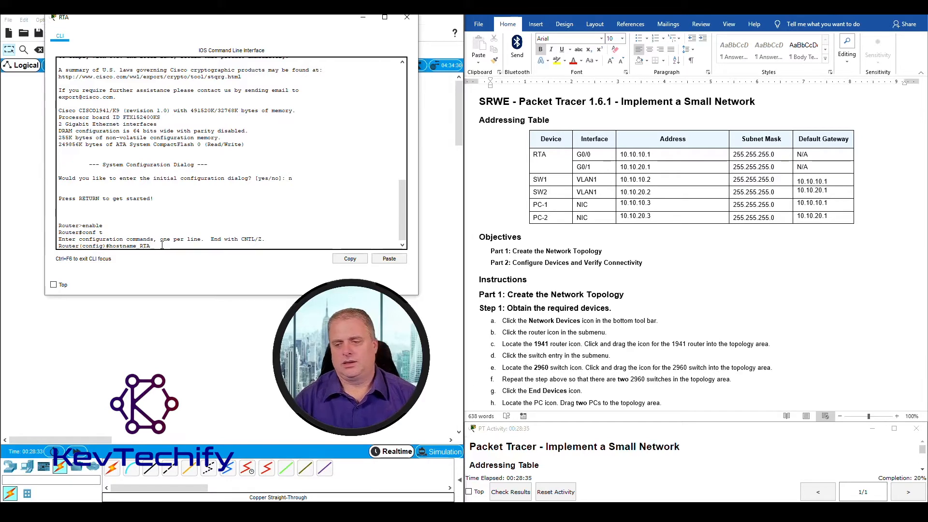
key(Return)
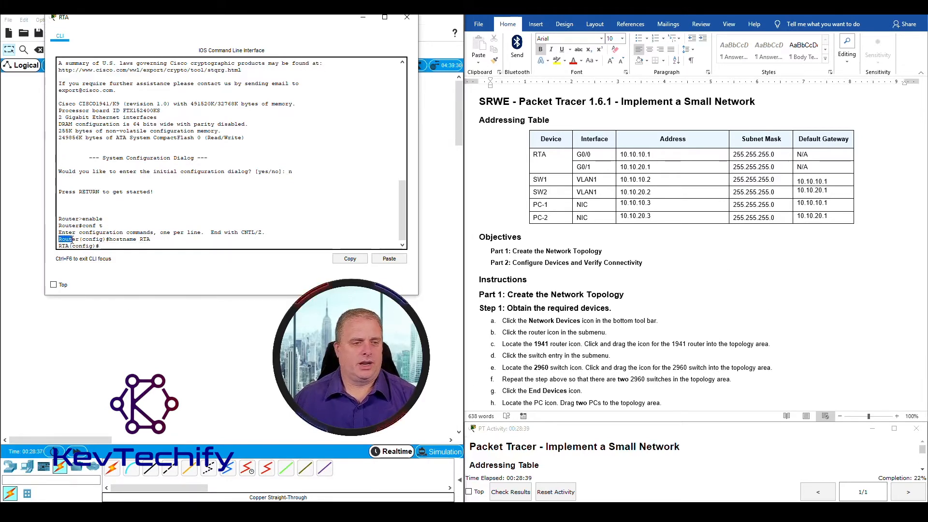
drag(72, 240, 80, 241)
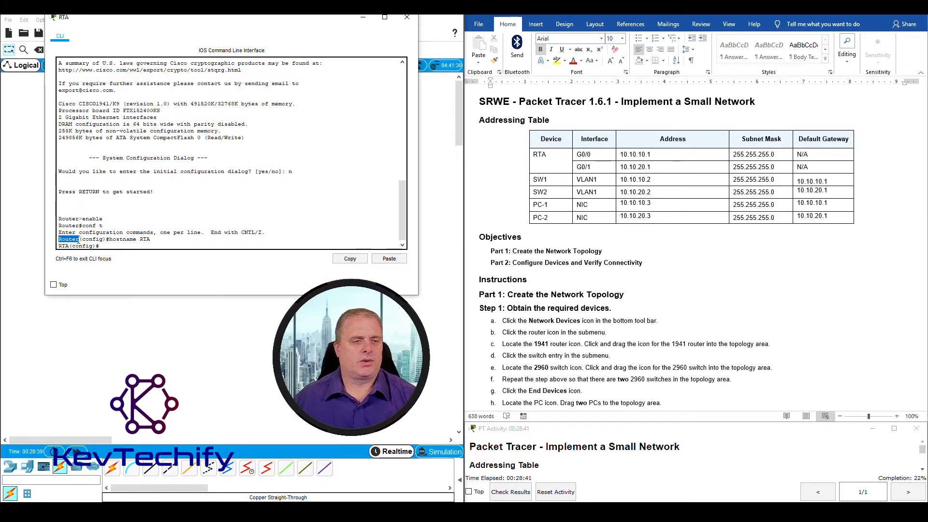
drag(58, 246, 69, 246)
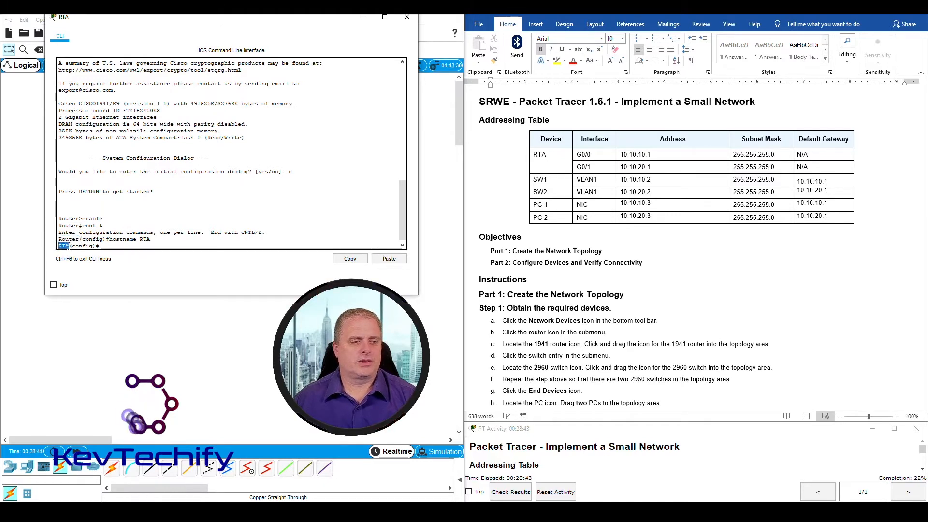
click(107, 245)
scroll(688, 260, down, 10)
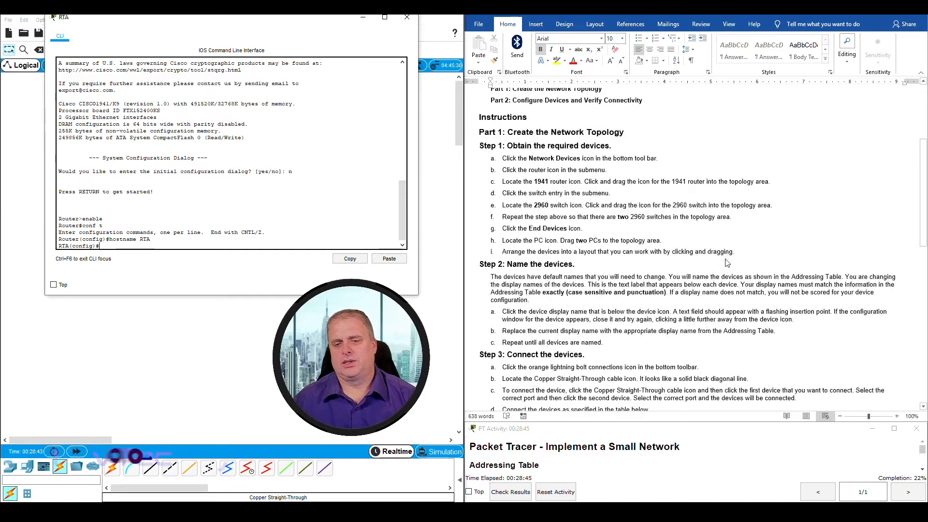
scroll(688, 260, down, 4)
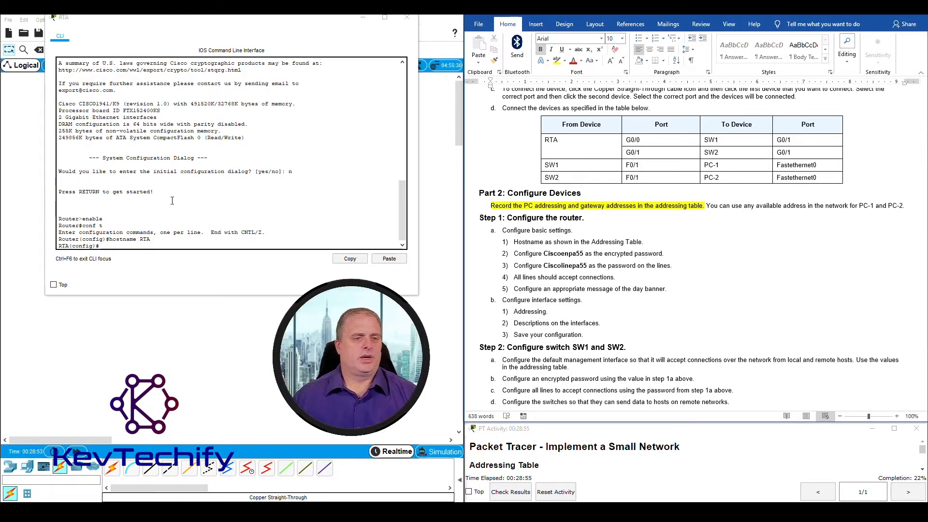
Enter enable secret with the lab's encrypted privileged password on RTA
click(150, 247)
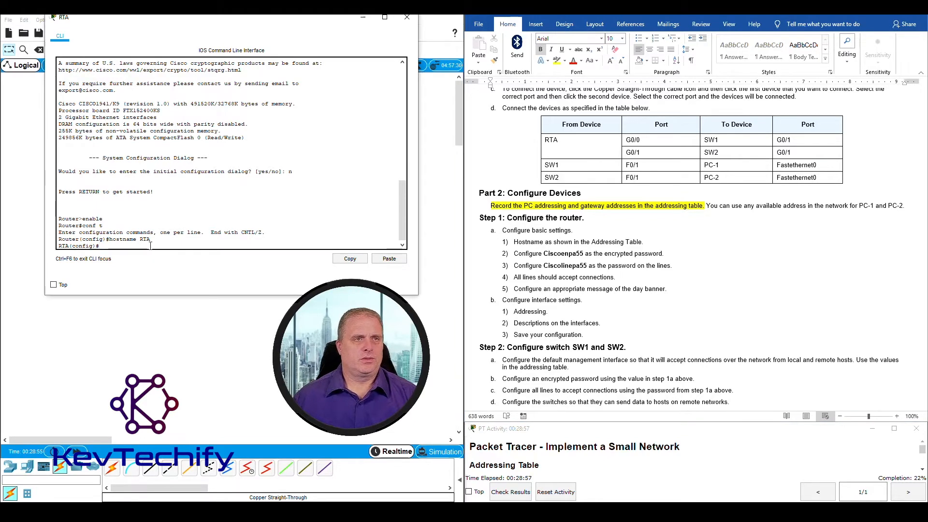
text(enab)
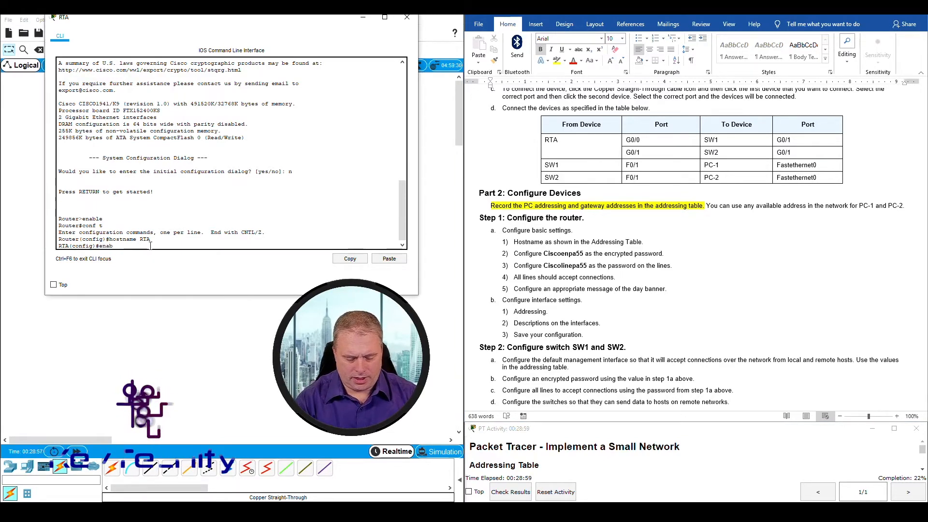
text(le )
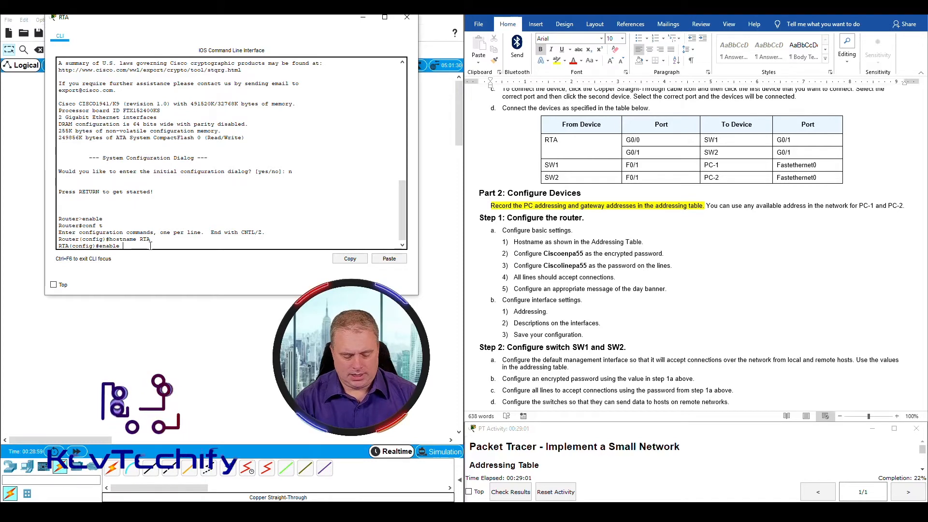
text(secret)
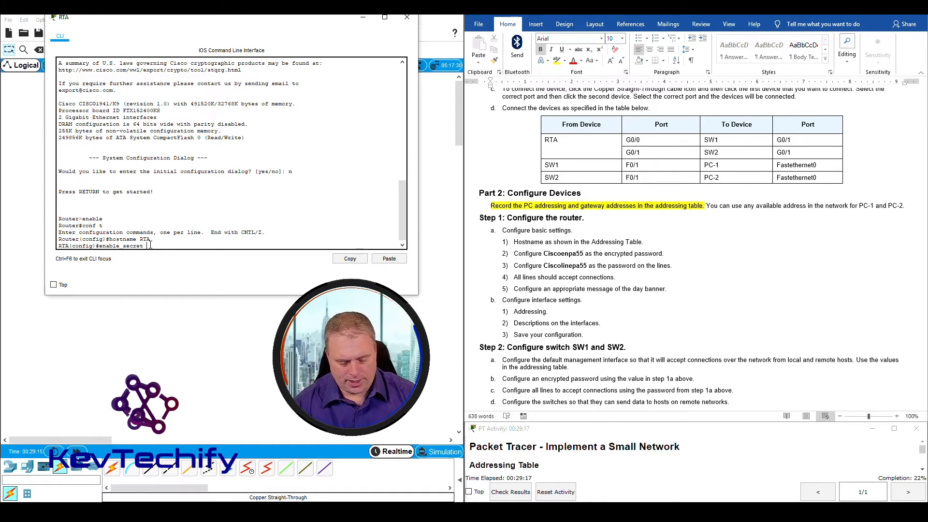
text(Cisc)
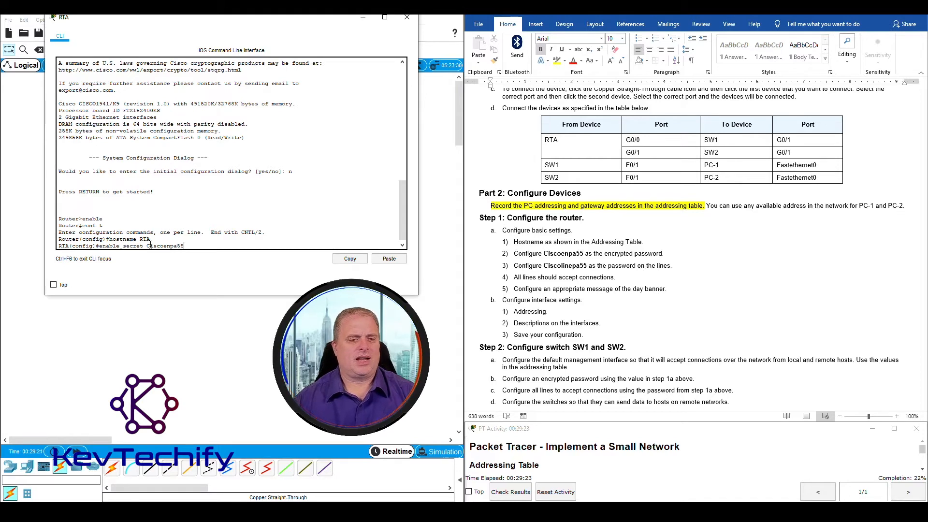
text(oenpa55)
key(Return)
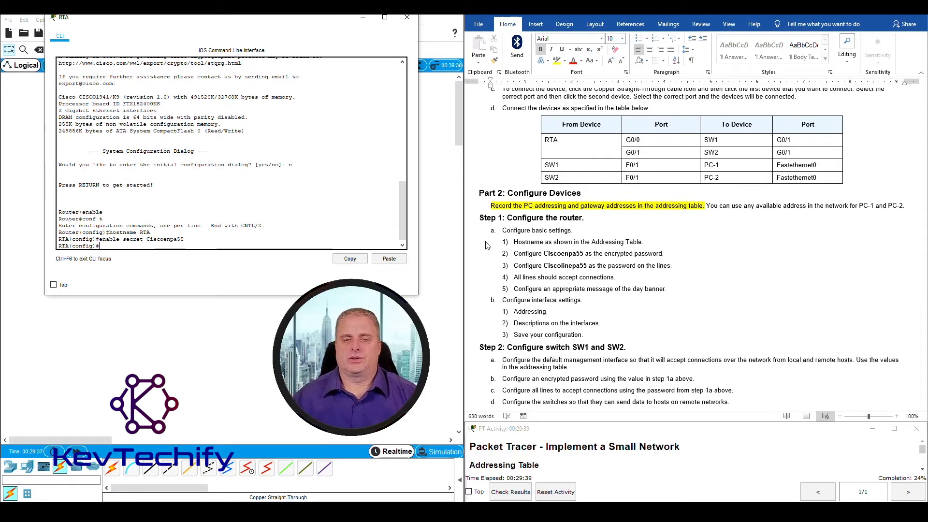
Review the console line password task (step 3) in the lab instructions
click(513, 265)
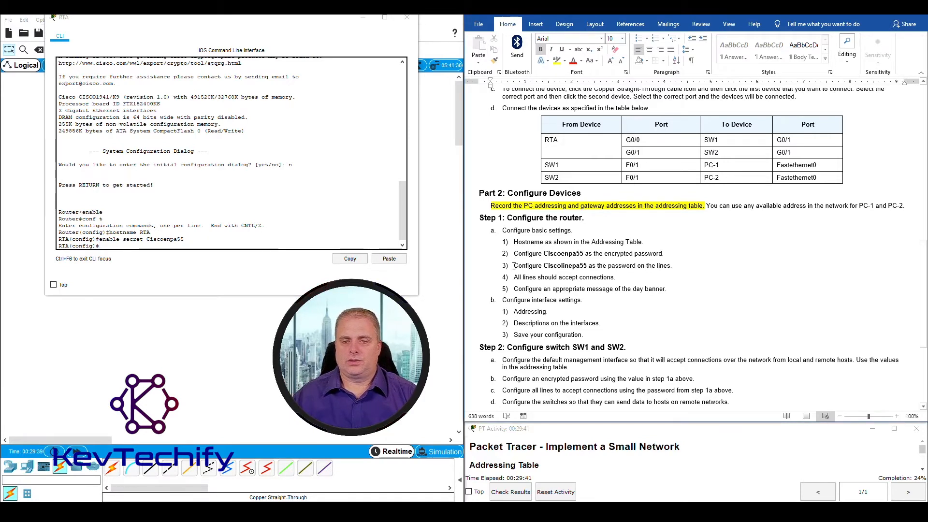
drag(548, 266, 655, 267)
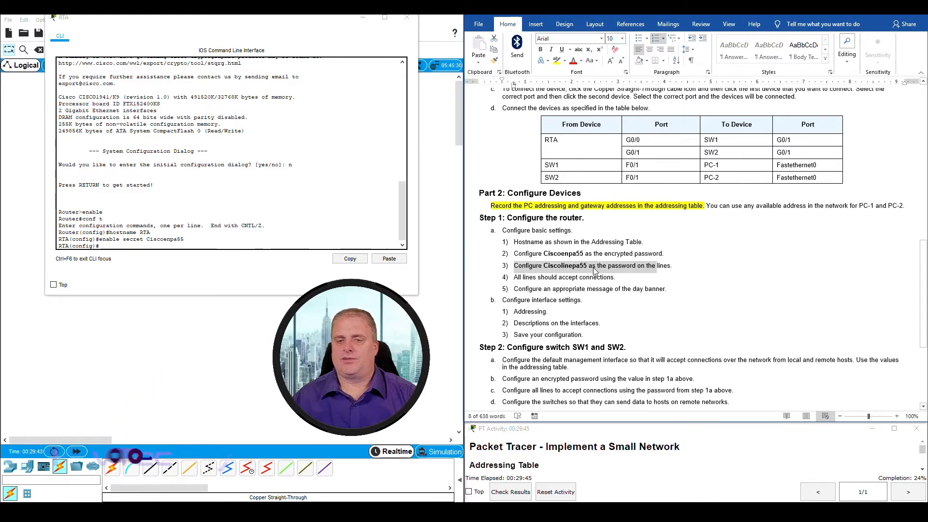
click(615, 269)
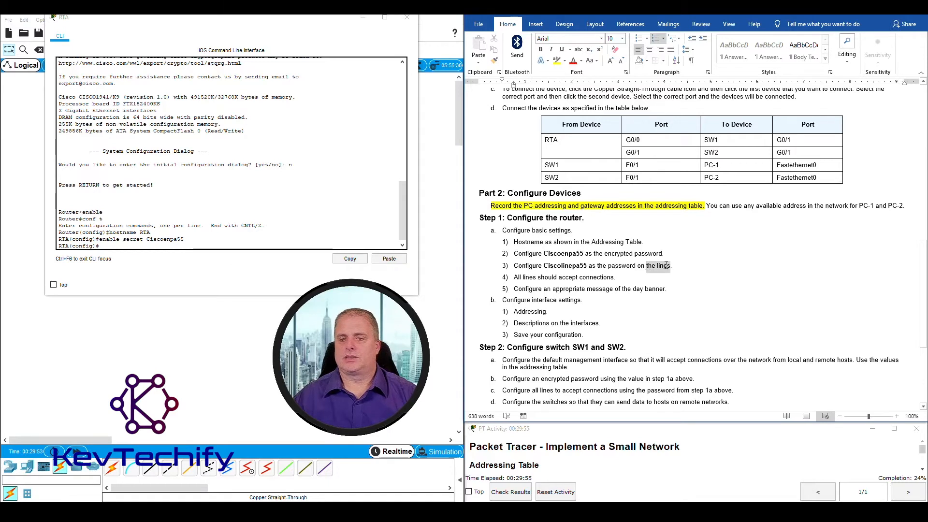
drag(667, 265, 666, 265)
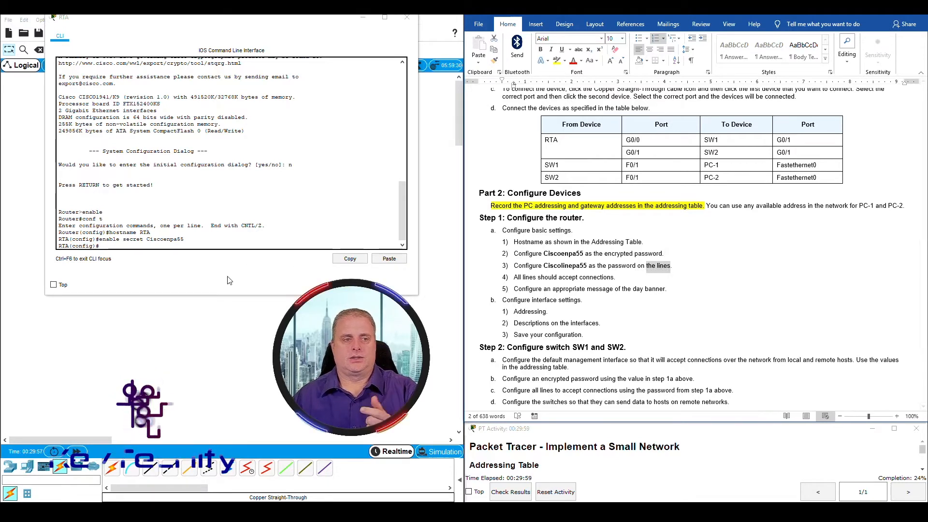
Set RTA's console line 0 password to the lab's line password
click(117, 247)
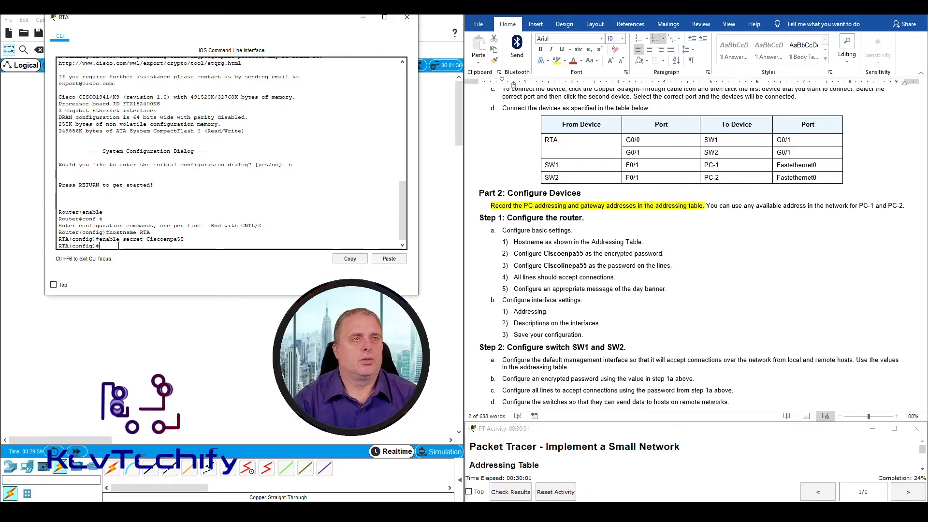
text(li)
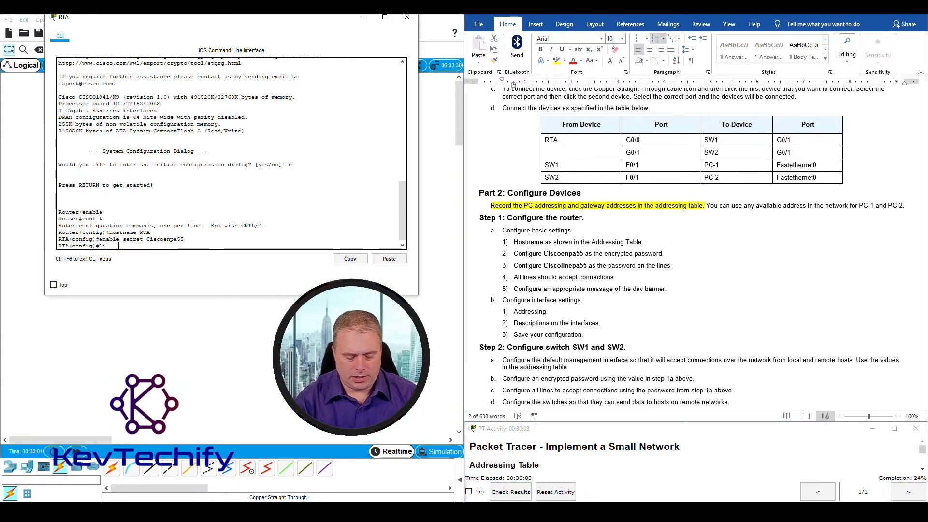
text(ne con 0)
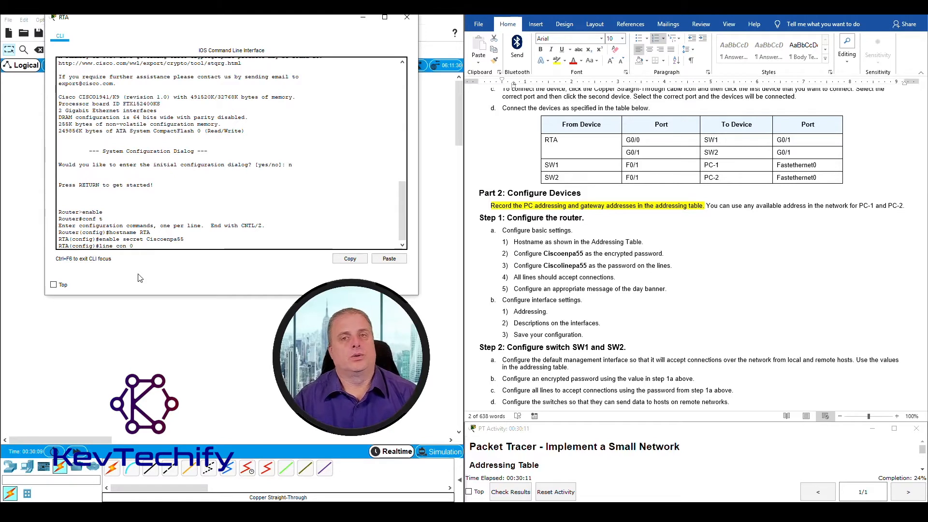
key(Return)
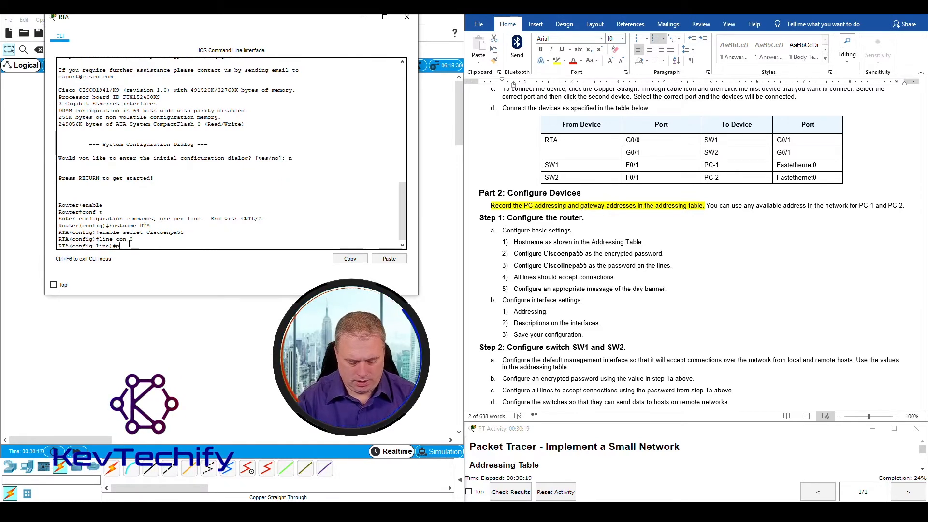
text(password)
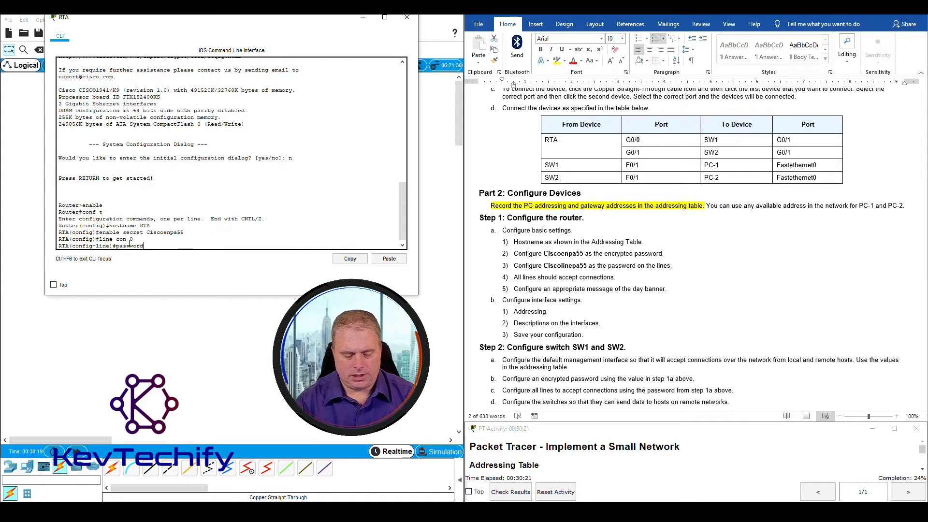
text( Cisco)
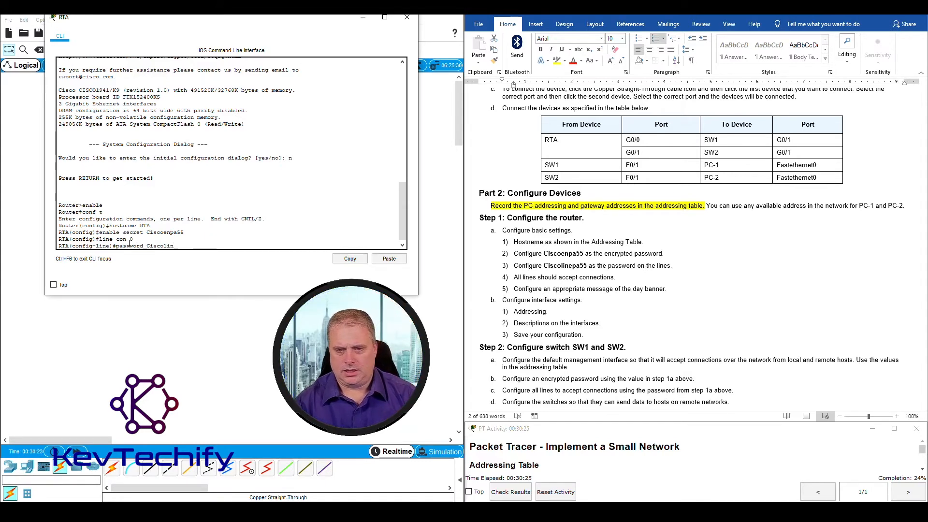
text(line)
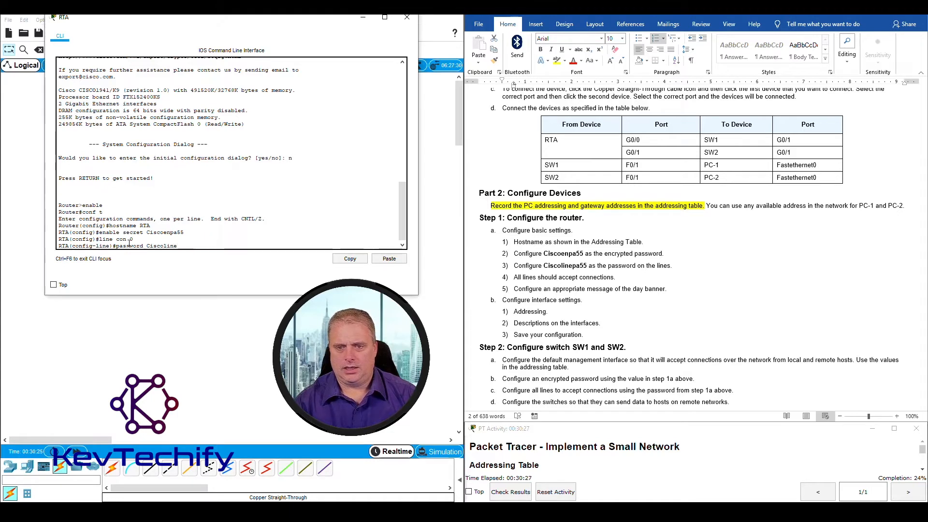
text(pa)
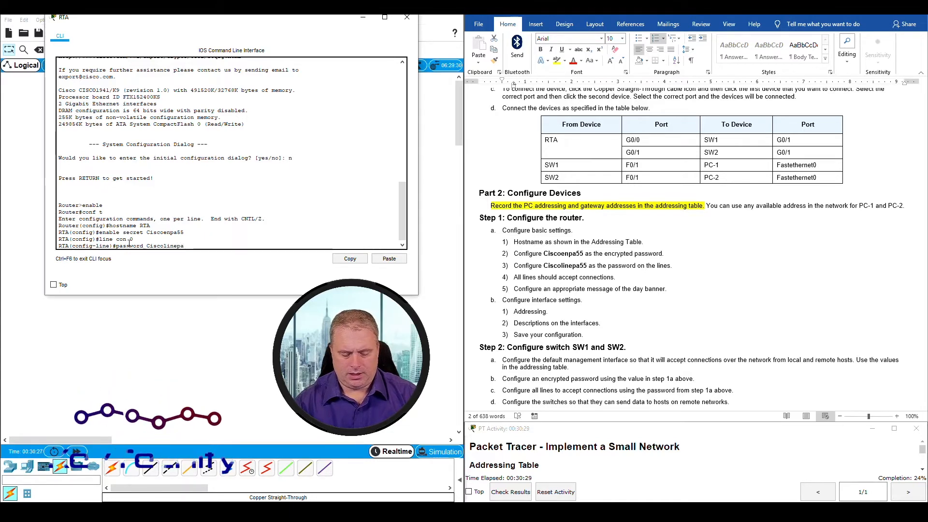
text(55)
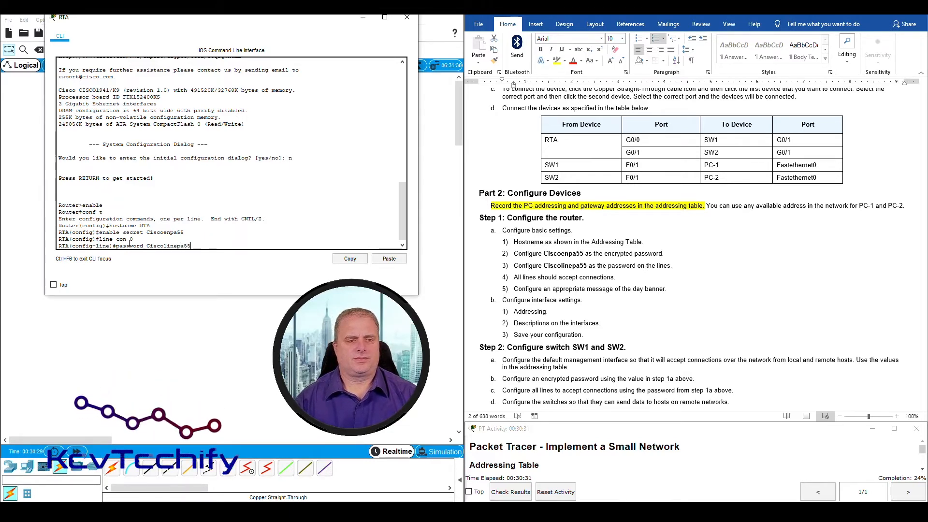
key(Return)
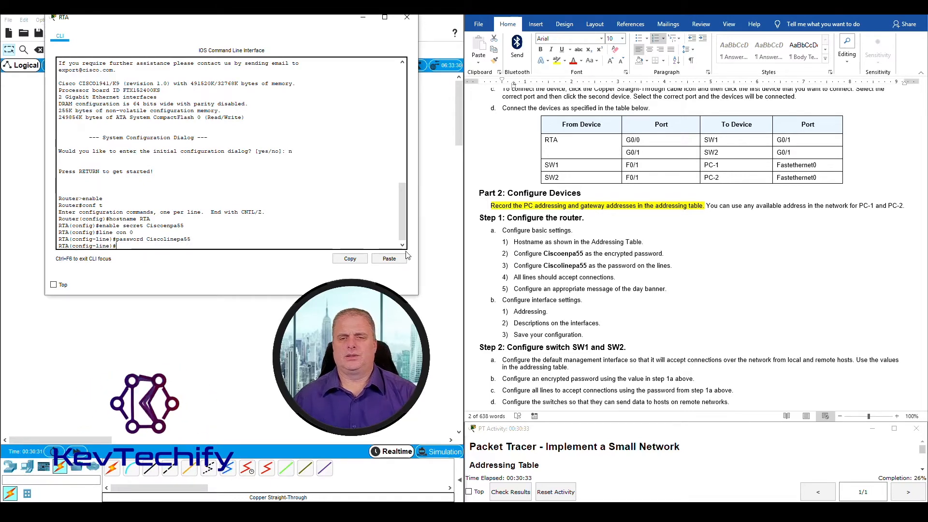
scroll(621, 227, down, 2)
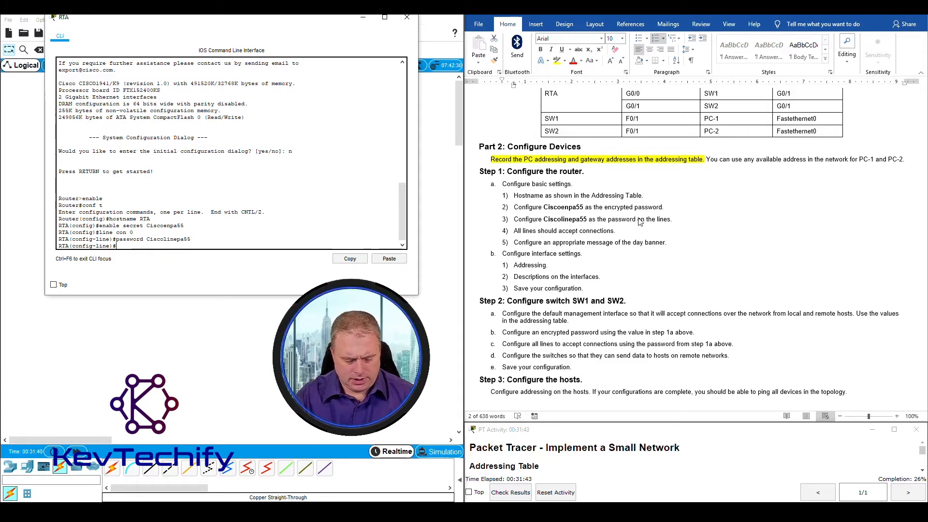
Leave console config, set the lab's line password on vty 0 4, then exit
text(exit)
key(Return)
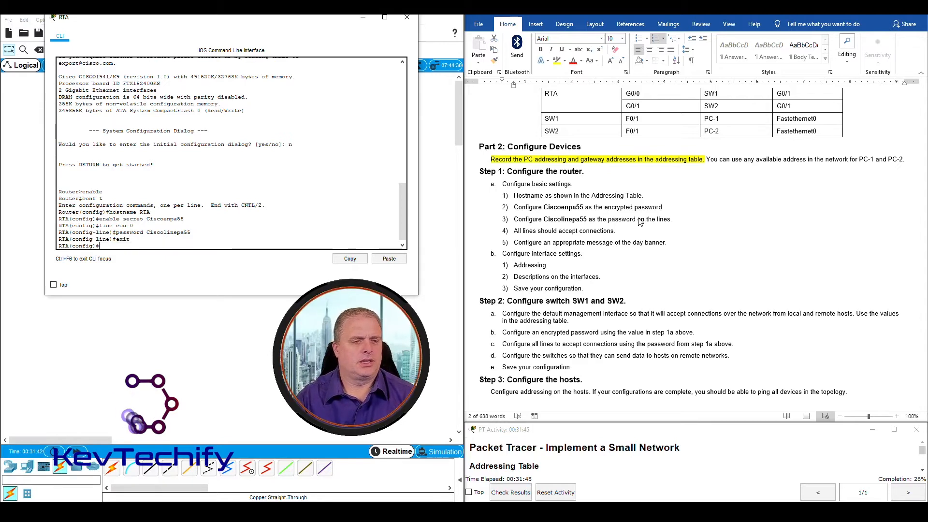
text(line)
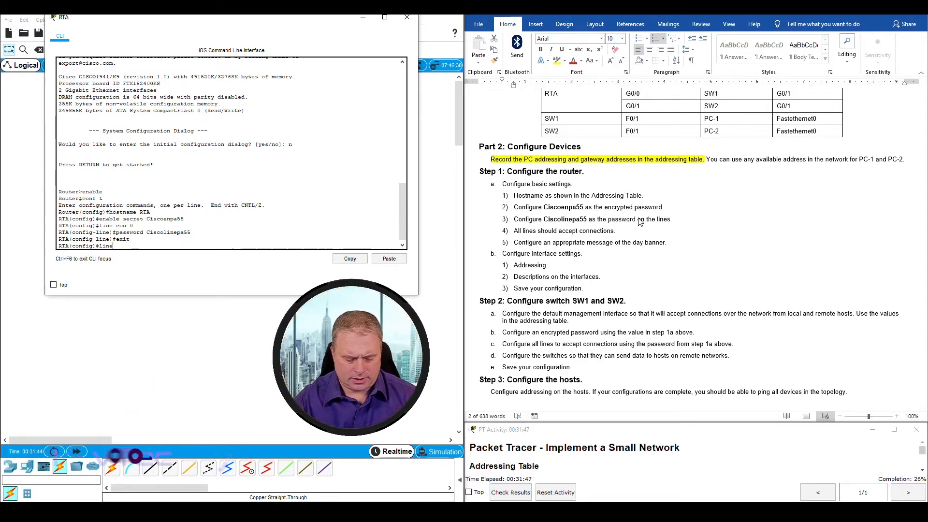
text( vty )
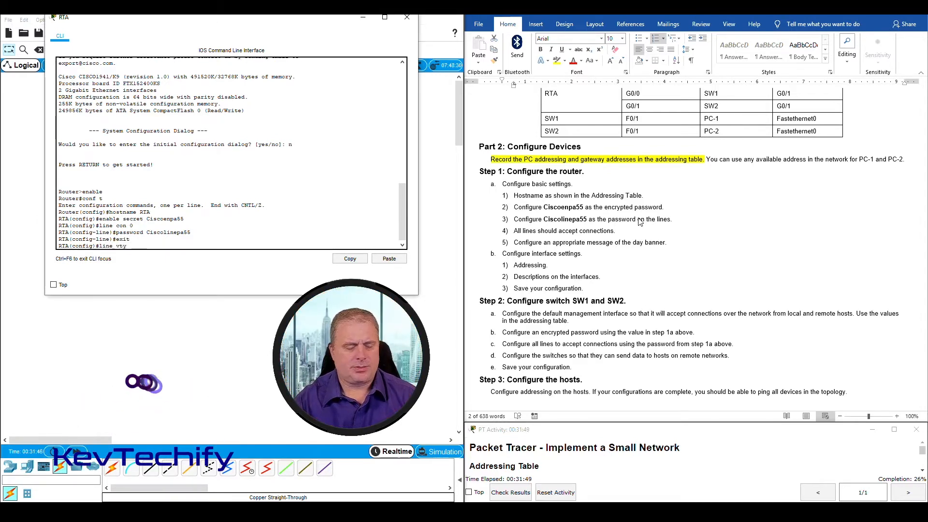
text(0)
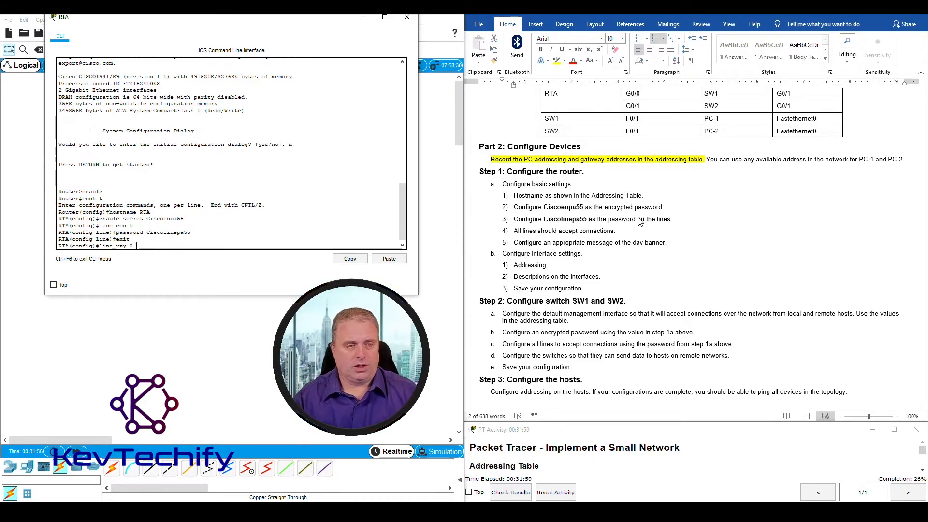
text(4)
key(Return)
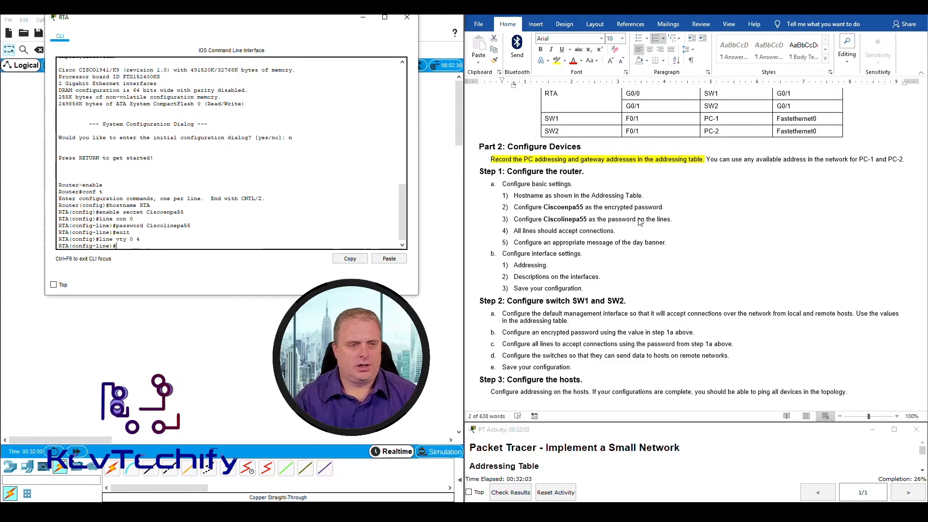
text(password Ciscolin)
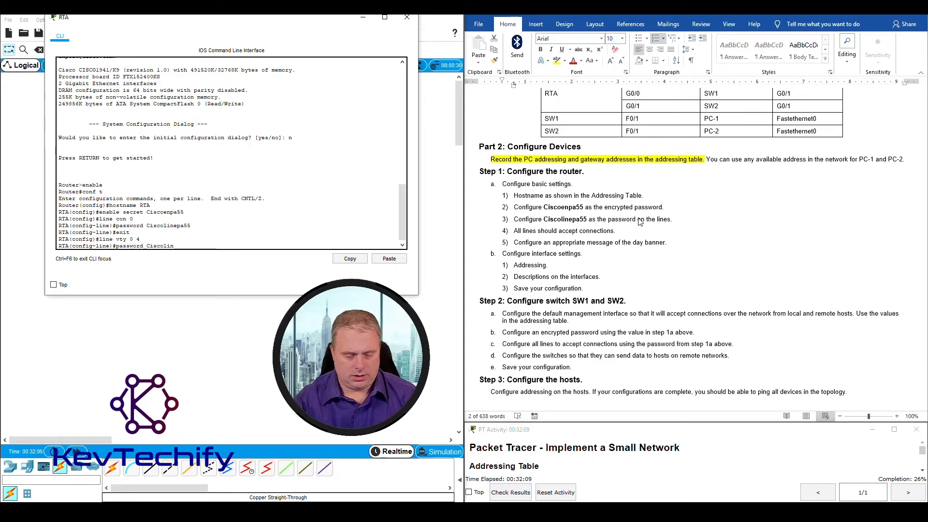
text(pa55)
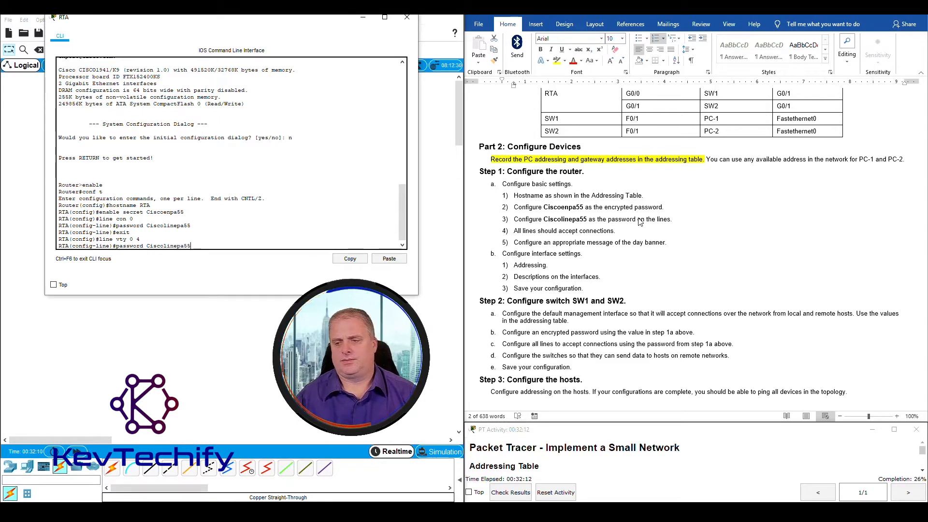
key(Return)
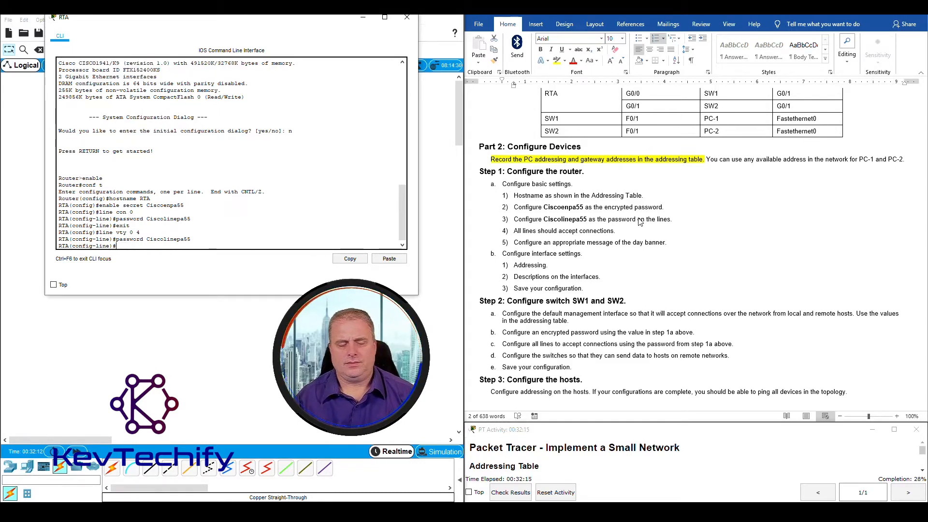
text(exit)
key(Return)
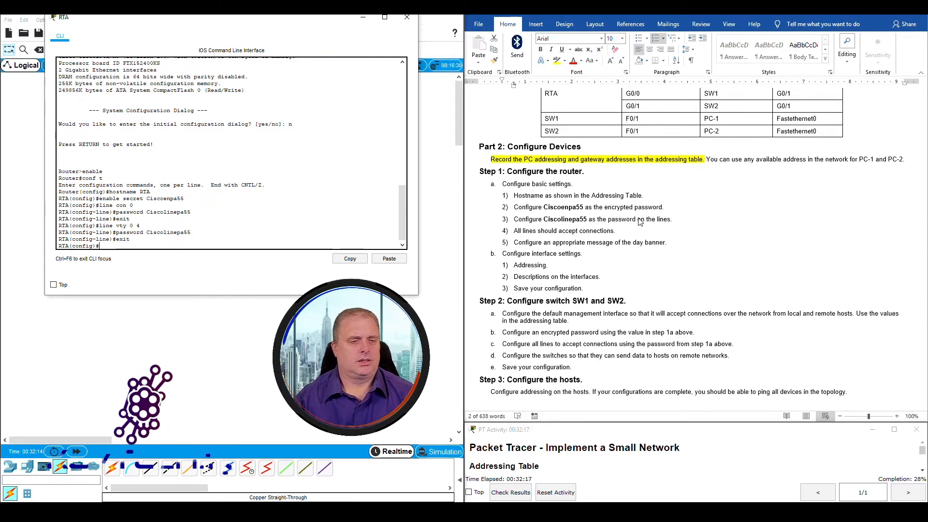
drag(646, 220, 671, 220)
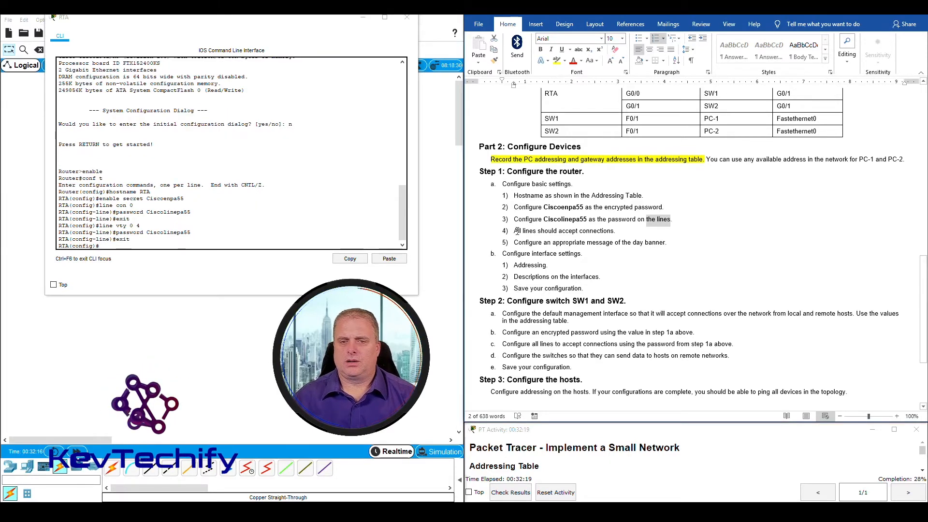
Require login on RTA's console line 0
drag(515, 231, 610, 232)
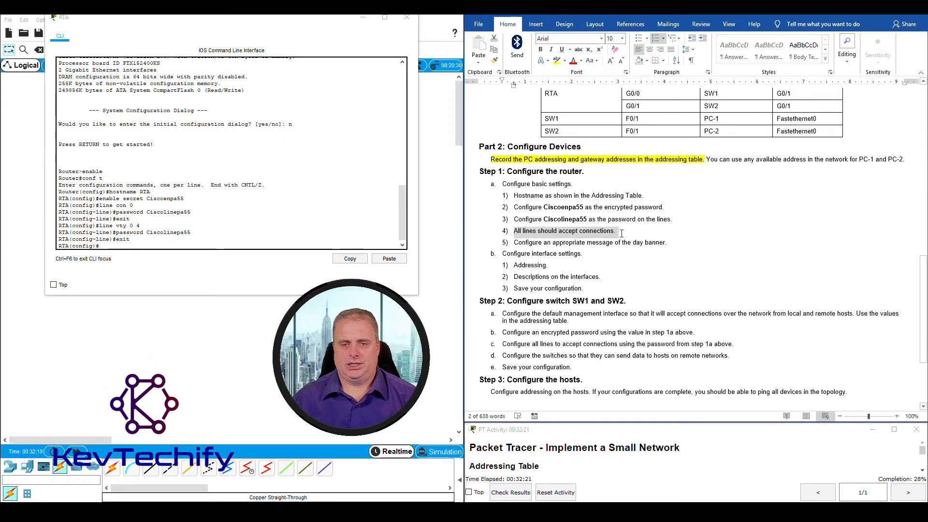
click(136, 247)
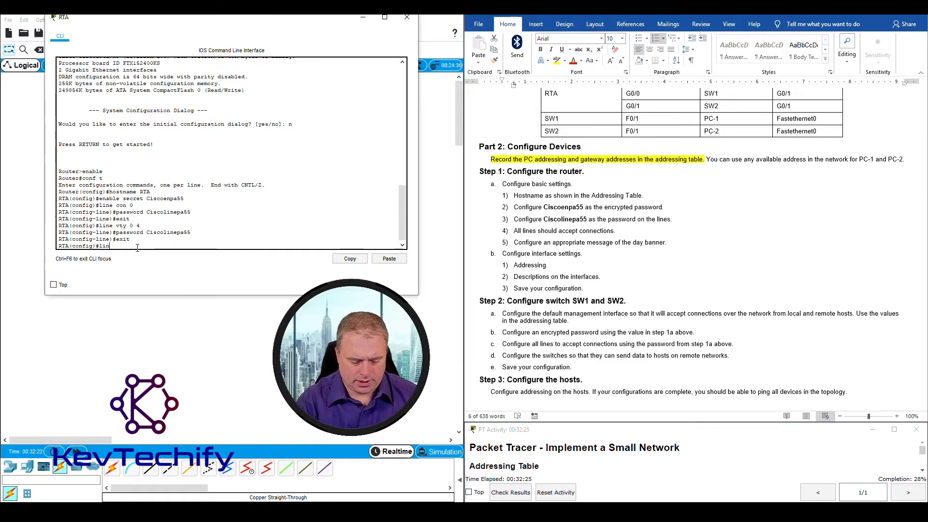
text(line con 0)
key(Return)
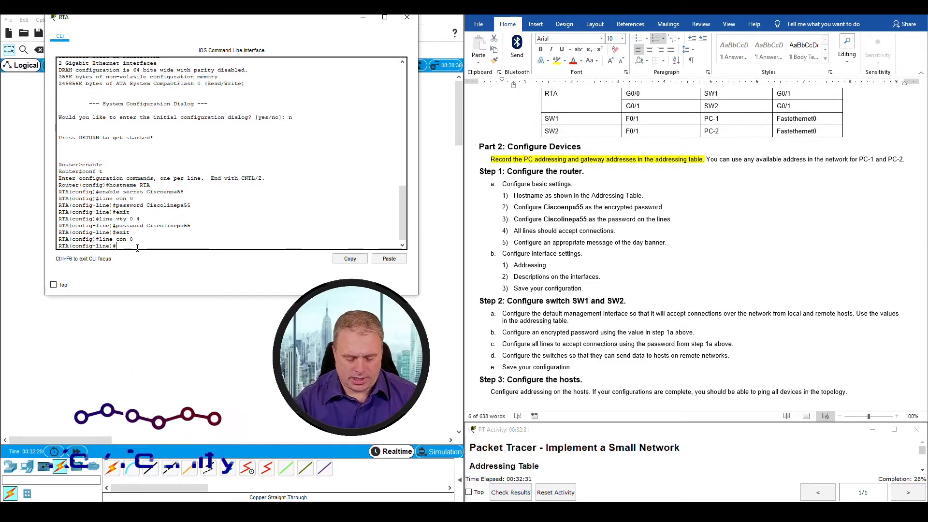
text(login)
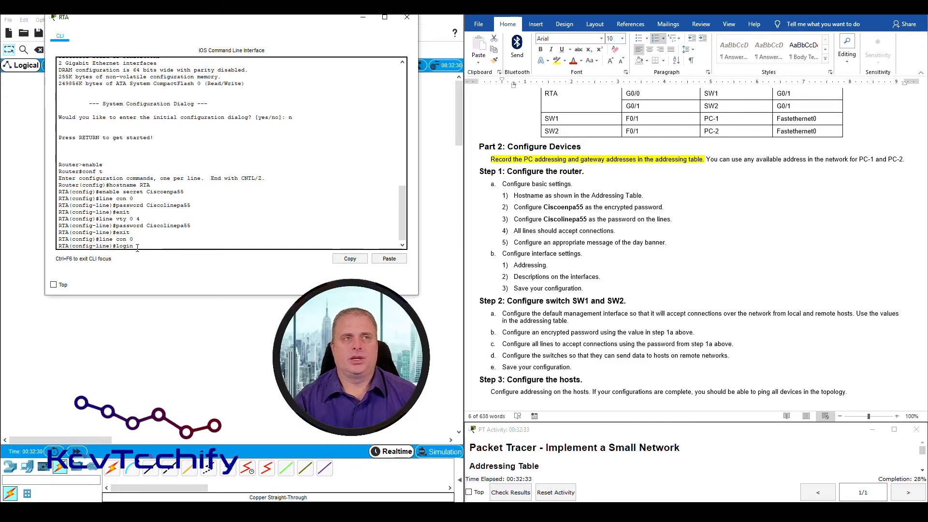
key(Return)
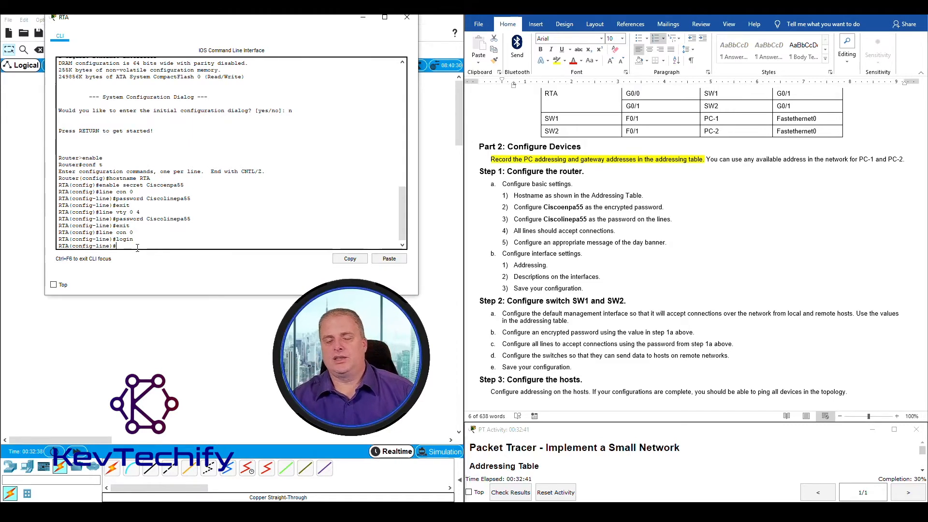
Require login on RTA's vty lines 0 4
text(line)
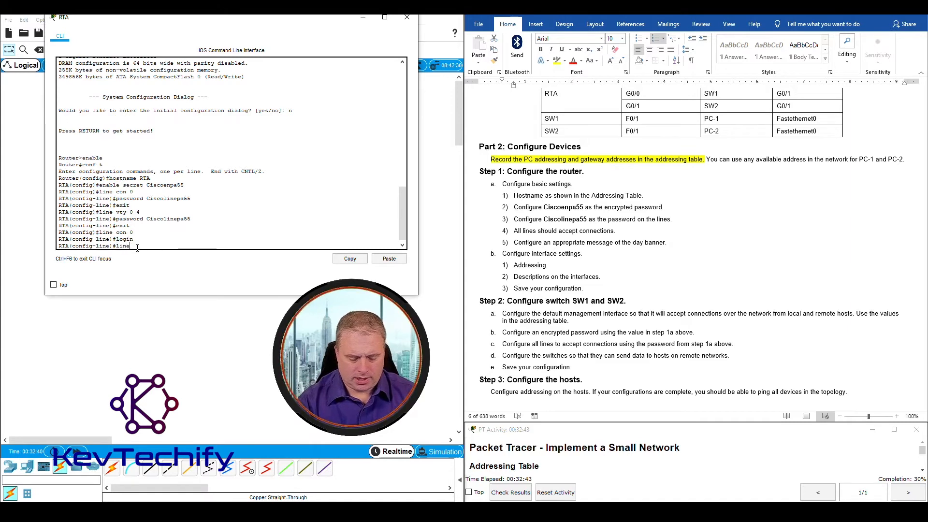
text( vty 04)
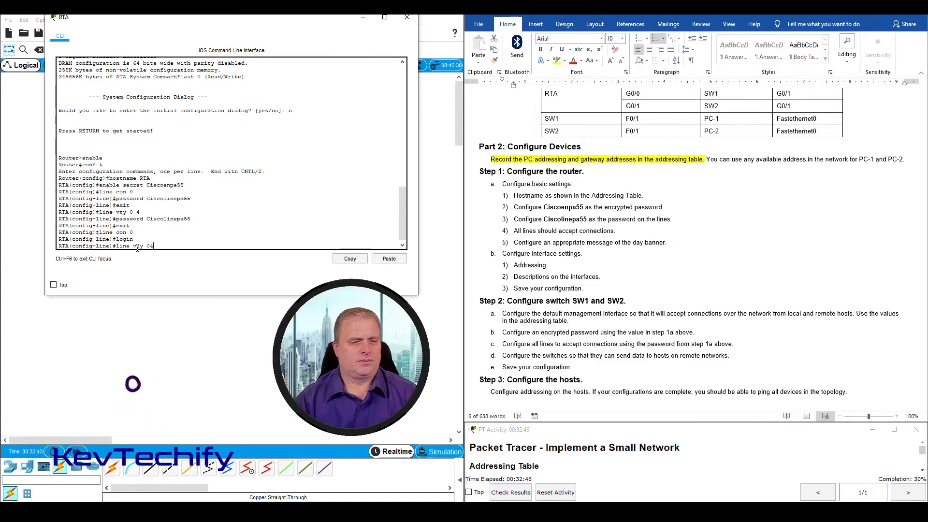
key(BackSpace)
text(4)
key(Return)
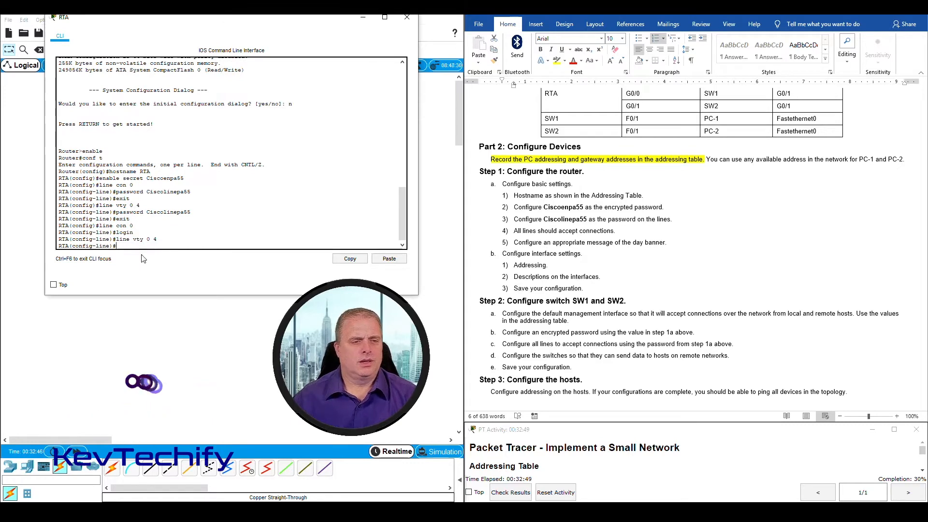
text(login)
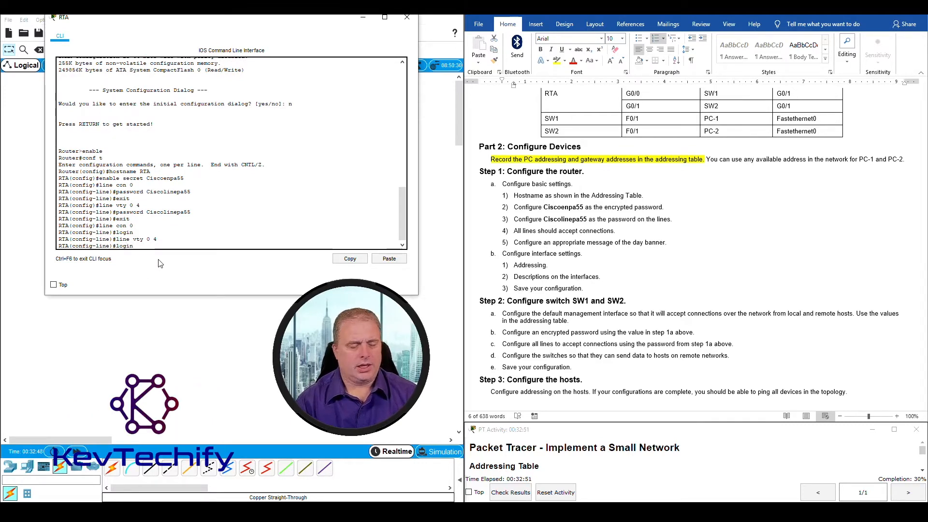
key(Return)
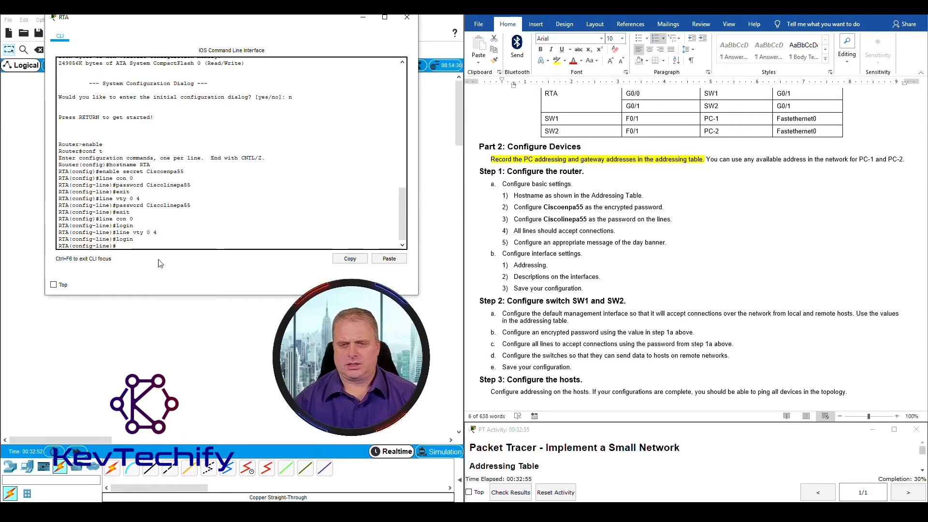
Mark the finished basic settings and next Addressing tasks in the lab sheet, then exit line configuration
click(513, 192)
drag(503, 185, 681, 240)
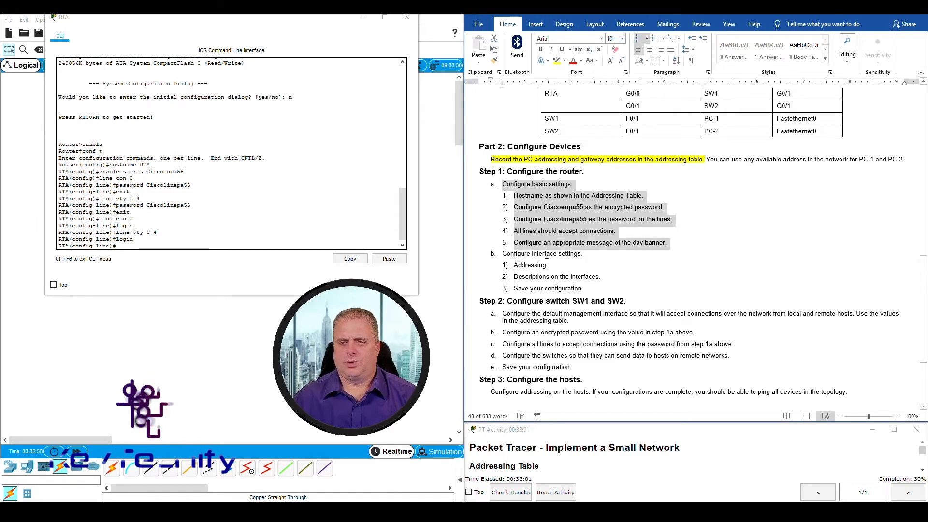
drag(502, 254, 619, 244)
click(515, 266)
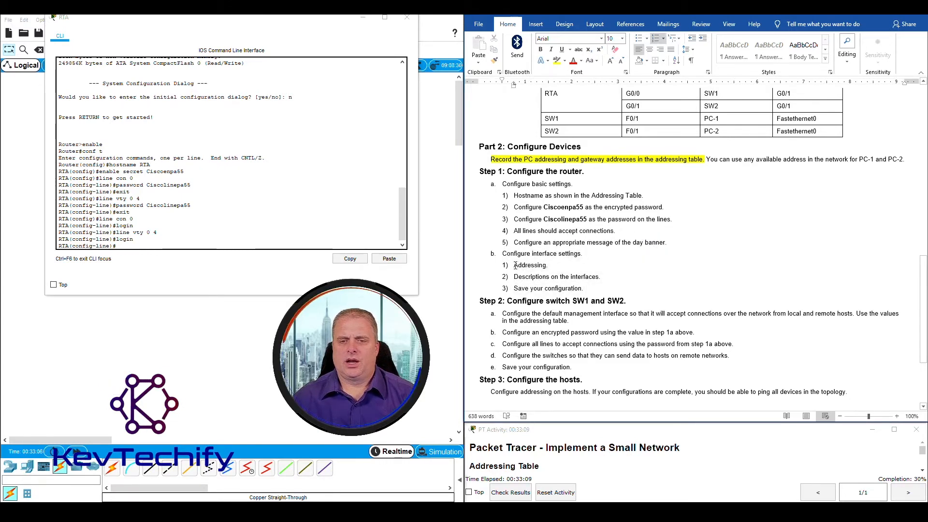
drag(516, 265, 610, 283)
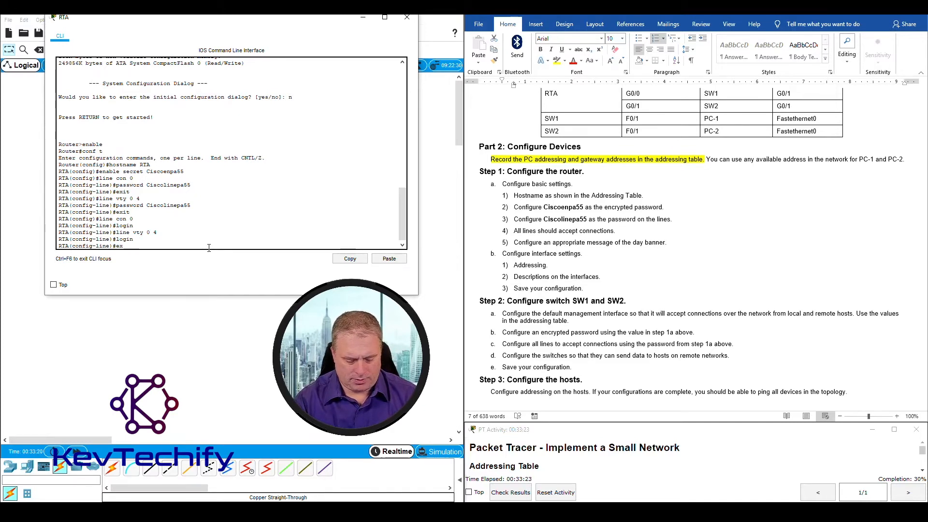
text(it)
key(Return)
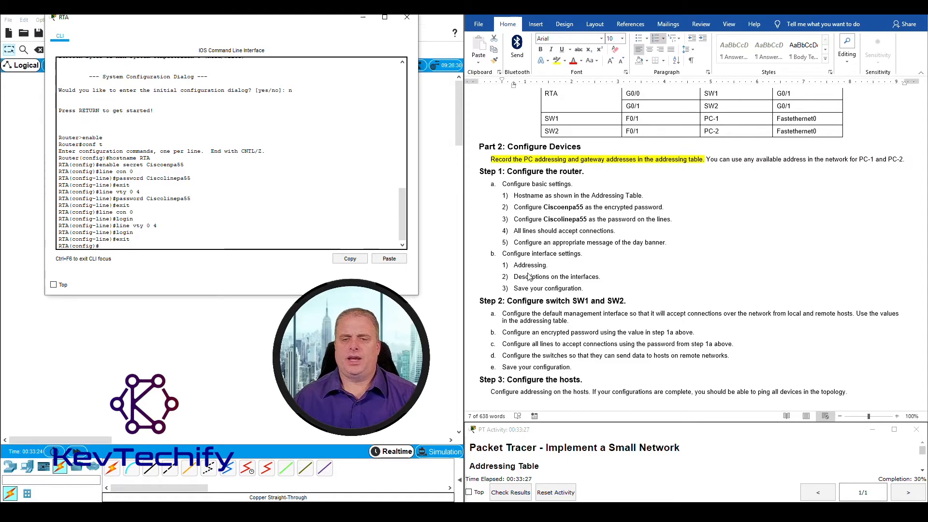
Scroll the lab sheet up to the Addressing Table and highlight RTA's G0/0 address and mask
scroll(558, 290, up, 15)
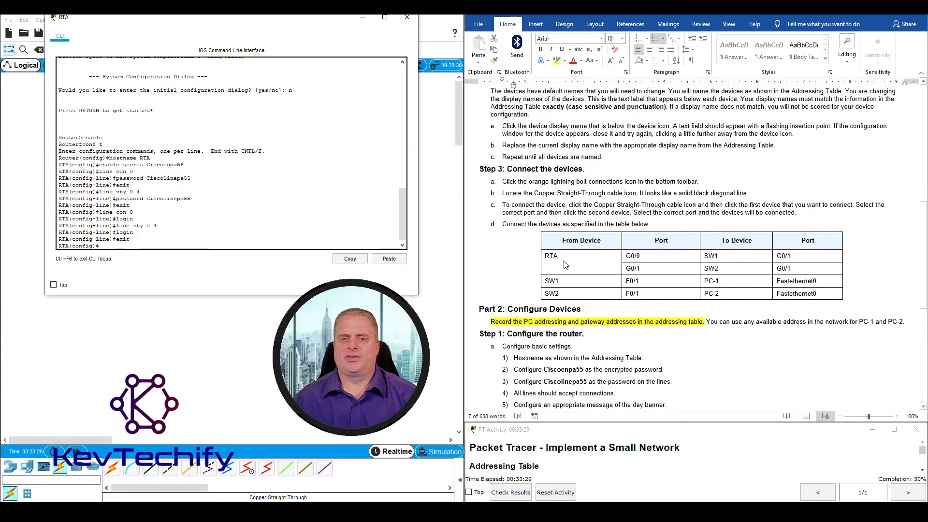
scroll(560, 265, up, 4)
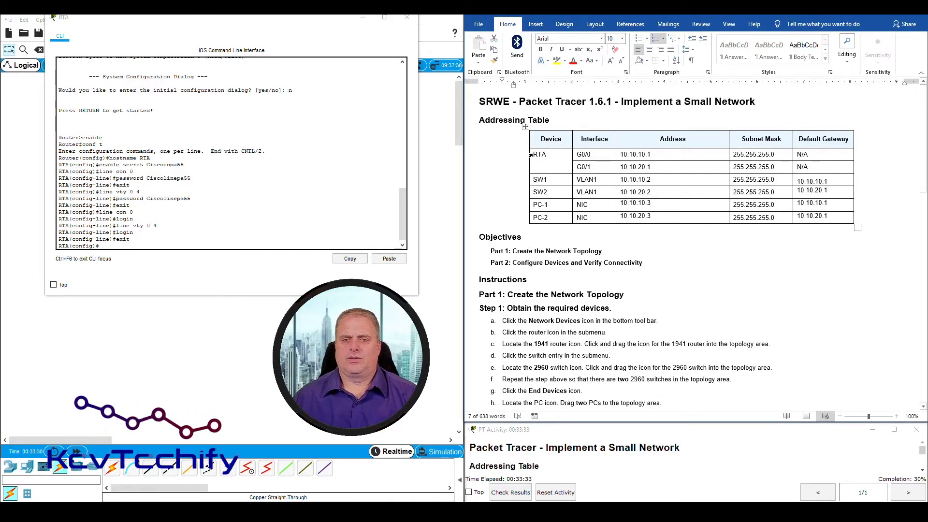
drag(532, 153, 577, 152)
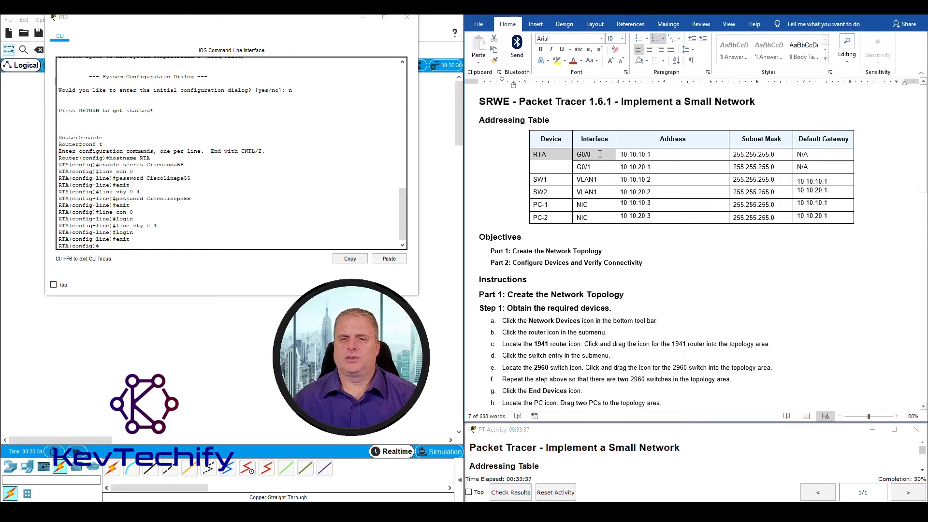
drag(600, 154, 779, 156)
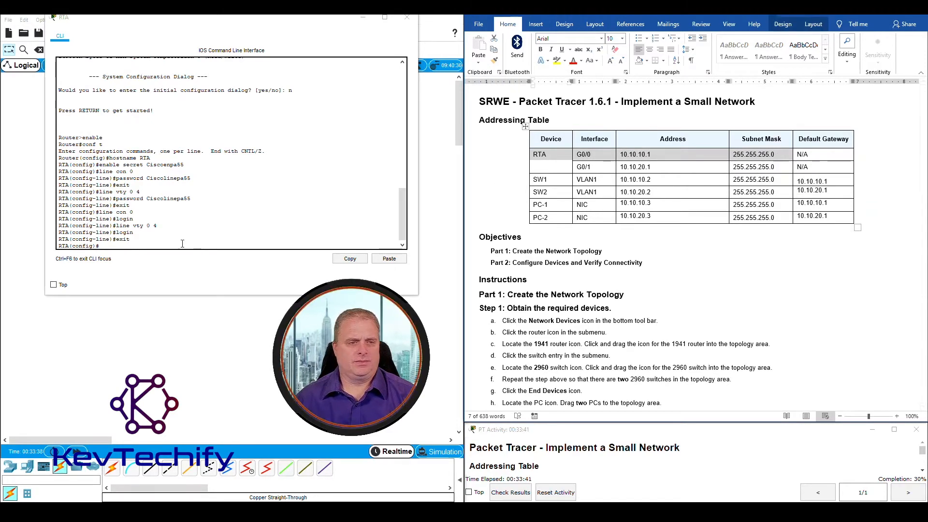
click(123, 244)
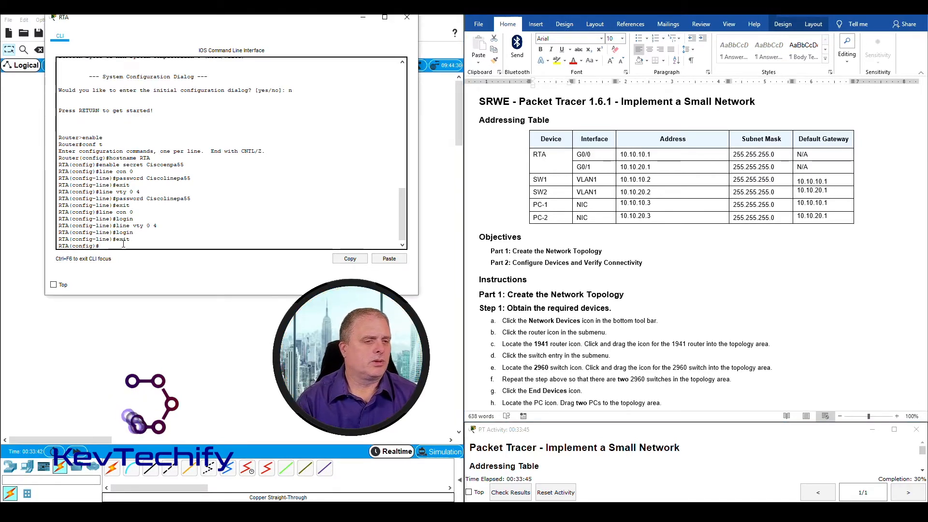
Enter G0/0 interface configuration and assign it 10.10.10.1 255.255.255.0
text(int )
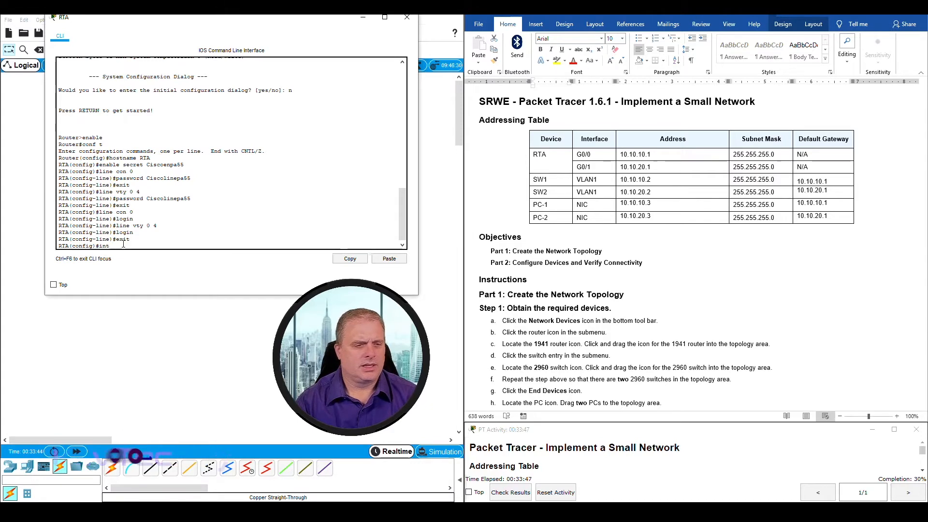
text(g0/)
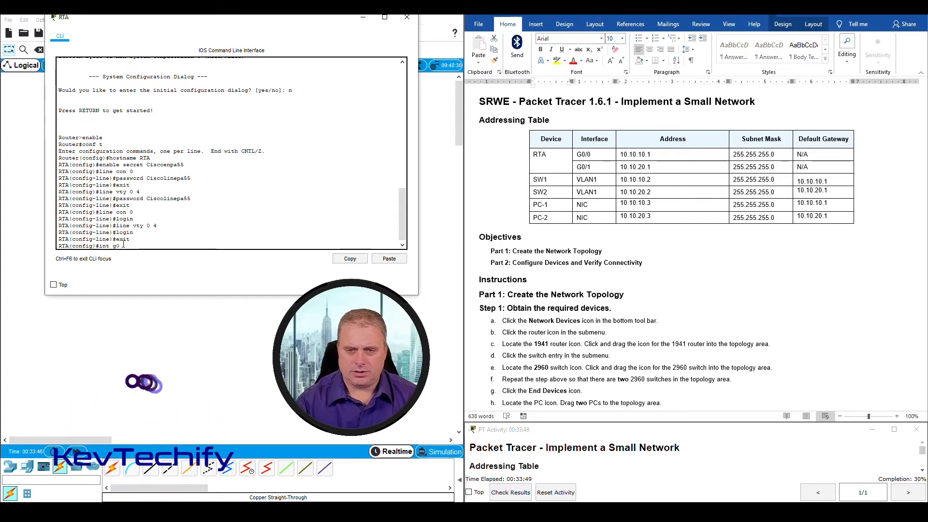
text(0)
key(Return)
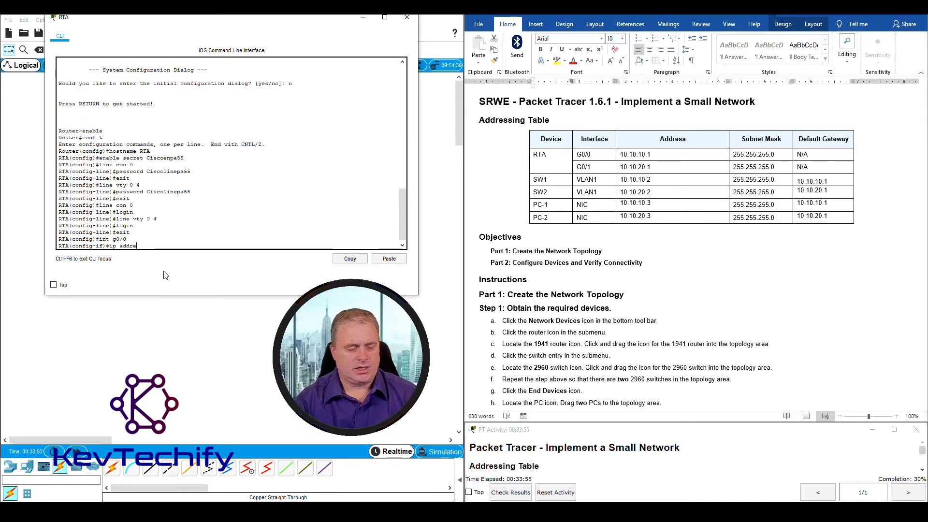
text(ip address )
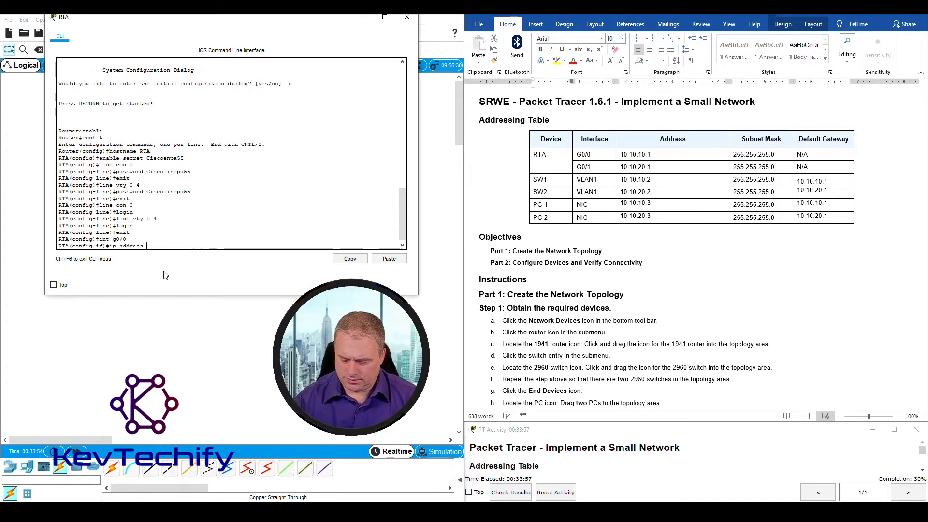
text(10.10.10.1)
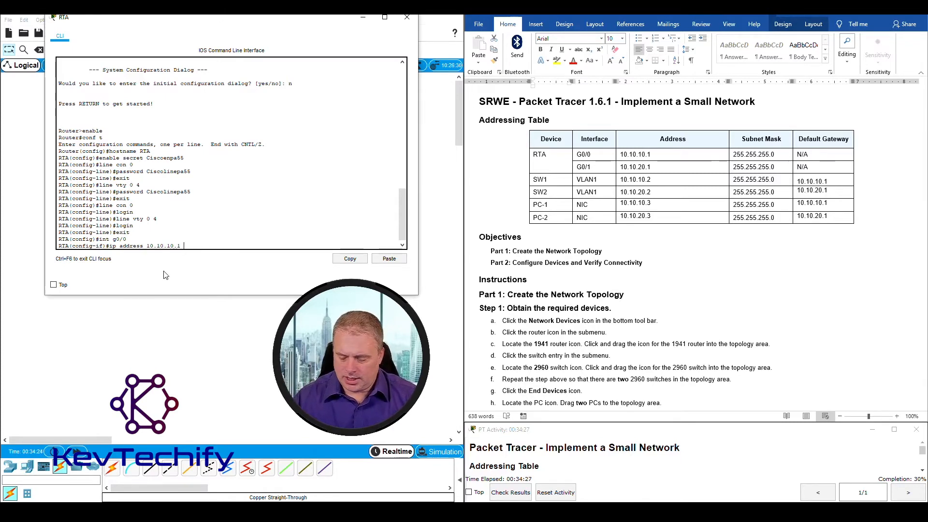
text(255.25)
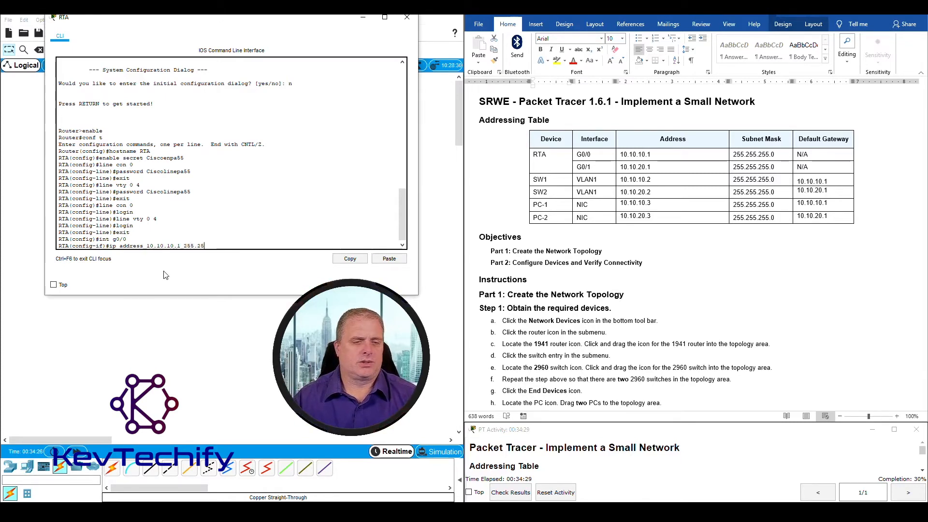
text(5.255)
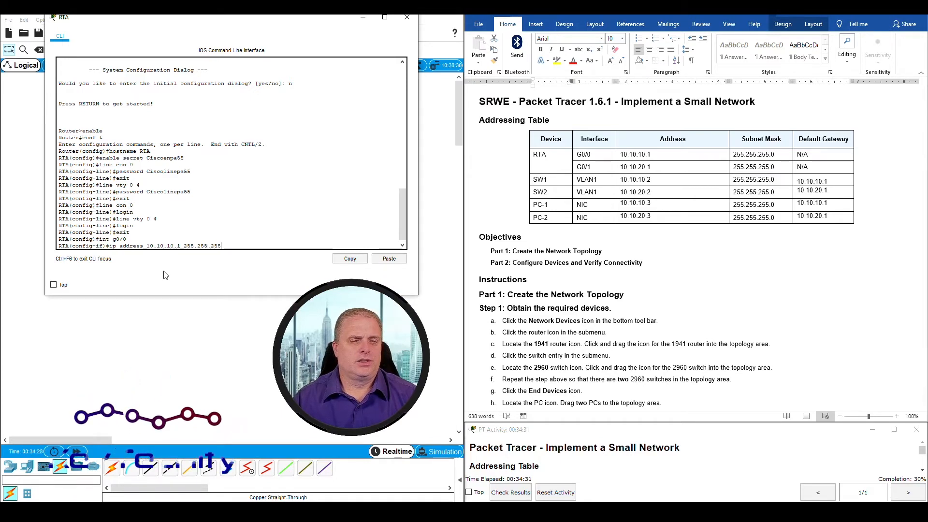
text(.0)
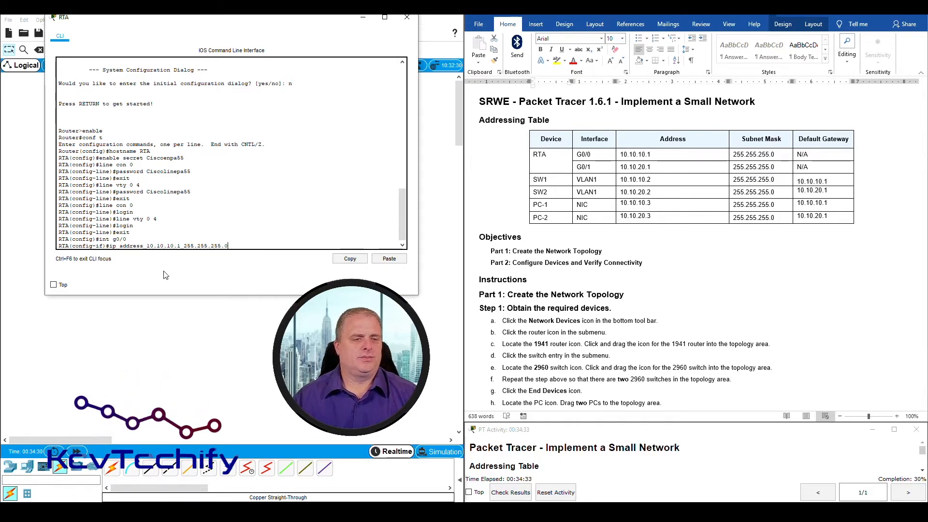
key(Return)
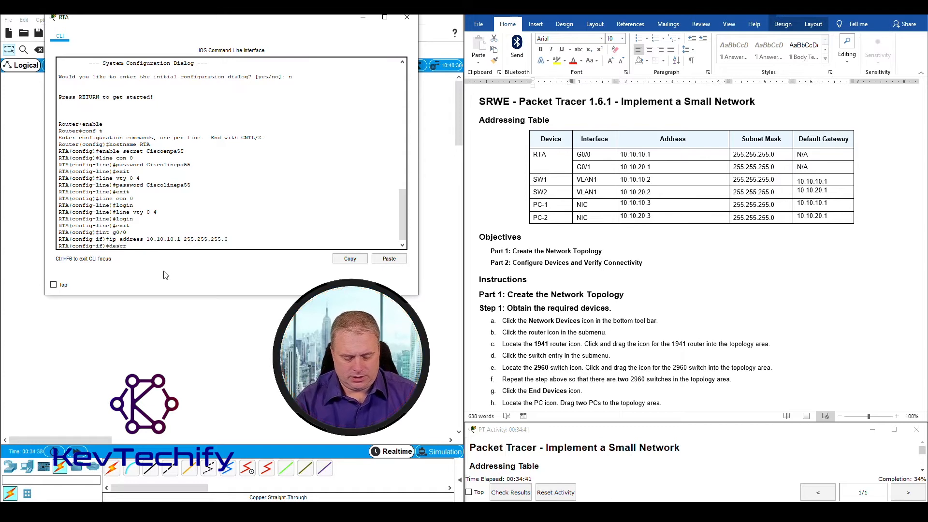
Set G0/0's description to 'Connection to Network 10.10.10.0', fixing the misspelled 'Connection'
text(ipt)
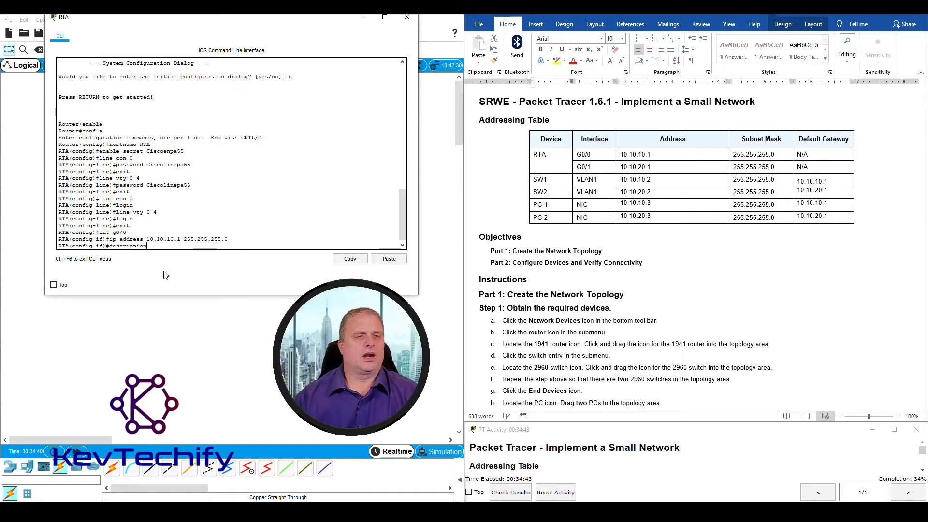
text(ion)
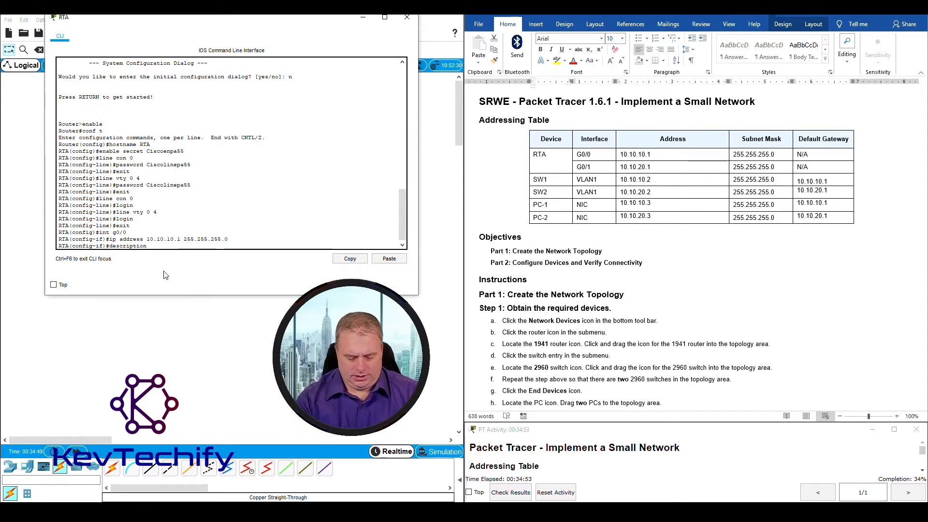
text(nnection to)
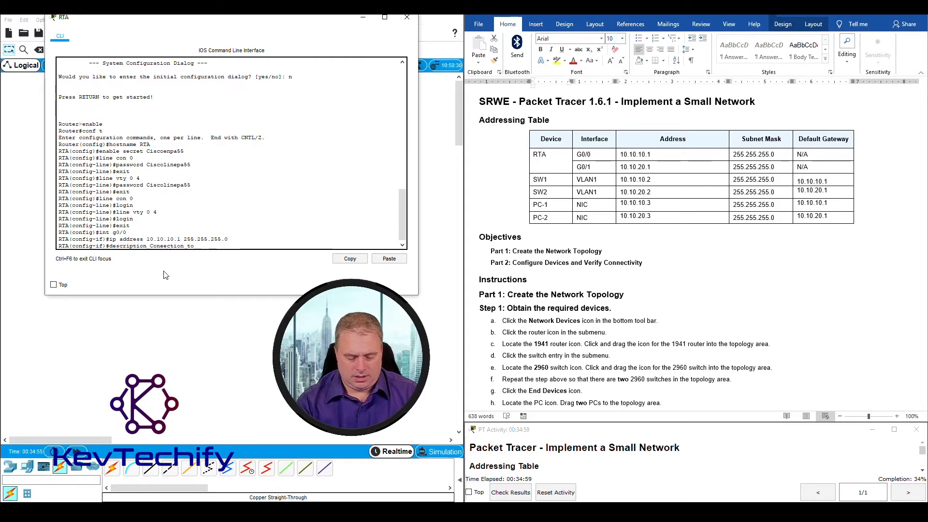
text(Network)
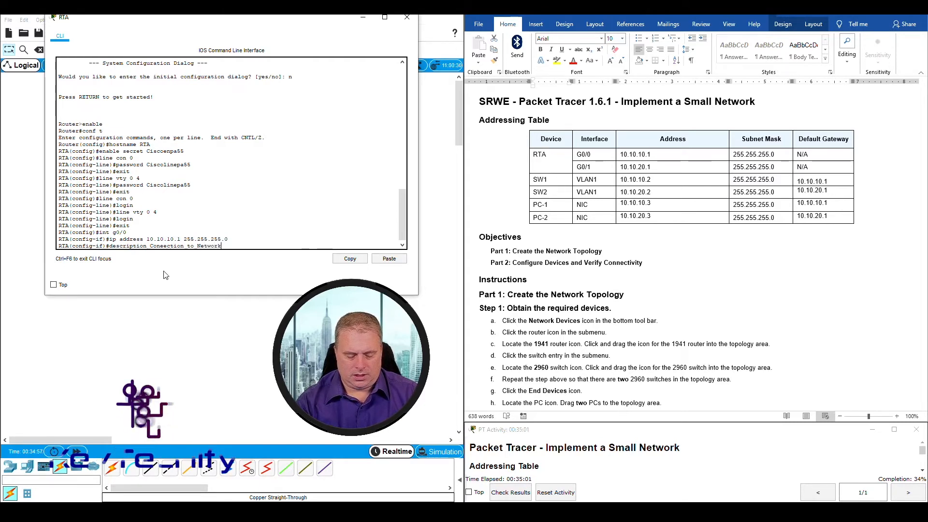
text( 10.10.10.0)
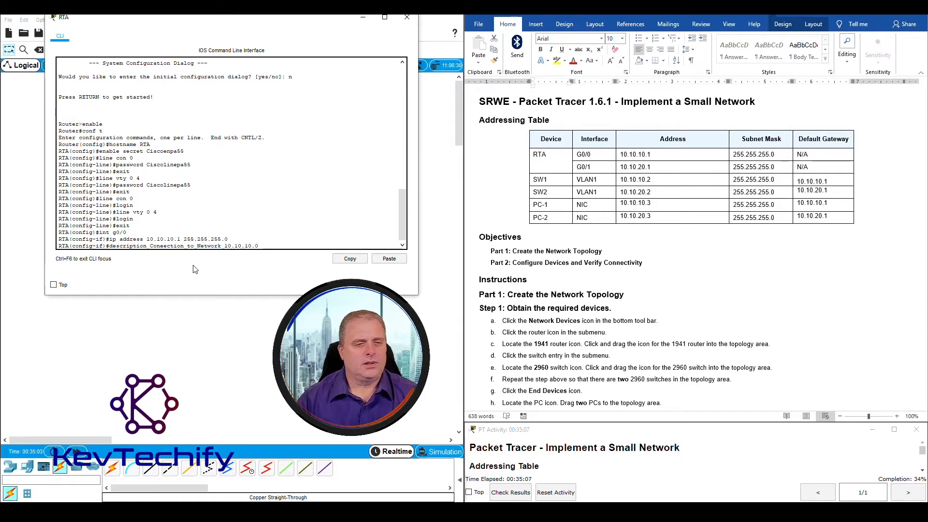
key(Left)
key(Left)
key(Left)
key(Left)
key(Left)
key(Left)
key(Left)
key(Left)
key(Left)
key(Left)
key(Left)
key(Left)
key(Left)
key(Left)
key(Left)
key(Left)
key(Left)
key(Left)
key(Left)
key(Left)
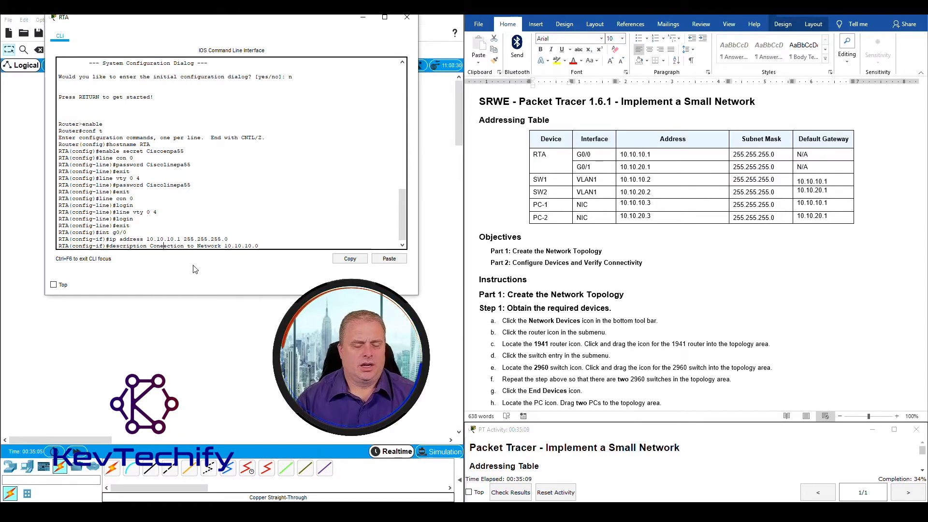
text(n)
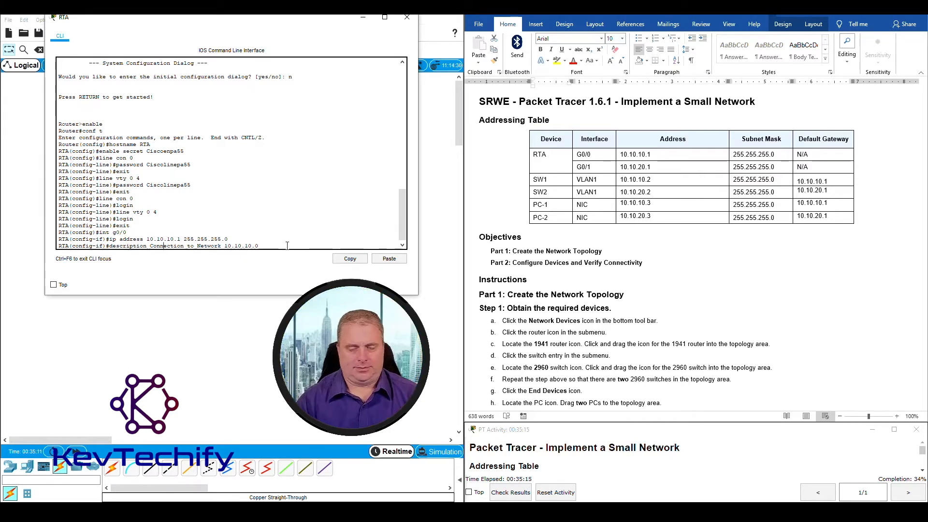
key(Return)
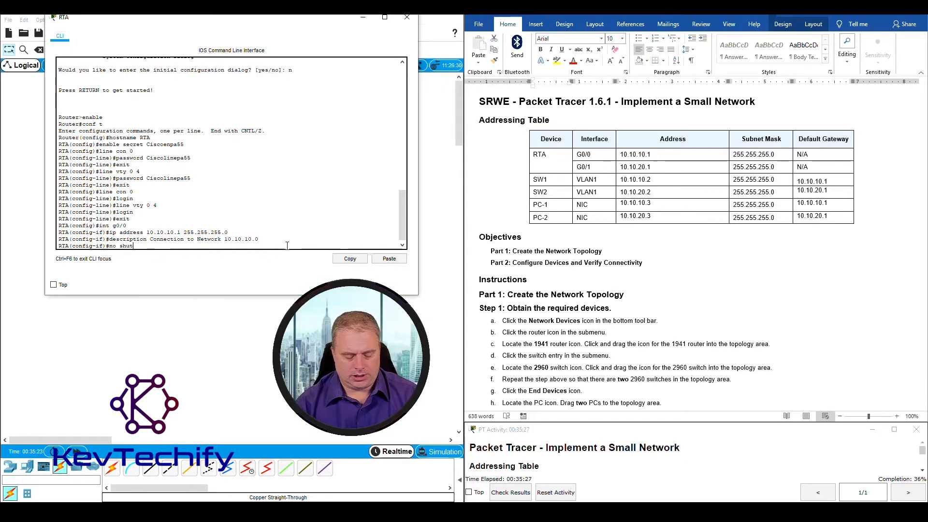
Run no shutdown on G0/0 and highlight the link and line protocol up messages
key(Return)
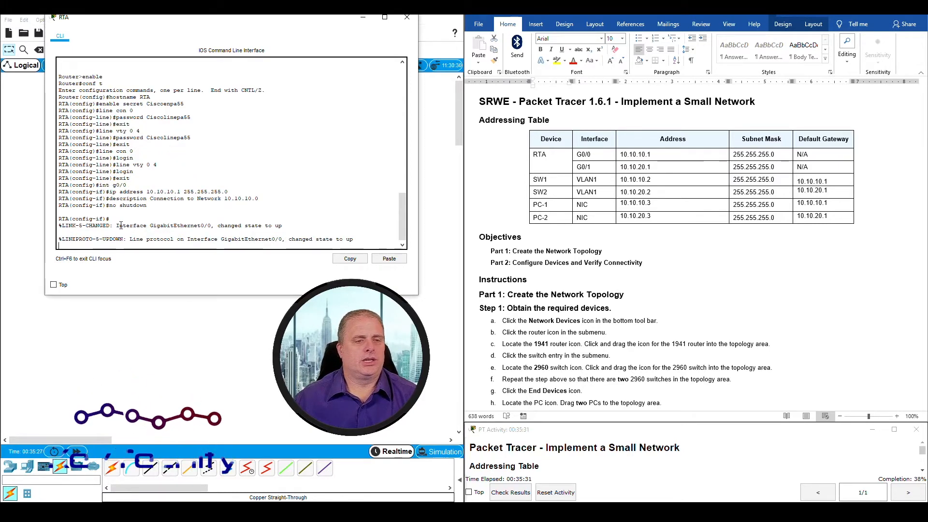
drag(117, 226, 283, 226)
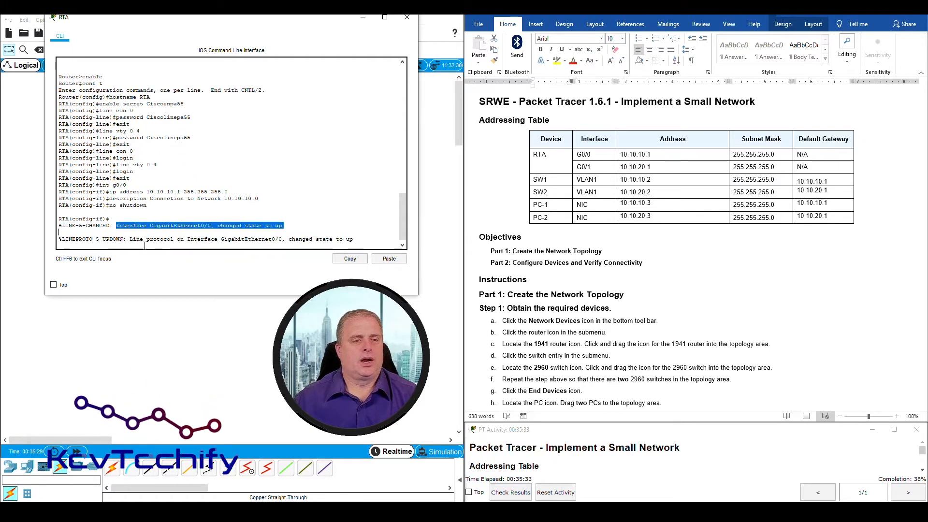
drag(130, 239, 361, 238)
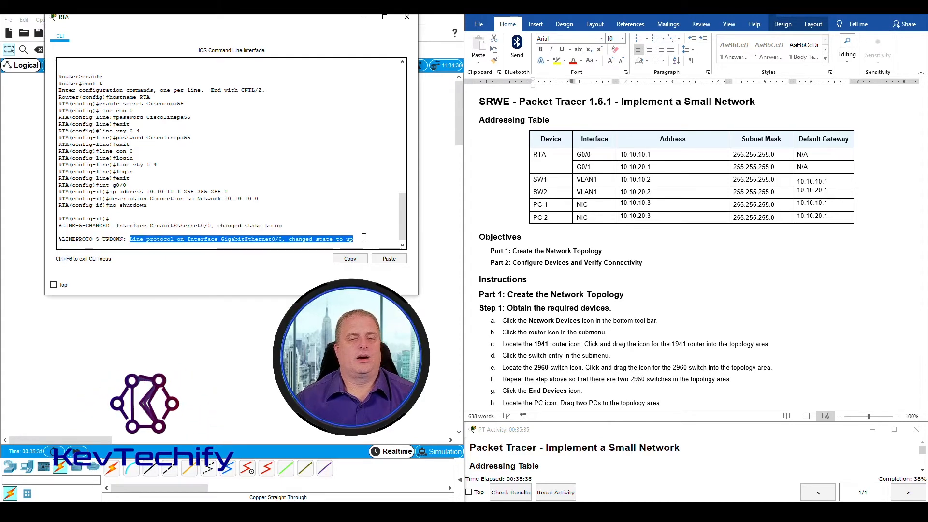
click(362, 239)
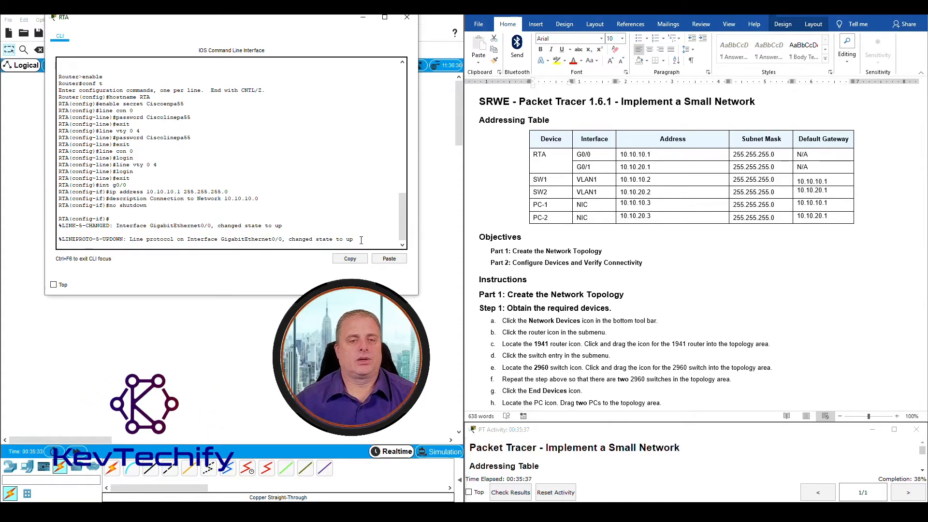
key(Return)
key(Return)
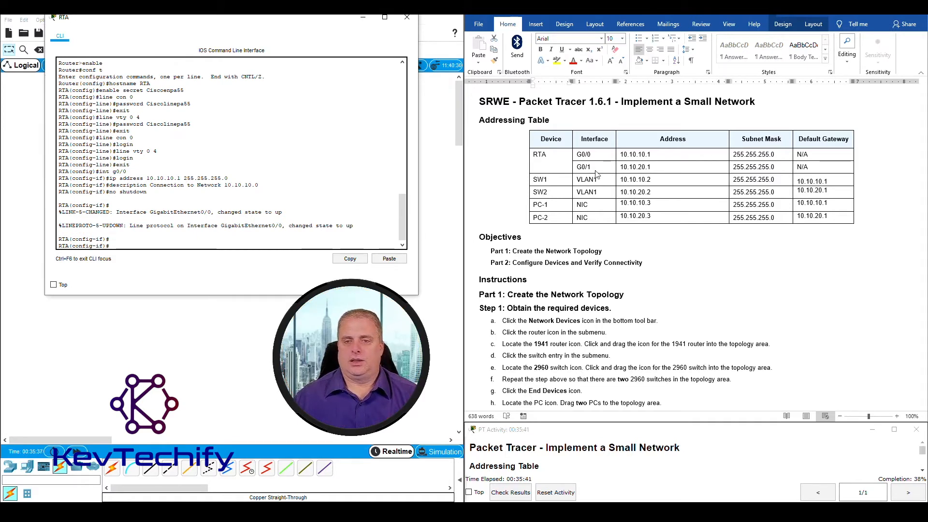
Highlight RTA's G0/1 interface, address and mask in the lab sheet's addressing table
click(577, 168)
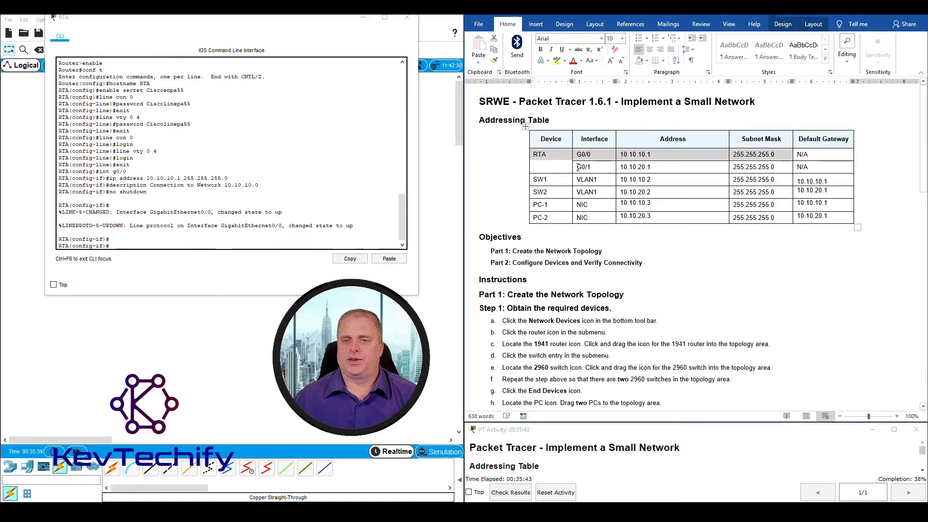
drag(578, 168, 756, 166)
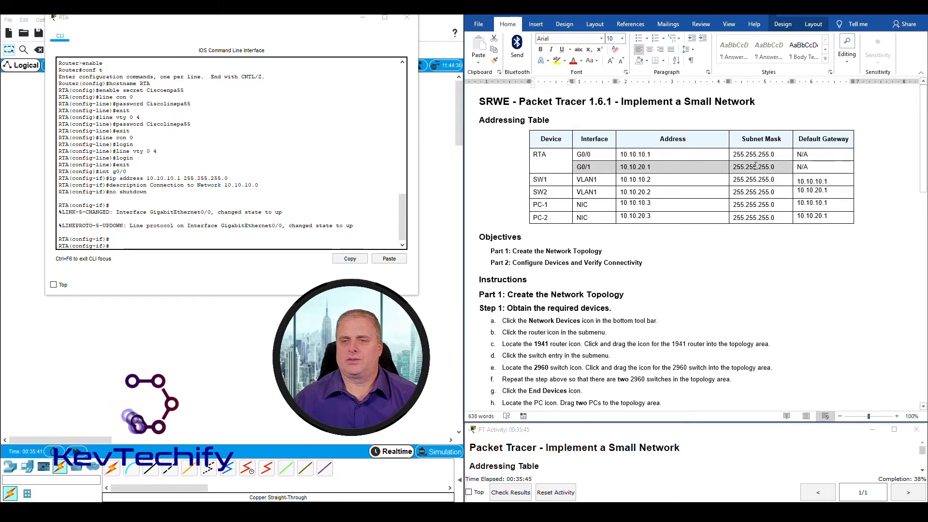
click(124, 246)
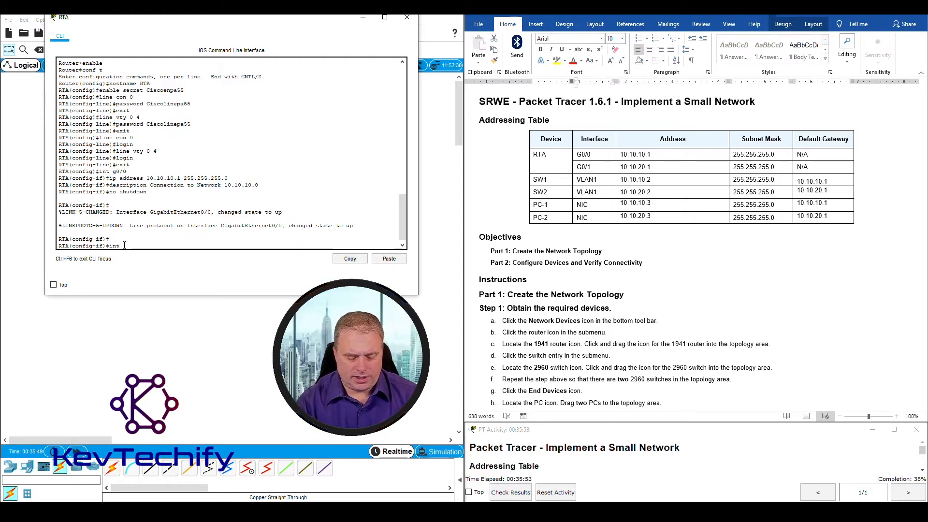
Assign G0/1 the address 10.10.20.1 255.255.255.0 and begin typing its description 'Connection to Network 10.10.20.0'
text(g0/1)
key(Return)
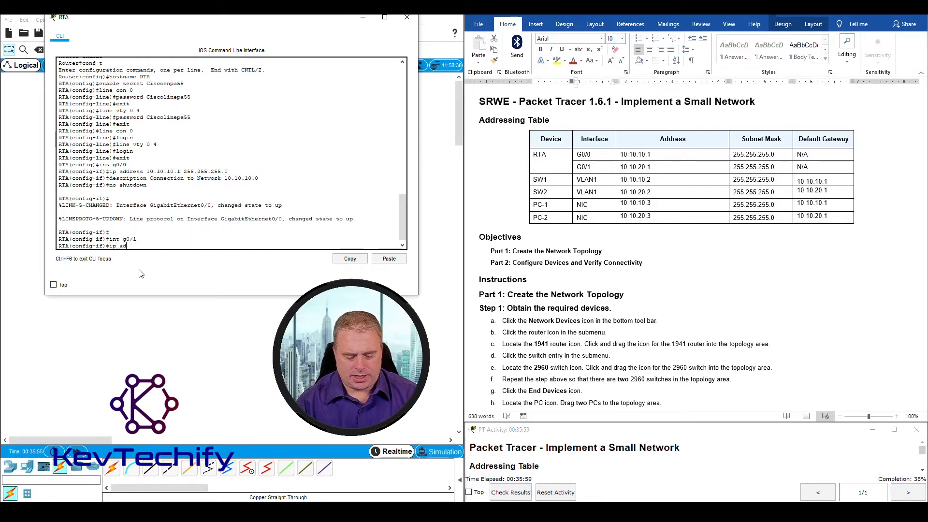
text(ip address)
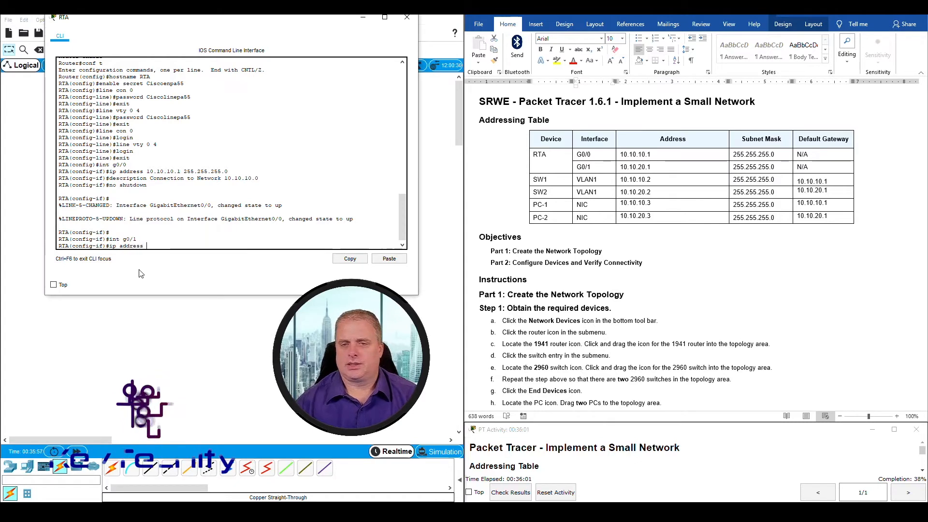
text( 10.10.)
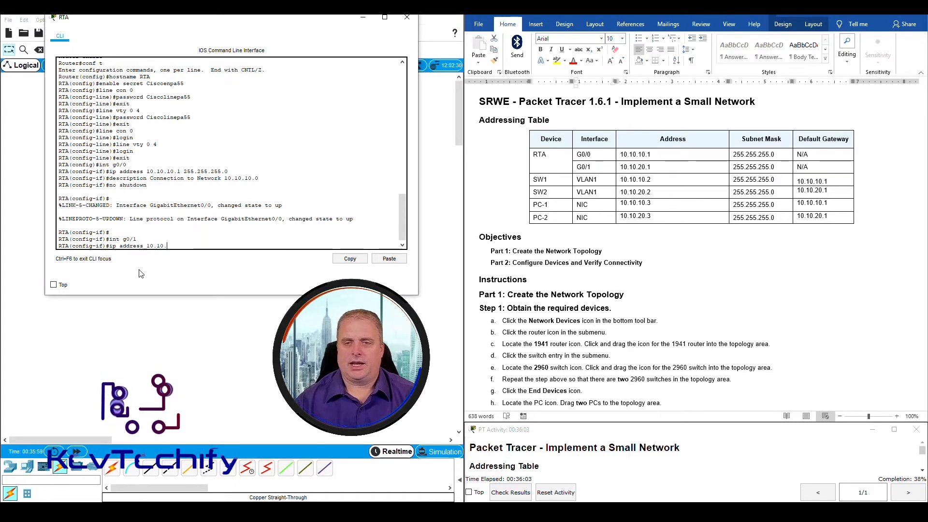
text(20.)
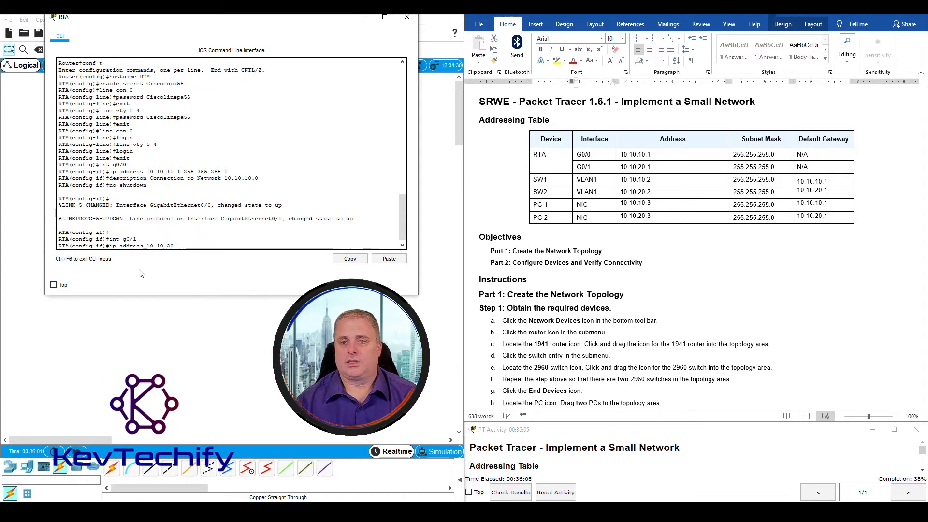
text(1)
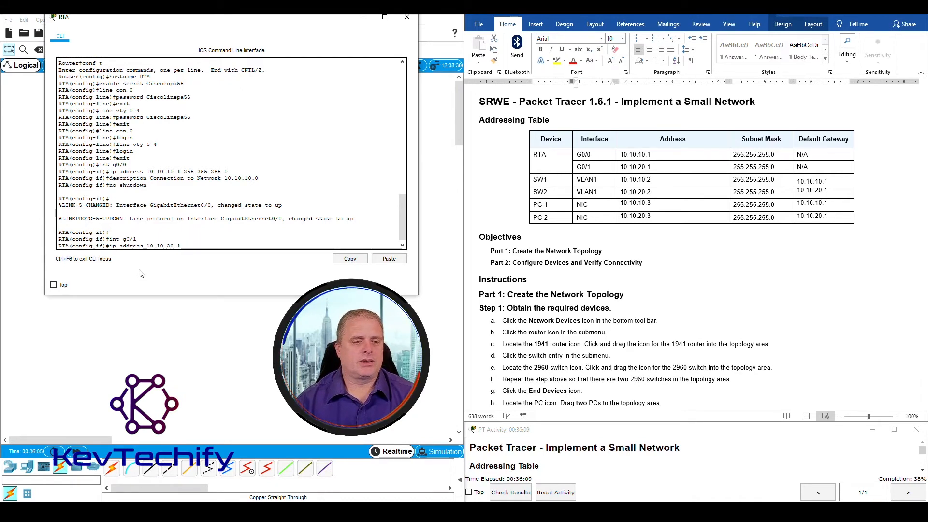
text( 255.255.25)
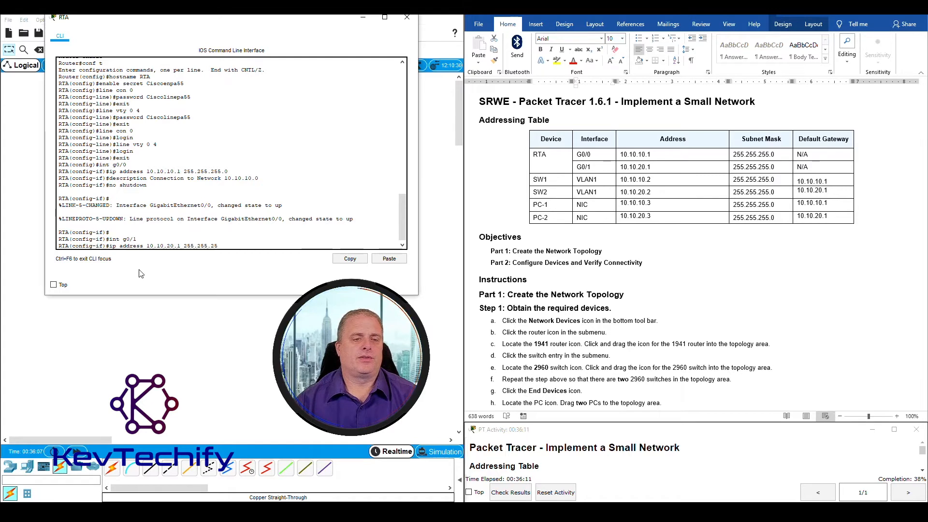
text(5.0)
key(Return)
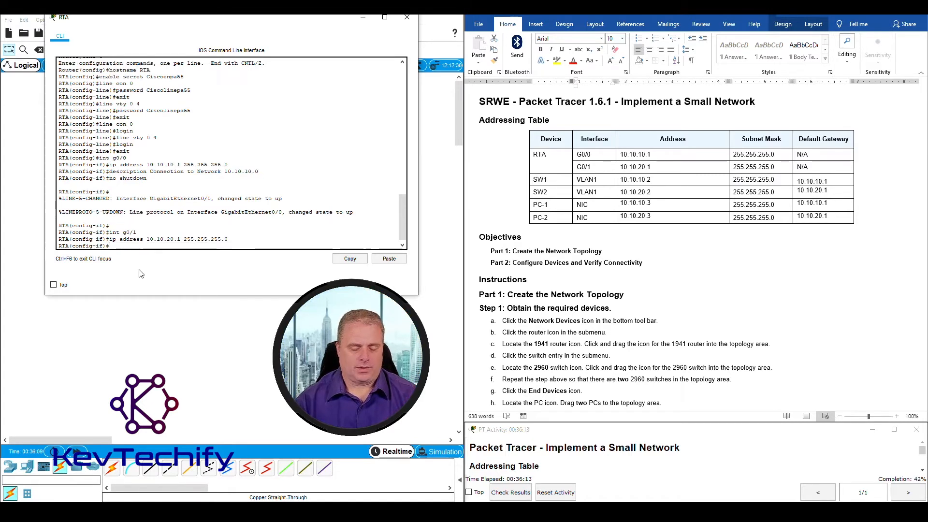
text(descriptio)
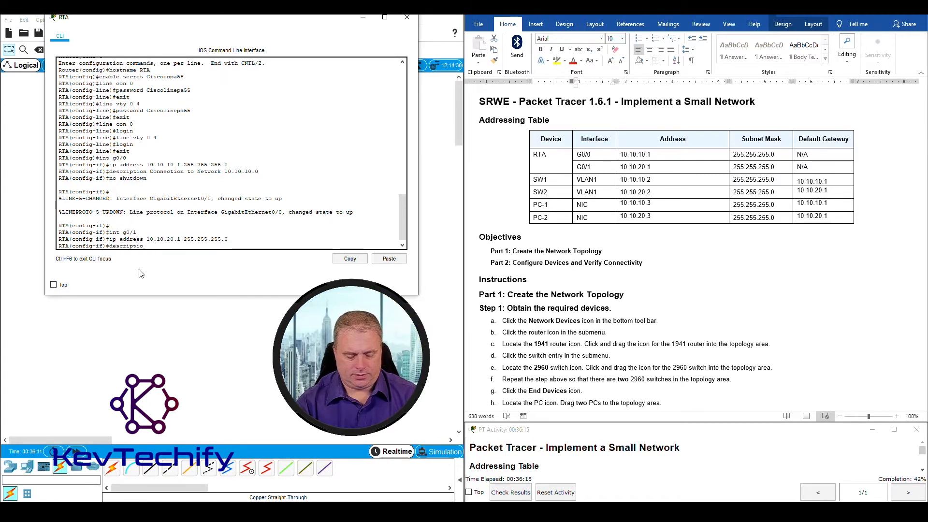
text(n Connectio)
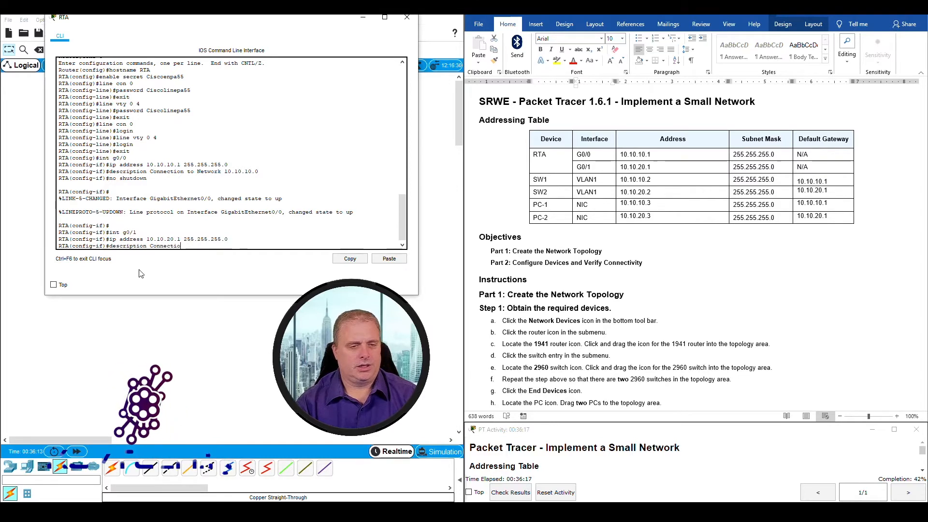
text(n to )
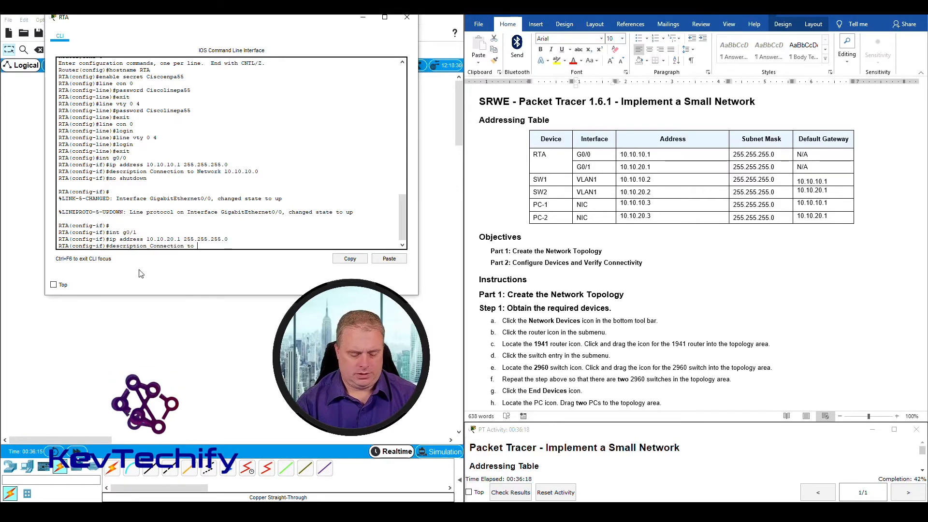
text(Net)
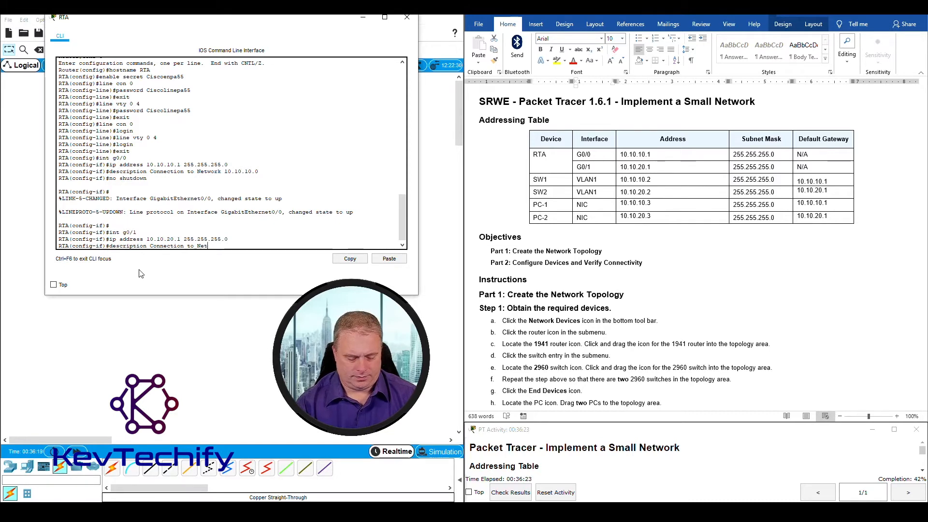
text(rk )
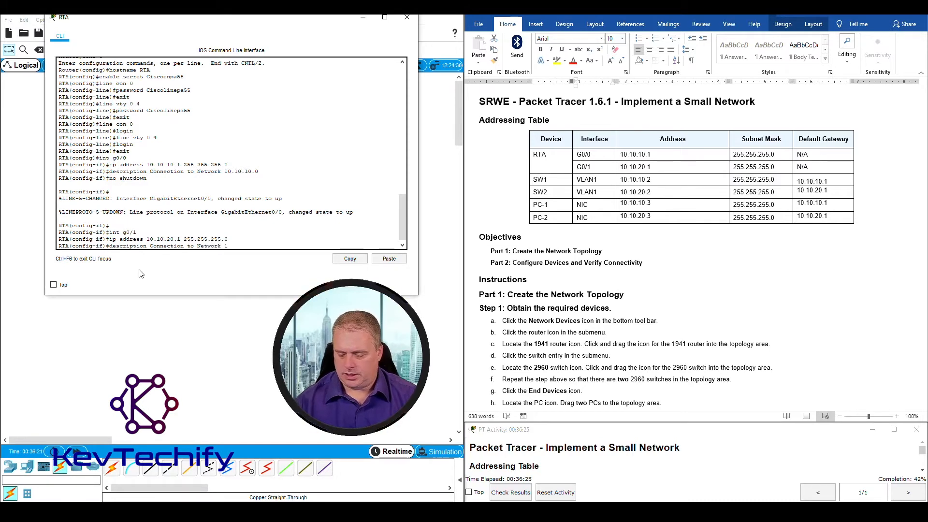
text(1.10.)
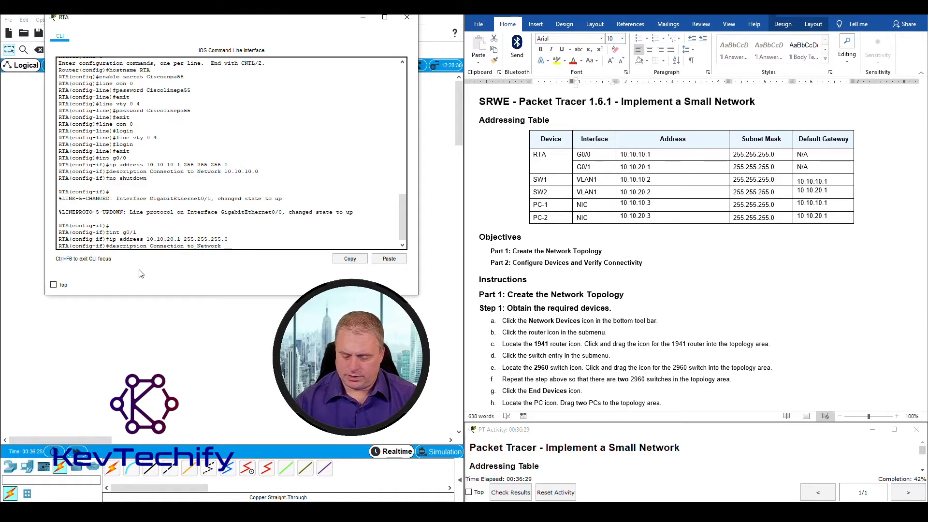
text(10.10.20.)
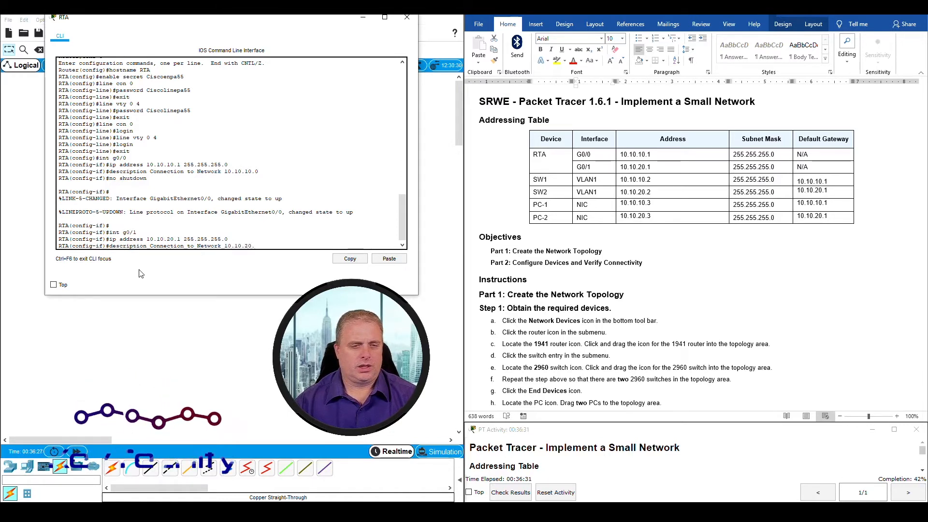
text(0)
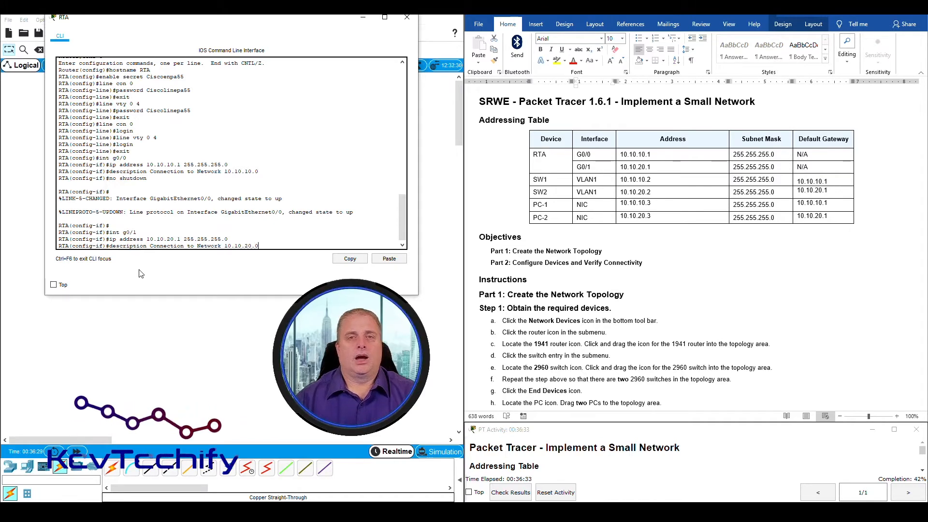
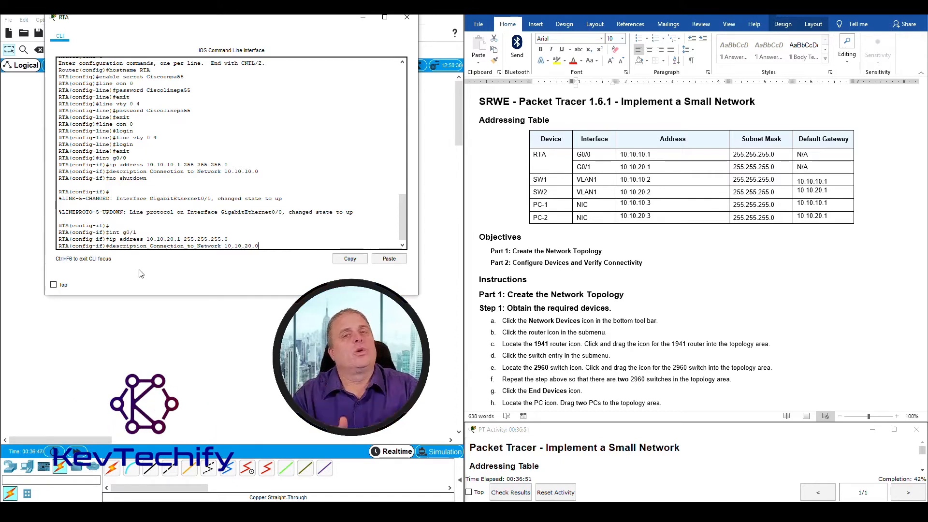
Apply the 'Connection to Network 10.10.20.0' description to G0/1 and run no shutdown
key(Return)
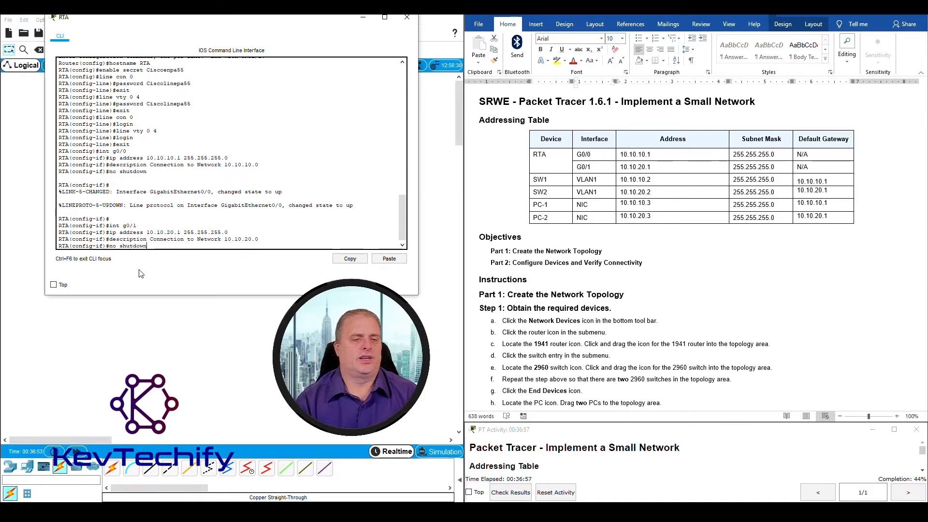
key(Return)
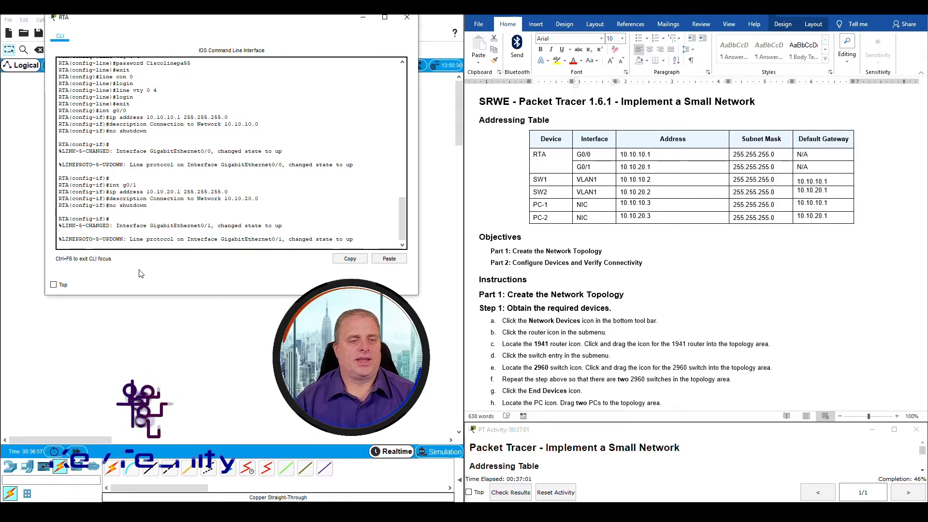
key(Return)
key(Return)
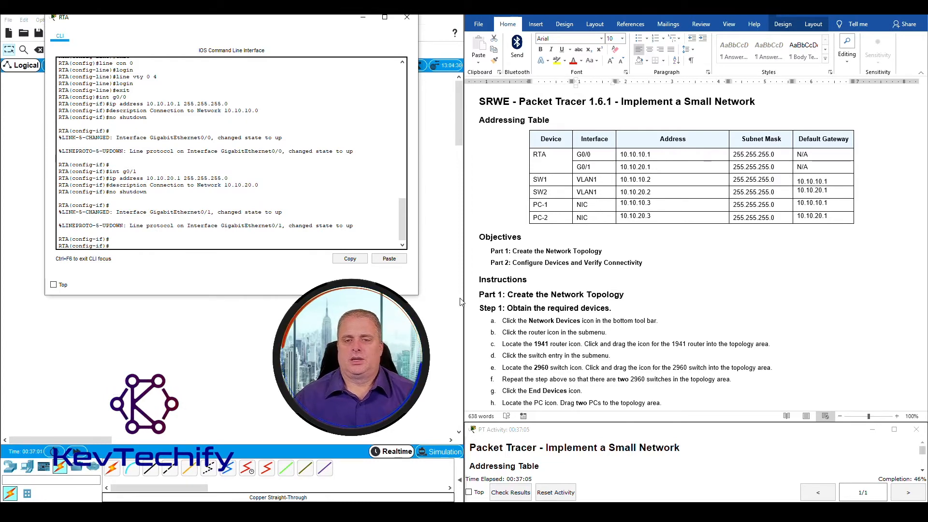
Enter exit twice to leave G0/1 interface and global configuration, returning to the RTA# prompt
scroll(627, 261, down, 20)
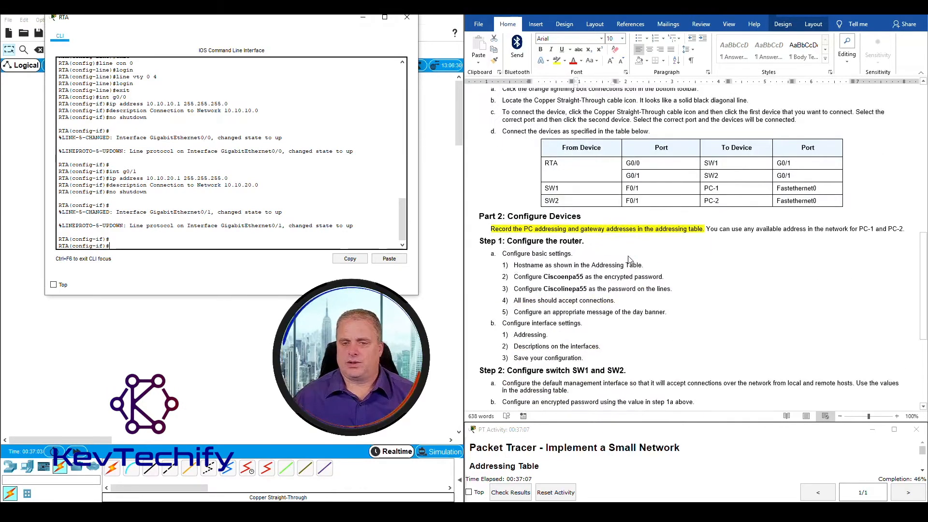
scroll(629, 260, up, 2)
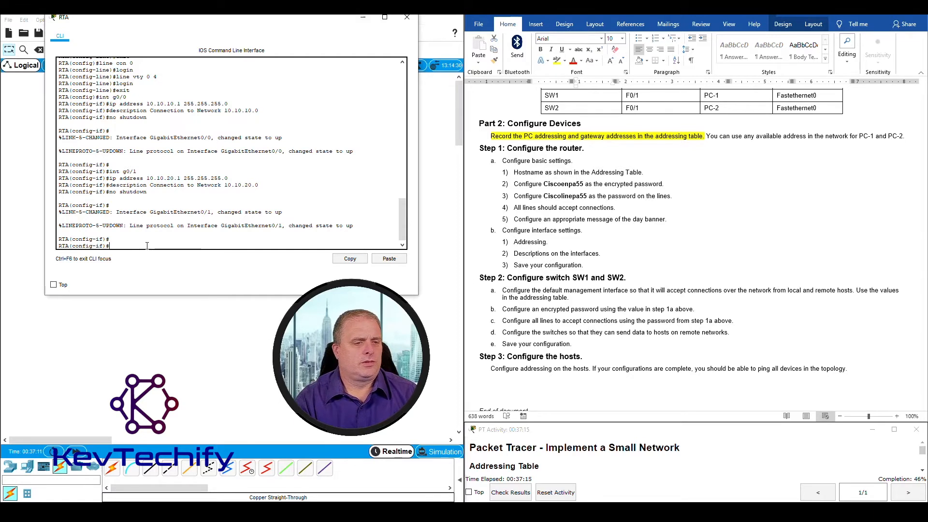
text(e)
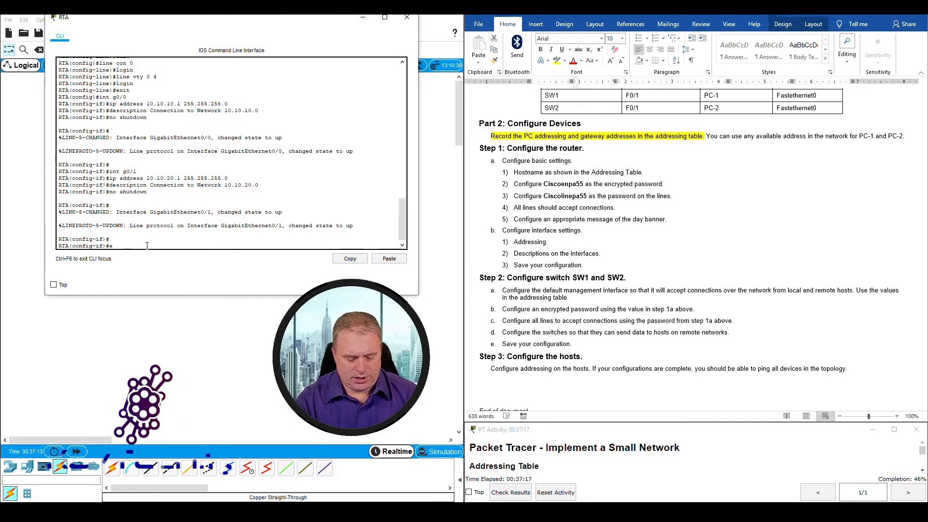
text(xit)
key(Return)
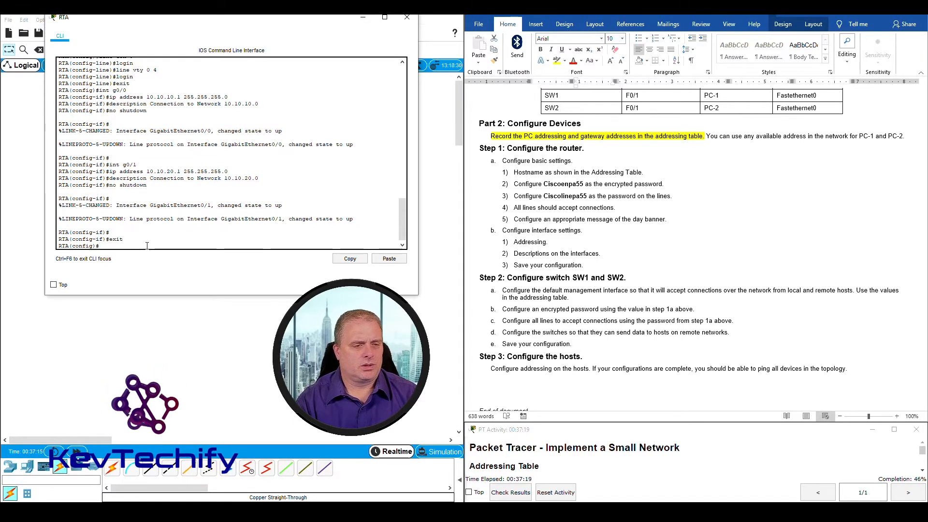
text(exi)
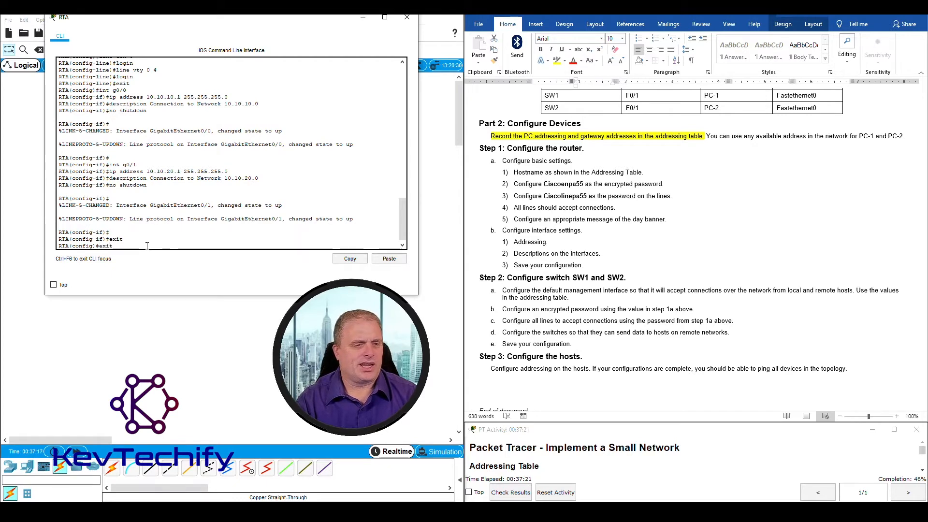
text(t)
key(Return)
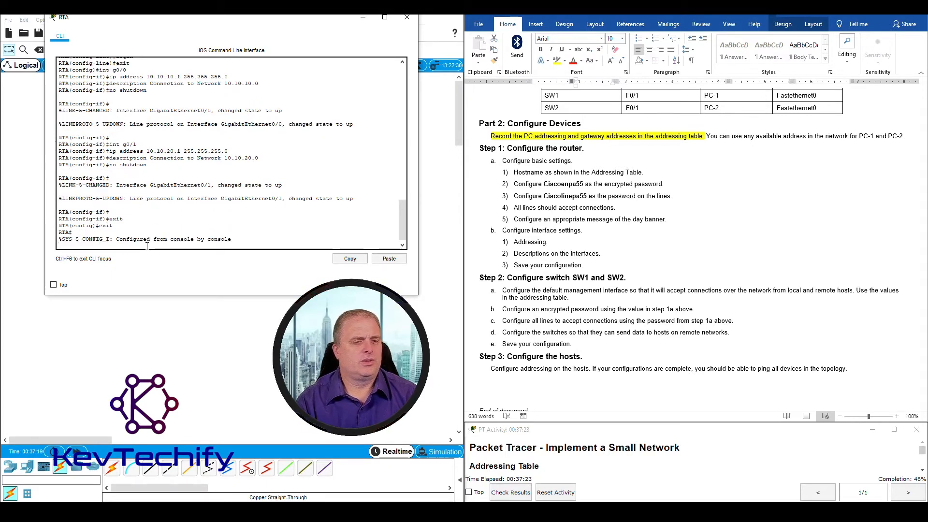
key(Return)
key(Return)
key(Return)
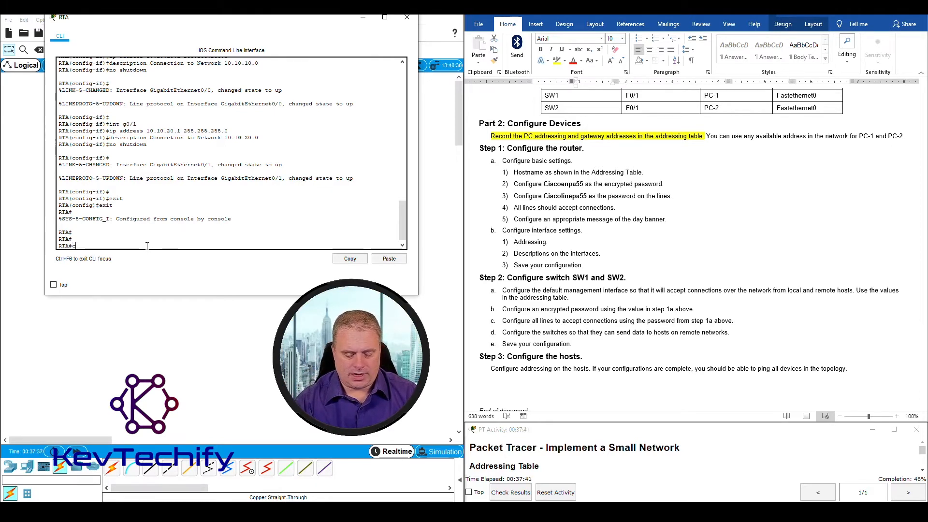
Run copy running-config startup-config and accept the default startup-config file name
text(opy )
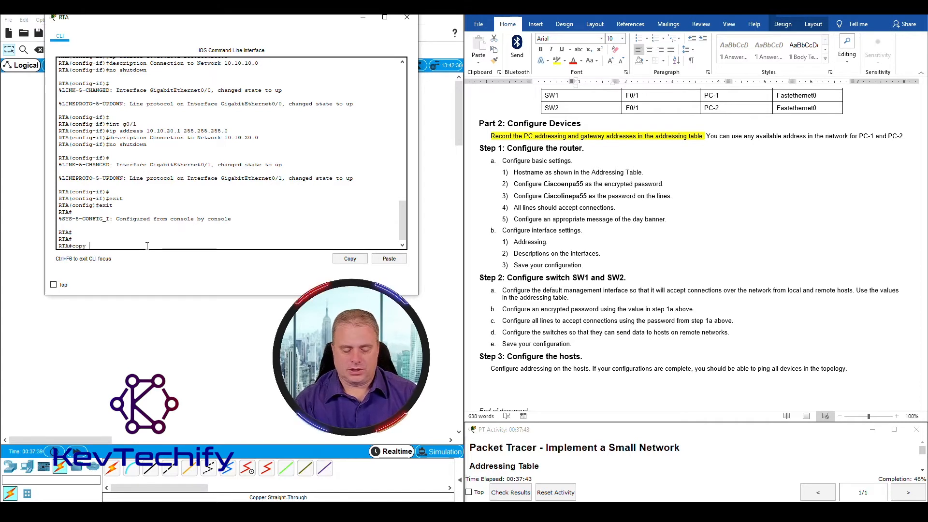
text(runn)
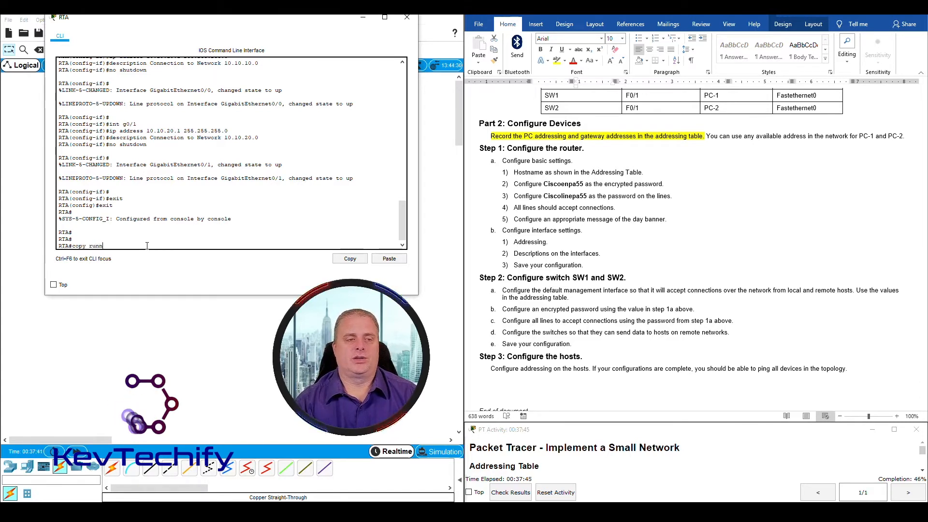
text(ing-)
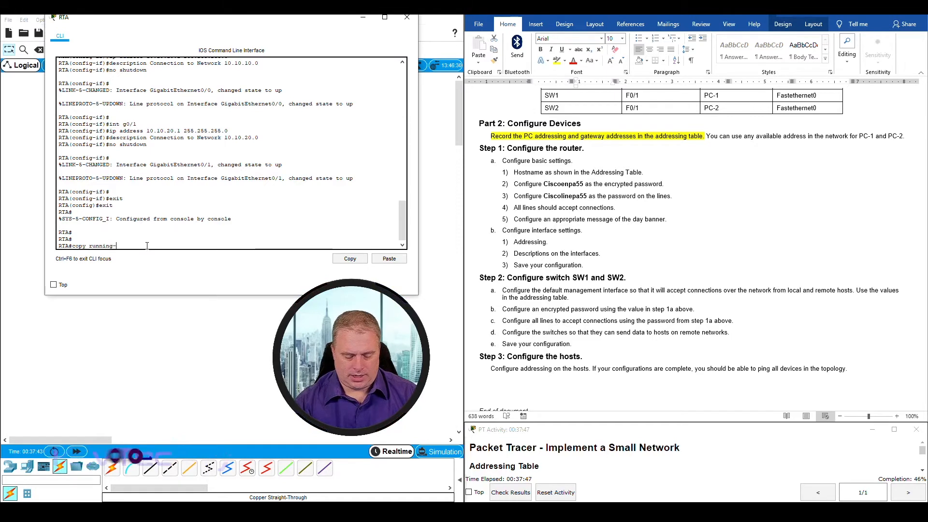
text(config)
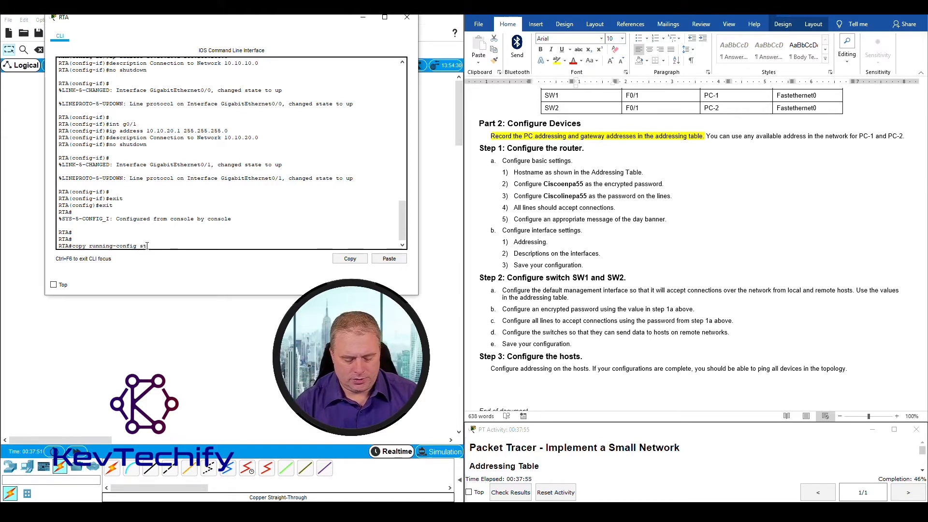
text(startup-con)
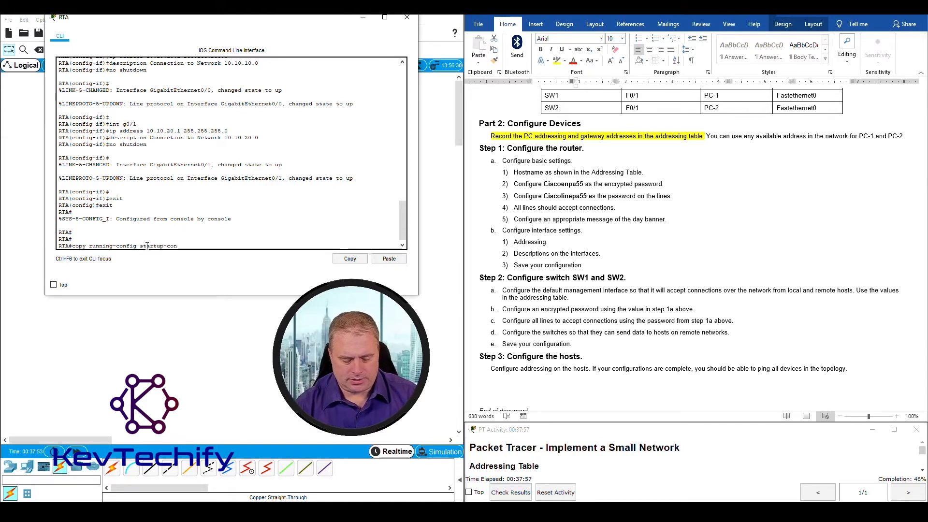
text(fig)
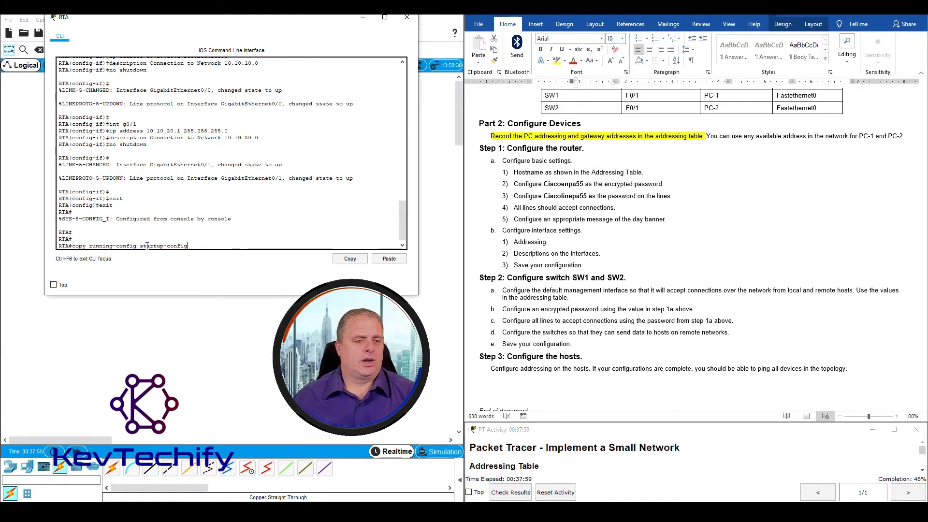
key(Return)
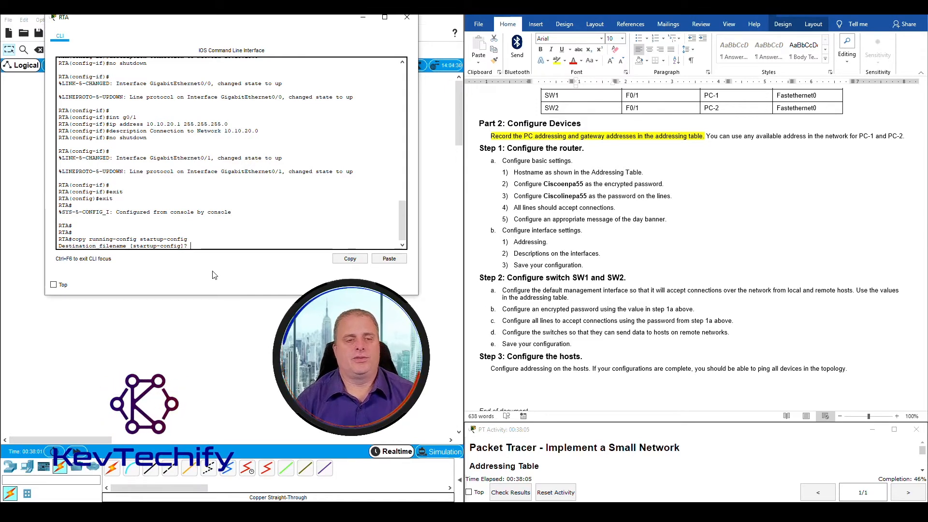
key(Return)
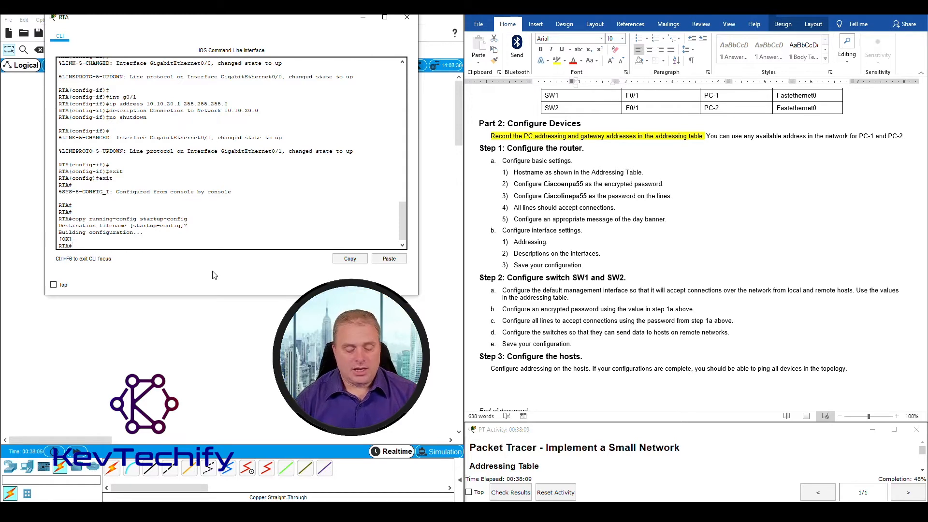
Save again with the abbreviated copy run start command, accepting the default file name
text(cop run sta)
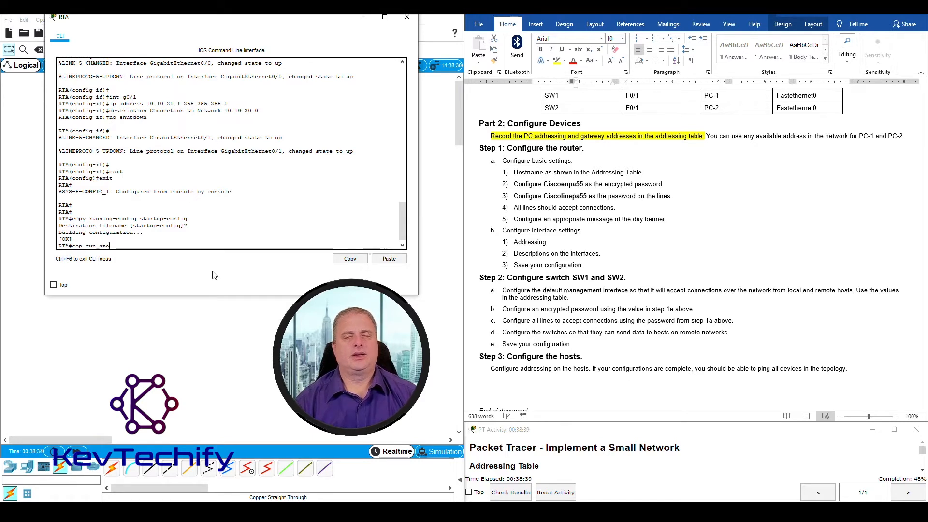
key(BackSpace)
key(BackSpace)
key(BackSpace)
key(BackSpace)
key(BackSpace)
key(BackSpace)
key(BackSpace)
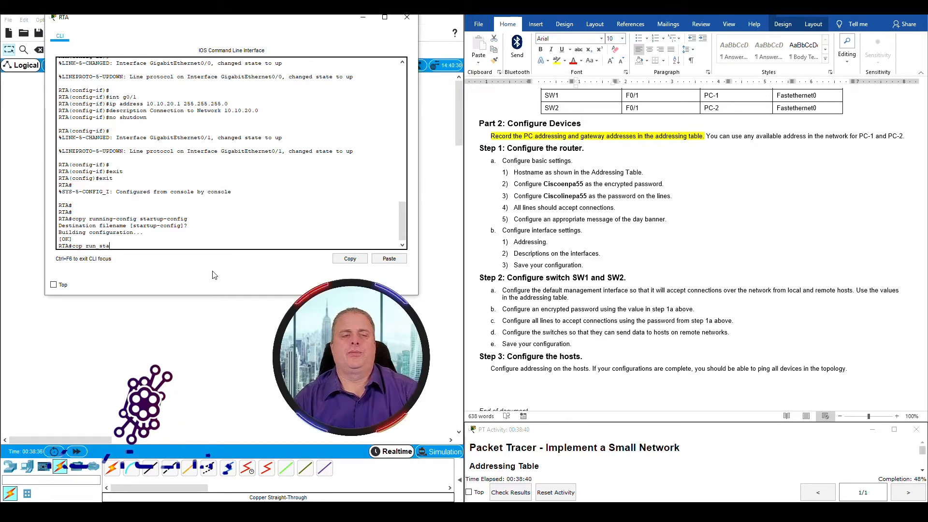
key(BackSpace)
key(BackSpace)
key(BackSpace)
key(BackSpace)
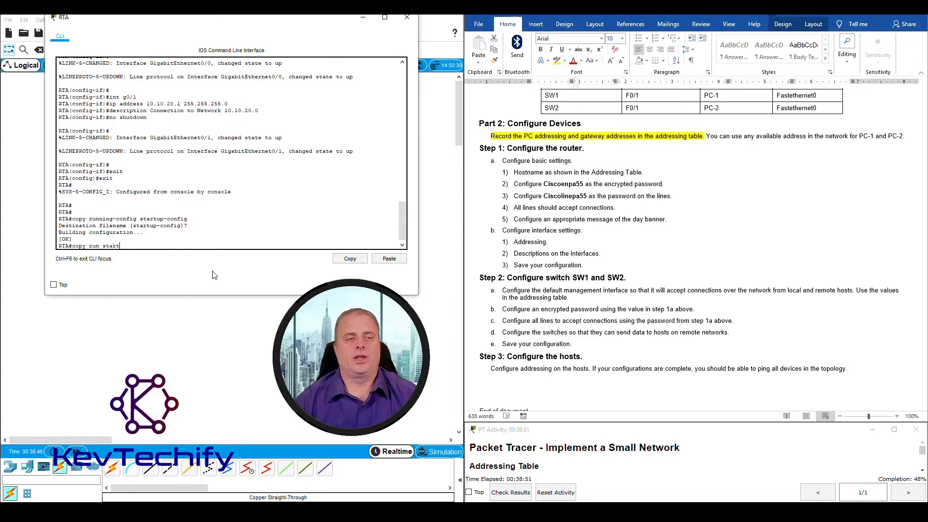
key(Return)
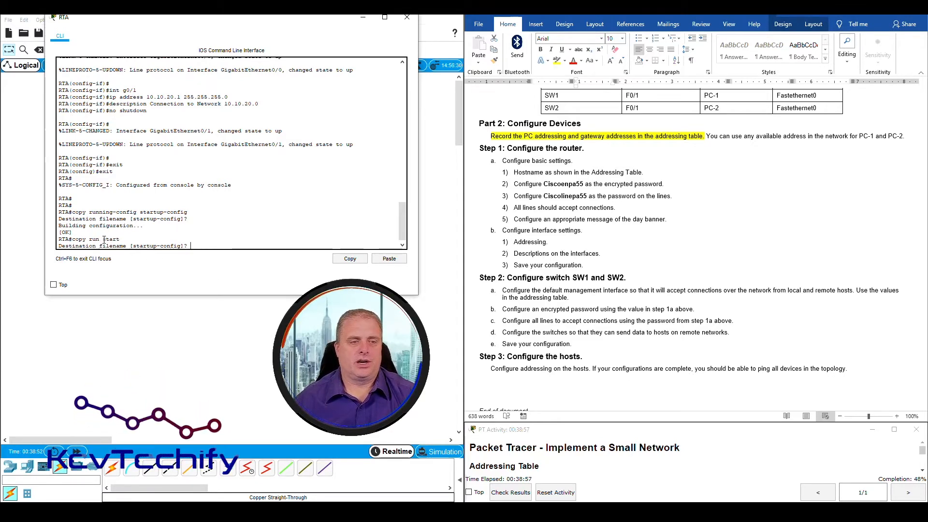
drag(103, 239, 119, 240)
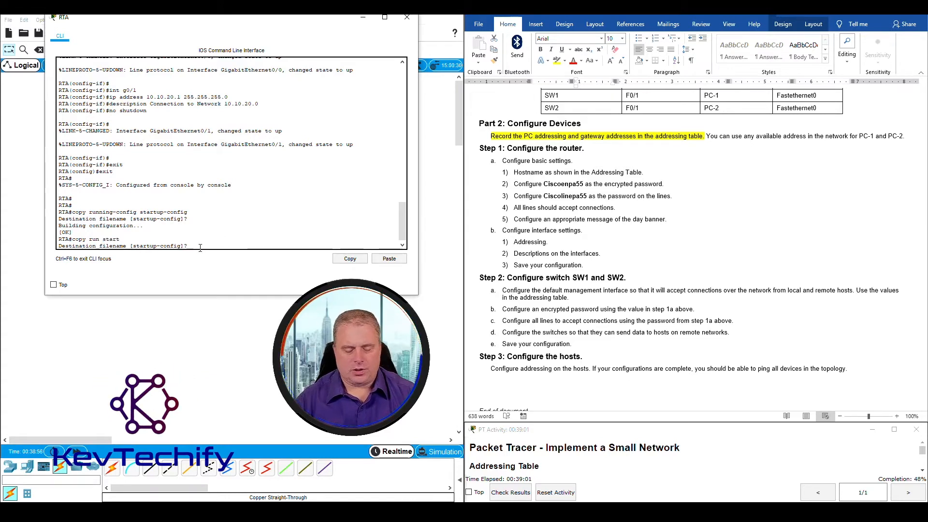
key(Return)
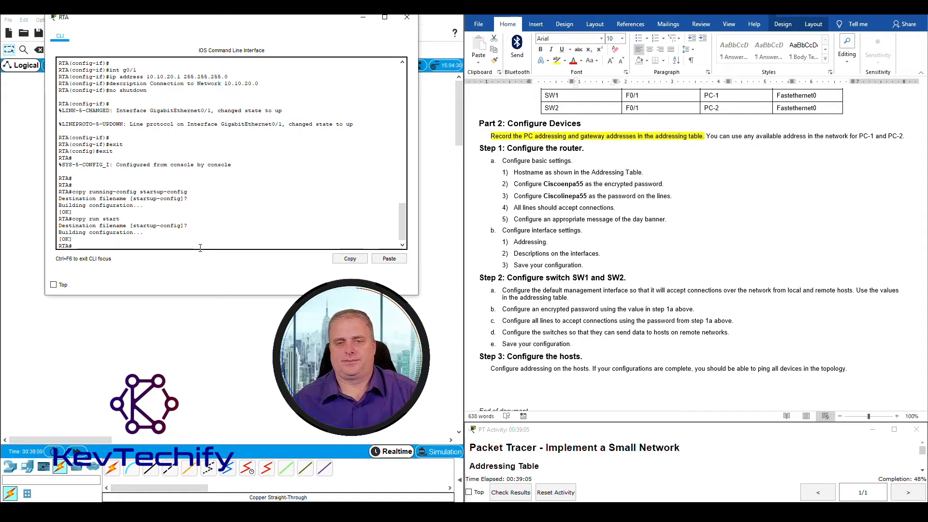
Review the Step 2 switch heading and step 2a about reaching local and remote hosts
scroll(537, 265, down, 2)
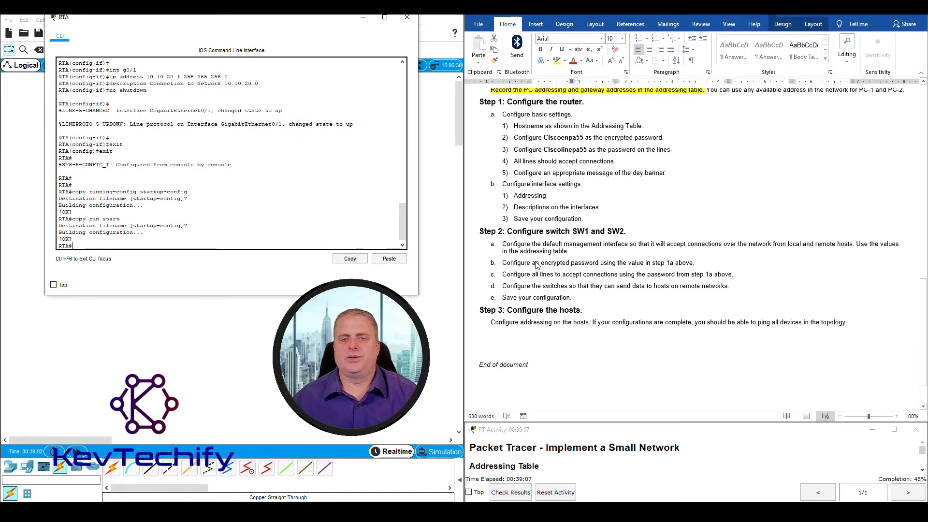
scroll(526, 251, up, 1)
click(508, 255)
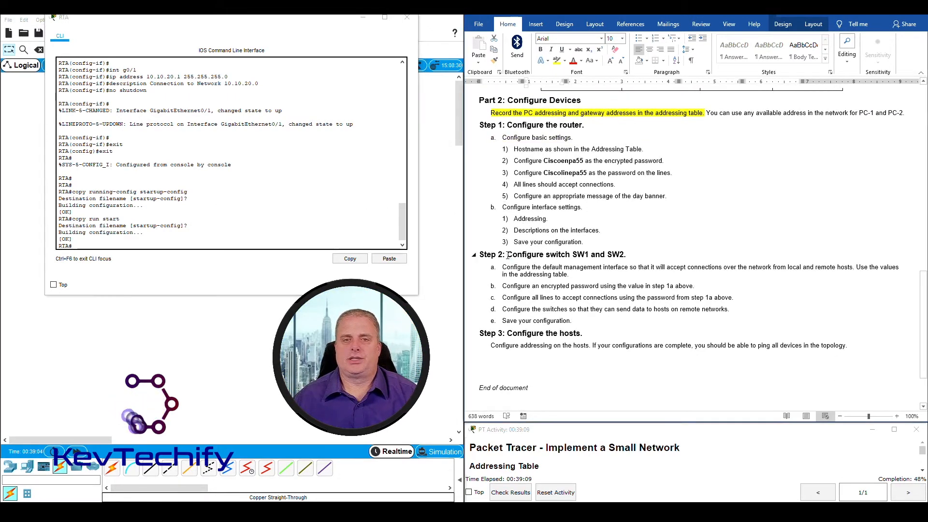
drag(507, 255, 629, 254)
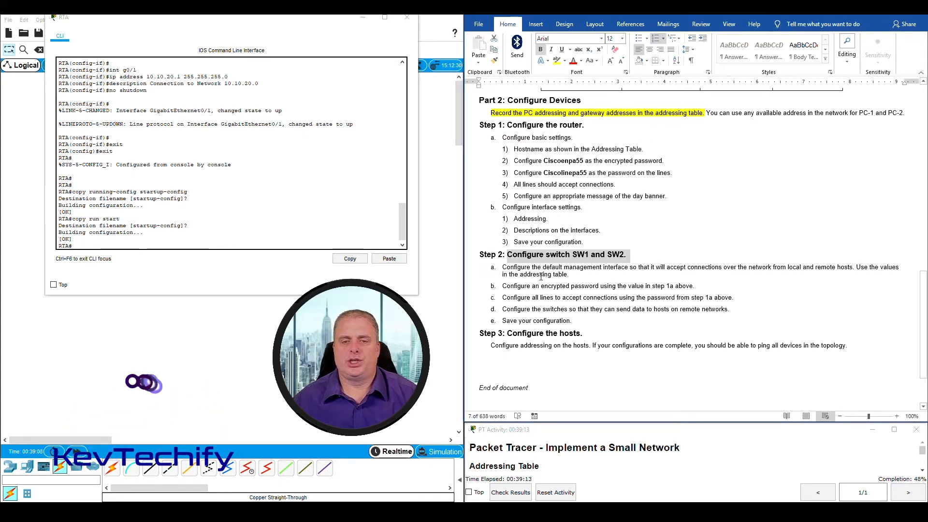
click(504, 267)
drag(503, 268, 673, 268)
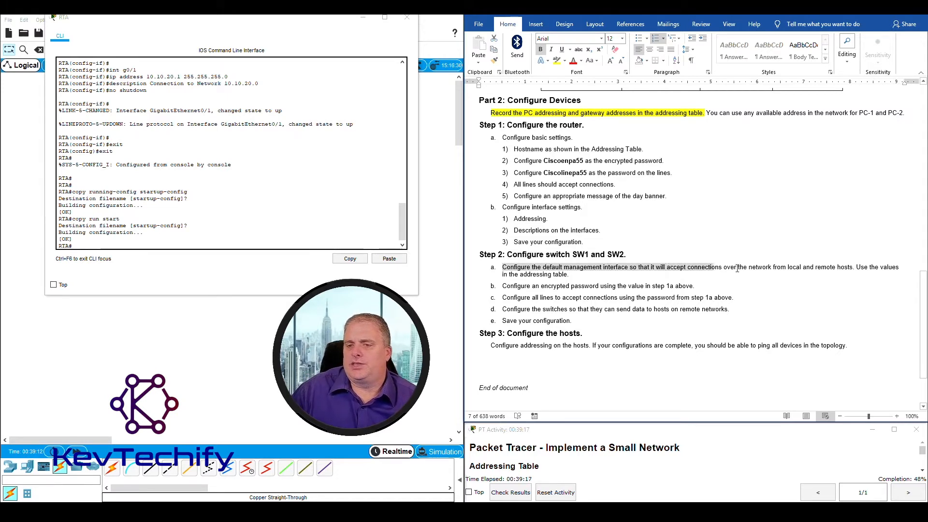
drag(737, 269, 783, 270)
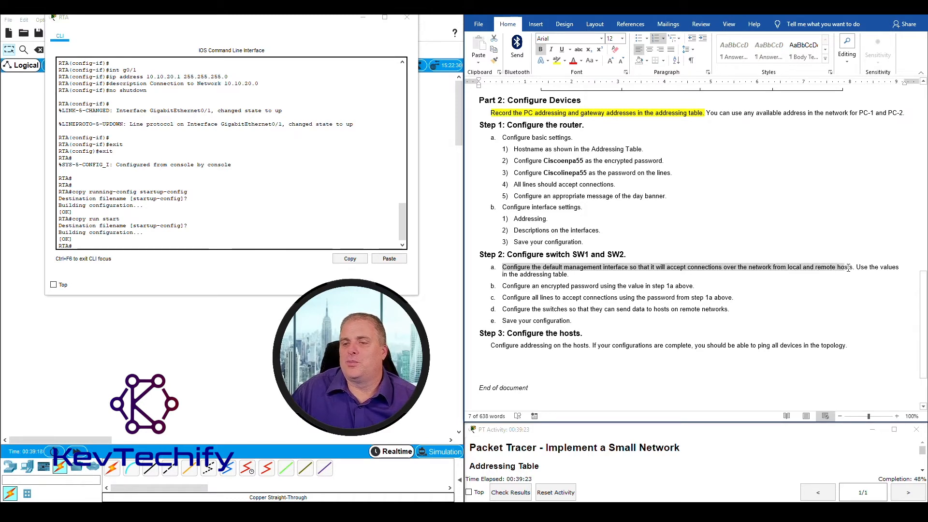
drag(851, 268, 854, 269)
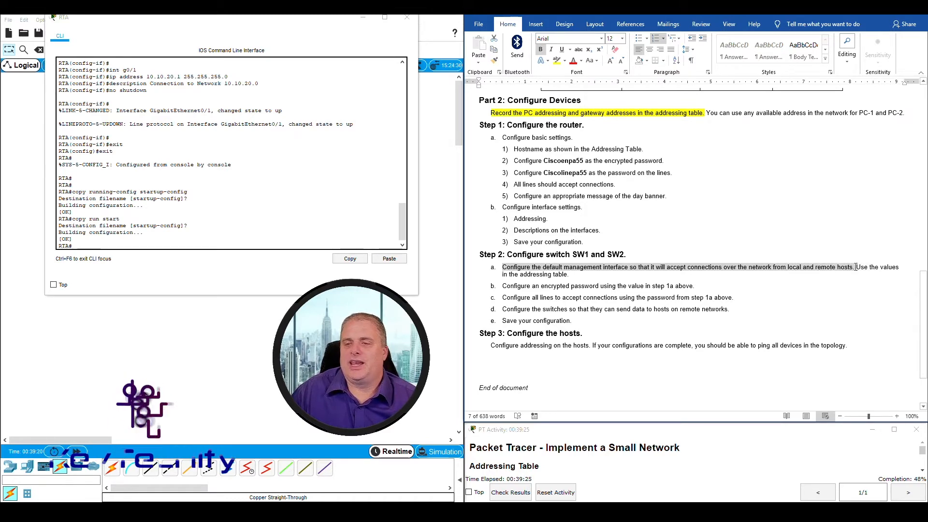
click(801, 275)
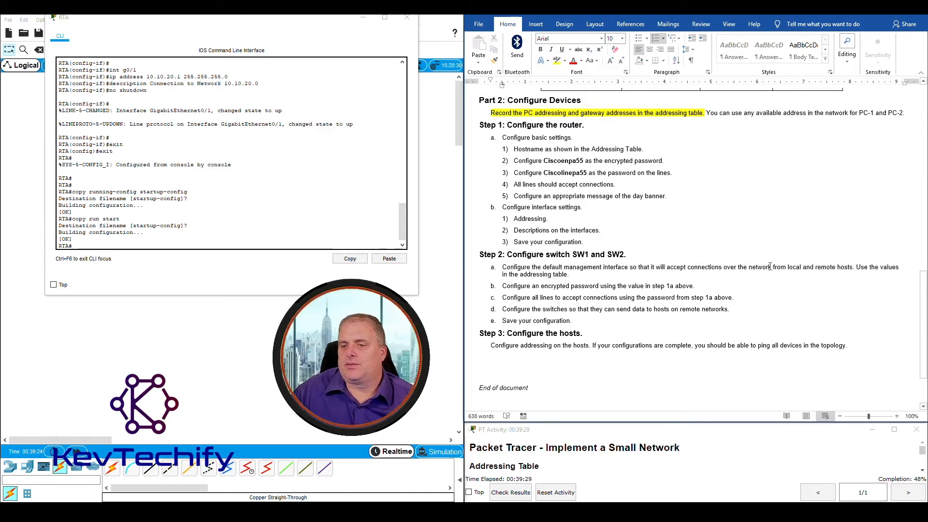
drag(774, 267, 799, 266)
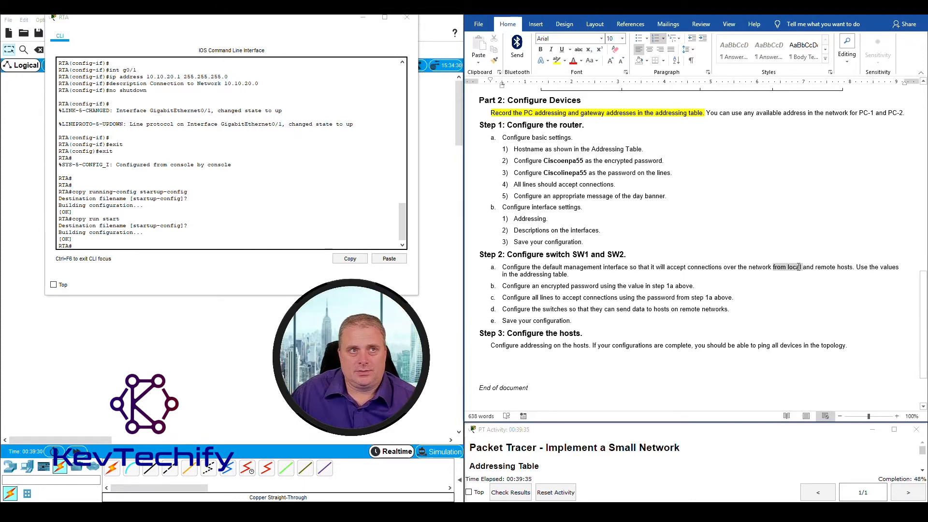
drag(799, 267, 850, 269)
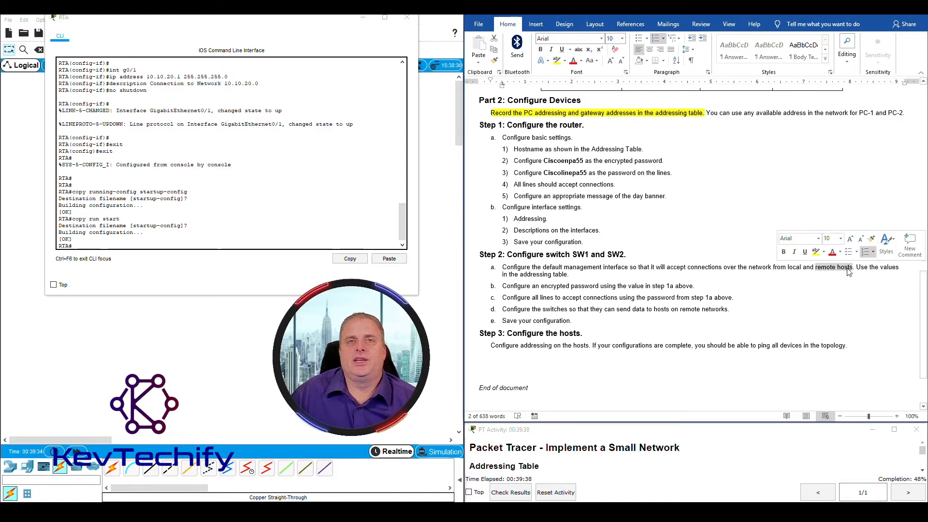
Review steps 2b–2d and their encrypted password, line password and remote-network requirements
scroll(644, 286, down, 1)
scroll(644, 287, down, 1)
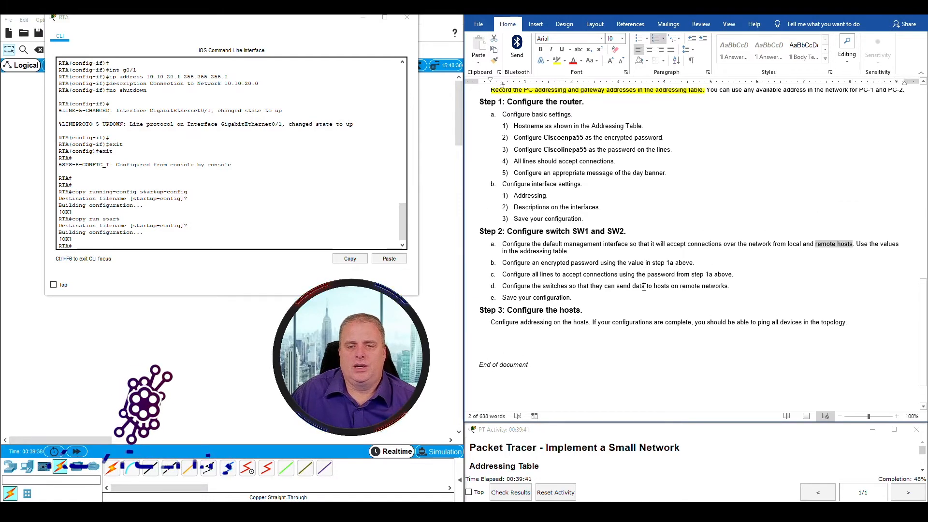
drag(503, 263, 688, 261)
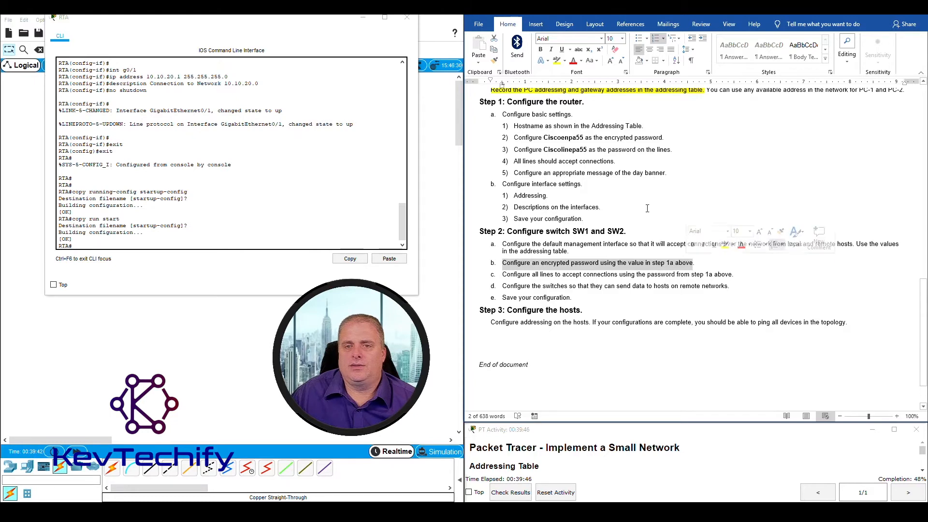
drag(544, 137, 578, 139)
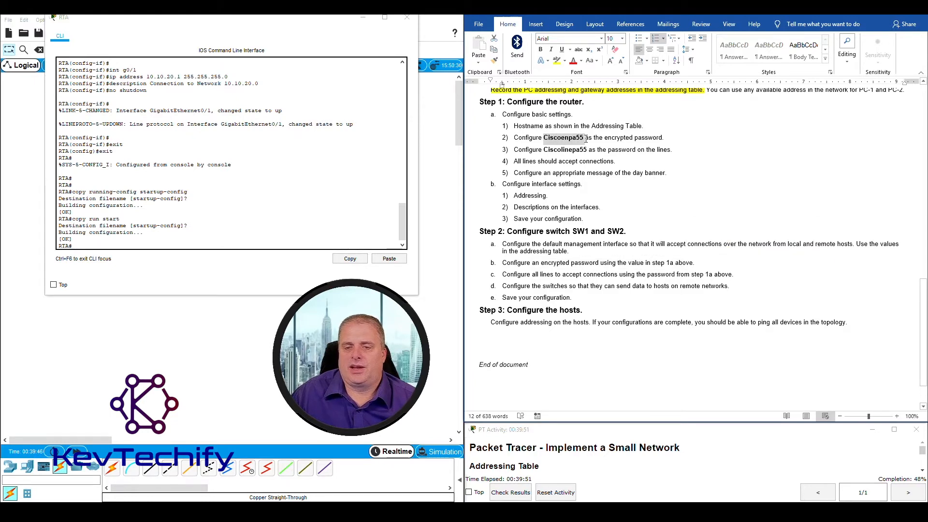
drag(502, 274, 729, 278)
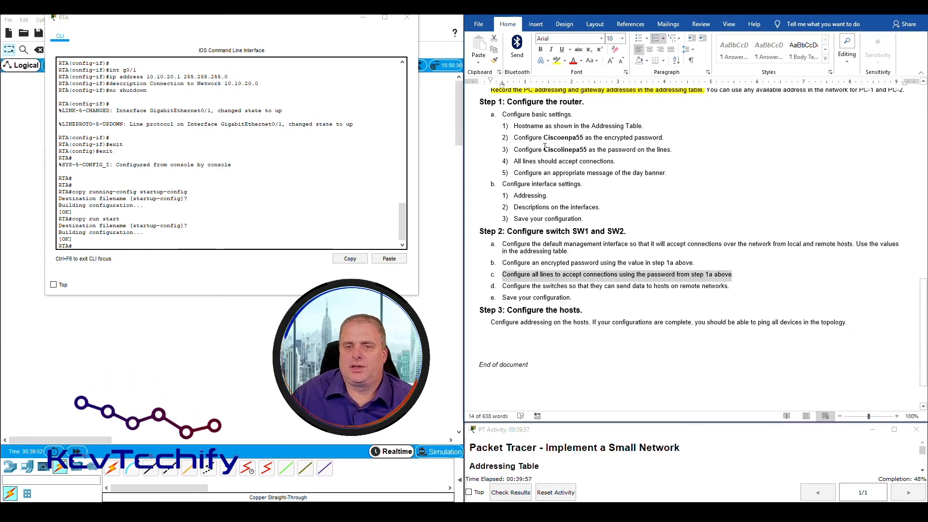
drag(544, 151, 591, 150)
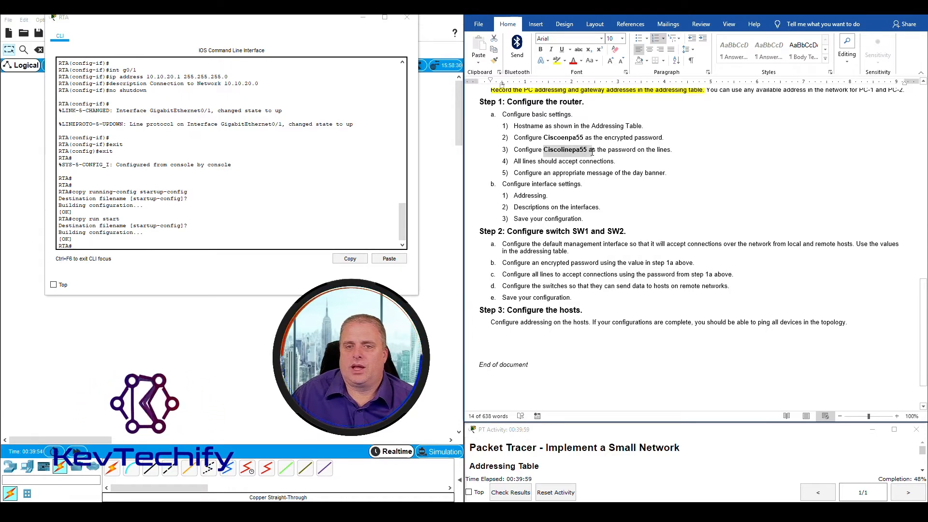
click(643, 264)
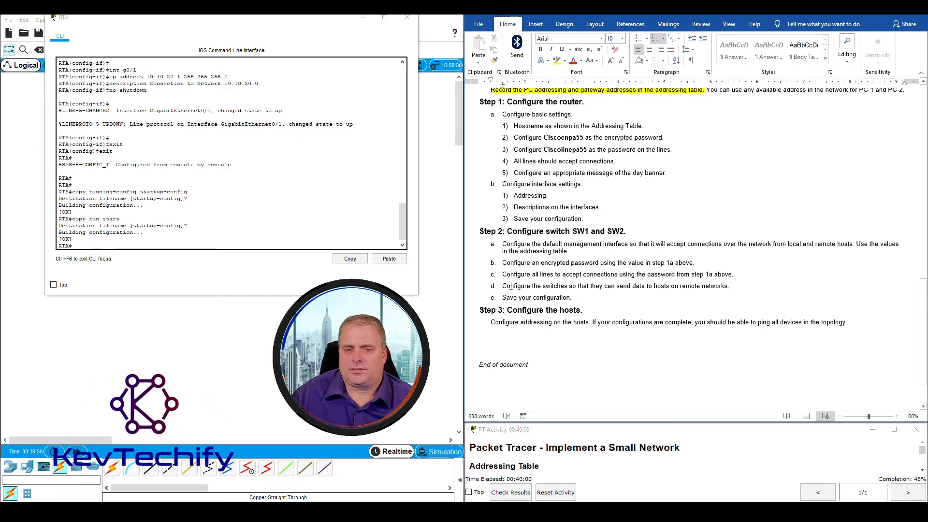
drag(504, 287, 715, 287)
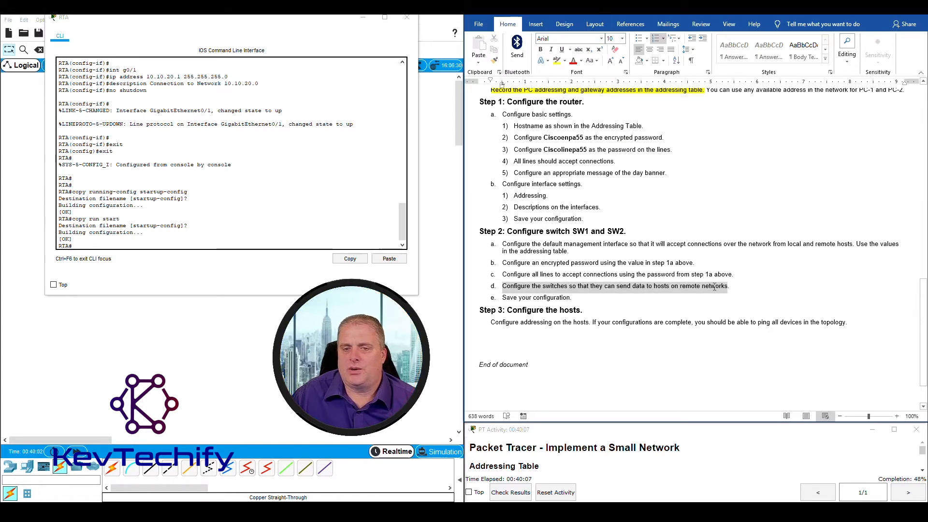
click(680, 286)
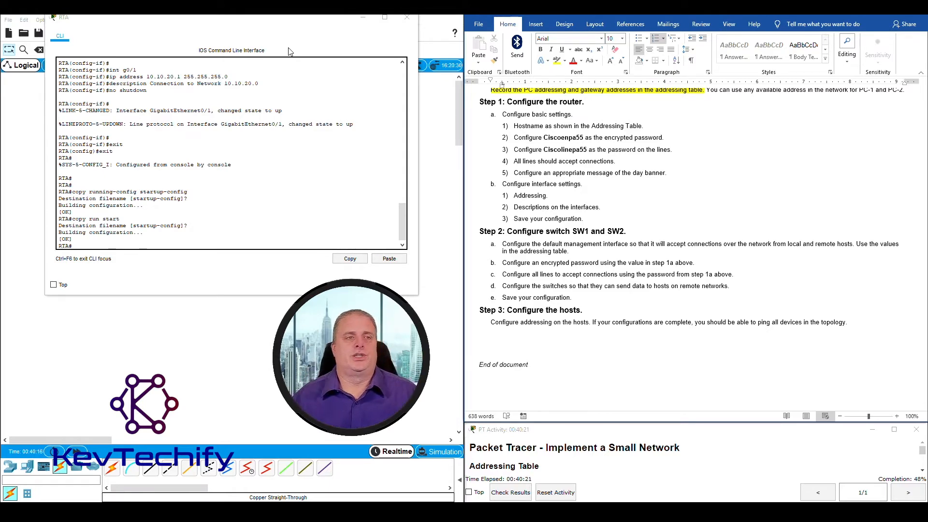
Close RTA's command line and open switch SW1's console window instead
click(407, 17)
click(140, 142)
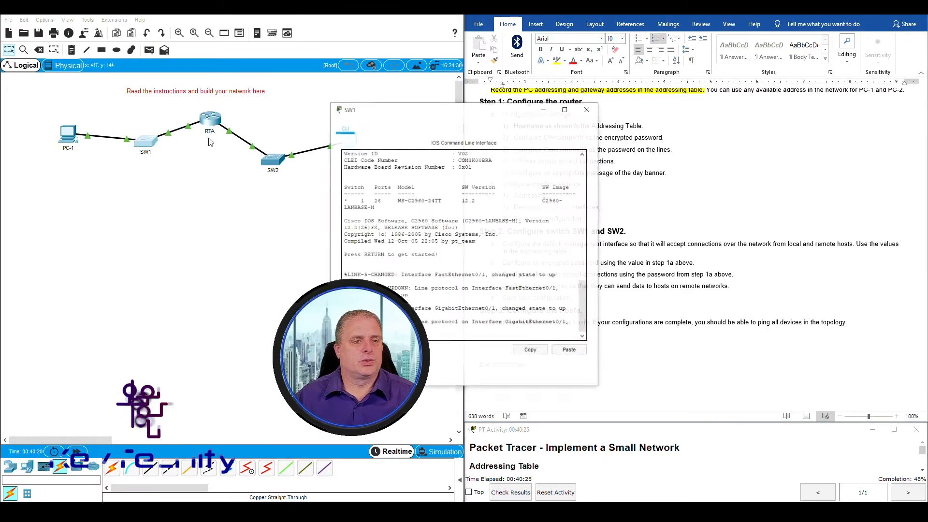
drag(390, 106, 124, 21)
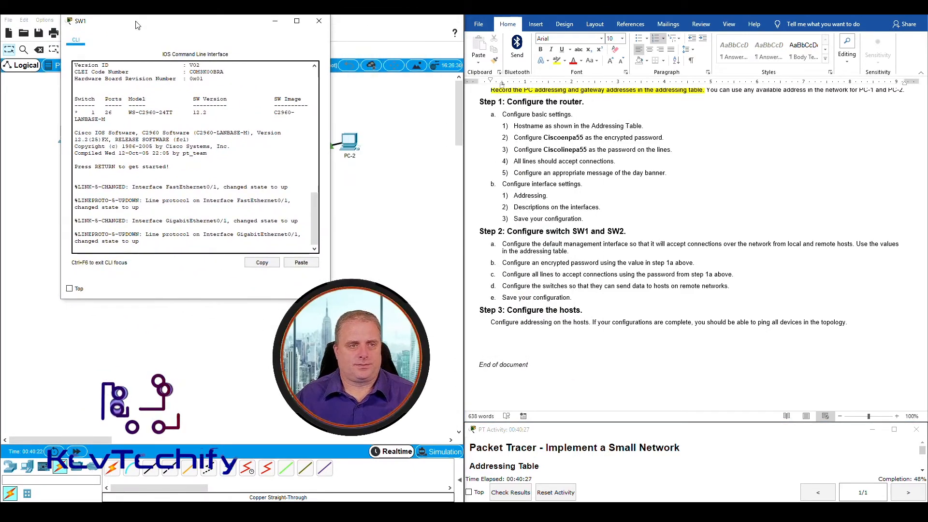
Widen SW1's console, then run enable and conf t to reach Switch(config)#
drag(330, 116, 436, 113)
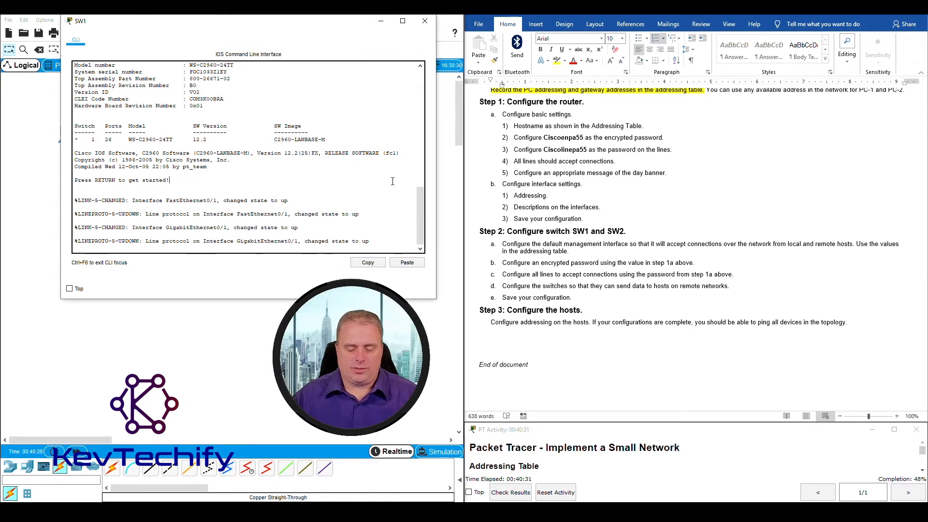
key(Return)
key(Return)
key(Return)
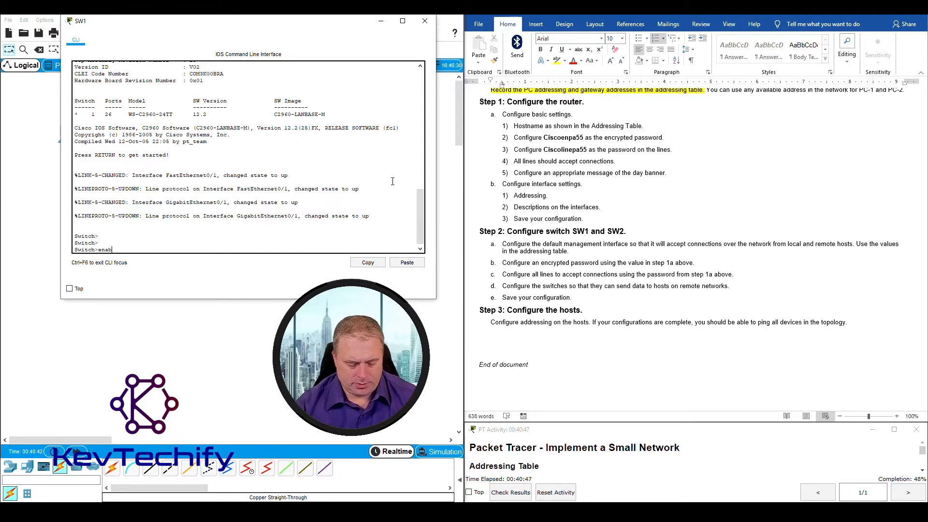
key(Return)
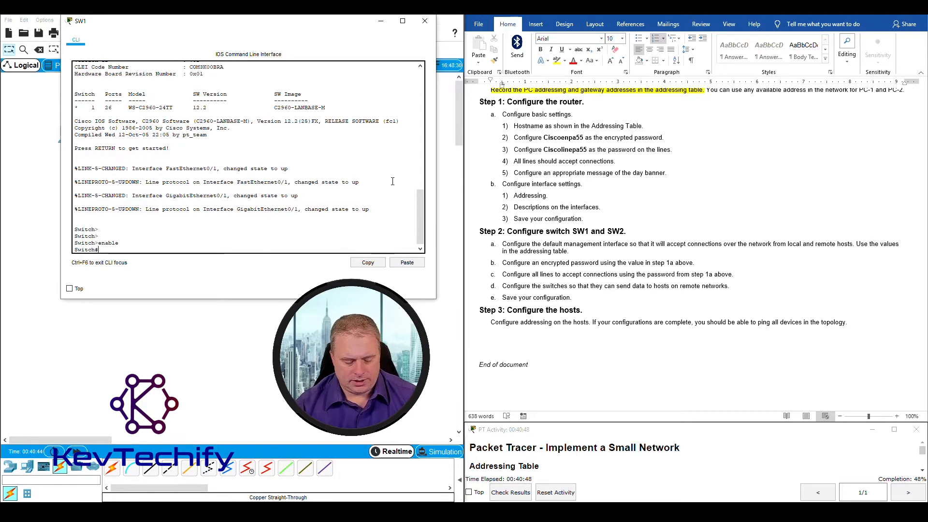
text(conf t)
key(Return)
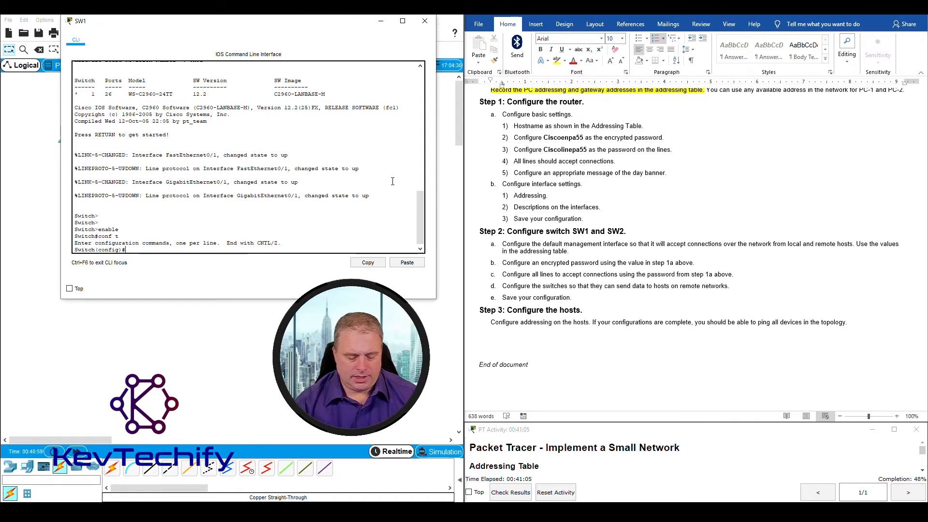
Enter interface vlan1 configuration and start the ip address command
text(t vl)
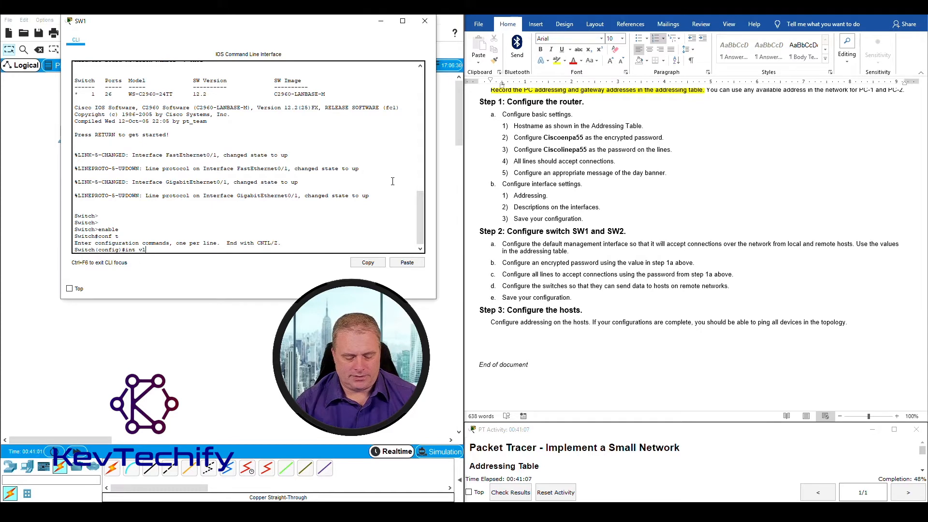
text(an1)
key(Return)
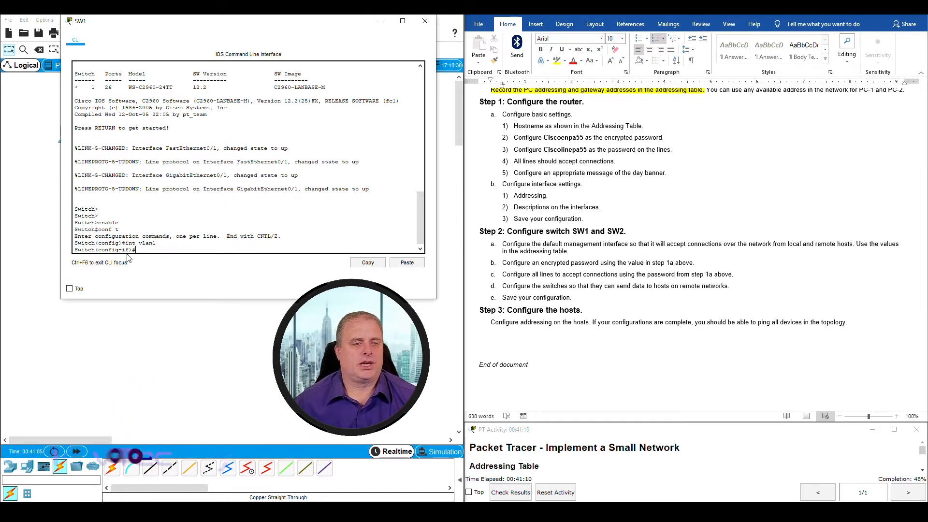
mouse_move(130, 250)
mouse_down()
mouse_move(100, 250)
mouse_move(128, 250)
mouse_up()
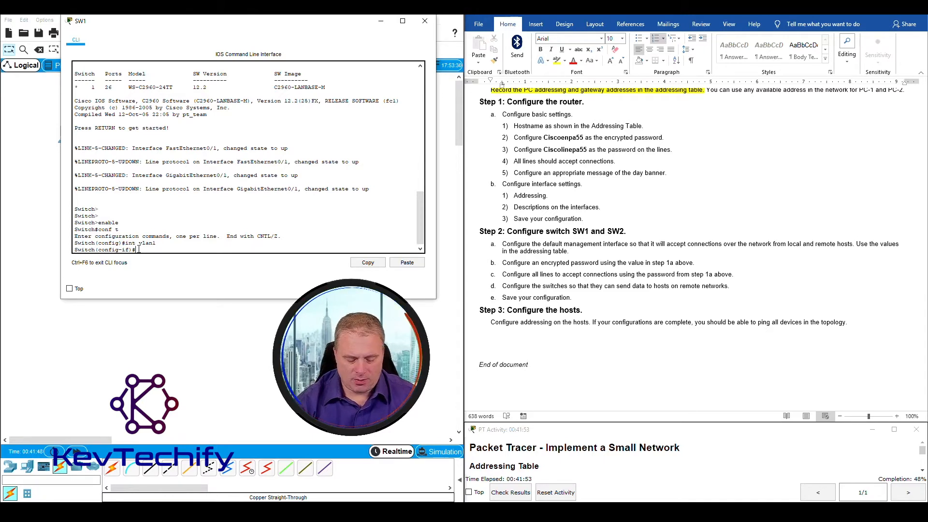
text(ip addre)
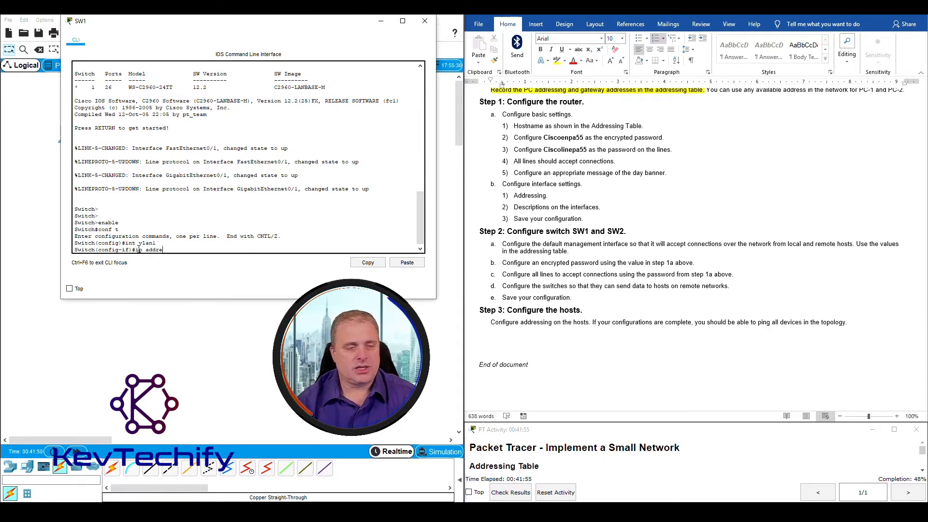
key(Tab)
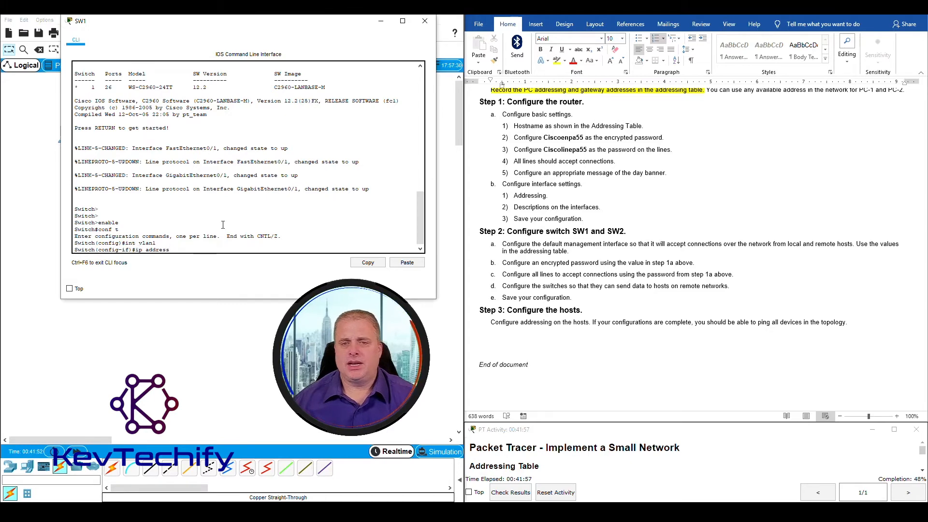
Check the addressing table, assign 10.10.10.2 255.255.255.0 to VLAN1, and run no shutdown
scroll(667, 251, up, 6)
scroll(667, 252, up, 15)
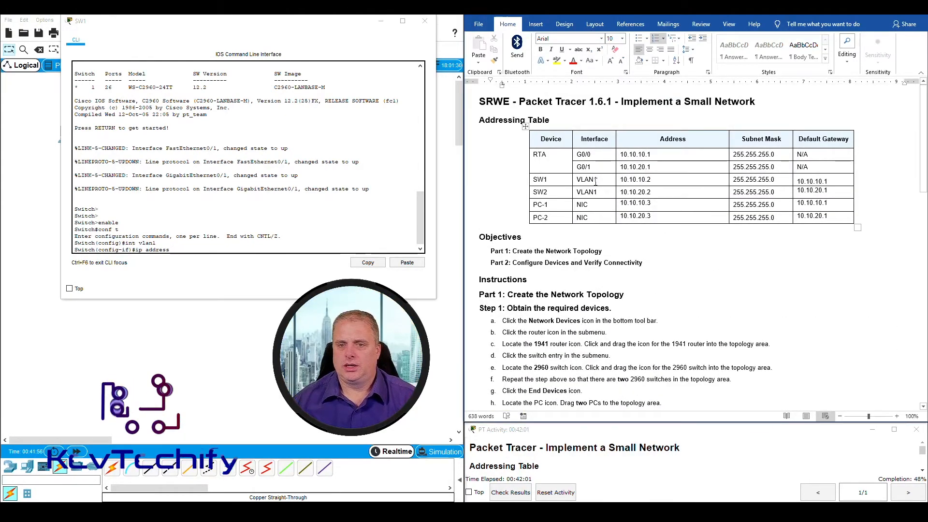
drag(578, 180, 656, 180)
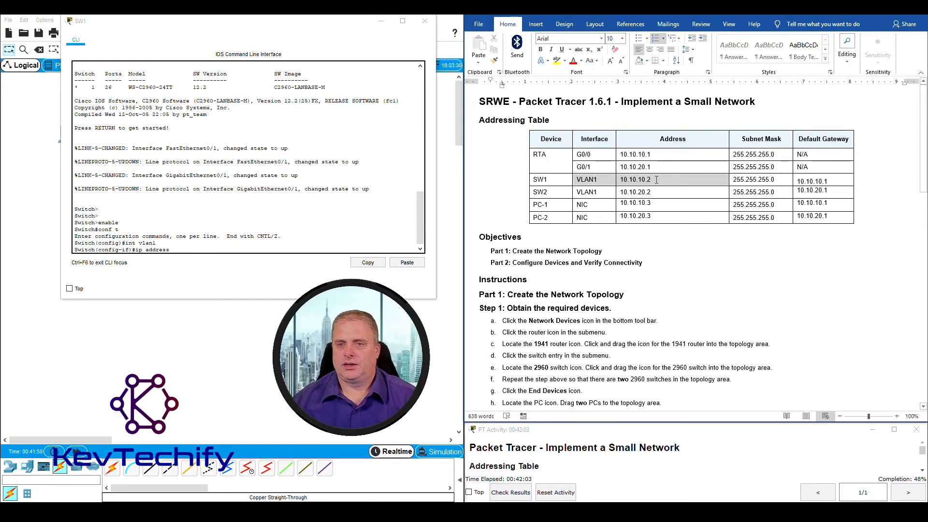
drag(727, 180, 822, 181)
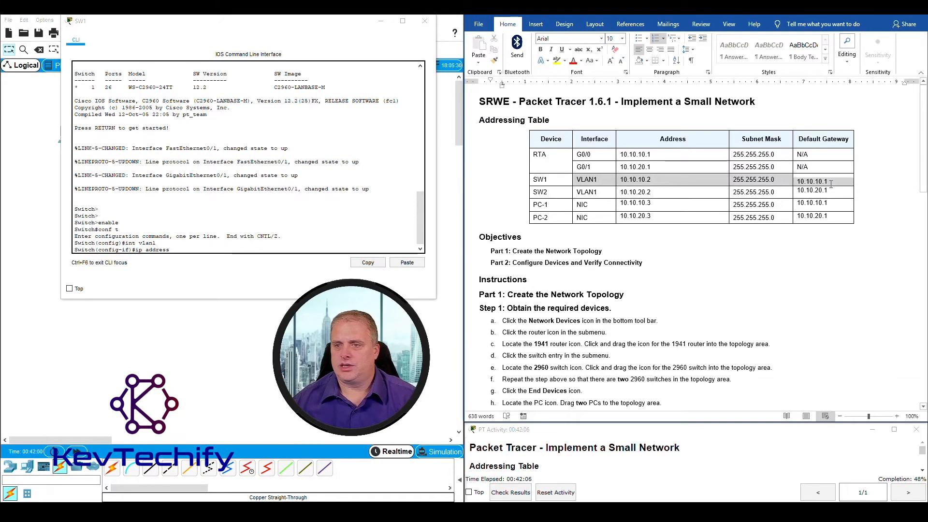
click(186, 249)
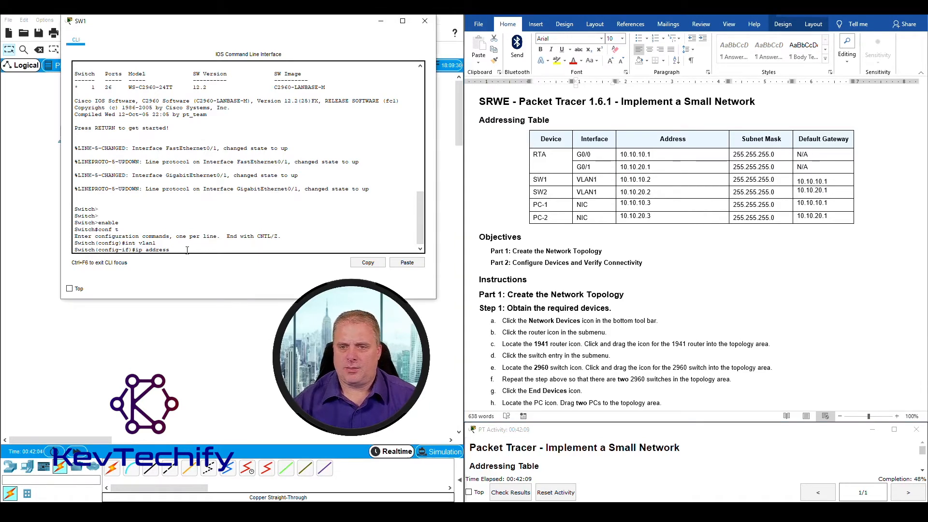
text(10.10.10.)
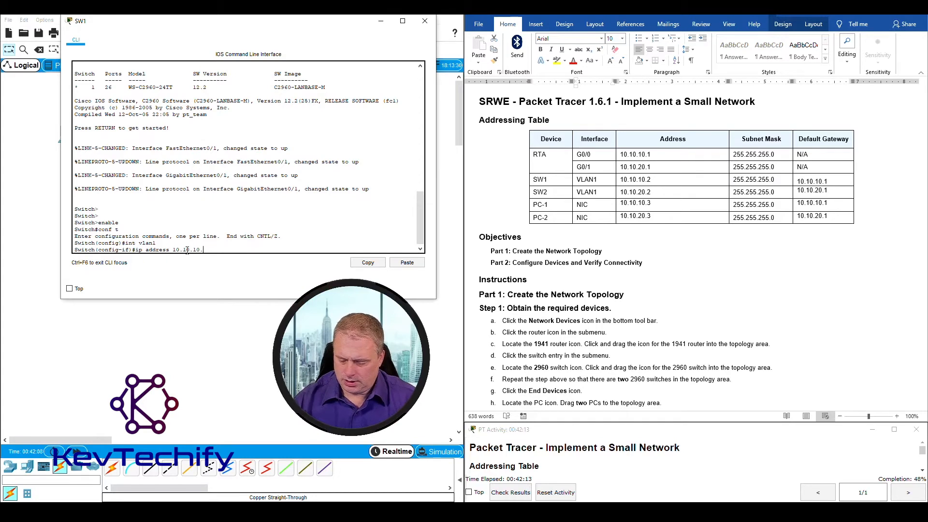
text(2 )
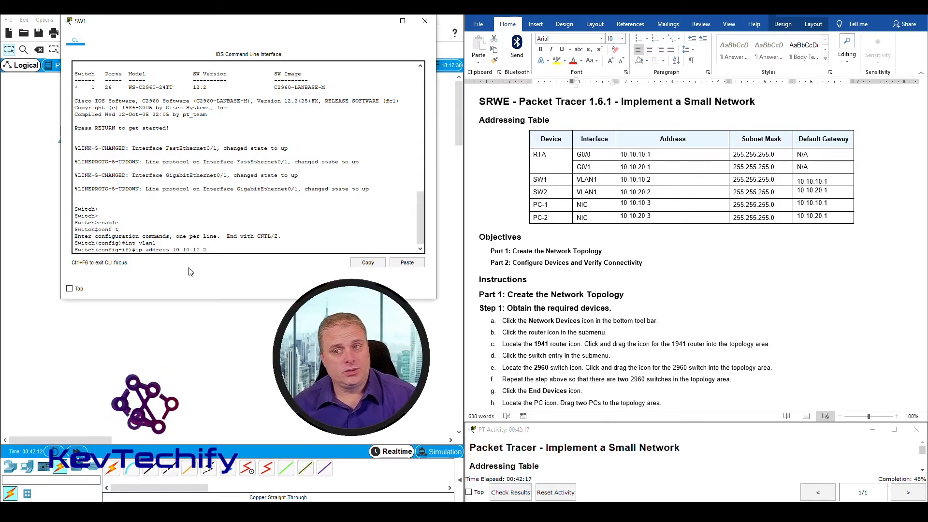
text(255.2)
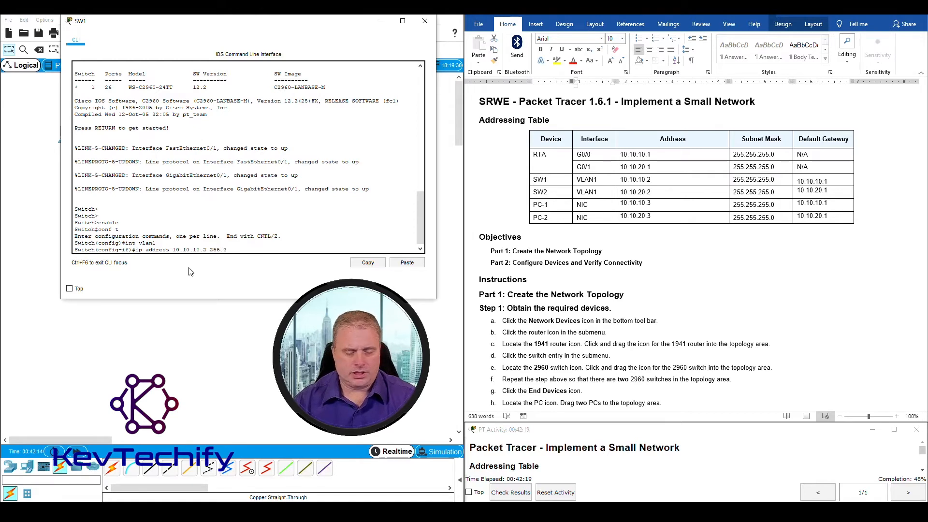
text(55.255.)
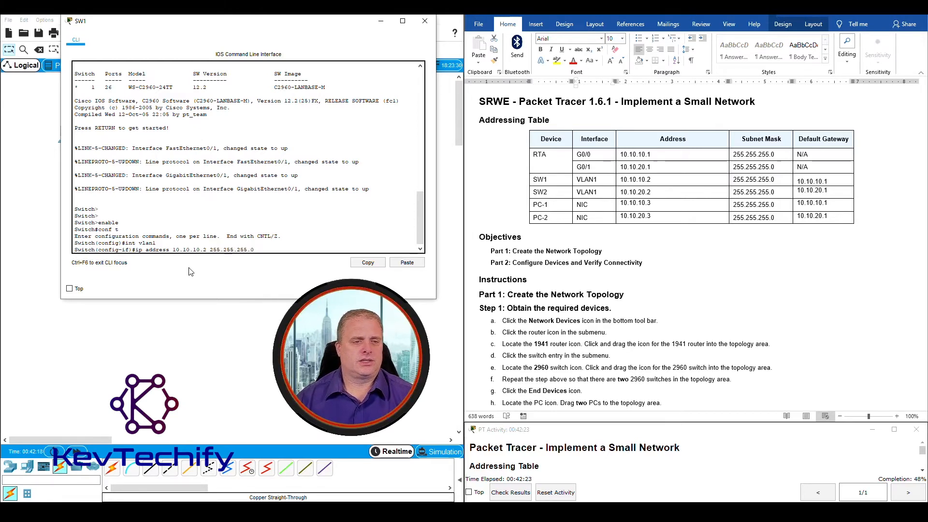
key(Return)
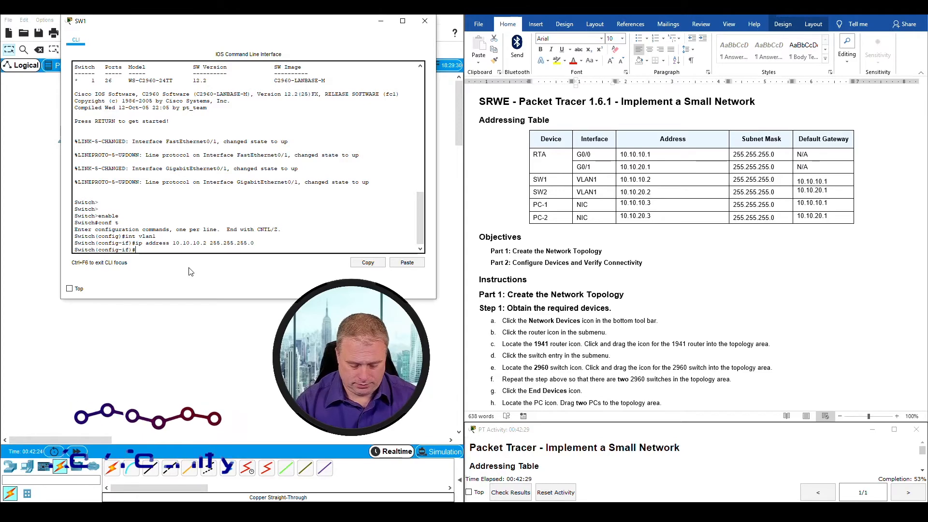
text(no shutdown)
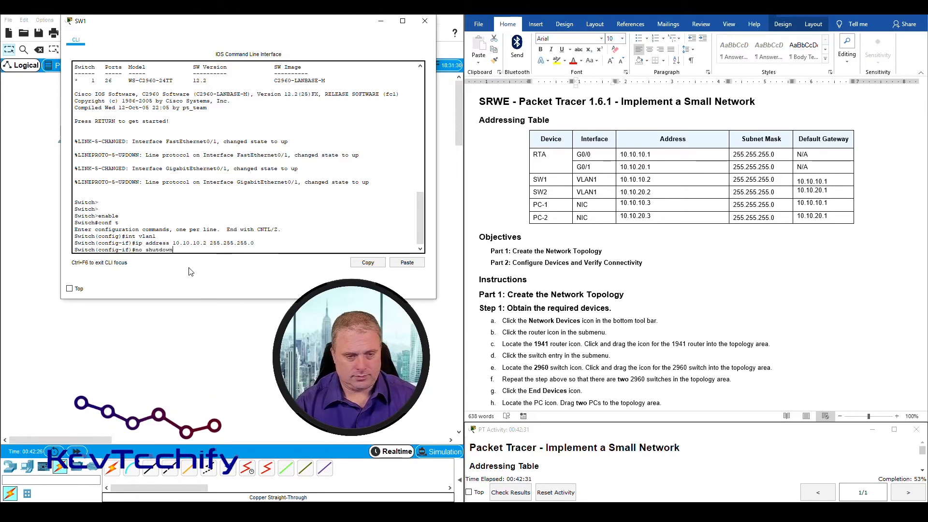
key(Return)
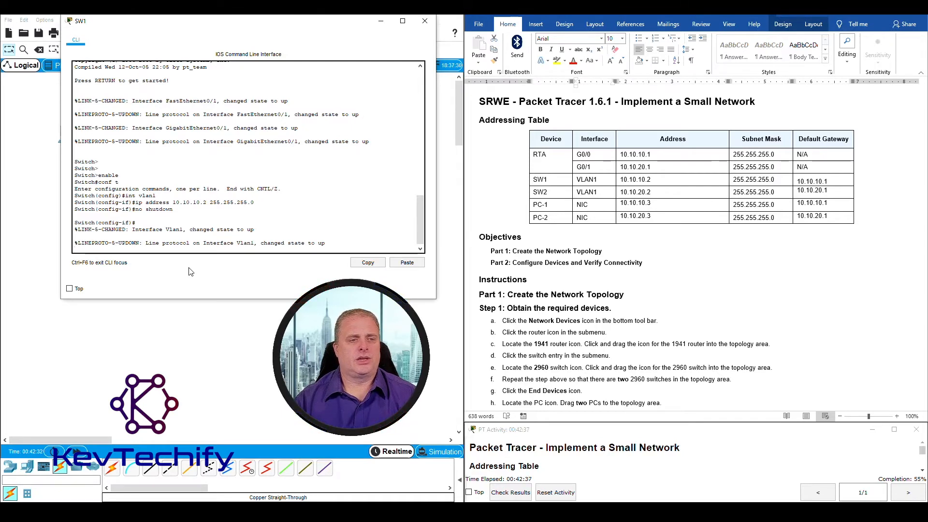
Exit to global configuration and enter ip default-gateway 10.10.10.1
key(Return)
key(Return)
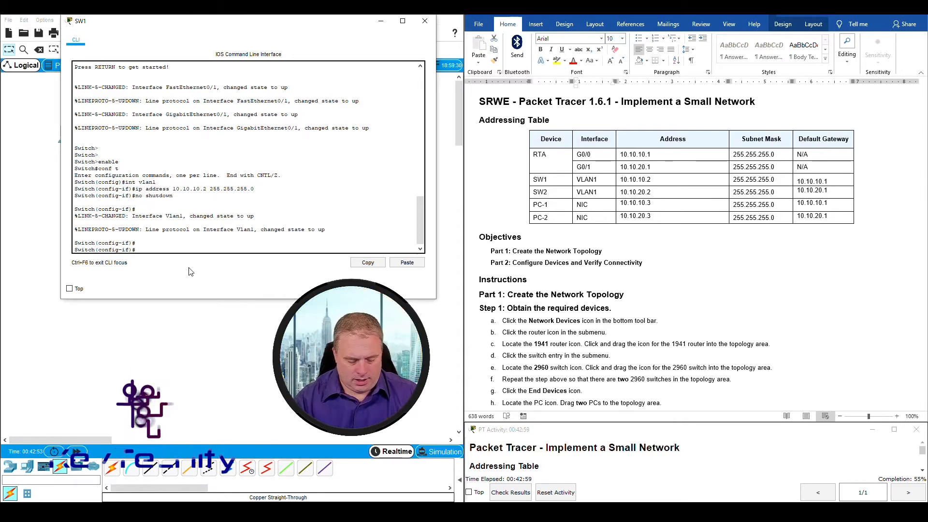
text(exit)
key(Return)
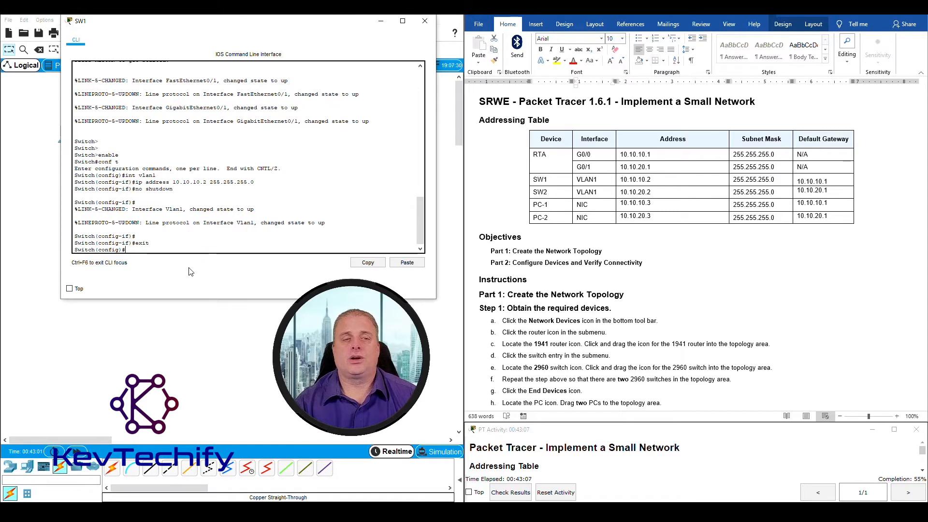
text(ip )
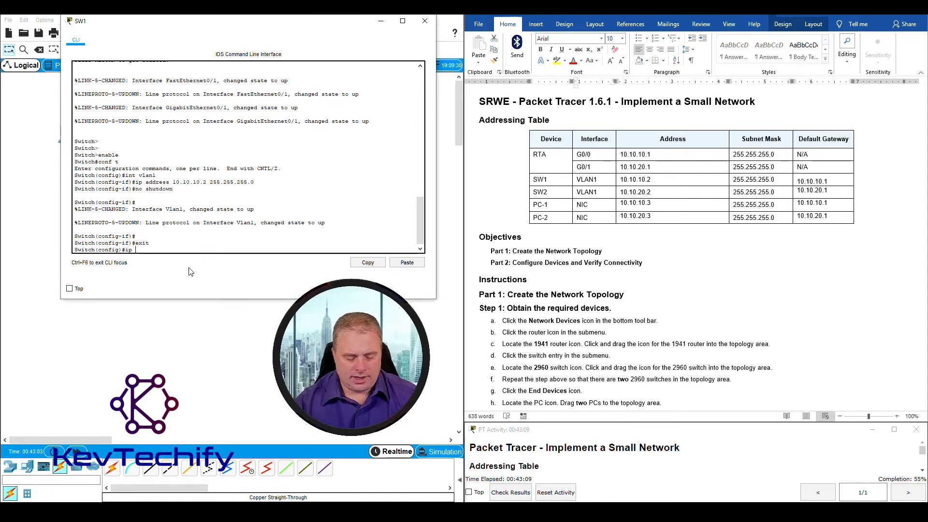
text(default)
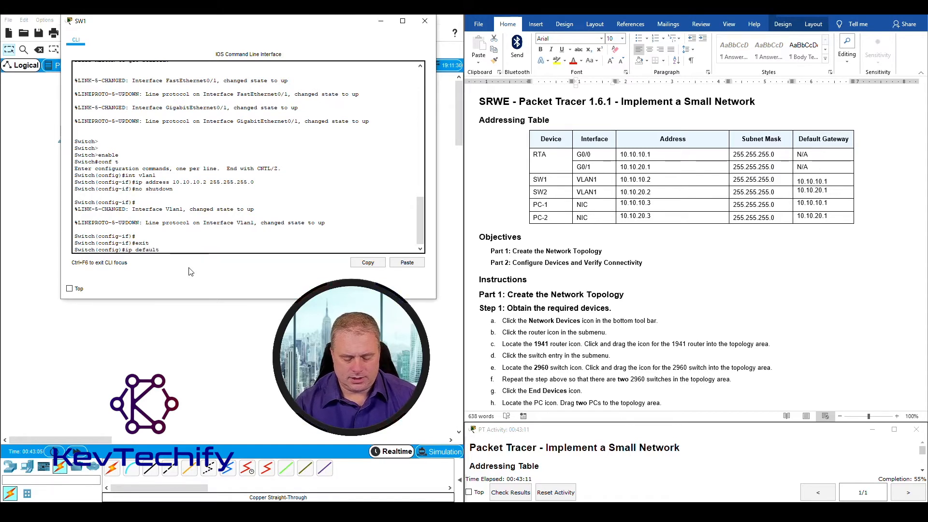
text(-gateway)
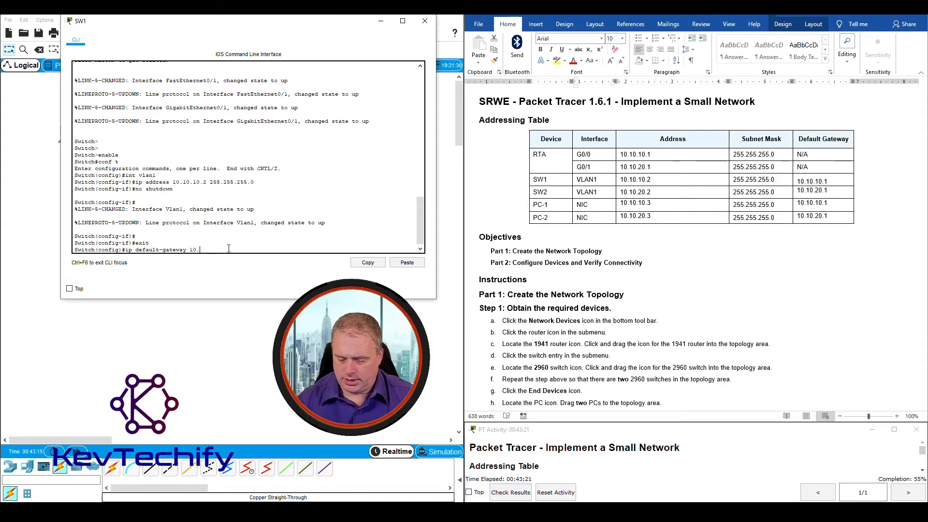
text(10.10.1)
key(Return)
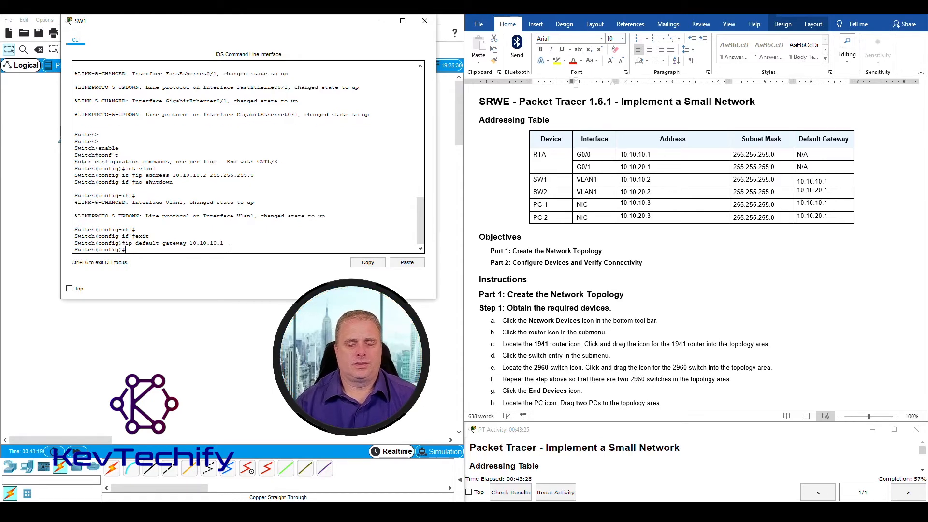
Set SW1's enable secret to the lab's encrypted password, correcting a capitalisation typo
scroll(674, 363, down, 15)
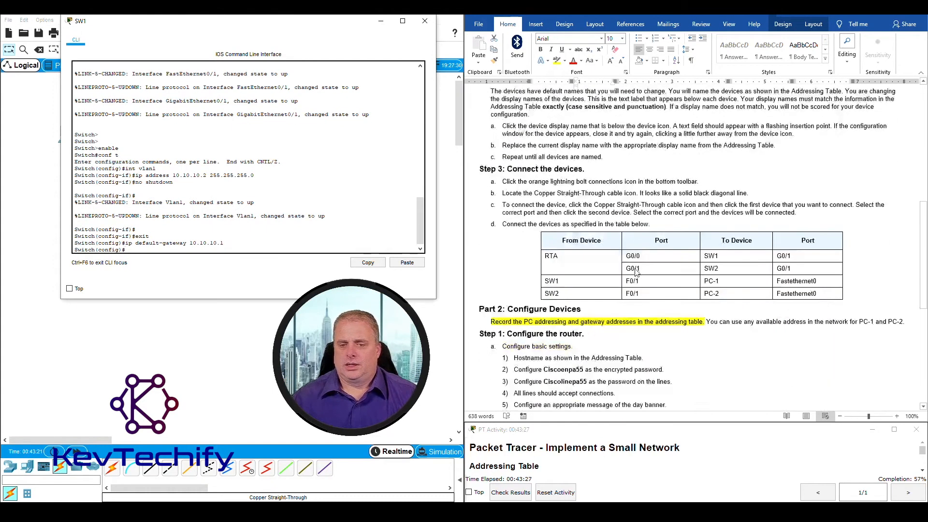
scroll(552, 327, down, 5)
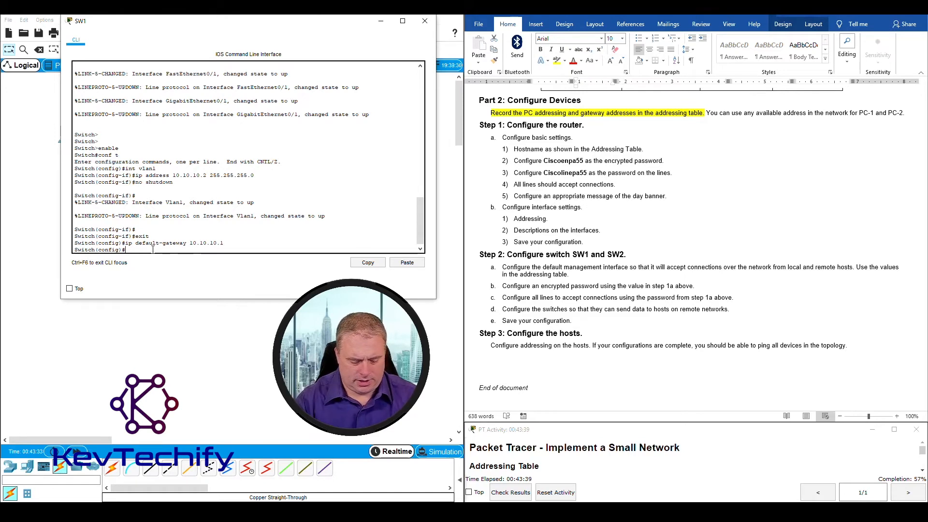
text(able )
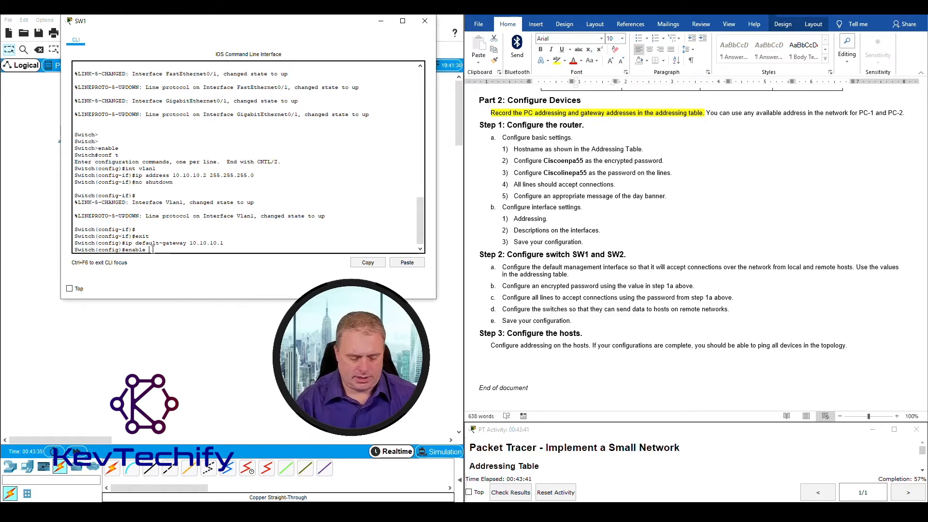
text(secret)
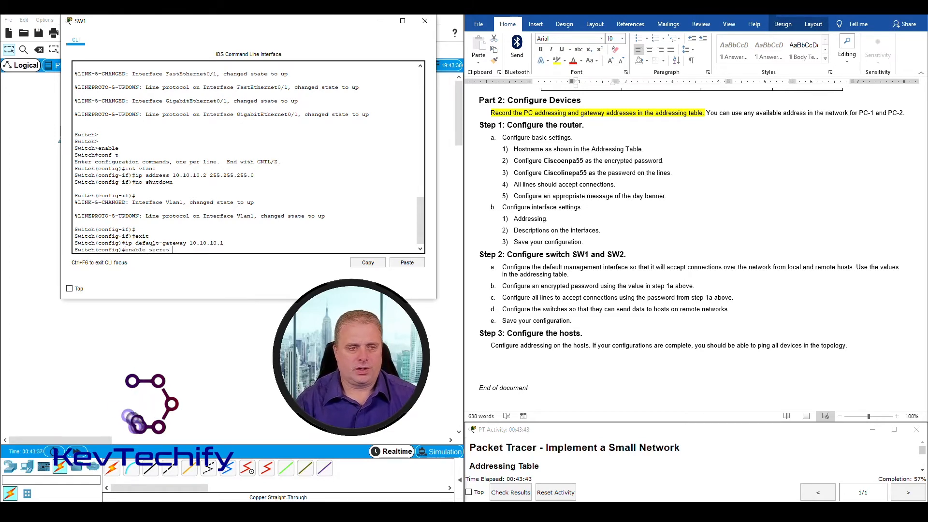
text( CIsco)
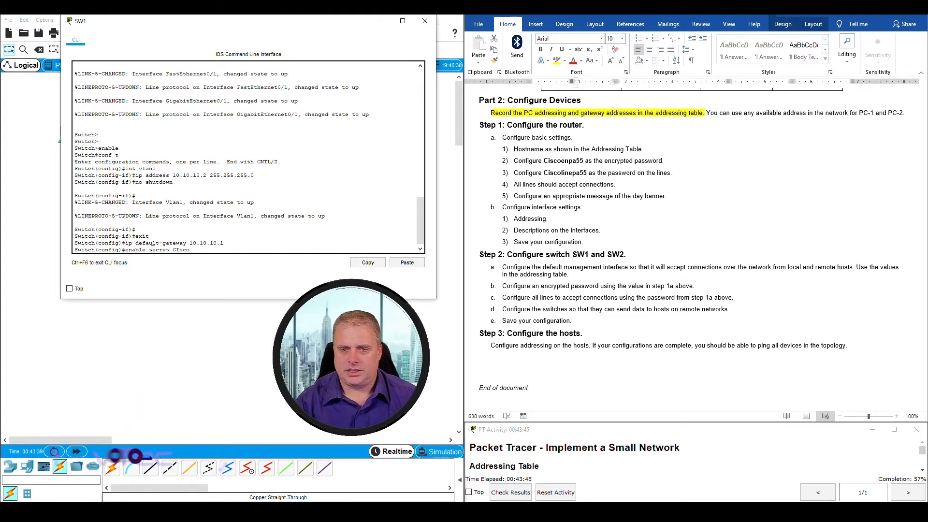
text(enpa55)
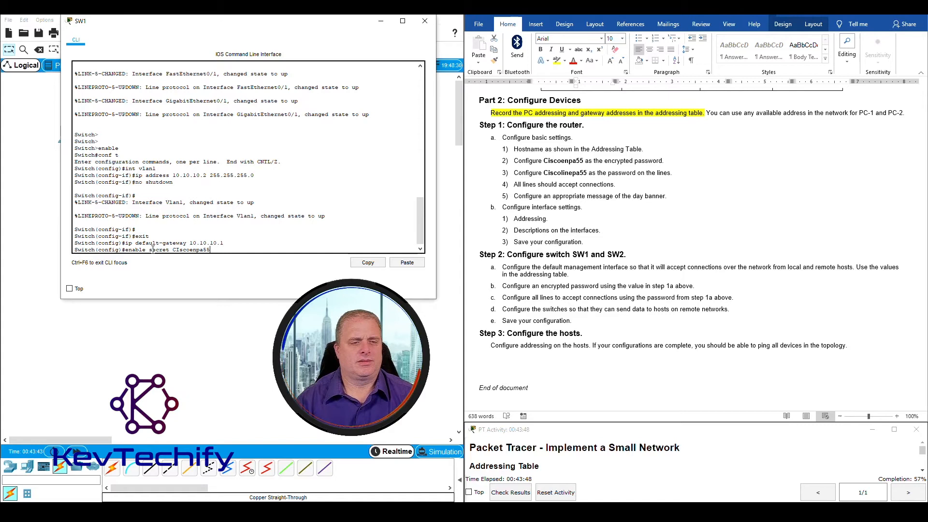
key(Left)
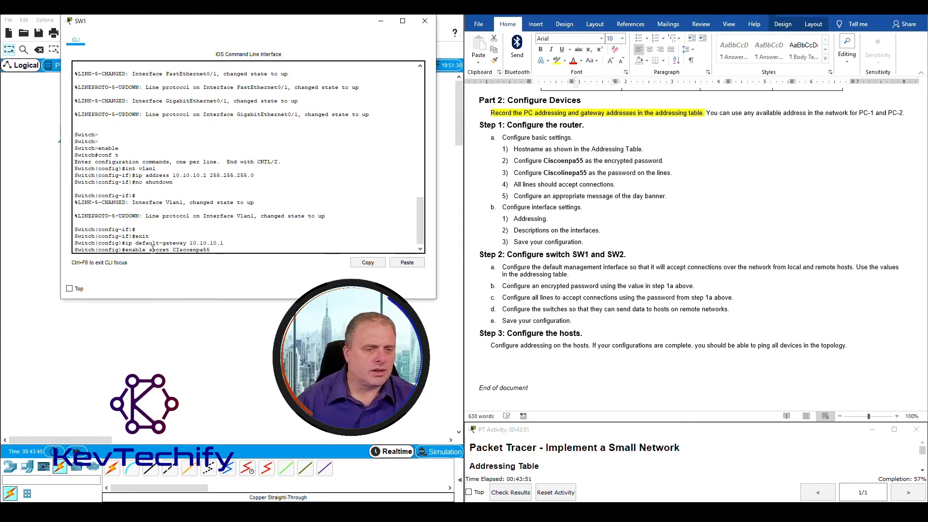
key(BackSpace)
text(i)
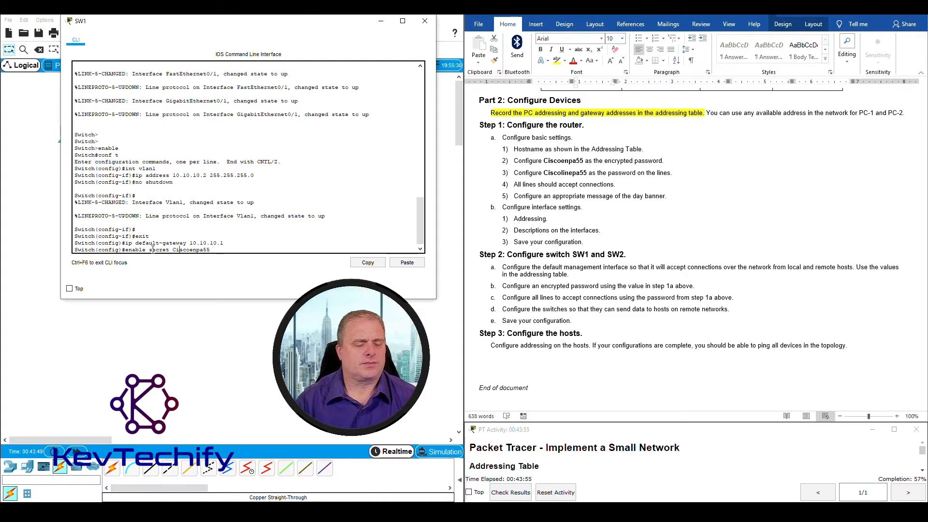
key(Return)
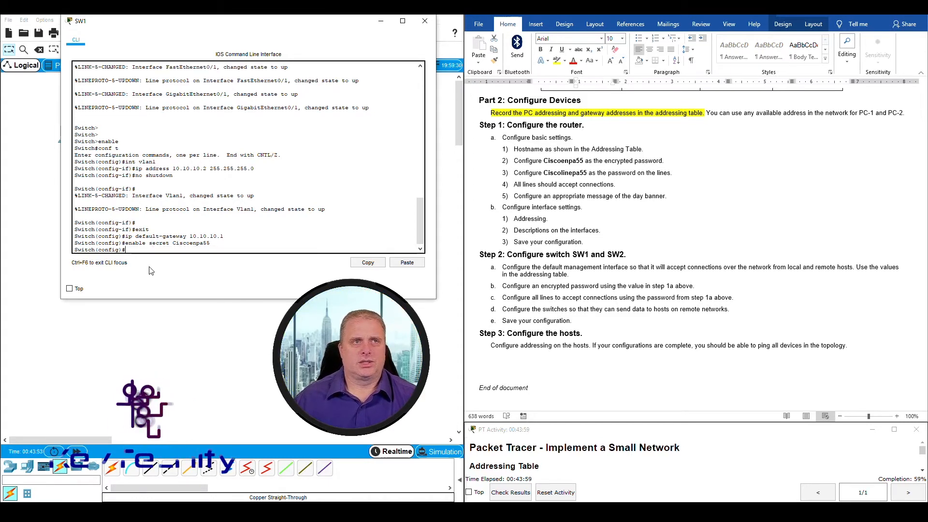
On line con 0, set the lab's line password and enable login
click(567, 298)
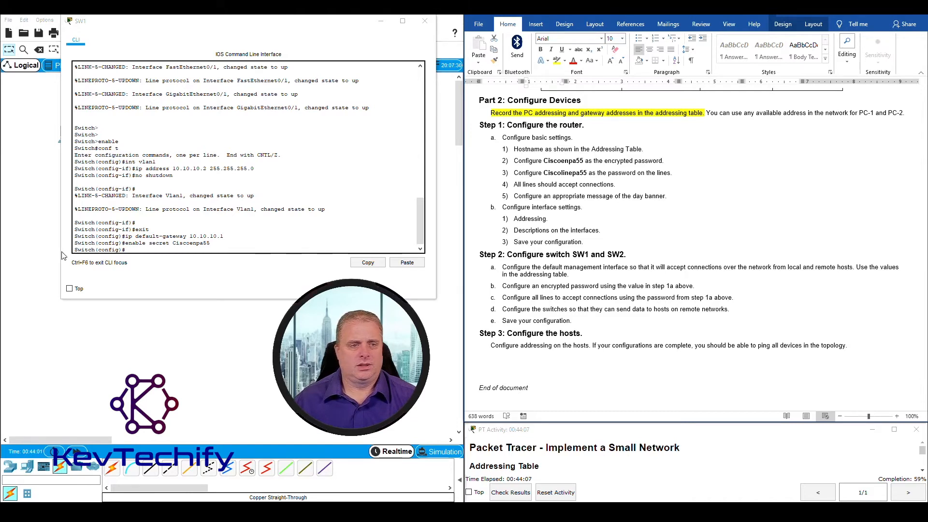
click(141, 249)
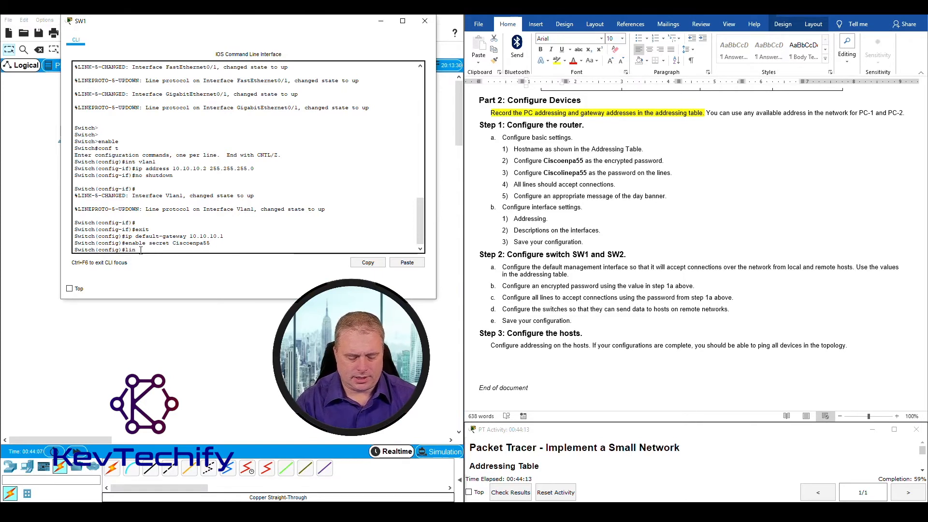
text(e con 0)
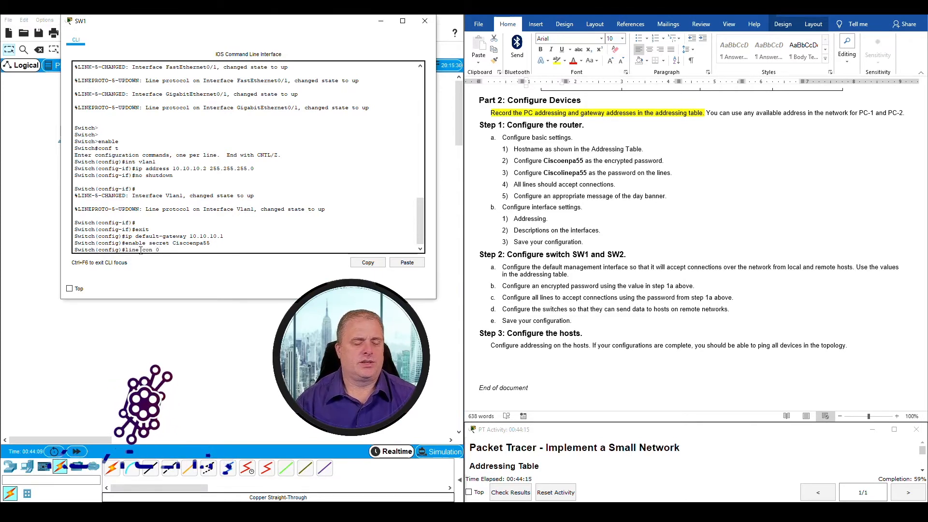
key(Return)
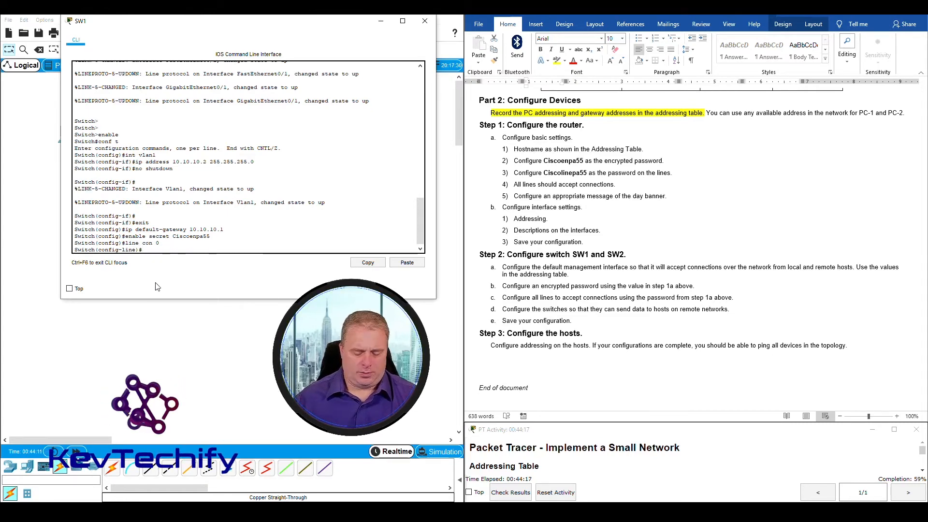
text(pa)
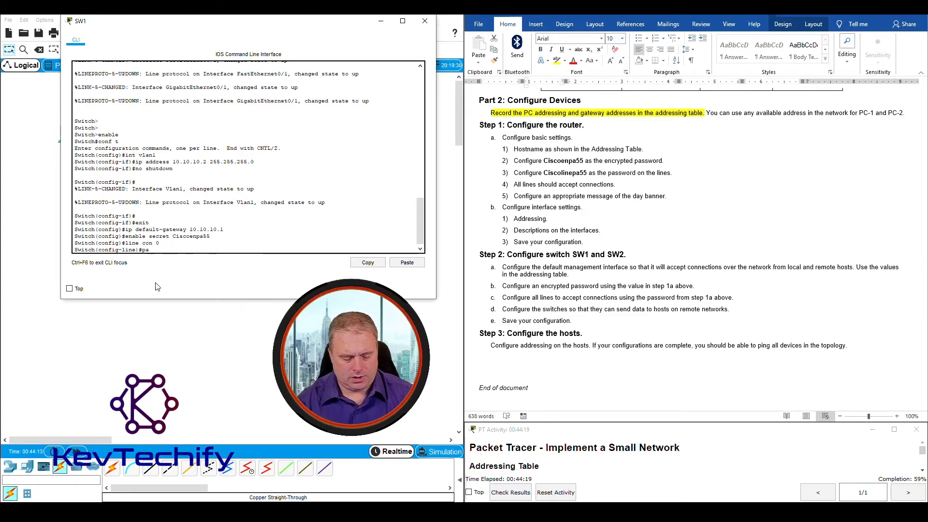
text(ssword Ci)
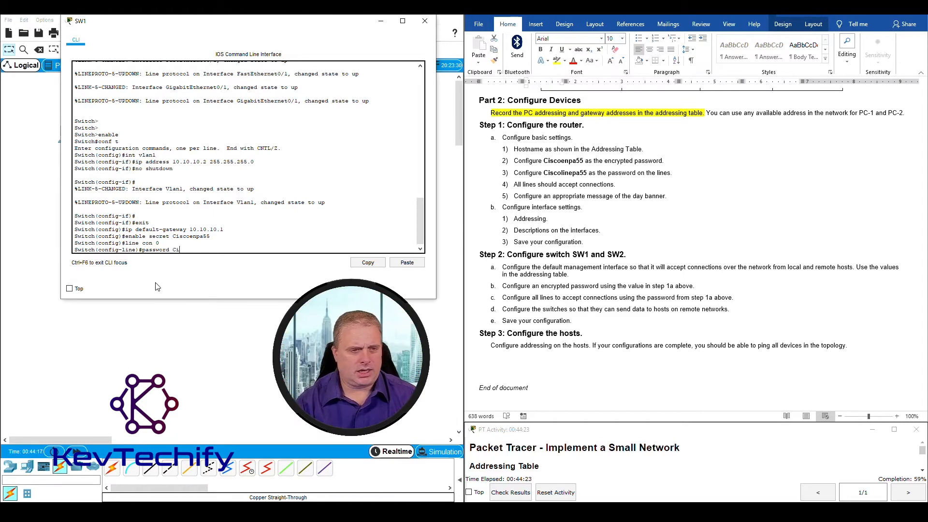
text(sco)
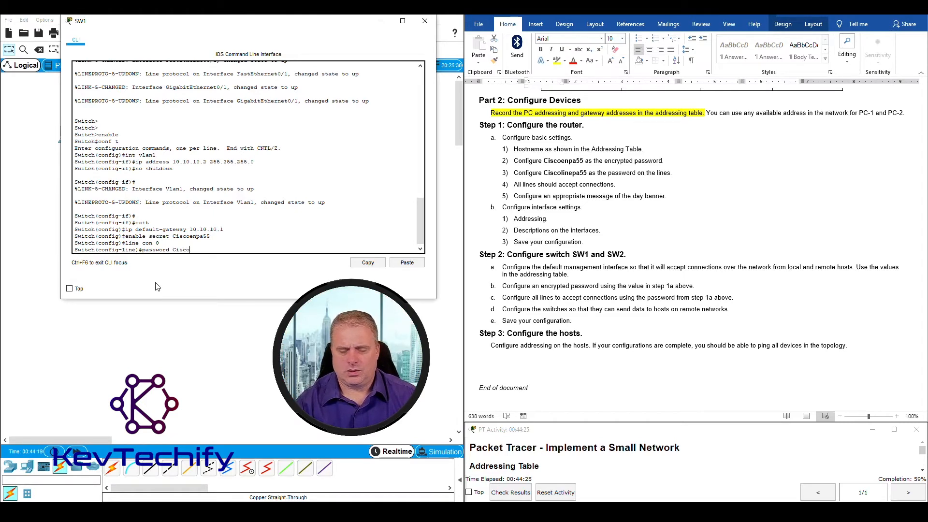
text(linepa)
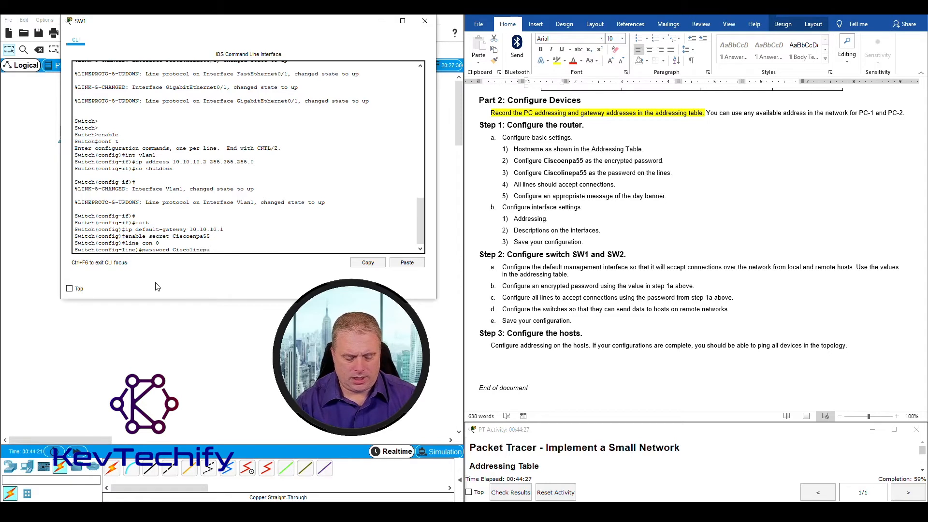
text(55)
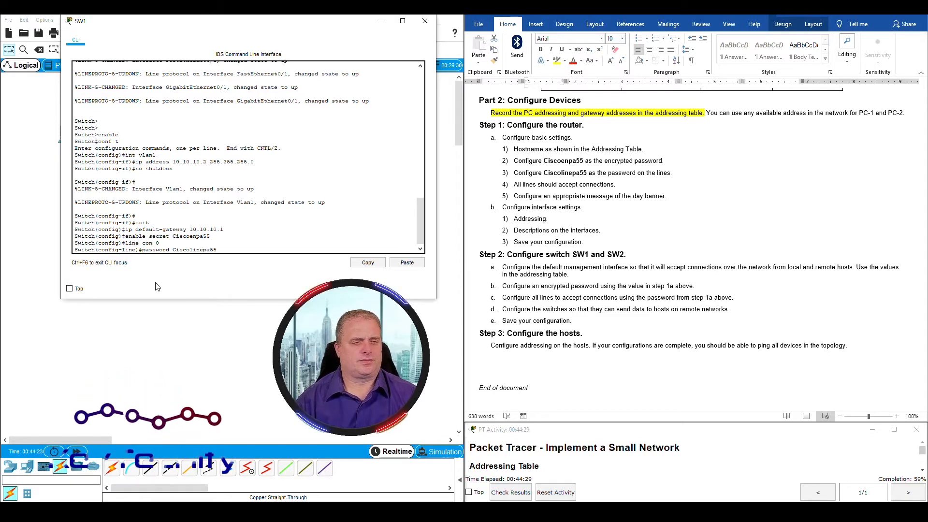
key(Return)
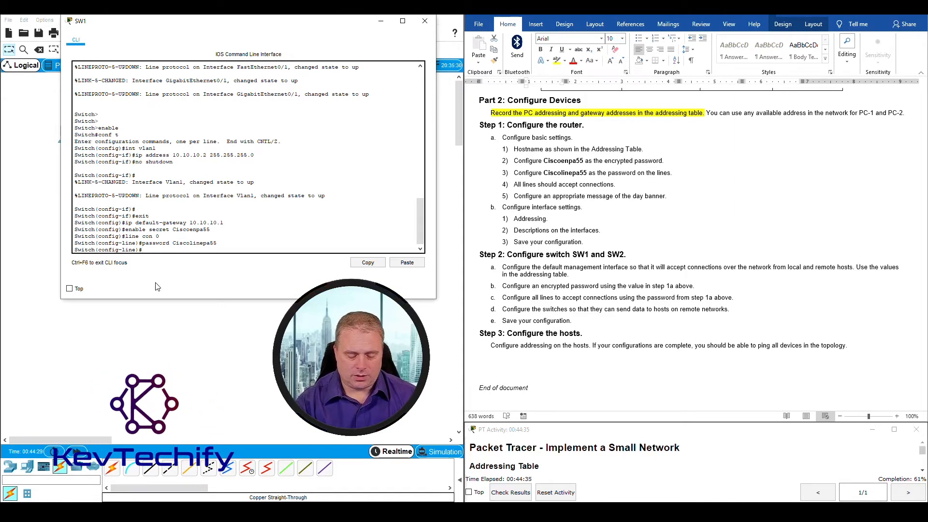
text(login)
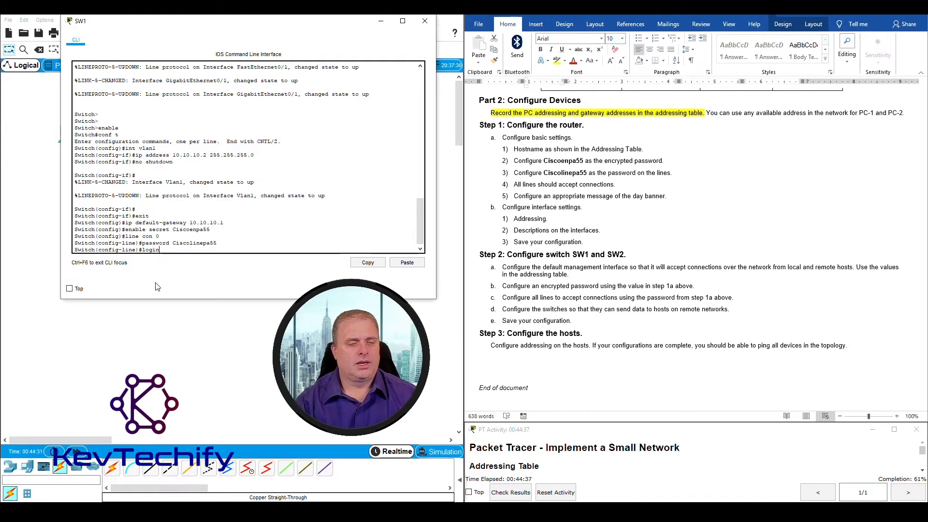
key(Return)
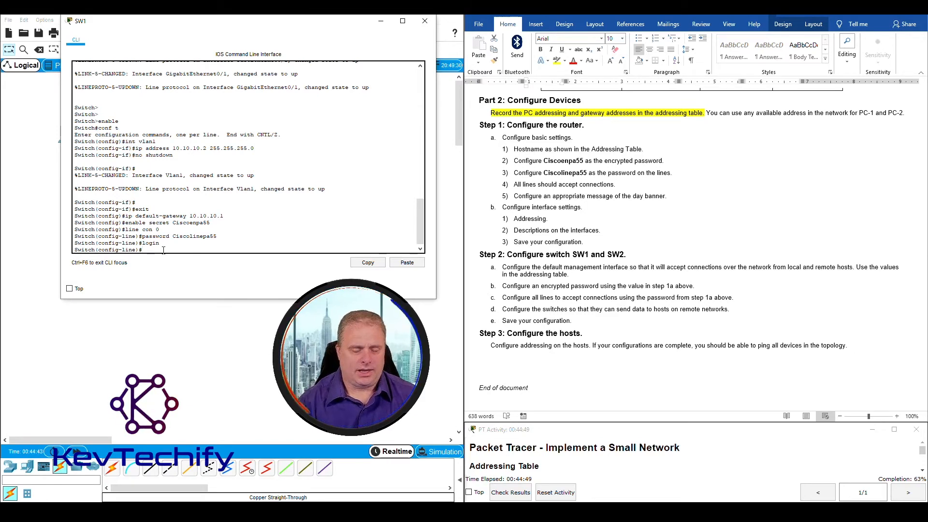
On line vty 0 4, set the same line password and enable login
text(v)
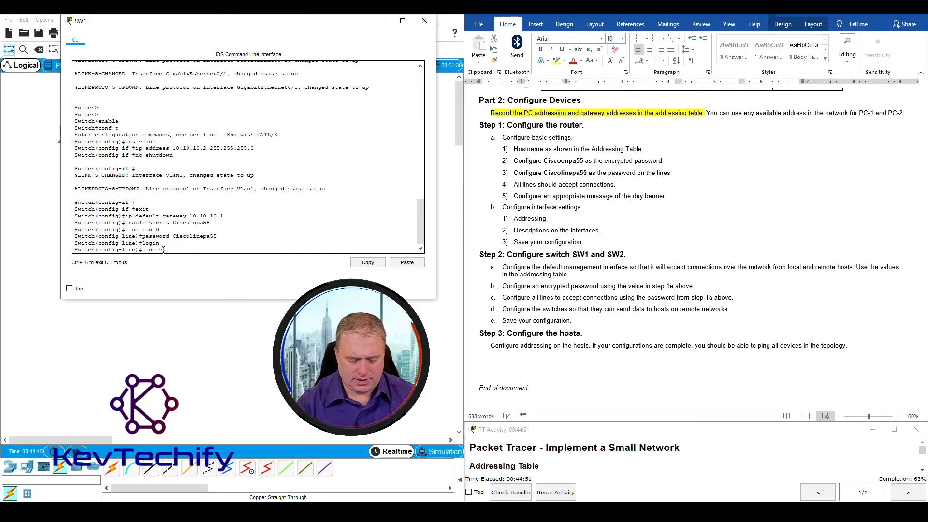
text(ty 0 4)
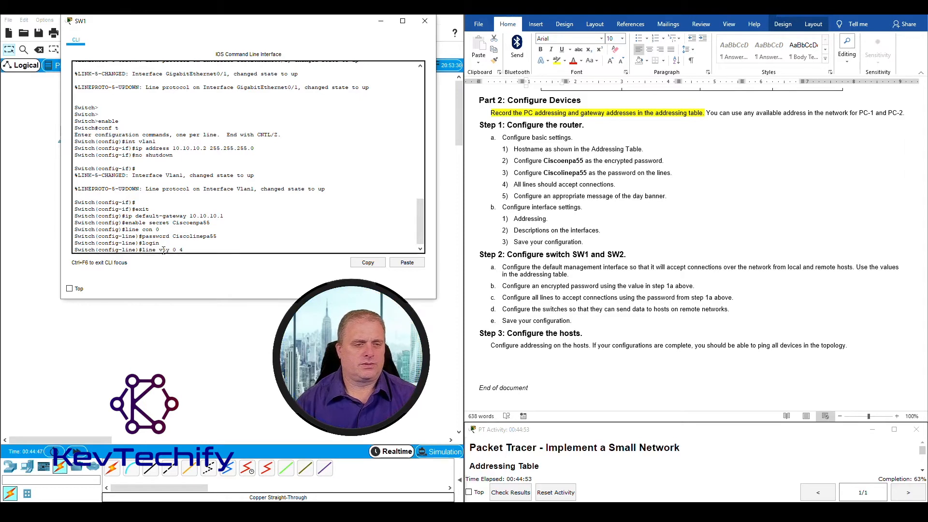
key(Return)
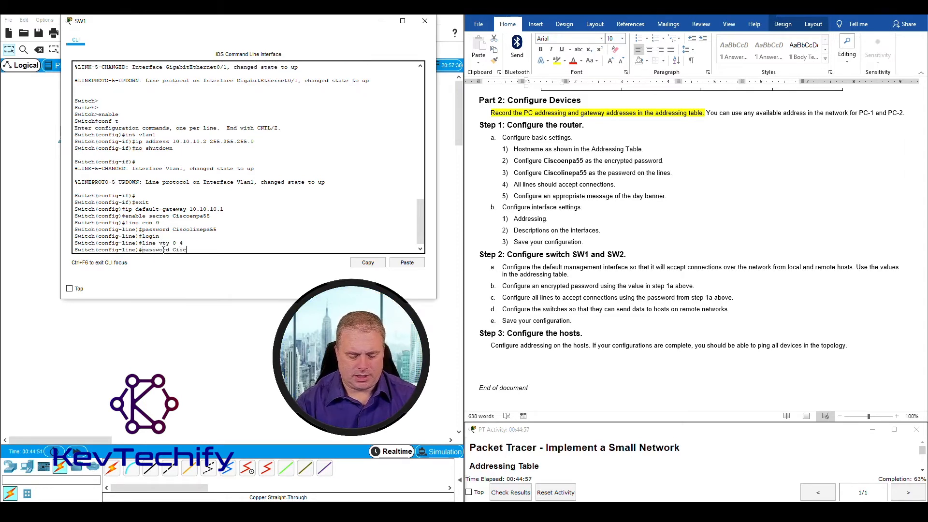
text(password Cisco)
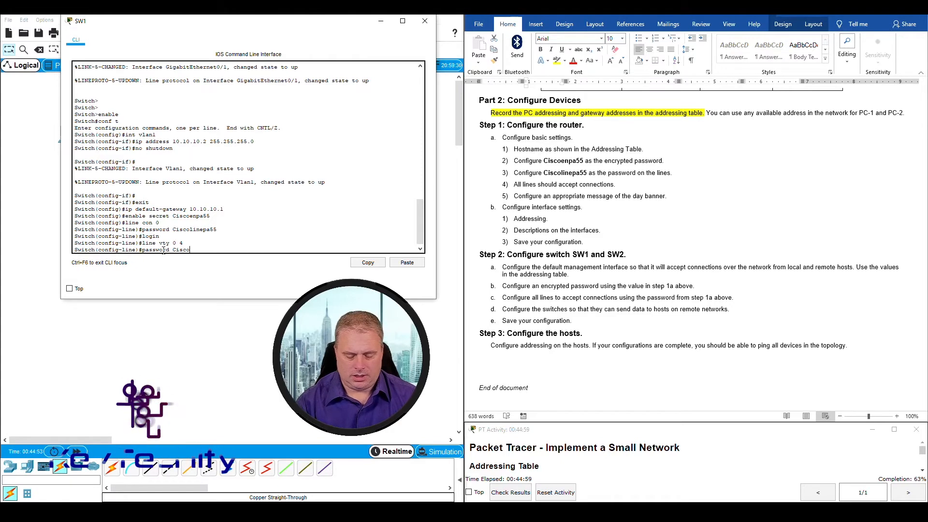
text(linep)
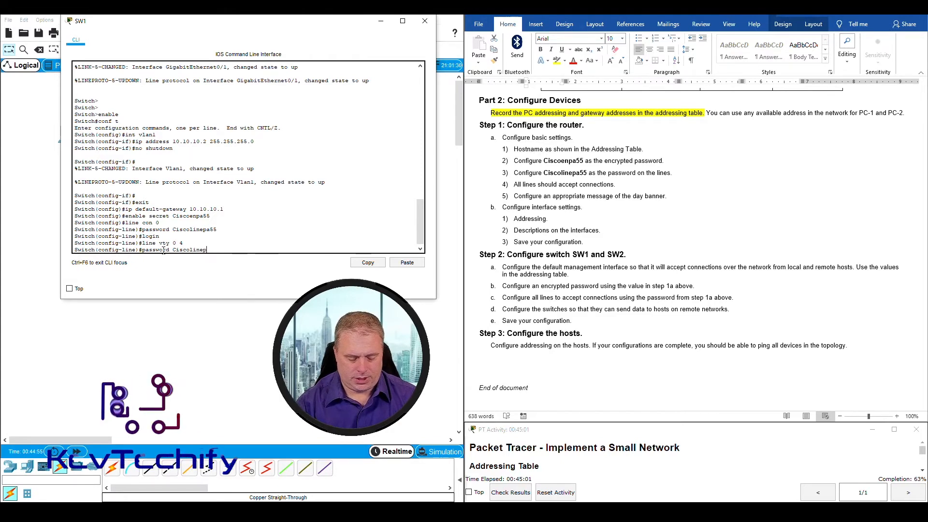
text(a55)
key(Return)
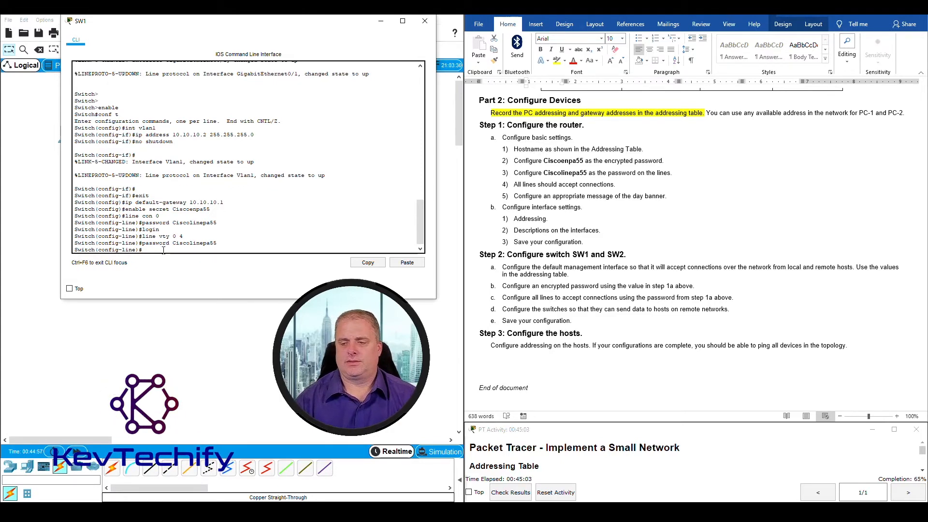
text(l)
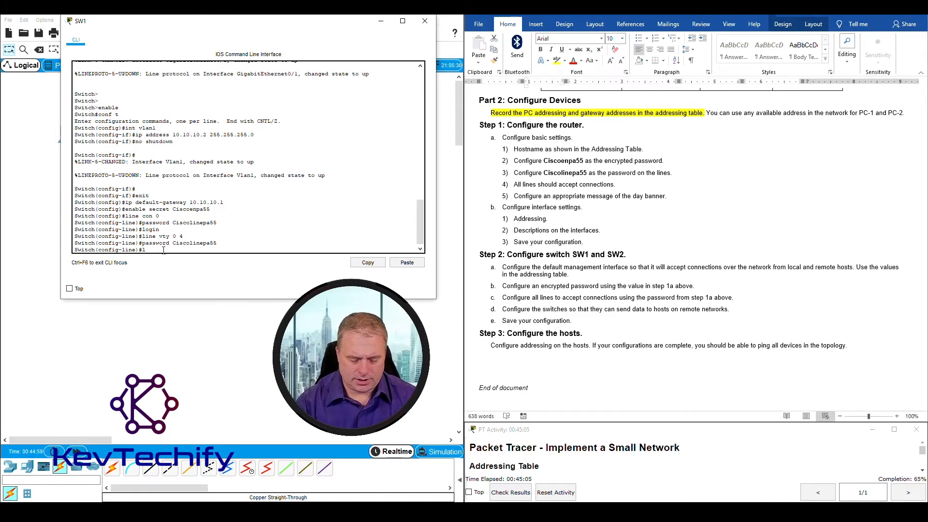
text(o)
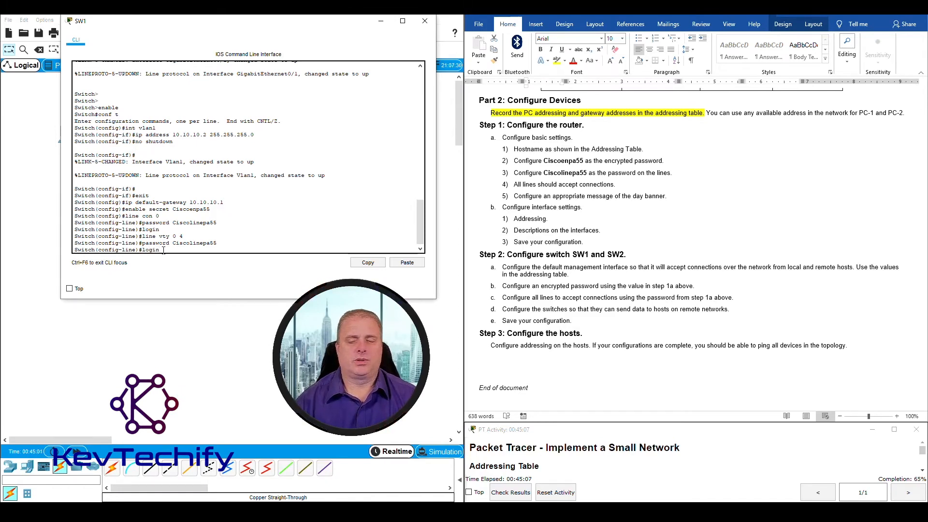
text(gin)
key(Return)
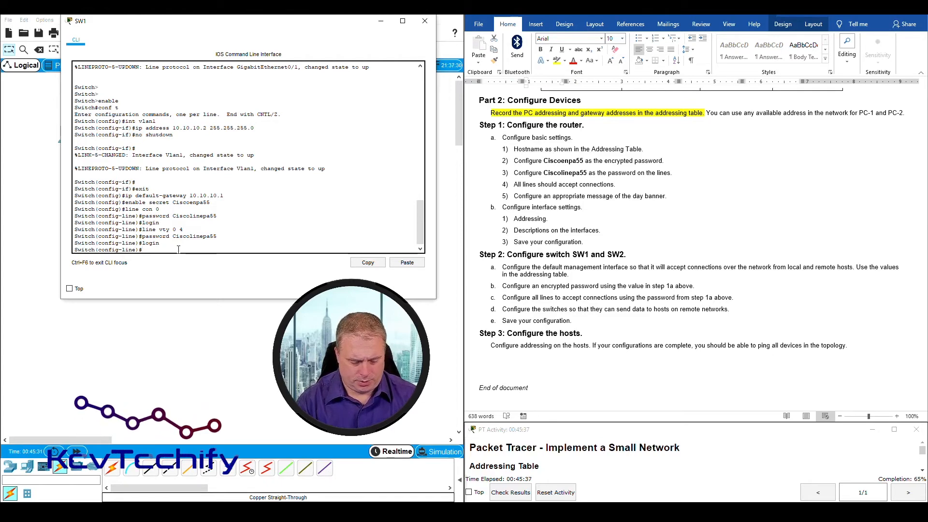
Return to global configuration and set the switch hostname to SW1
text(exit)
key(Return)
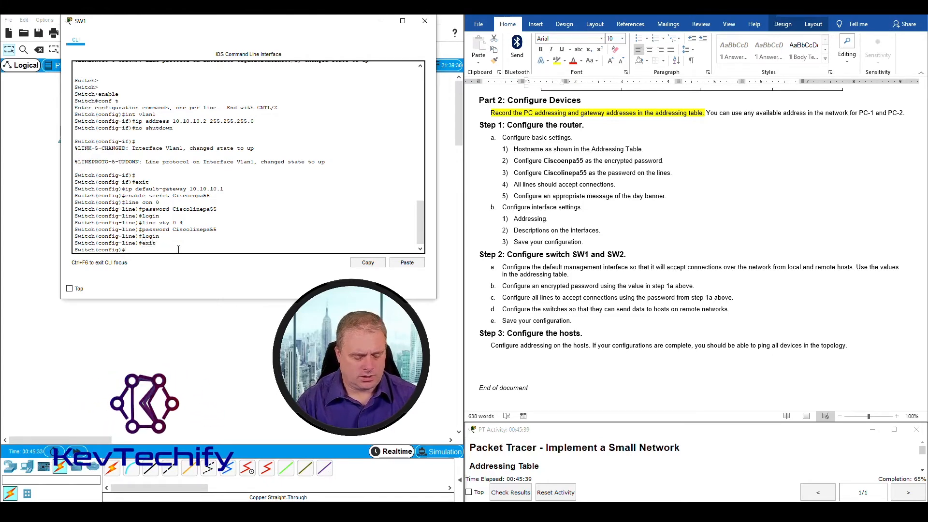
text(hostname SW1)
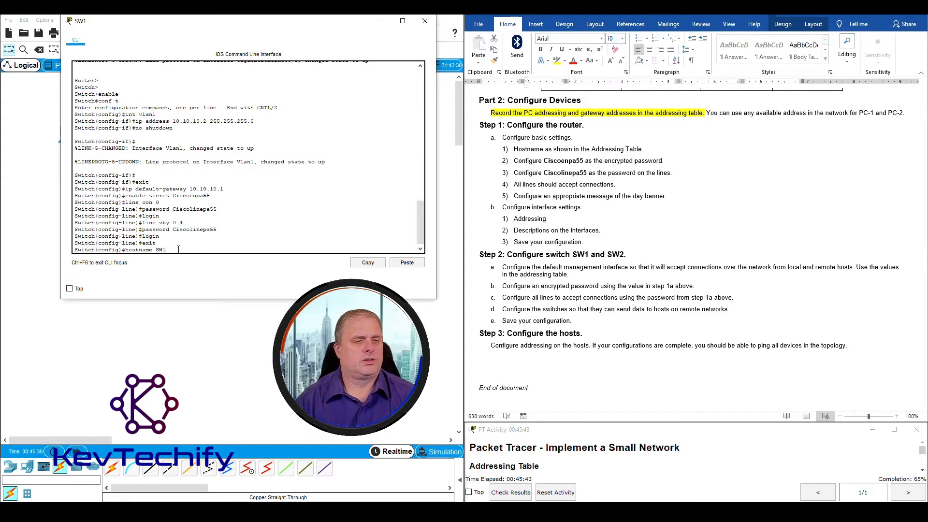
key(Return)
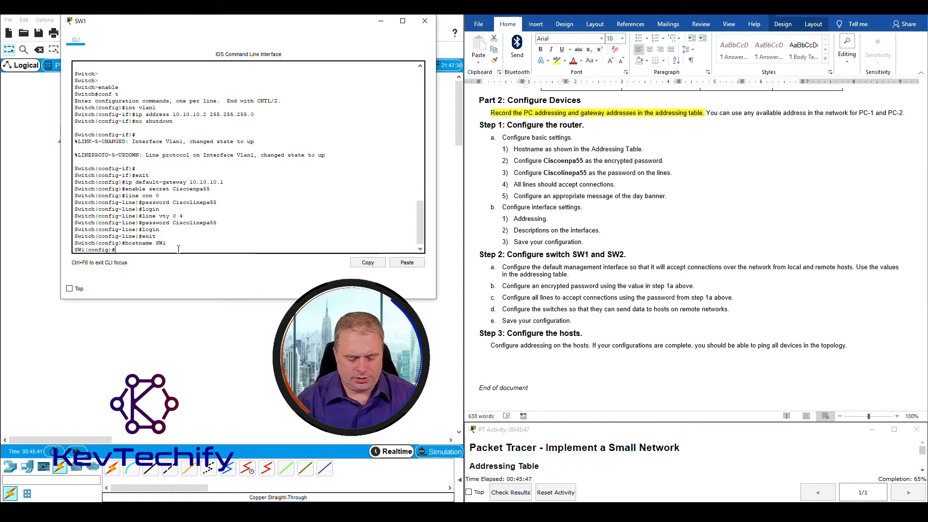
Attempt copy run start from config mode and highlight the resulting invalid-input error
text(copy run start)
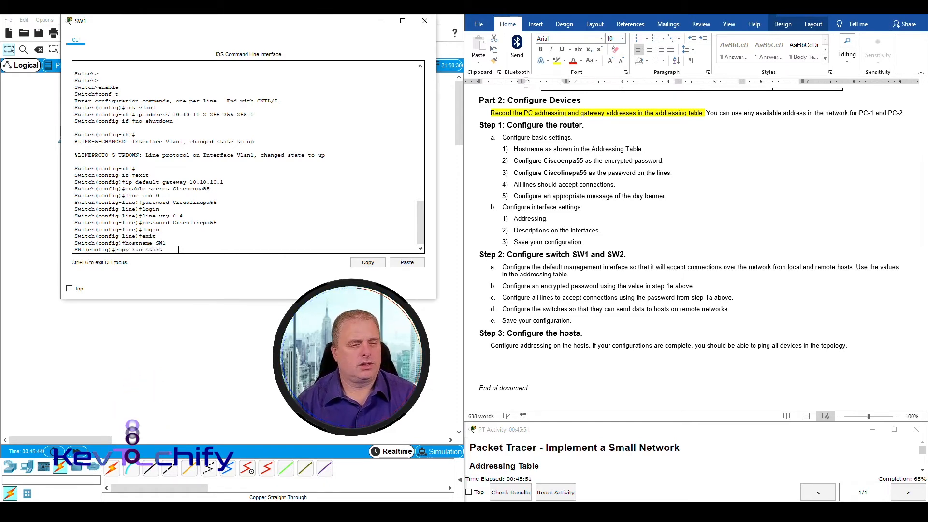
key(Return)
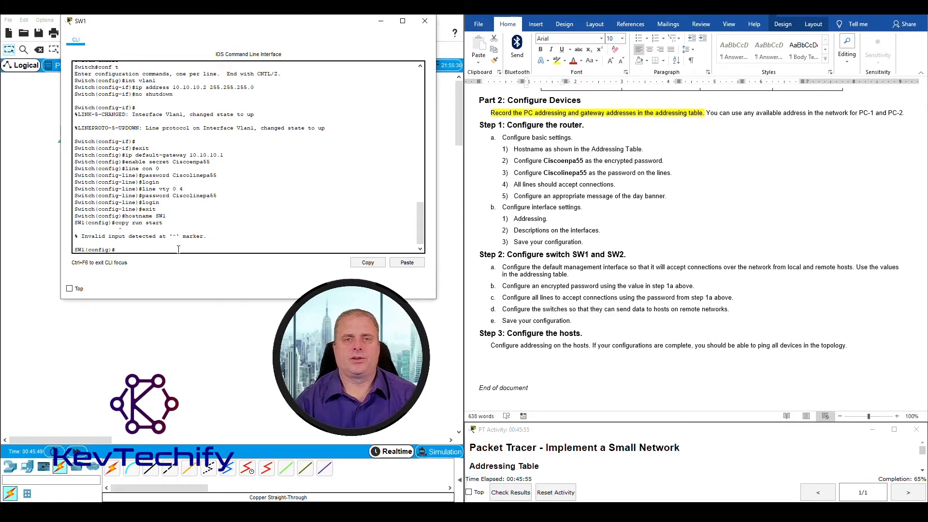
text(ex)
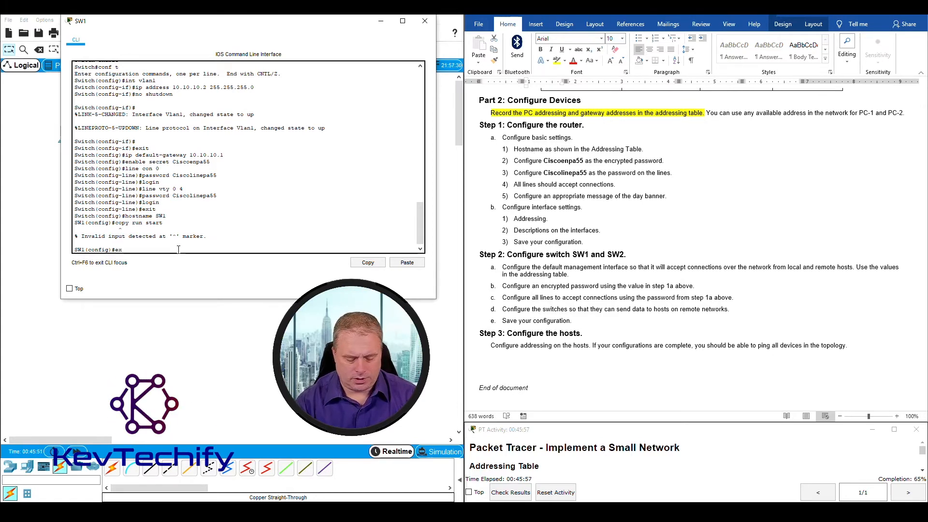
text(it)
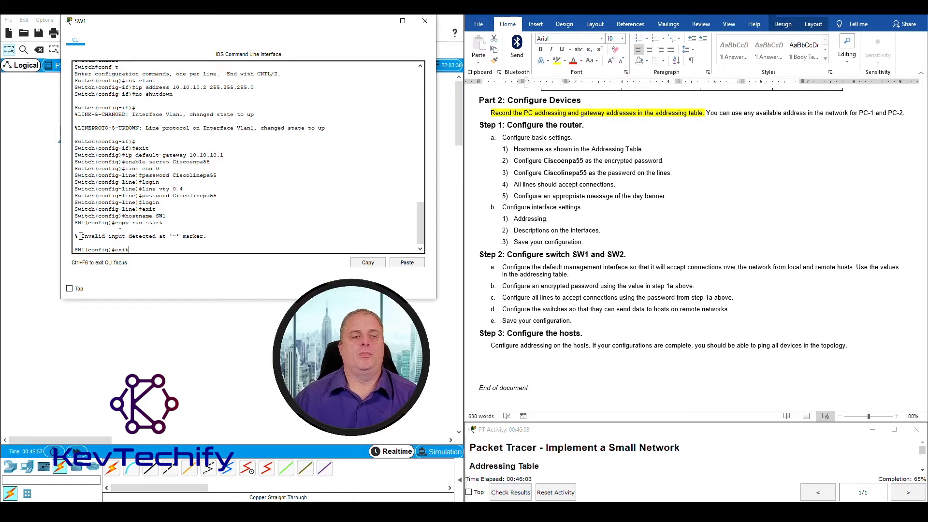
drag(81, 236, 204, 236)
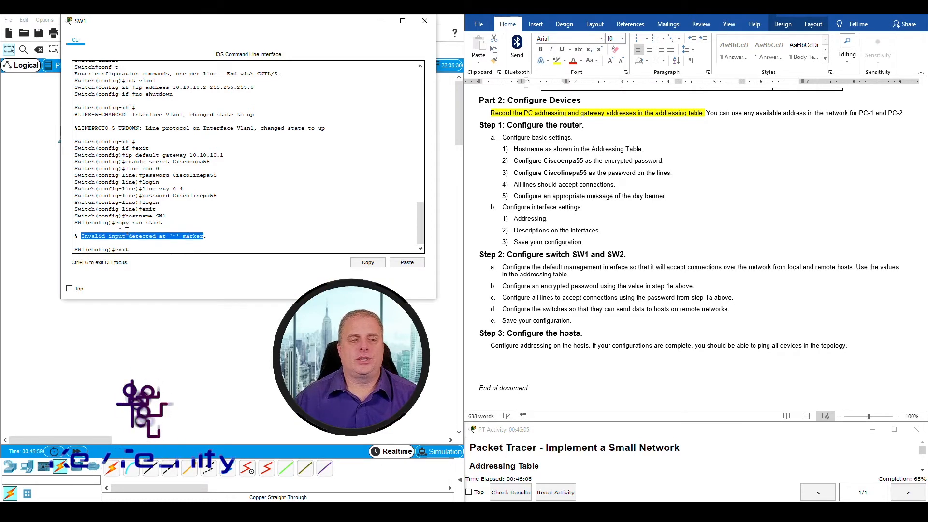
drag(115, 223, 163, 223)
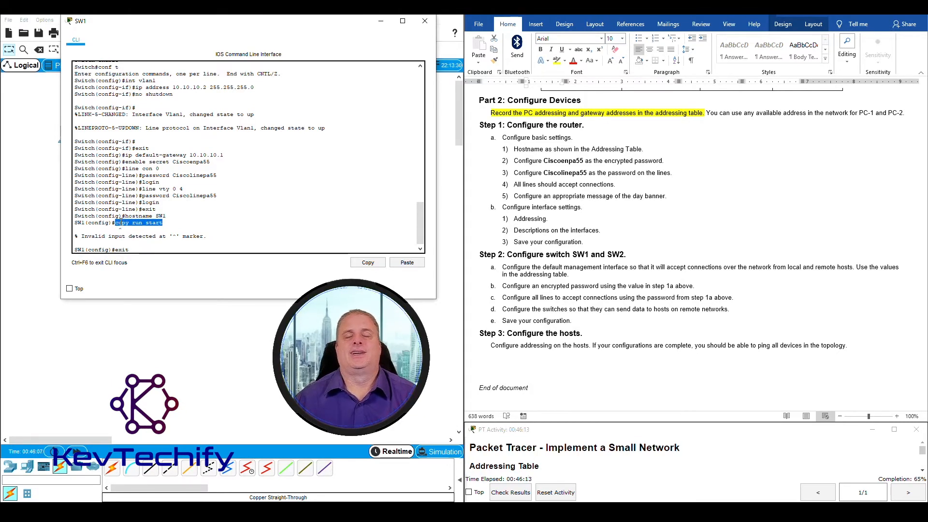
Exit to SW1#, save running-config to startup-config with the default name, and close SW1's window
click(139, 250)
text(exit)
key(Return)
key(Return)
key(Return)
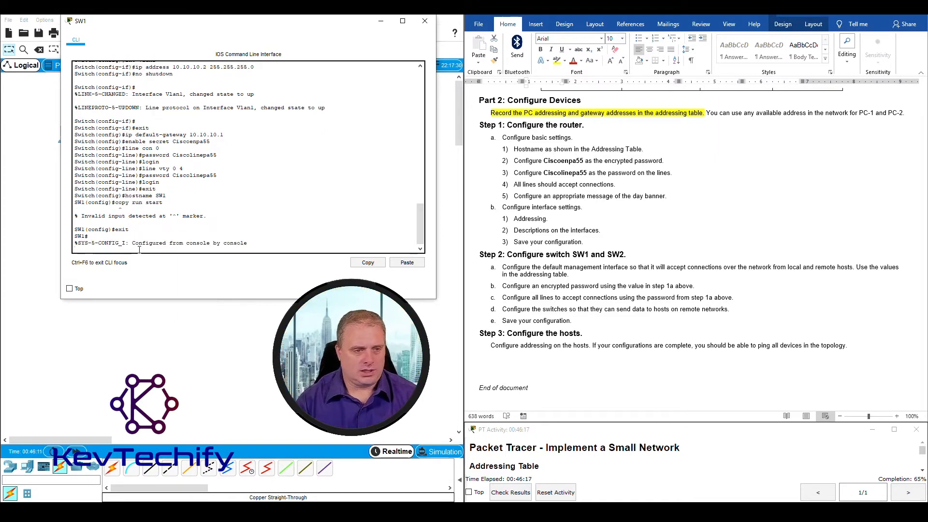
text(copy)
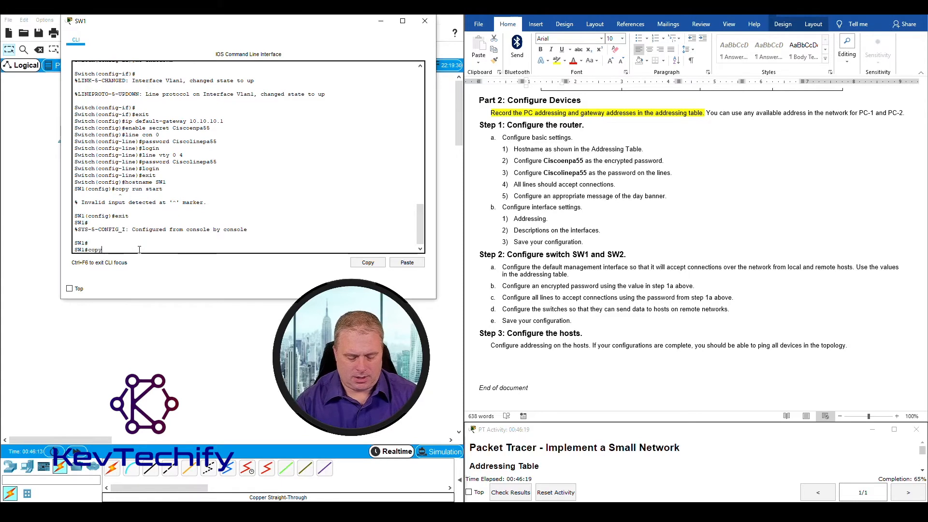
text( run start)
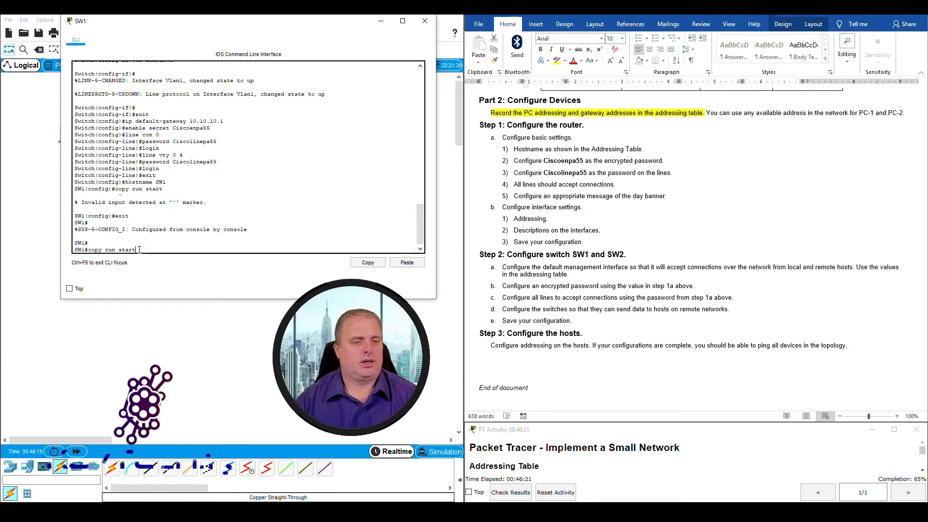
key(Return)
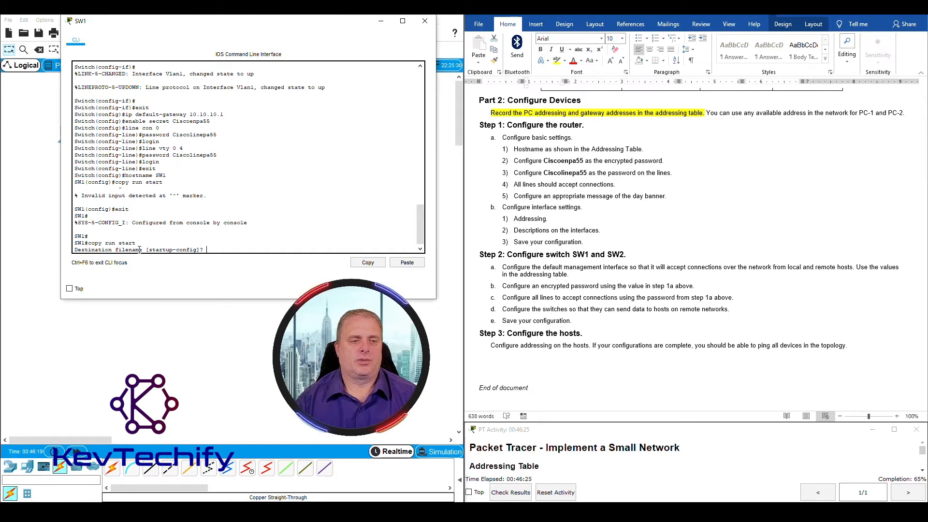
key(Return)
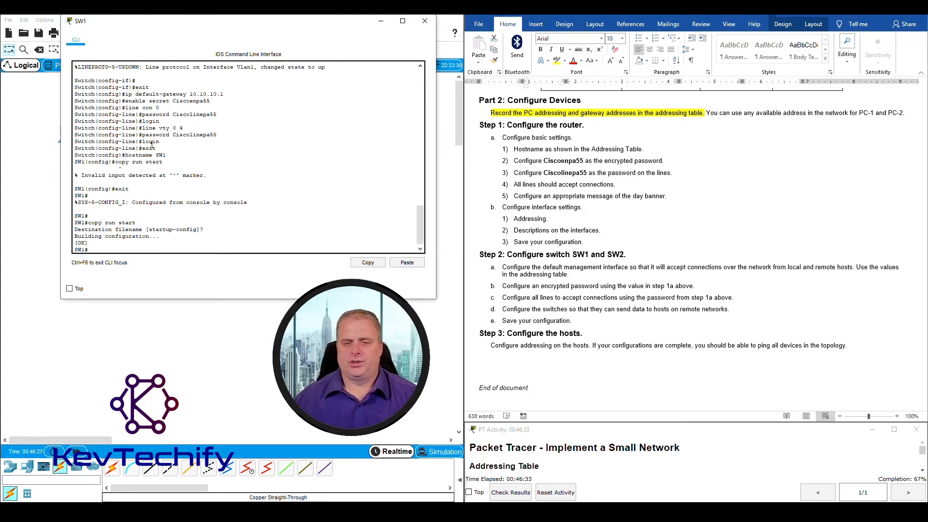
click(424, 21)
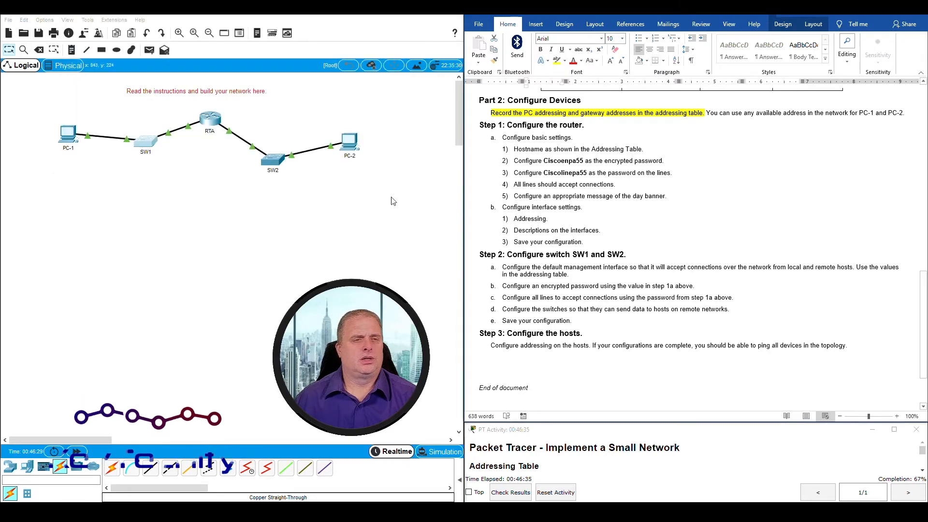
Open SW2's CLI window and reposition and widen it at the upper left
click(270, 162)
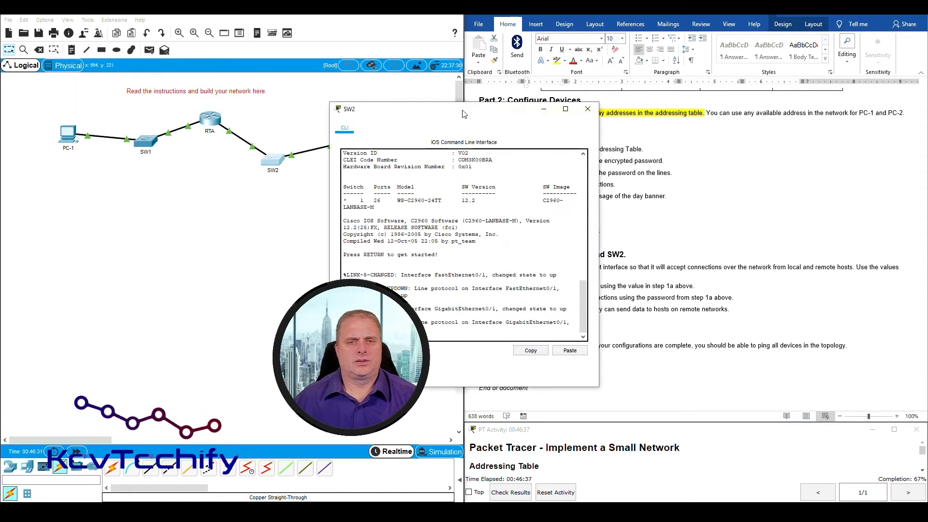
drag(462, 111, 182, 38)
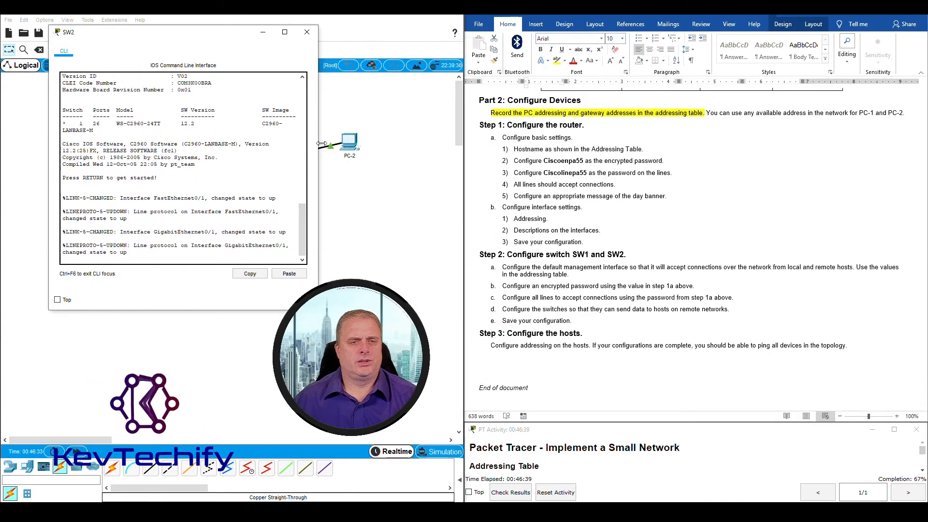
drag(318, 144, 437, 143)
drag(336, 35, 310, 21)
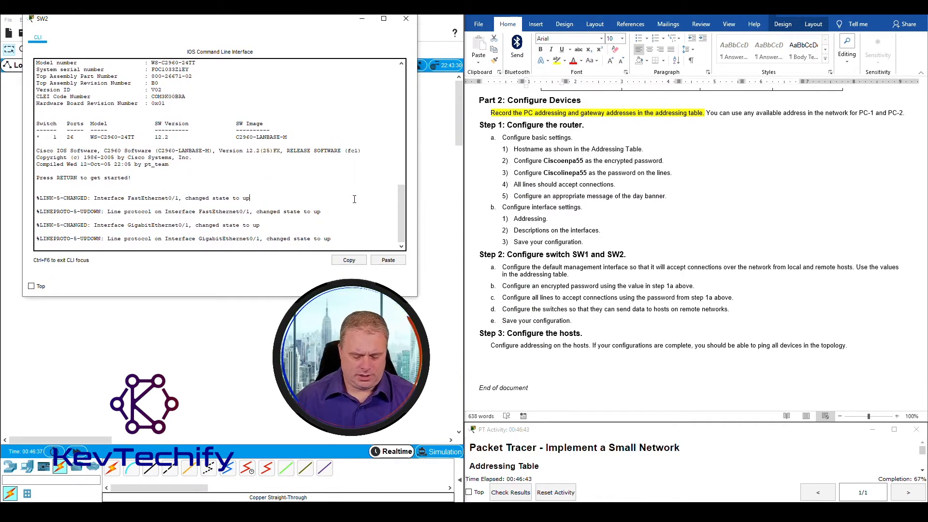
Enter privileged mode with en, then global configuration mode with conf t on SW2
key(Return)
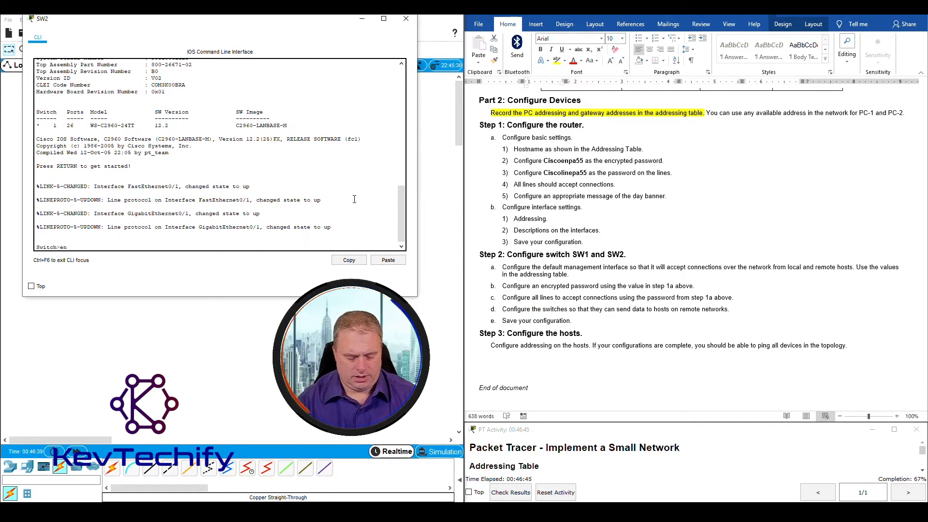
text(en)
key(Return)
text(c)
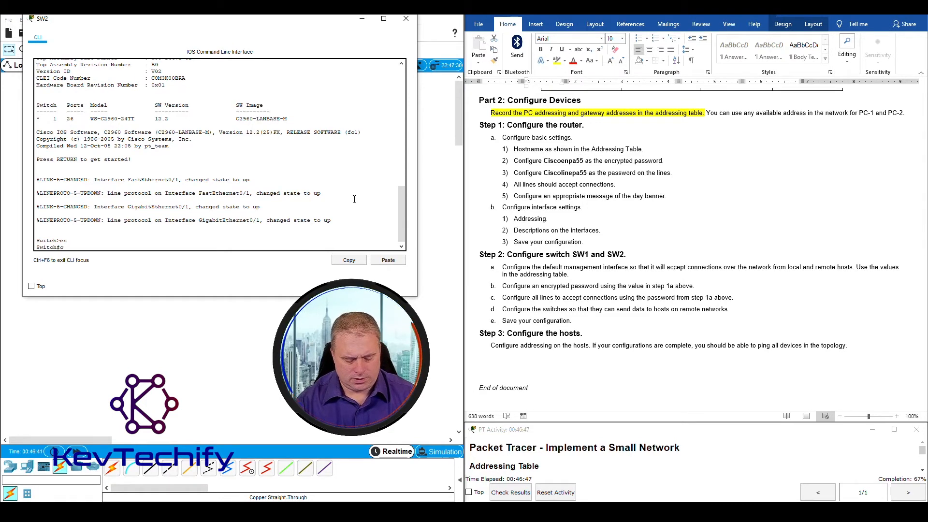
text(onf t)
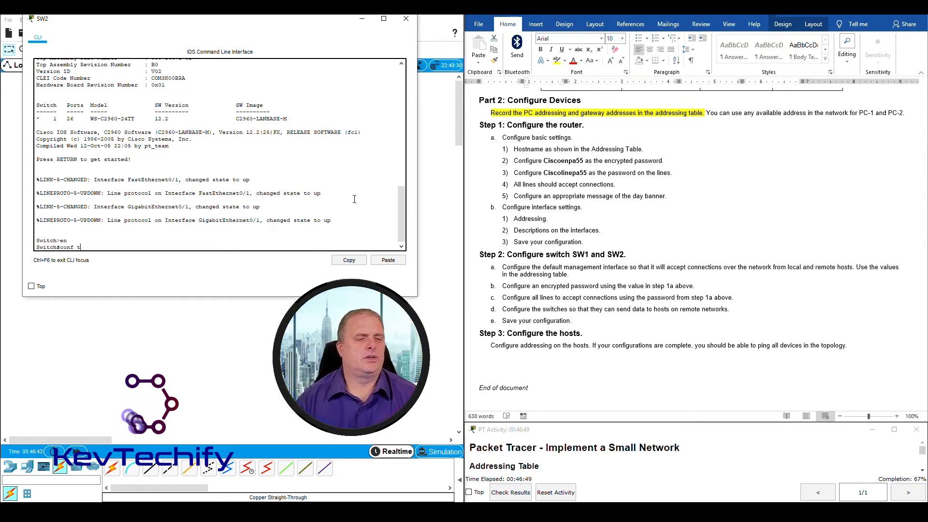
key(Return)
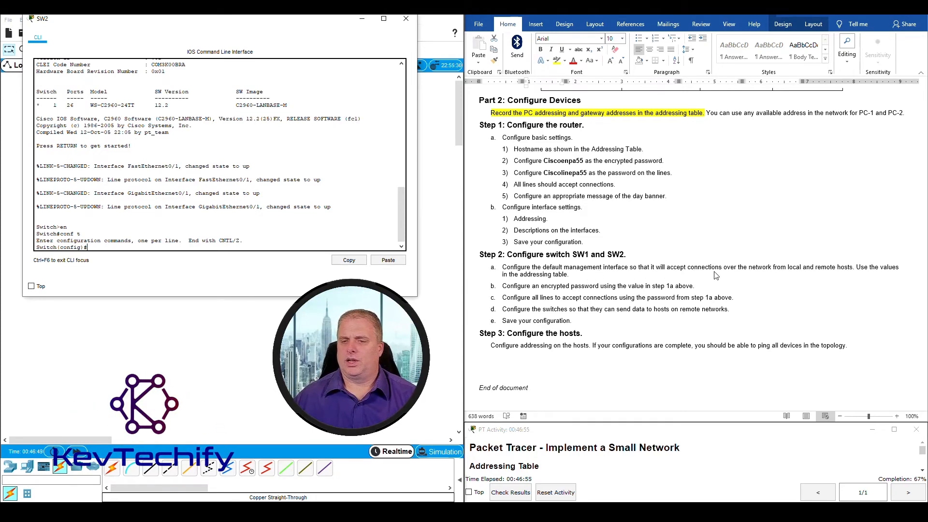
Highlight SW2's row, including mask and gateway, in the lab's addressing table
scroll(717, 276, up, 20)
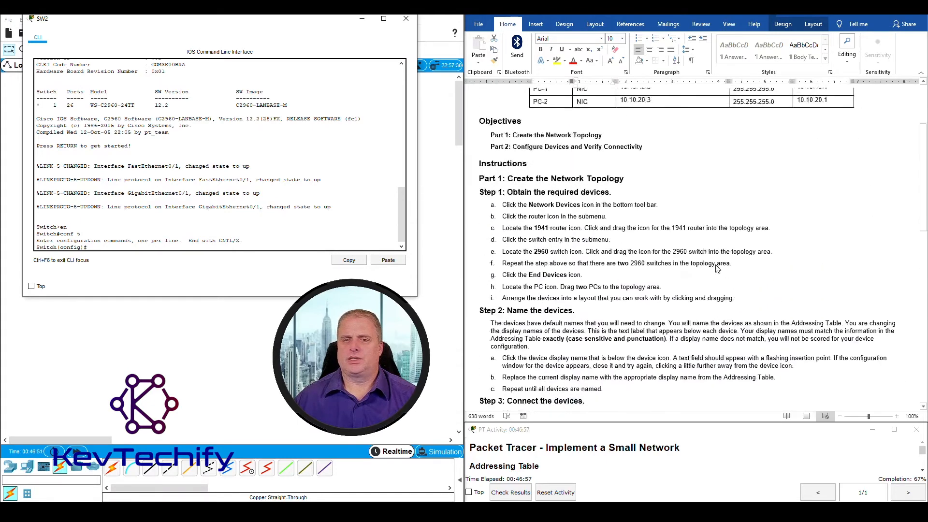
scroll(717, 269, up, 2)
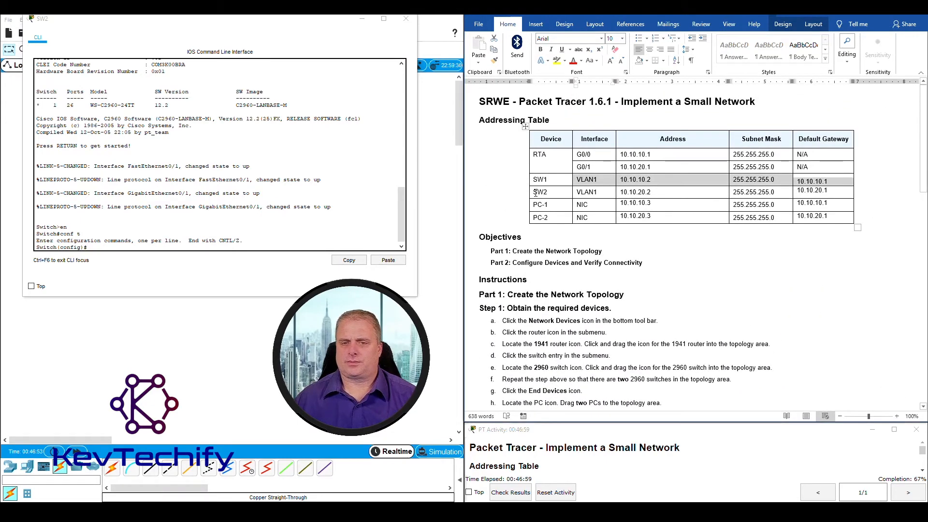
drag(534, 193, 648, 192)
drag(721, 192, 813, 192)
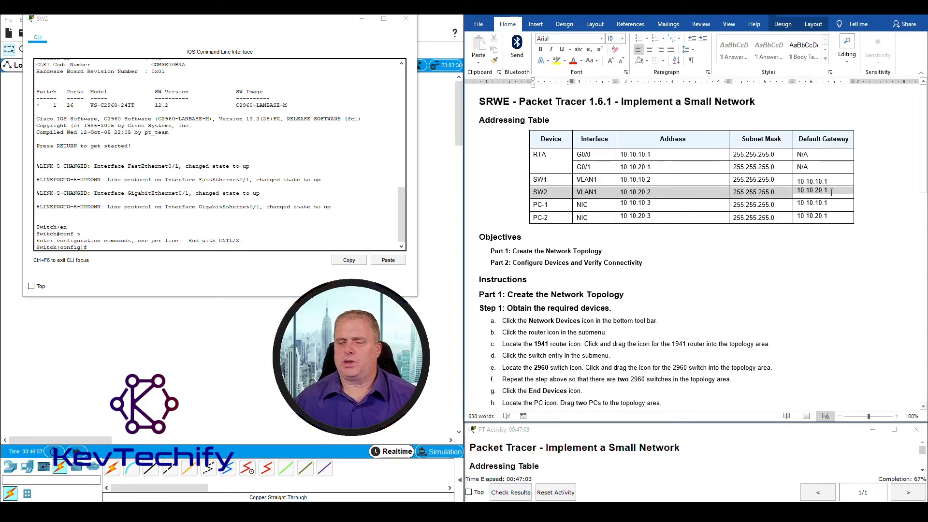
Try int vlan and ip address 10.10.20.2 255.255.255.0, note both errors, then start retyping int vlan 1
click(112, 246)
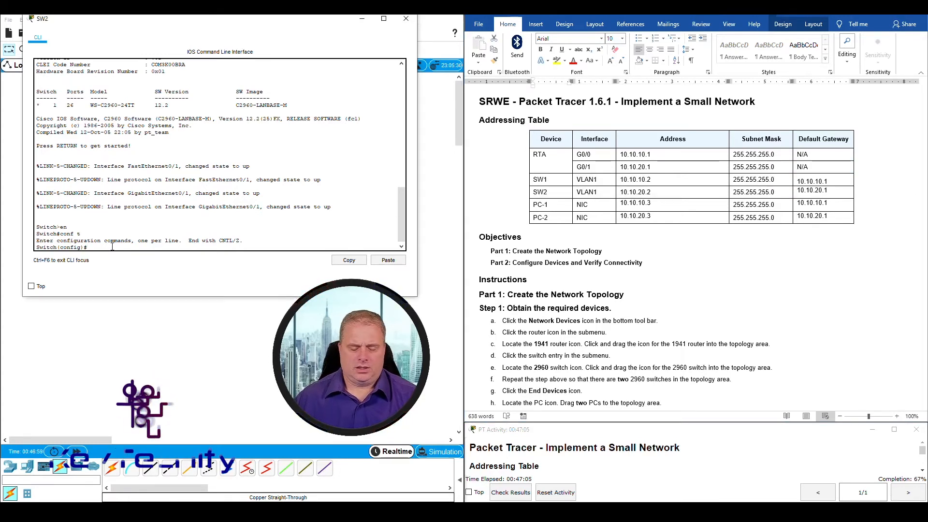
text(int vla)
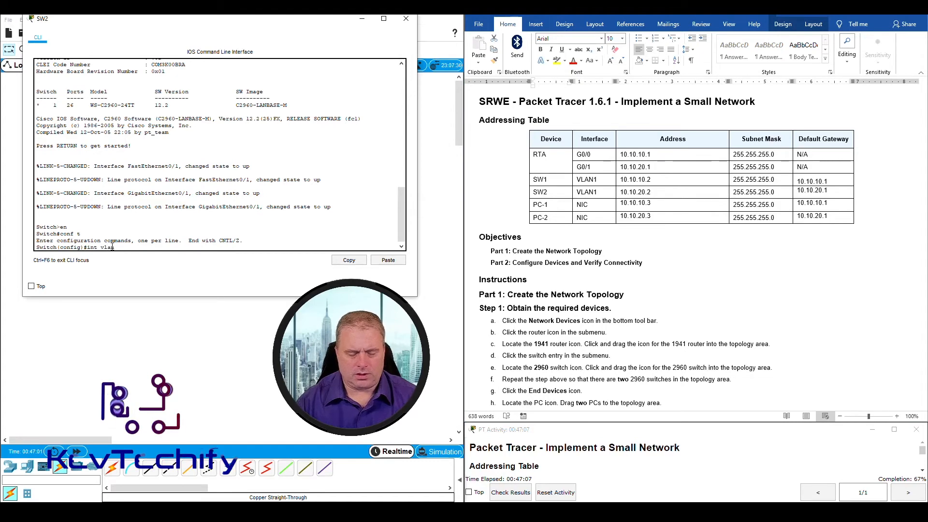
text(n)
key(Return)
text(ip a)
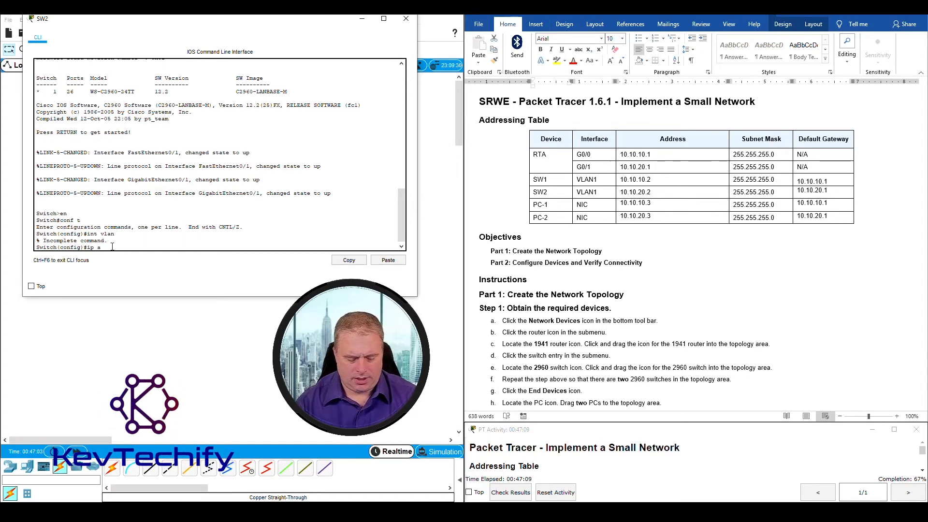
text(ddress )
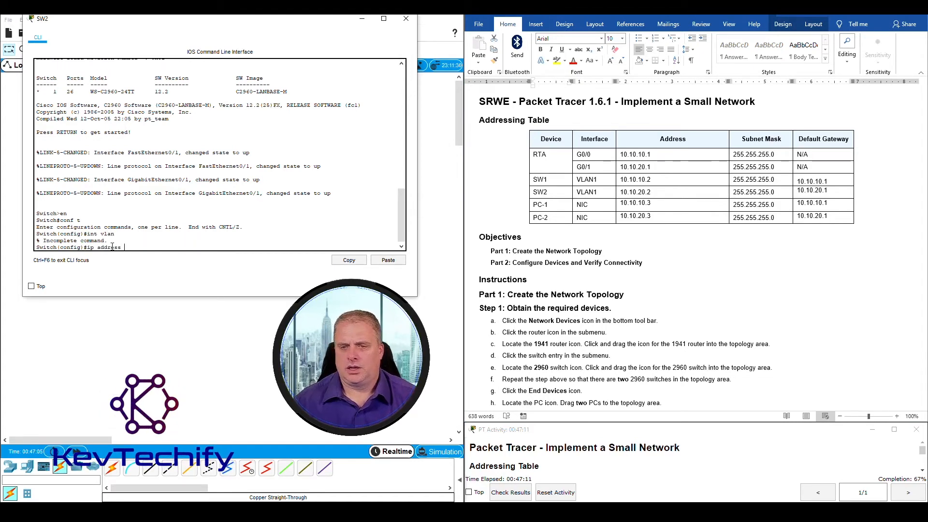
text(10.10.)
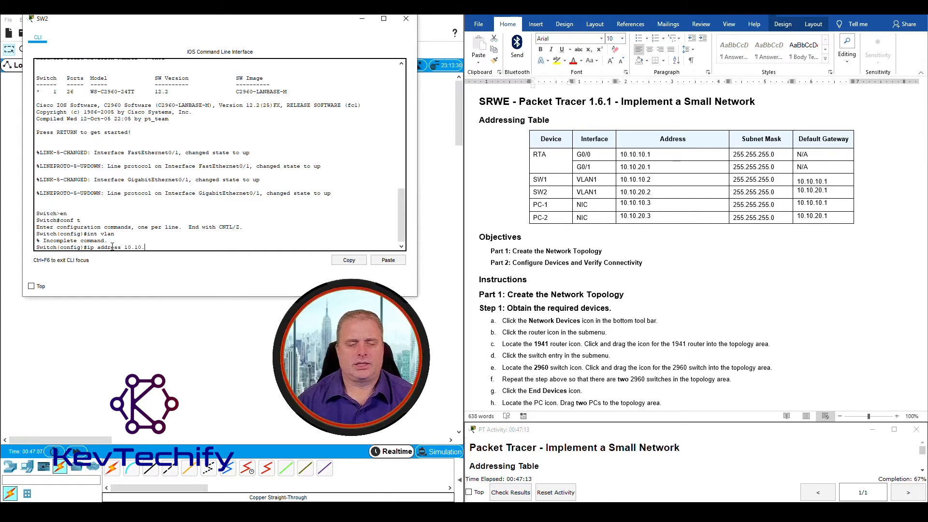
text(20.)
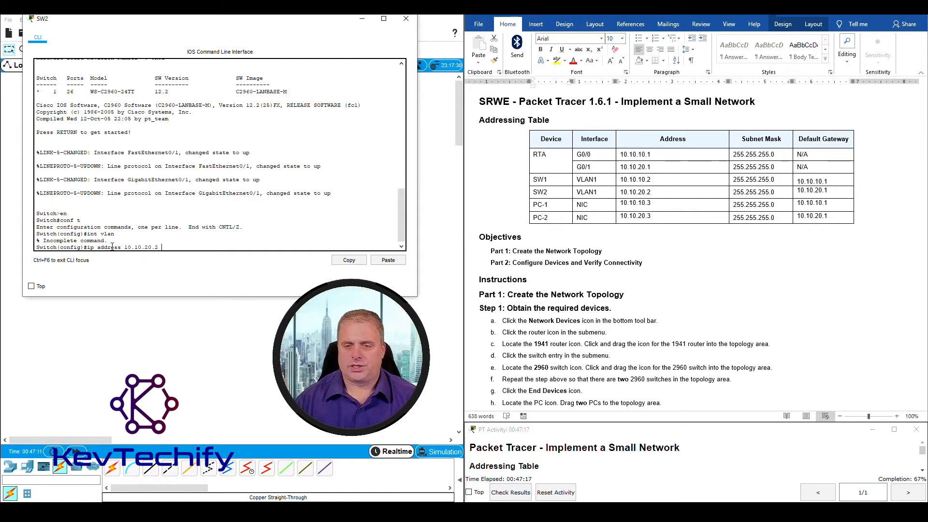
text(2)
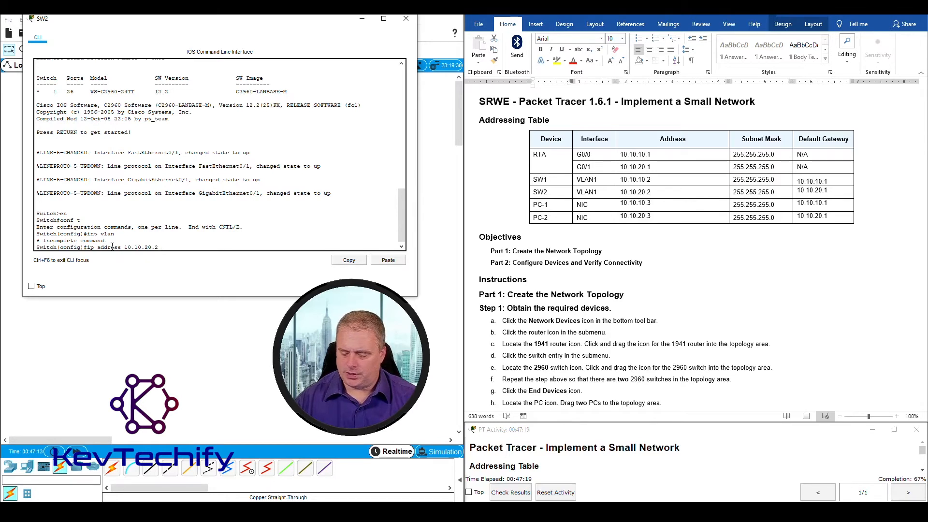
text( 255.2)
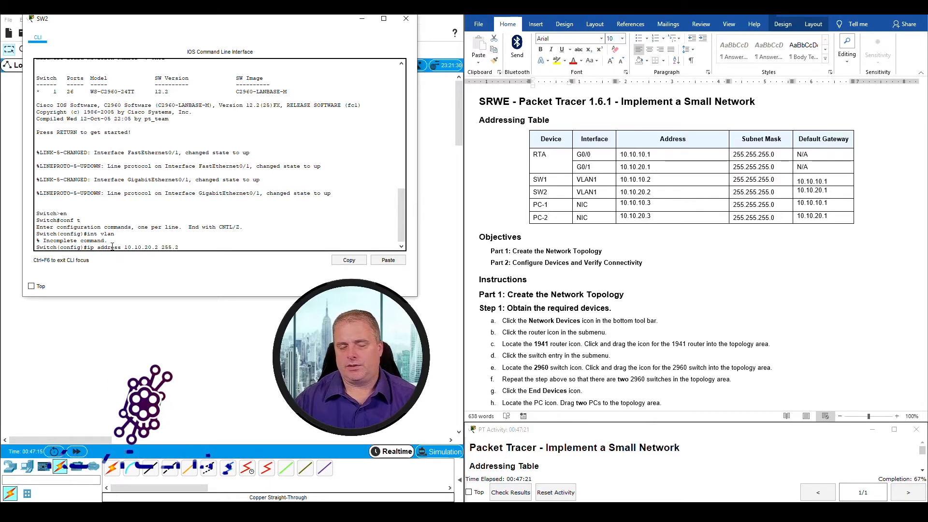
text(55.255.0)
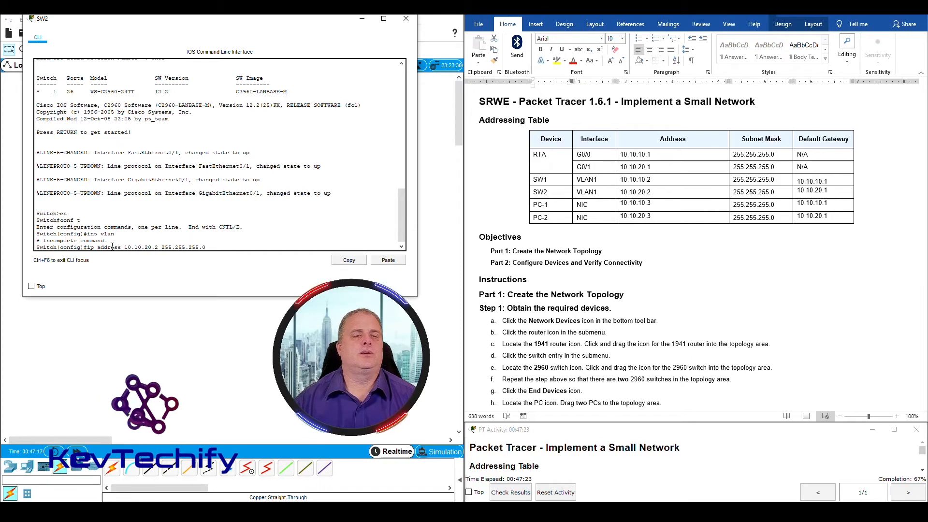
key(Return)
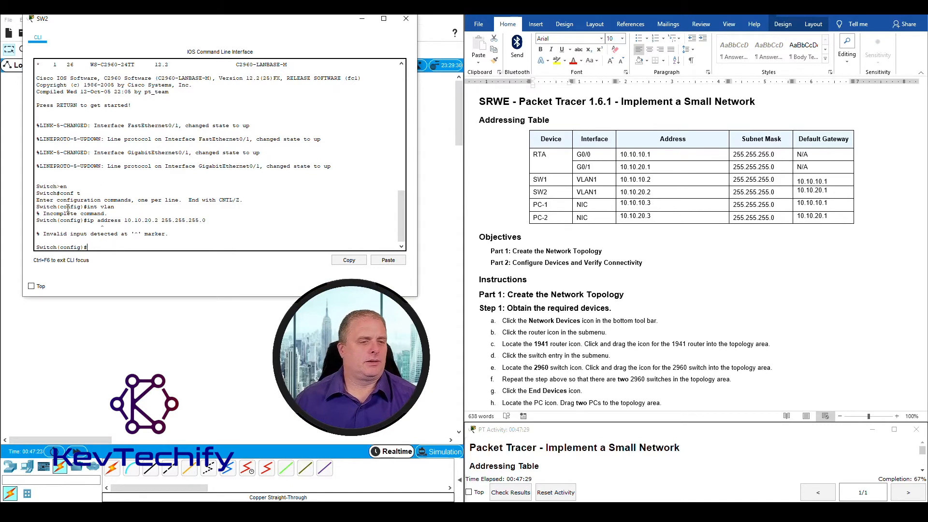
mouse_move(44, 238)
mouse_down()
mouse_move(132, 237)
mouse_move(87, 233)
mouse_up()
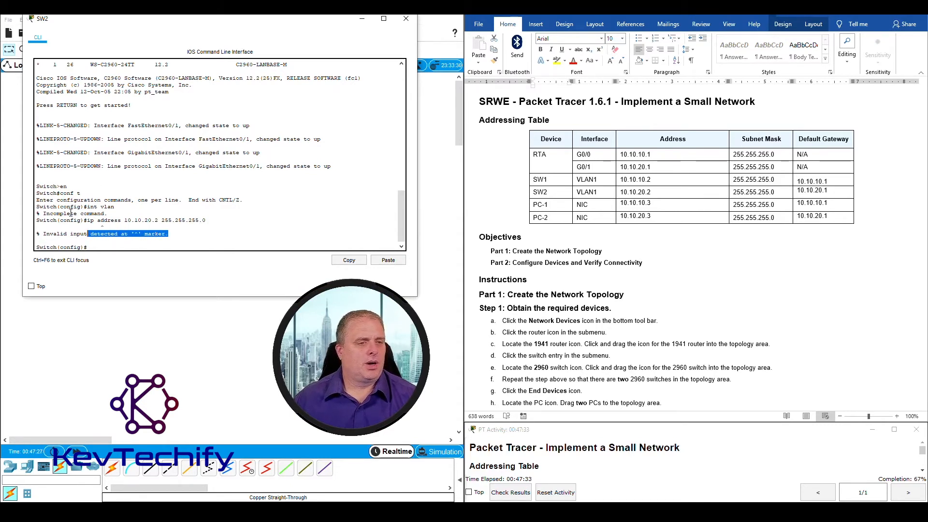
drag(43, 213, 109, 214)
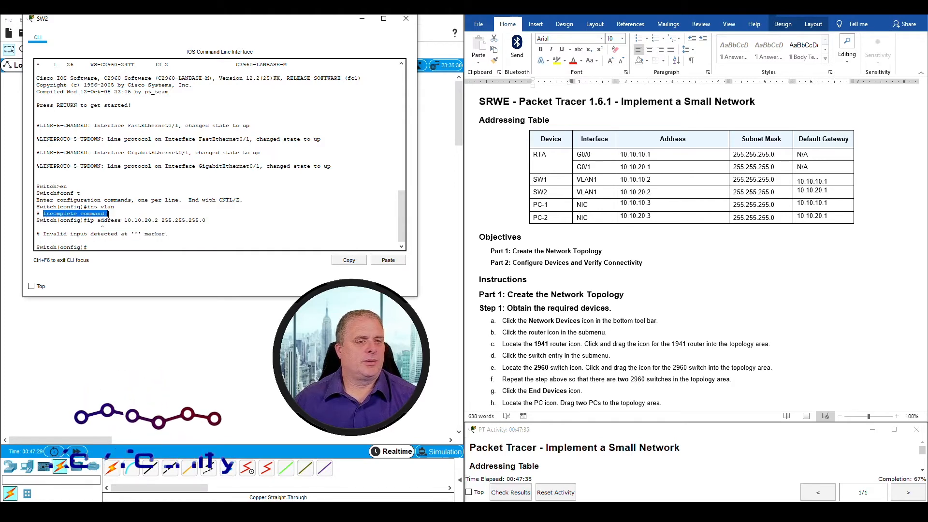
click(99, 248)
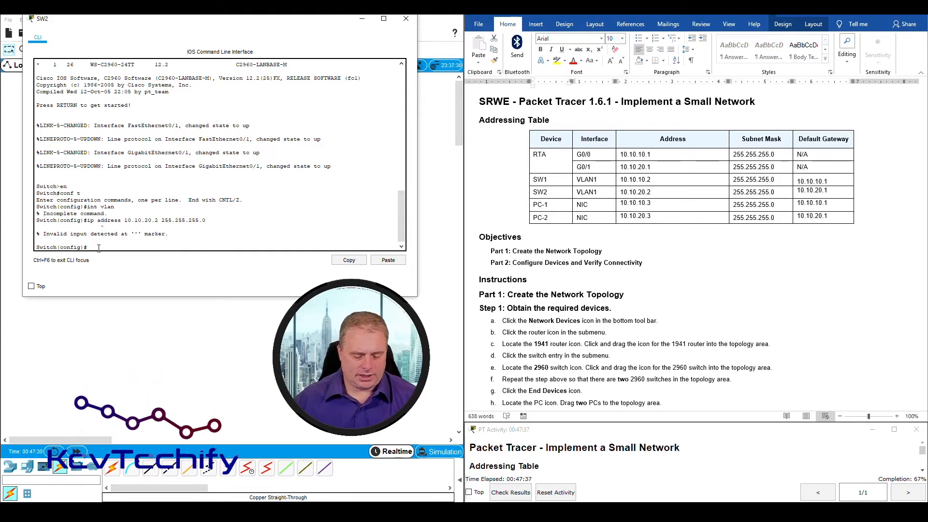
text(nt vlan )
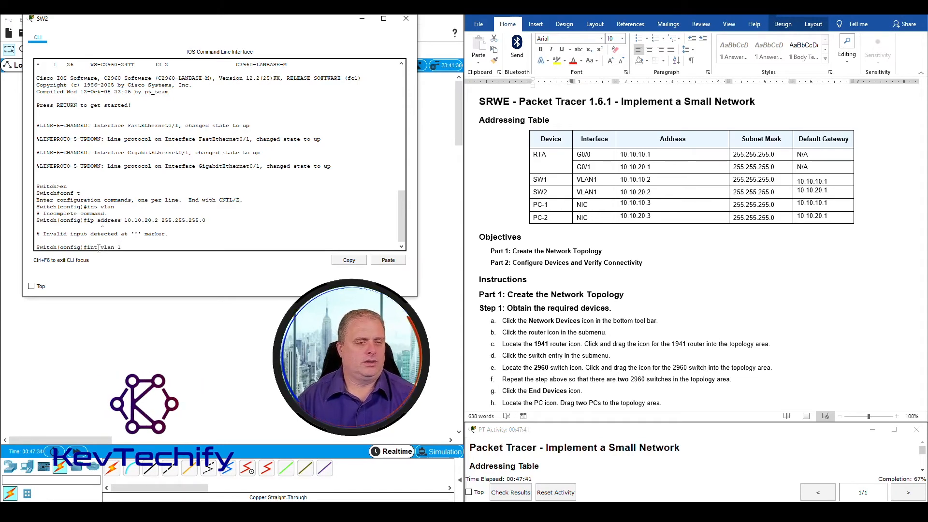
text(1)
Enter interface VLAN 1, assign 10.10.10.2 255.255.255.0, and enable it with no shut
key(Return)
text(ip ad)
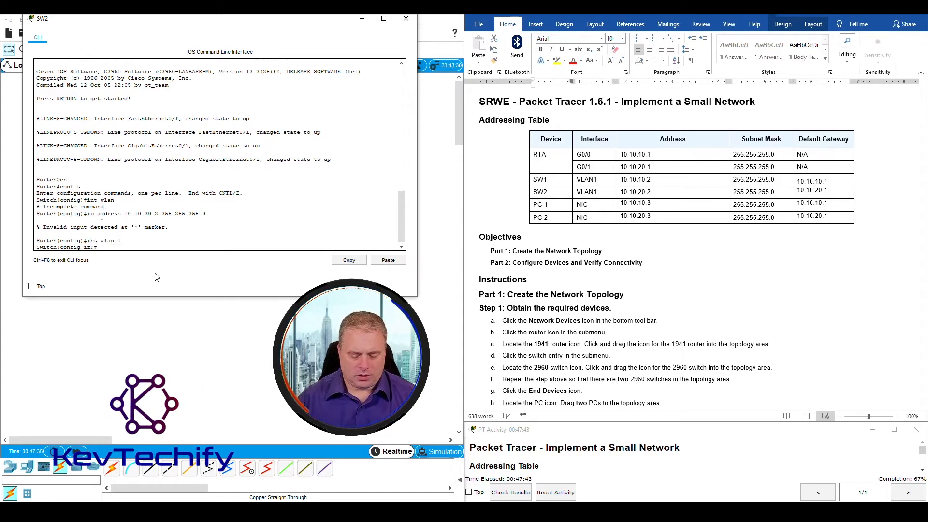
text(dress )
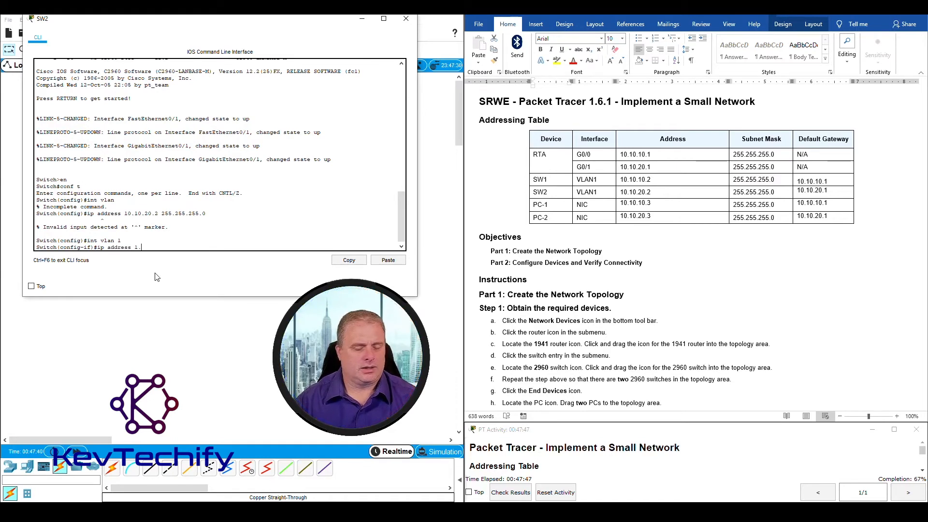
text(10.10)
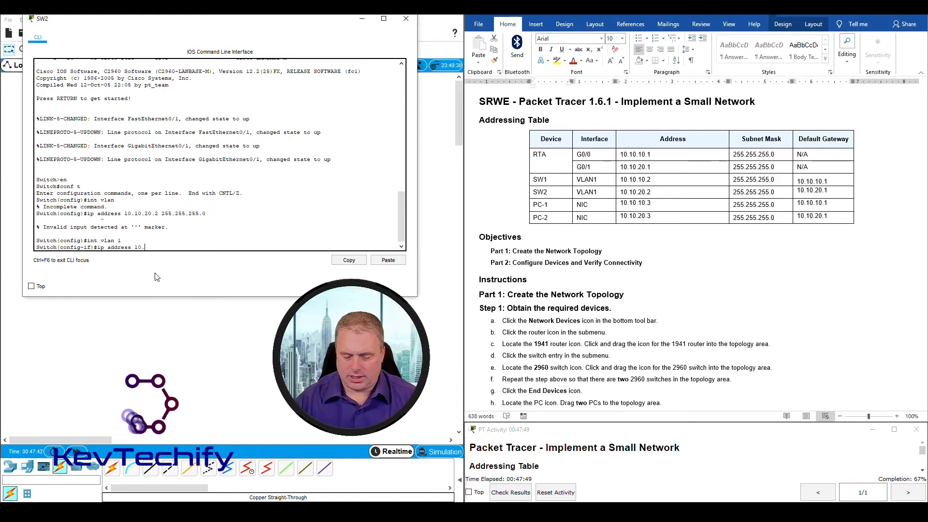
text(.10.2)
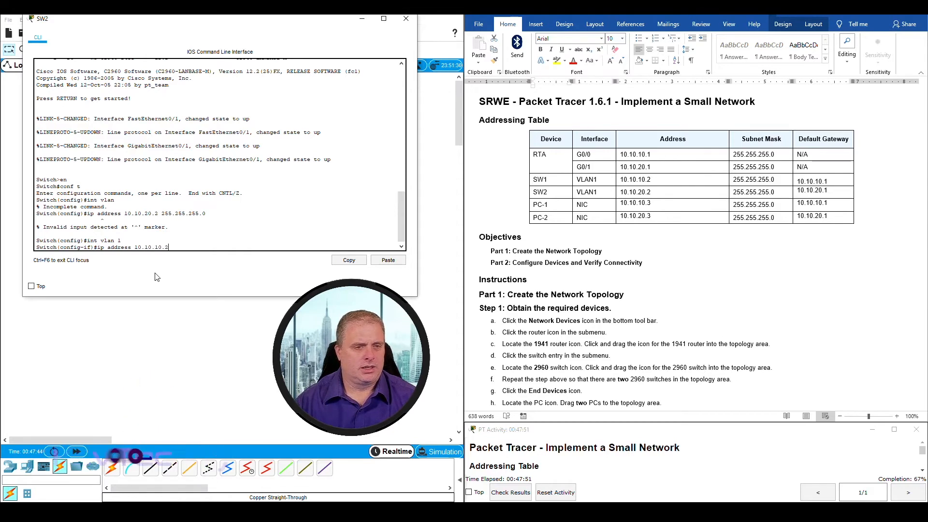
text( 255.255)
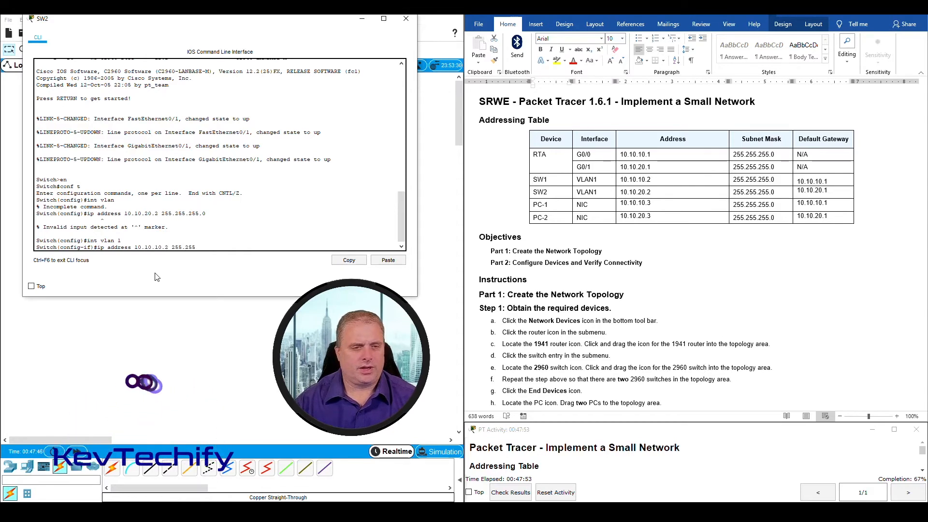
text(.25.)
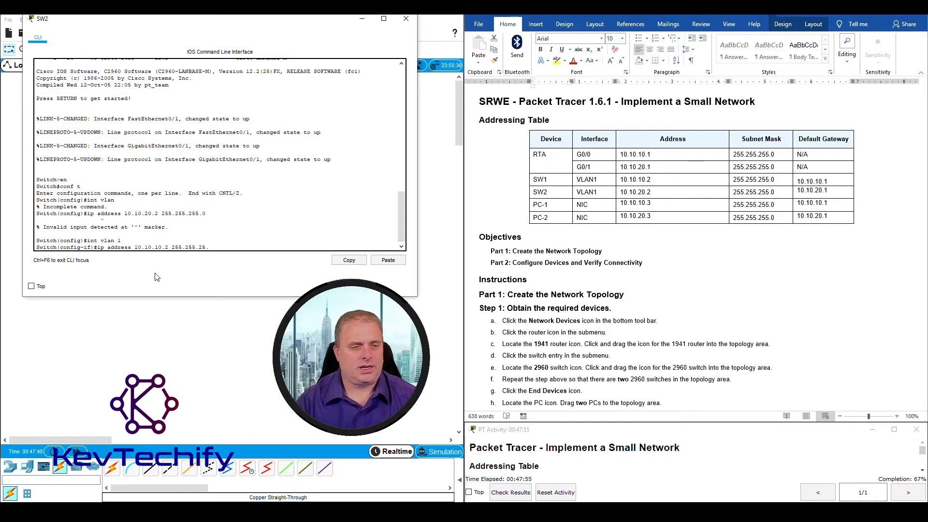
text(25.)
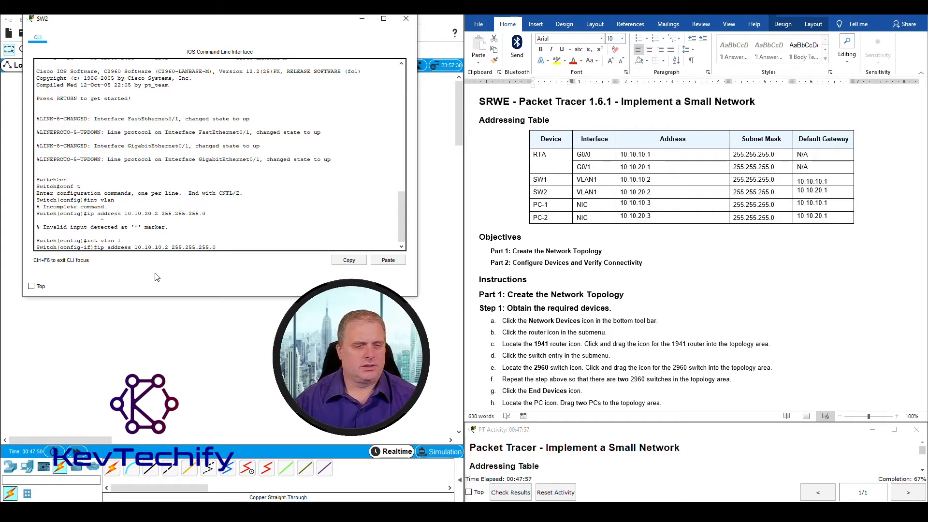
key(Return)
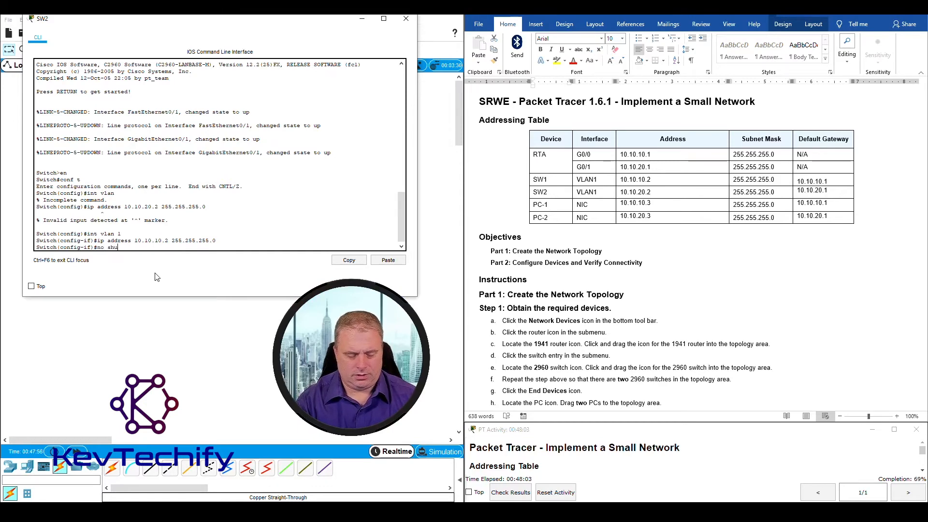
text(no shut)
key(Return)
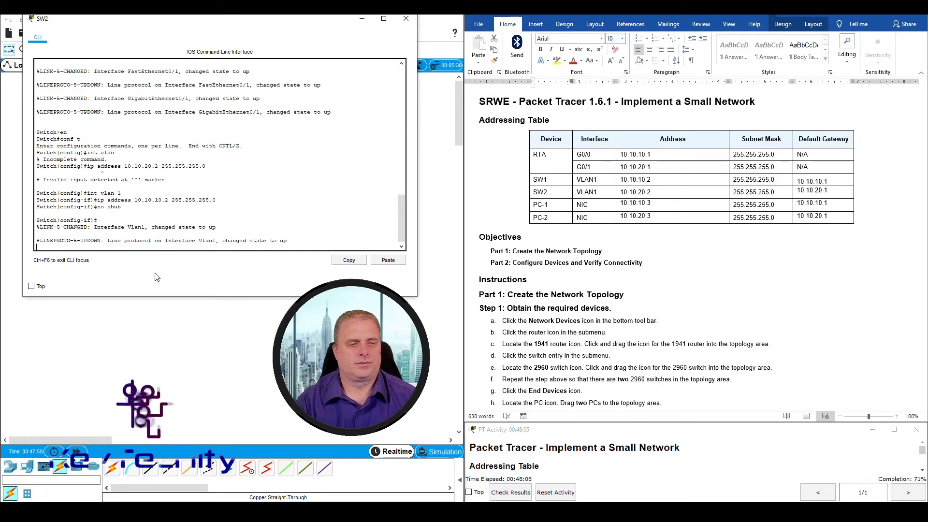
key(Return)
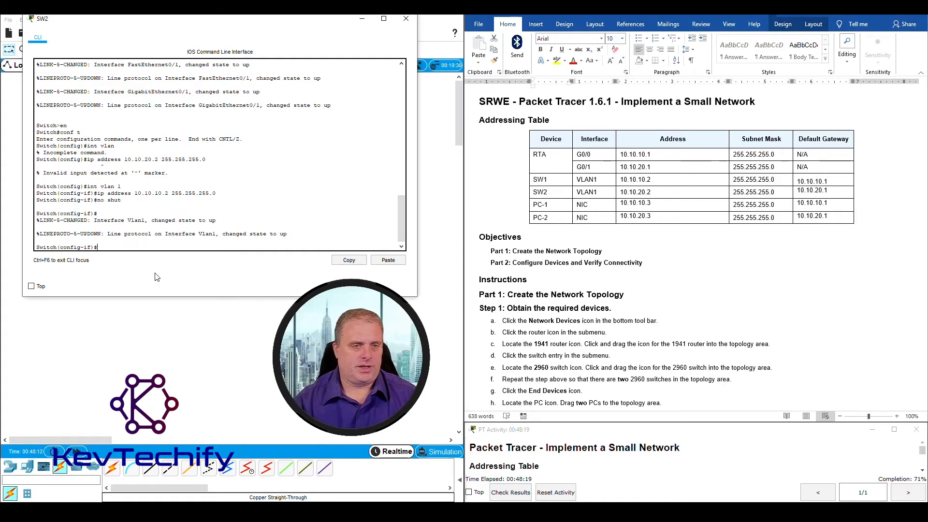
Exit interface mode and enter ip default-gateway 10.10.20.1, which is rejected as misspelled
text(esi)
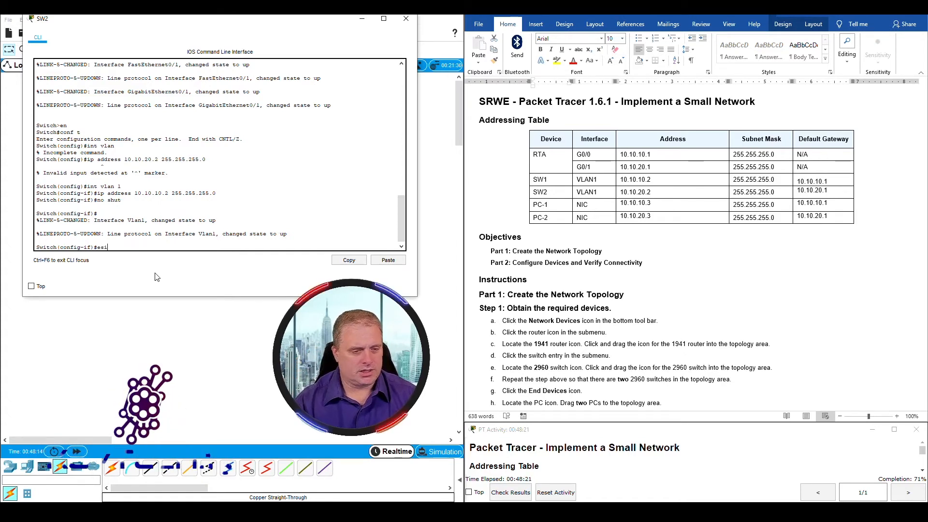
text(t)
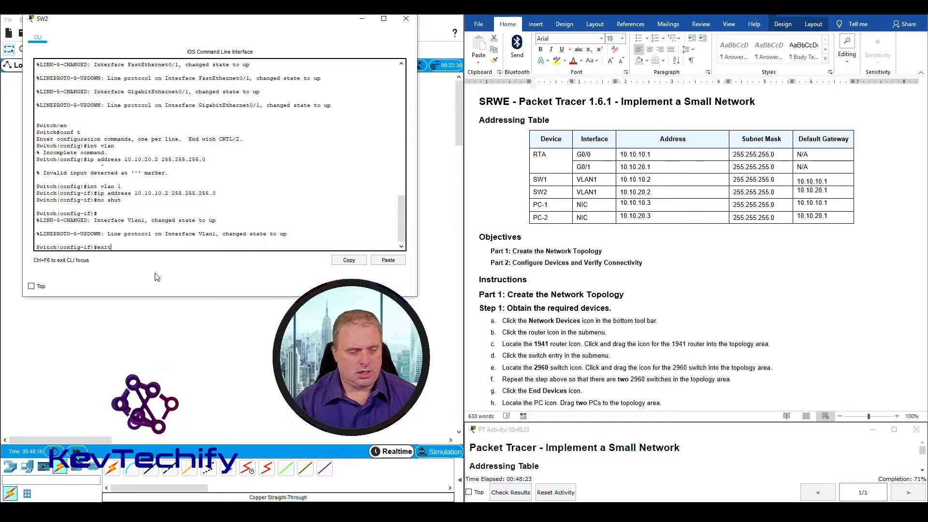
key(Return)
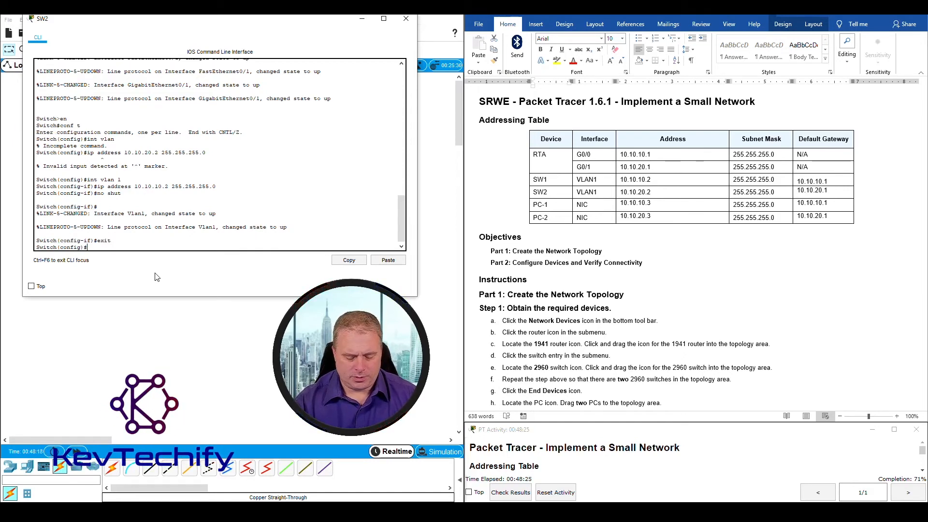
text(ip)
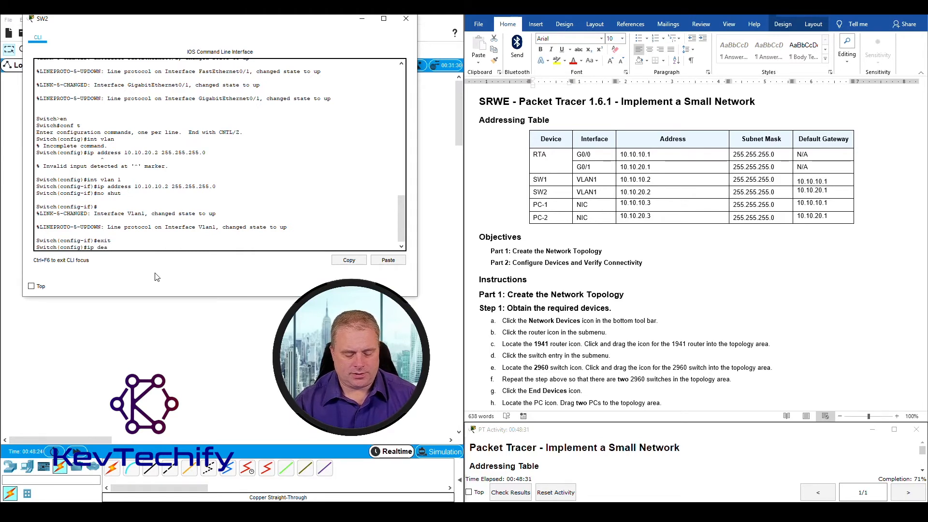
text(deafult-gate)
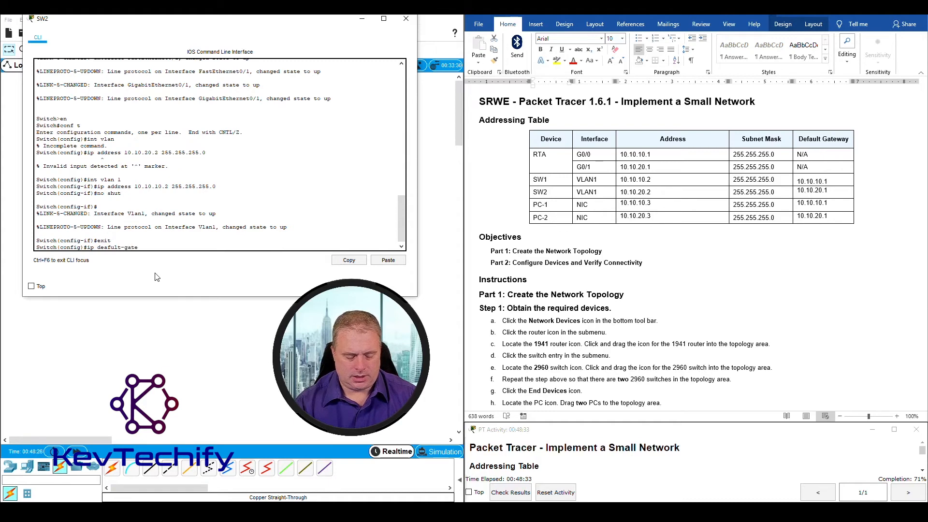
text(way)
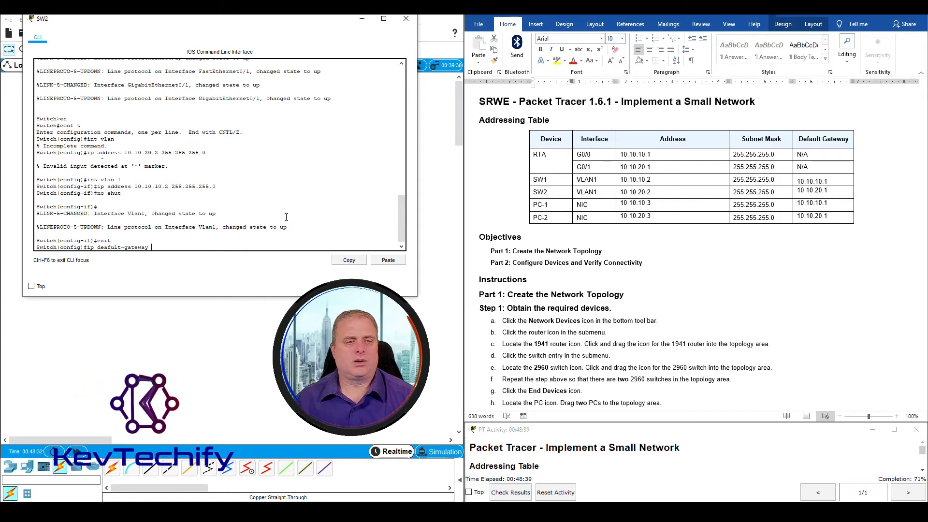
text(10.10.)
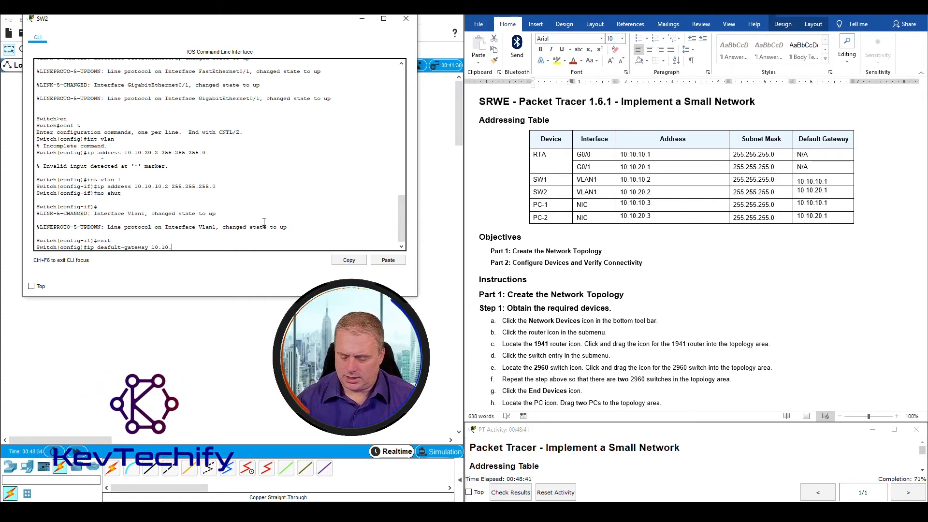
text(20.1)
key(Return)
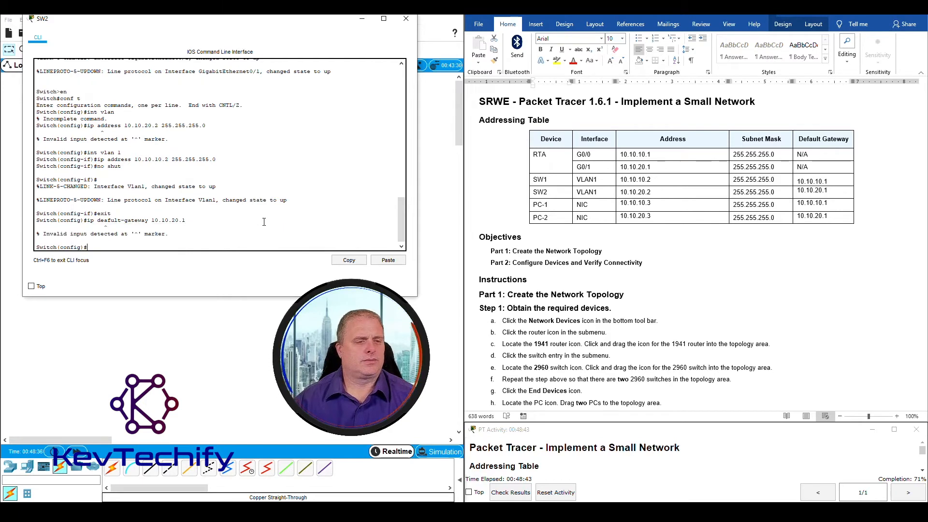
Recall the gateway command, correct its spelling, and resubmit default gateway 10.10.20.1
key(Up)
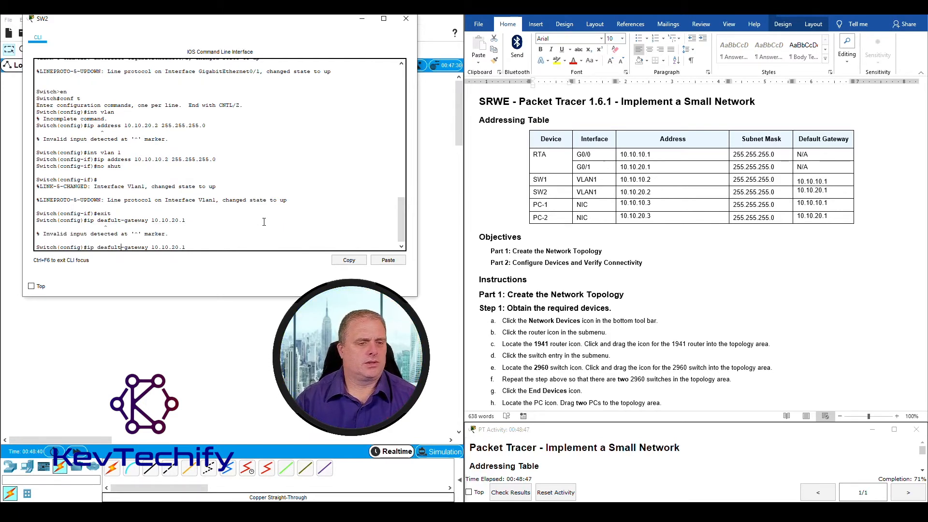
key(BackSpace)
key(BackSpace)
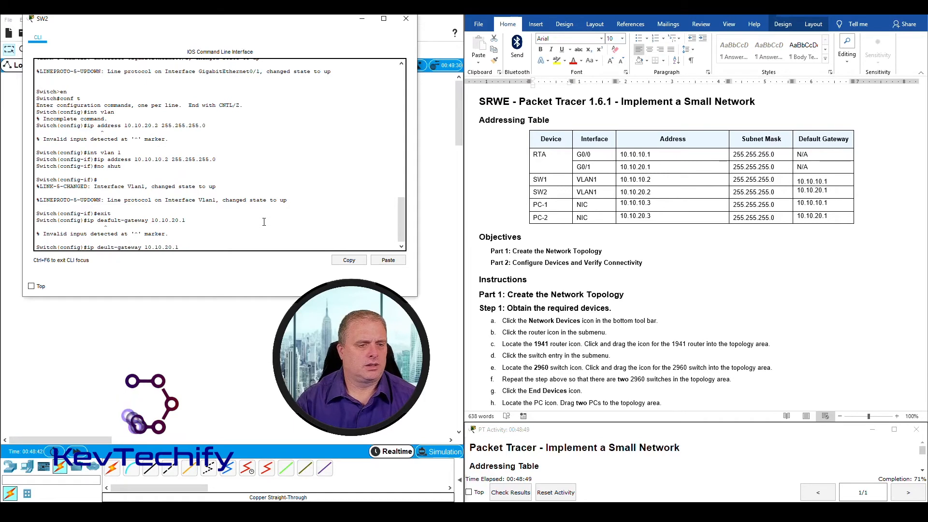
text(fa)
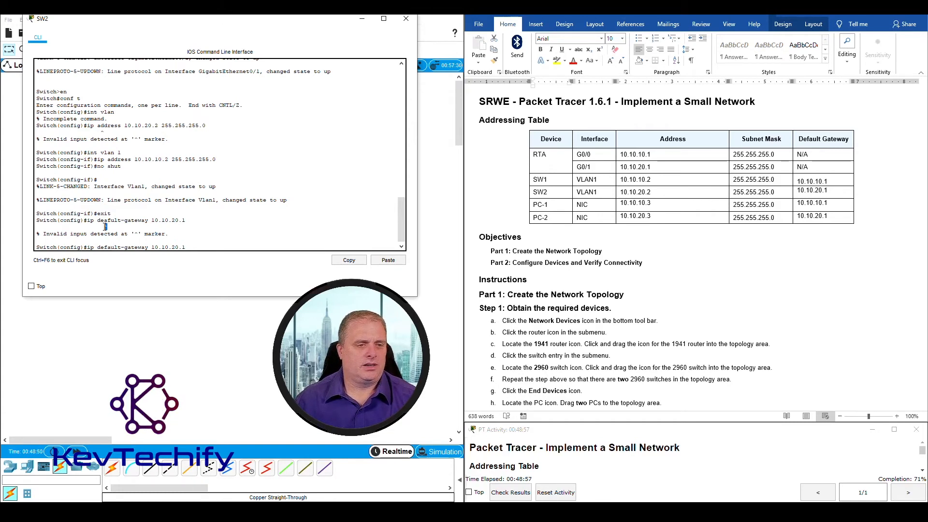
double_click(107, 227)
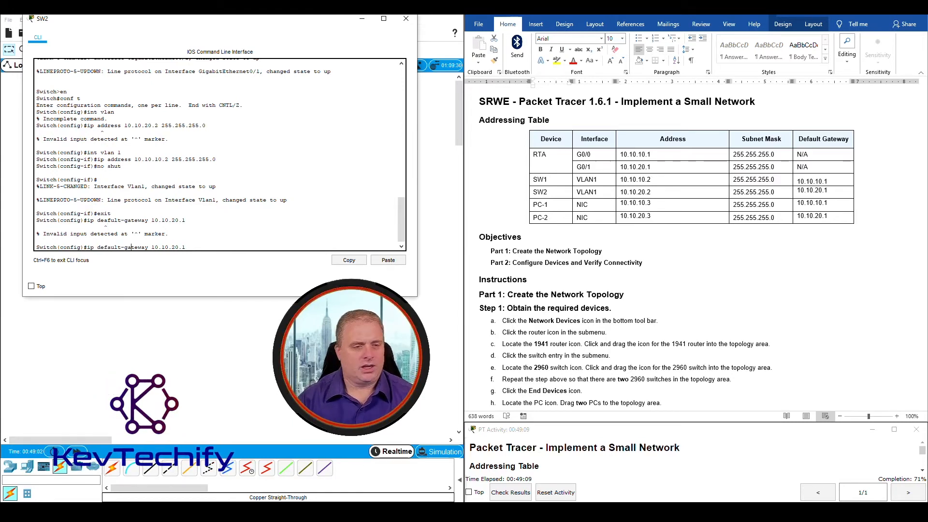
key(Return)
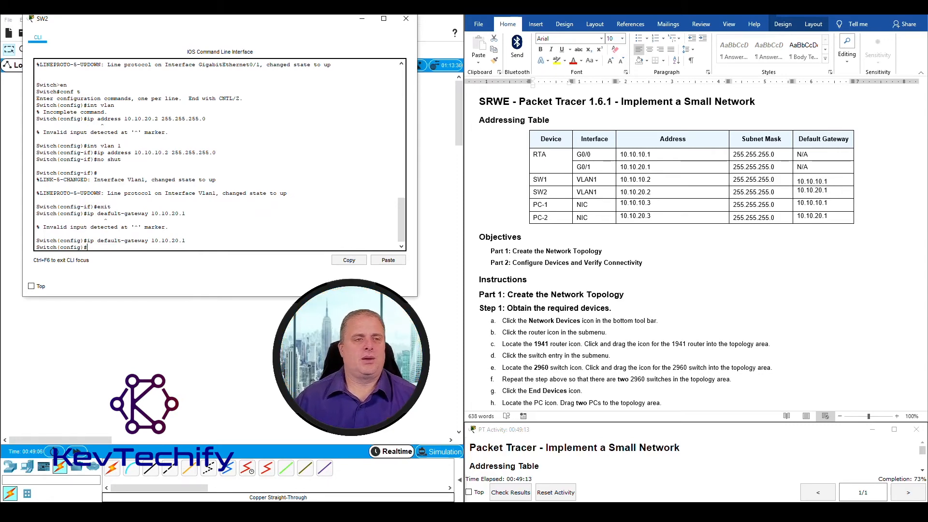
Find the encrypted-password step in the lab and set SW2's enable secret password
scroll(600, 290, down, 15)
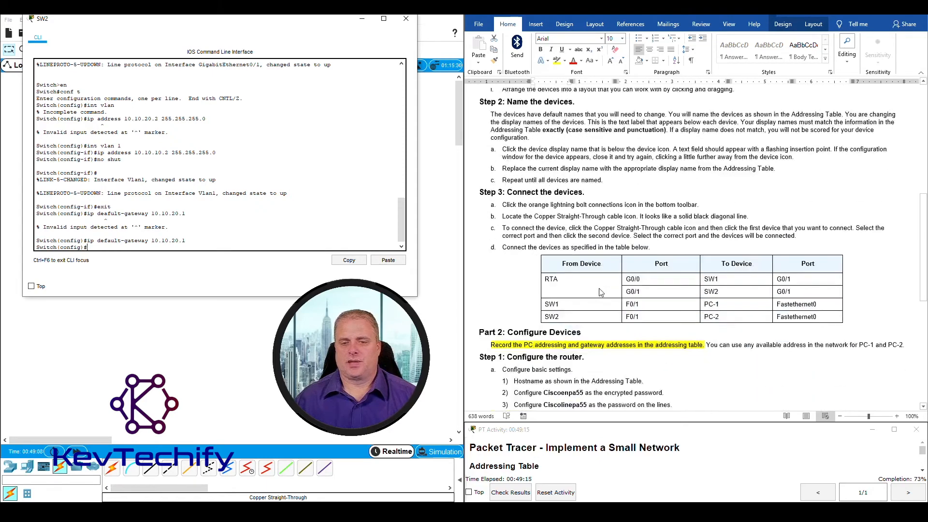
click(521, 299)
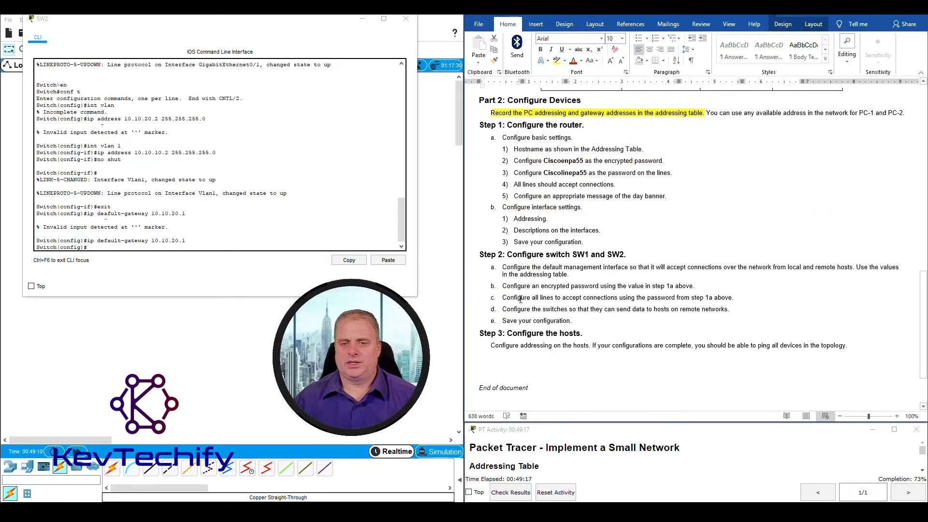
drag(502, 286, 702, 286)
click(122, 248)
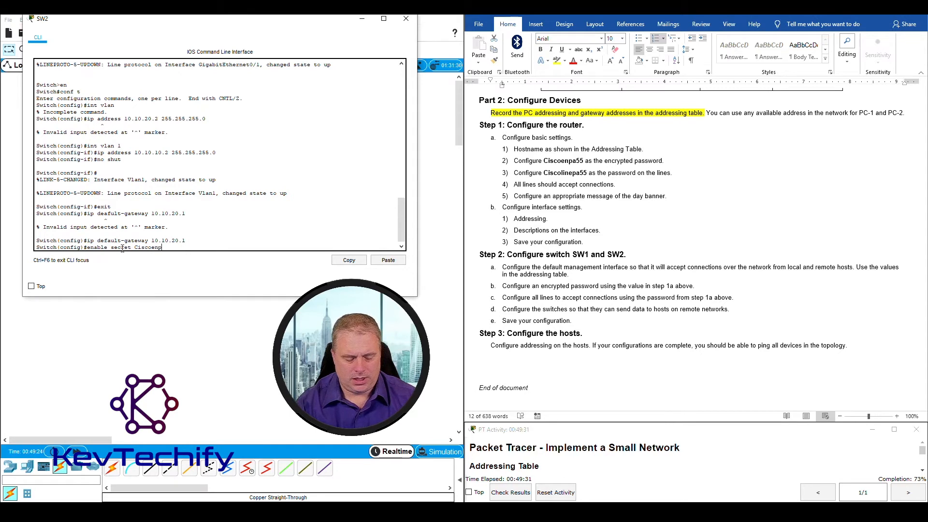
key(Return)
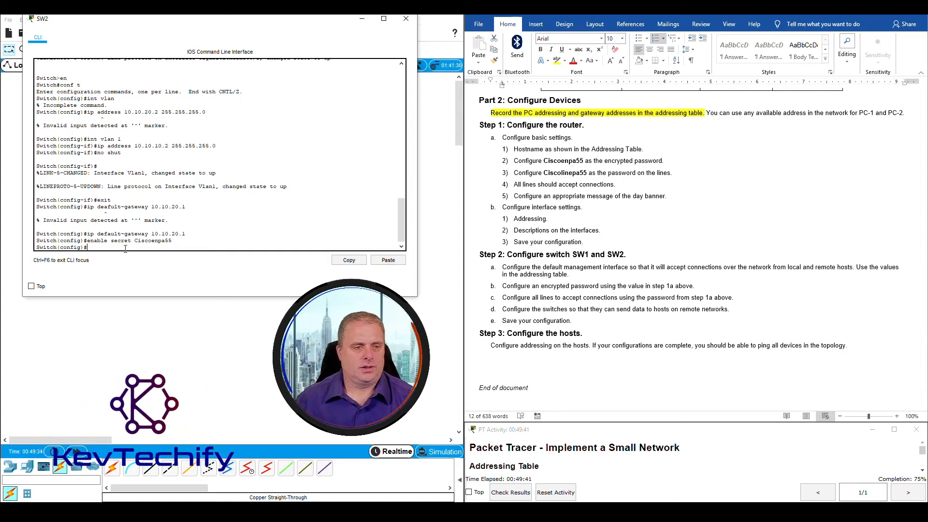
text(line con 0)
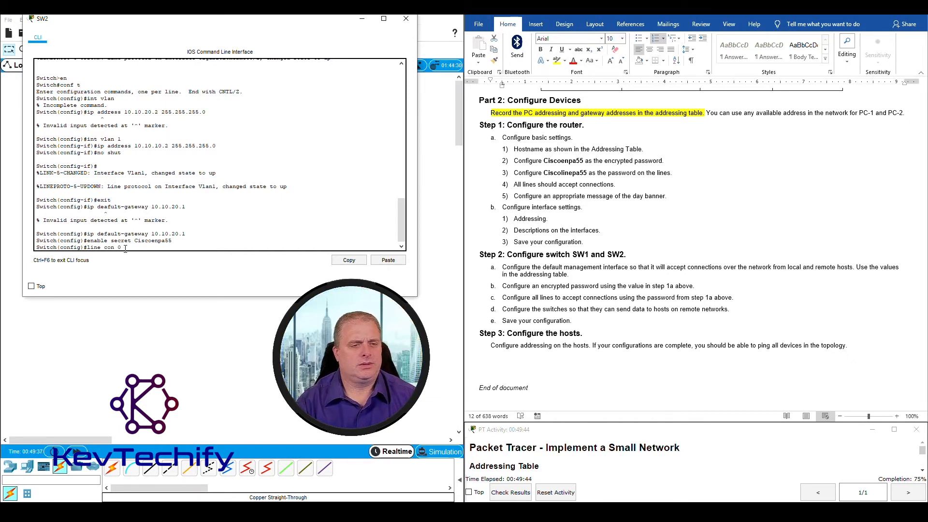
Give SW2's console line 0 the line password and require login
key(Return)
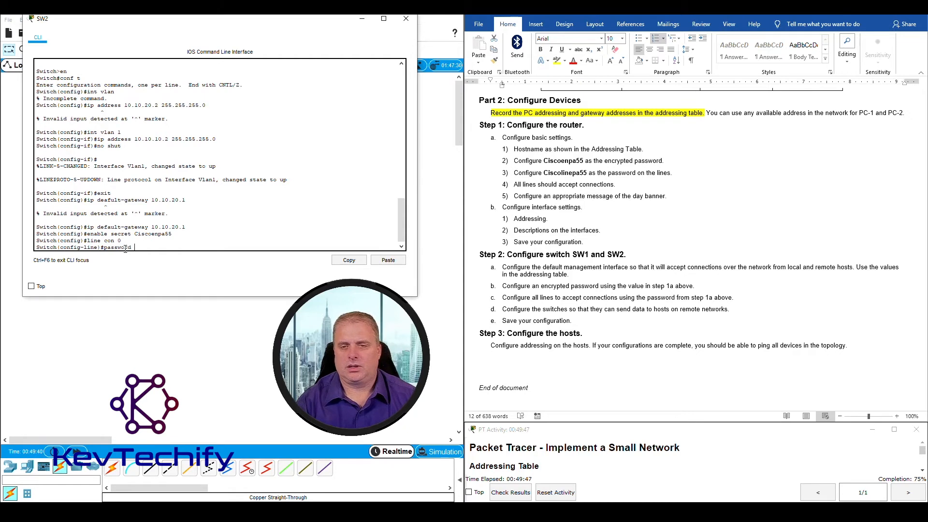
text(password Cisc)
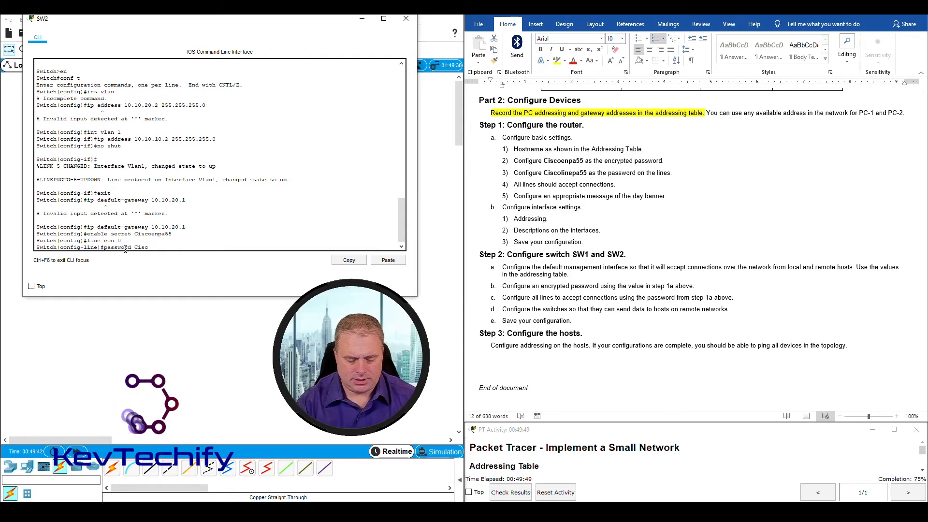
text(olinepa55)
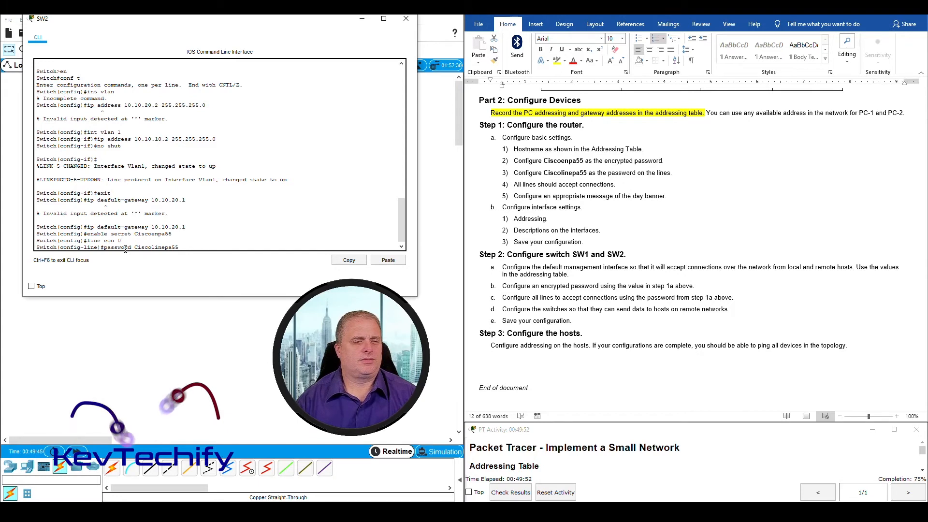
key(Return)
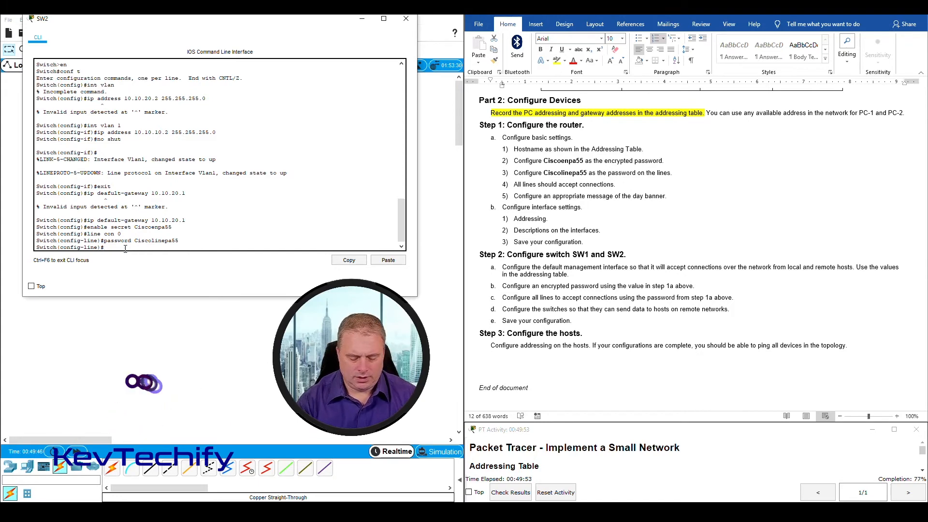
text(login)
key(Return)
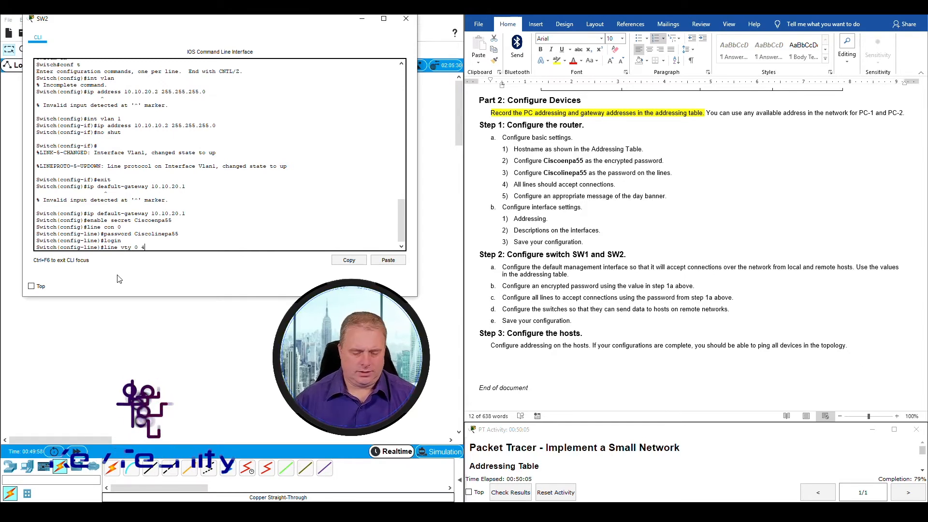
Give vty lines 0–4 the line password, require login, and exit line configuration
key(Return)
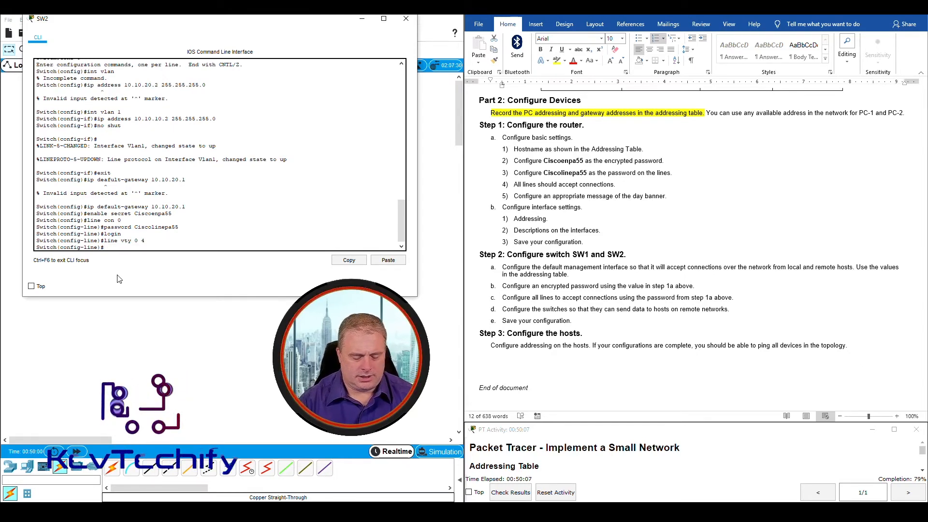
text(password Ciscolinepa55)
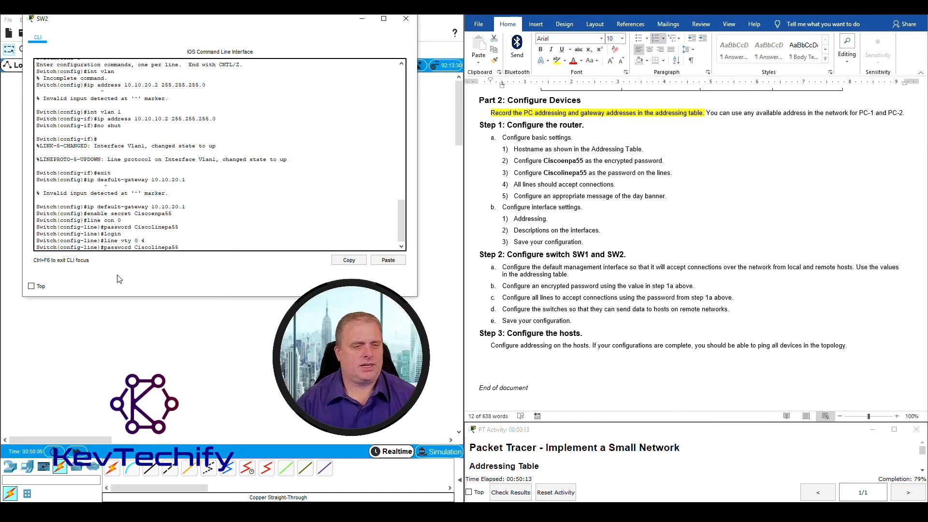
key(Return)
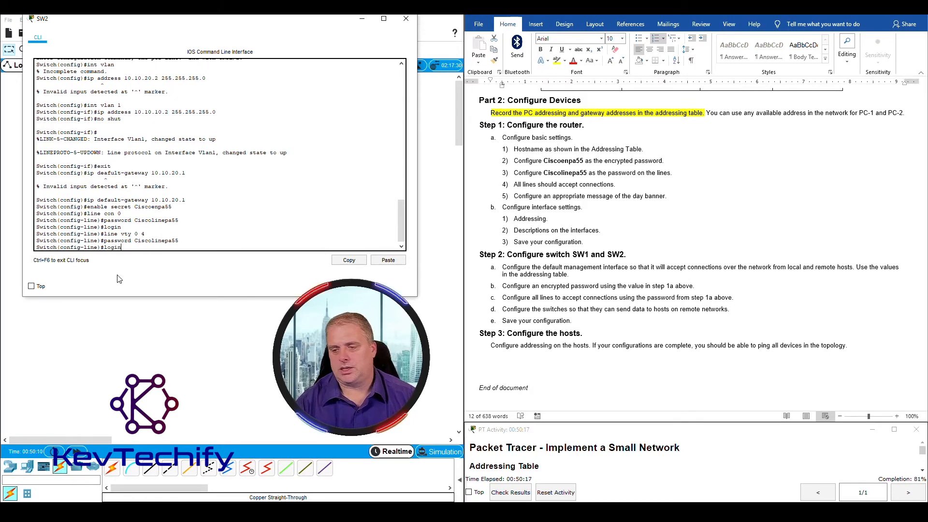
key(Return)
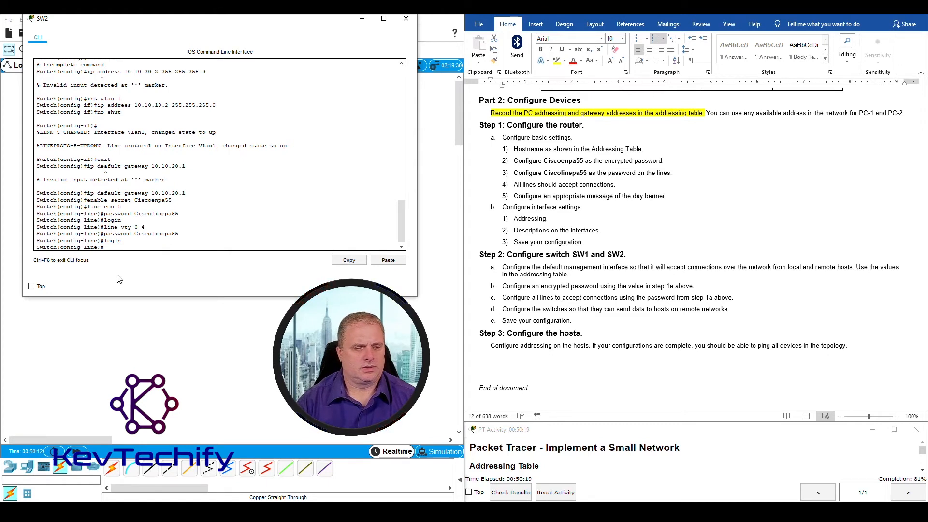
text(exit)
key(Return)
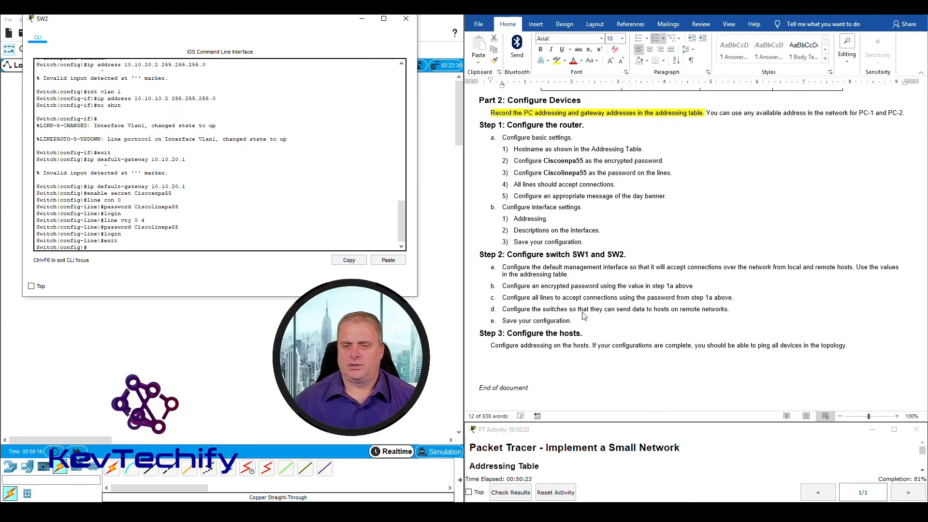
Highlight the lab step about reaching remote networks, then return to SW2's CLI
click(524, 311)
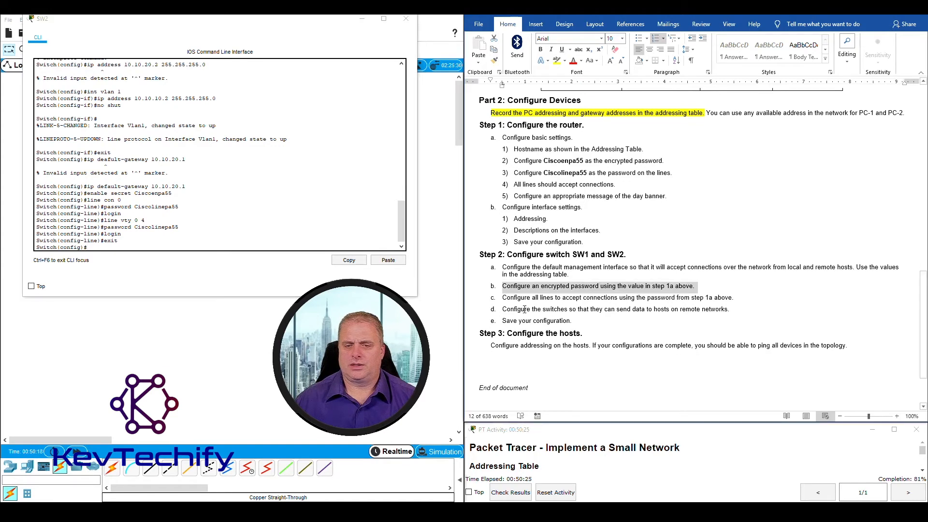
drag(543, 309, 726, 309)
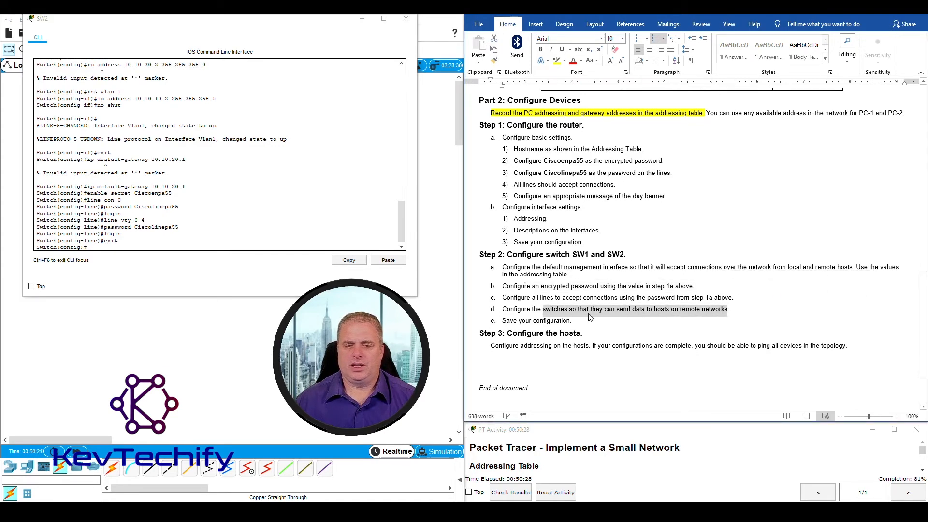
click(503, 319)
click(116, 247)
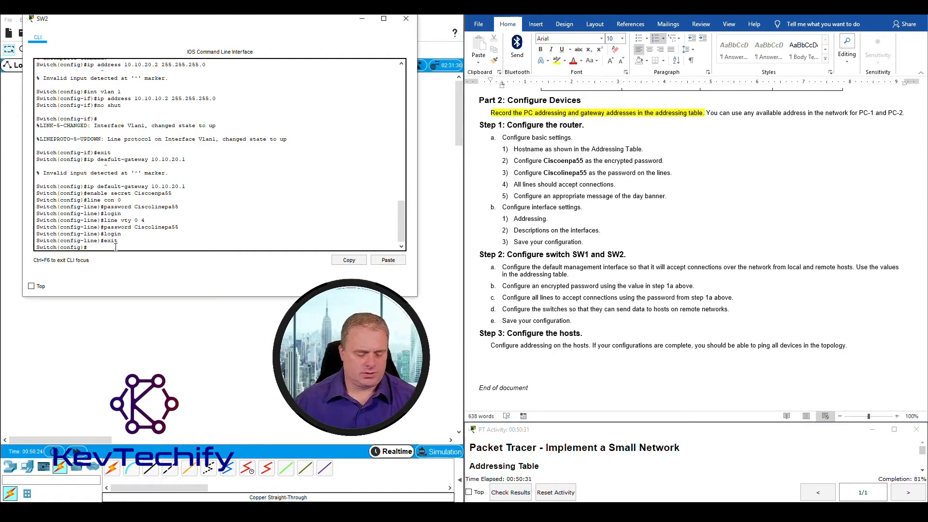
Exit to privileged mode and save SW2's running-config to startup-config
text(ex)
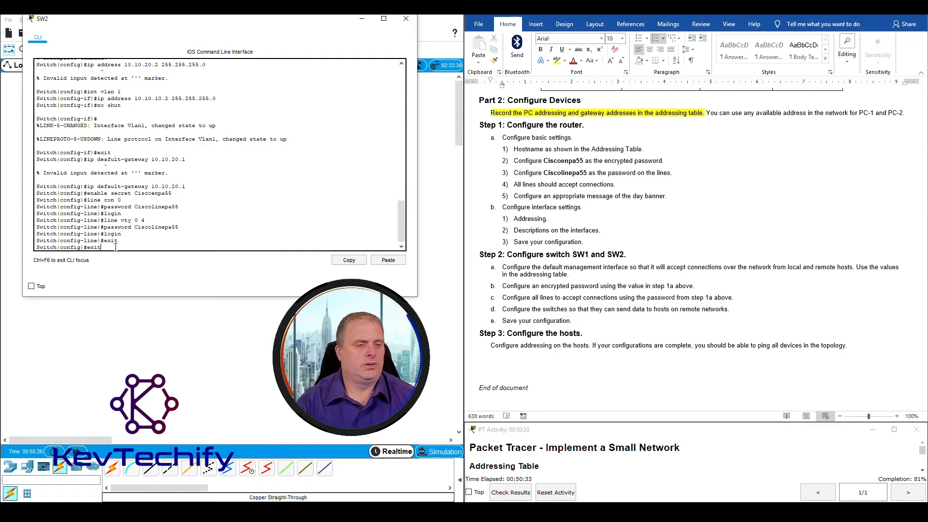
text(it)
key(Return)
key(Return)
key(Return)
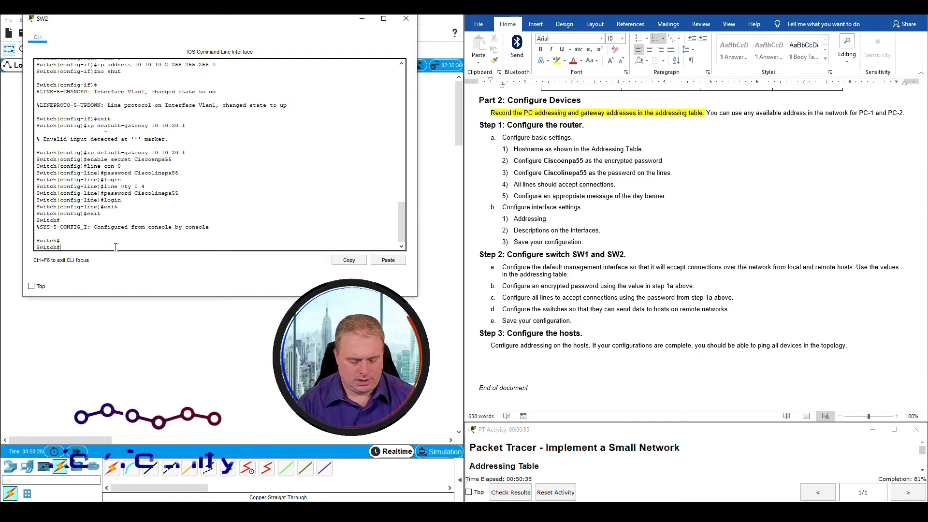
text(copy )
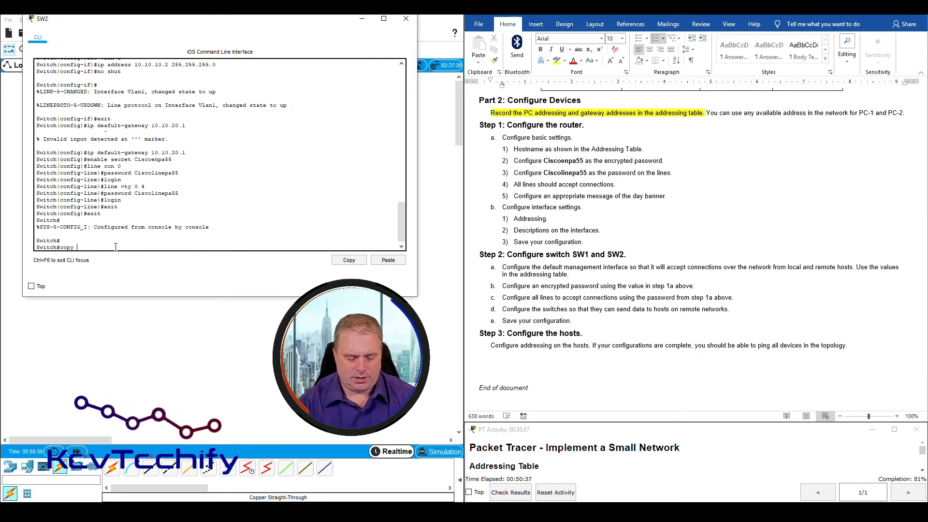
text(run start)
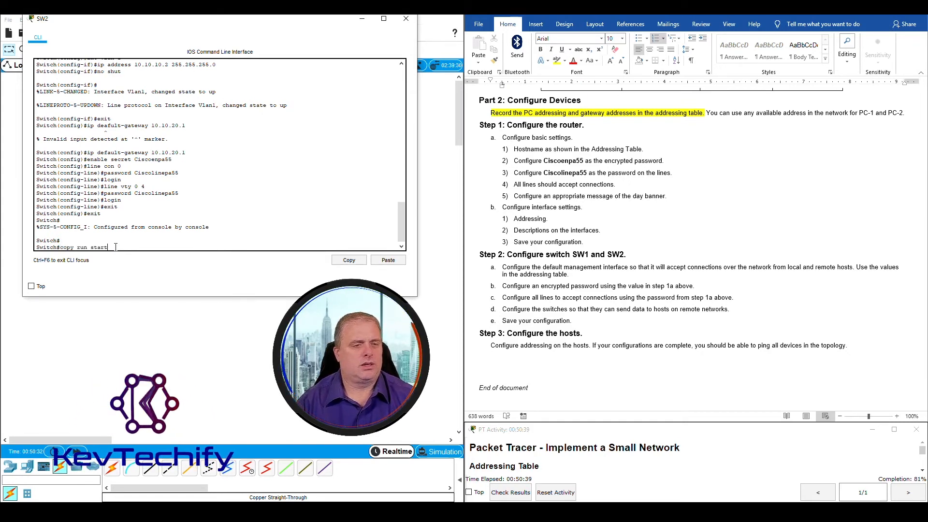
key(Return)
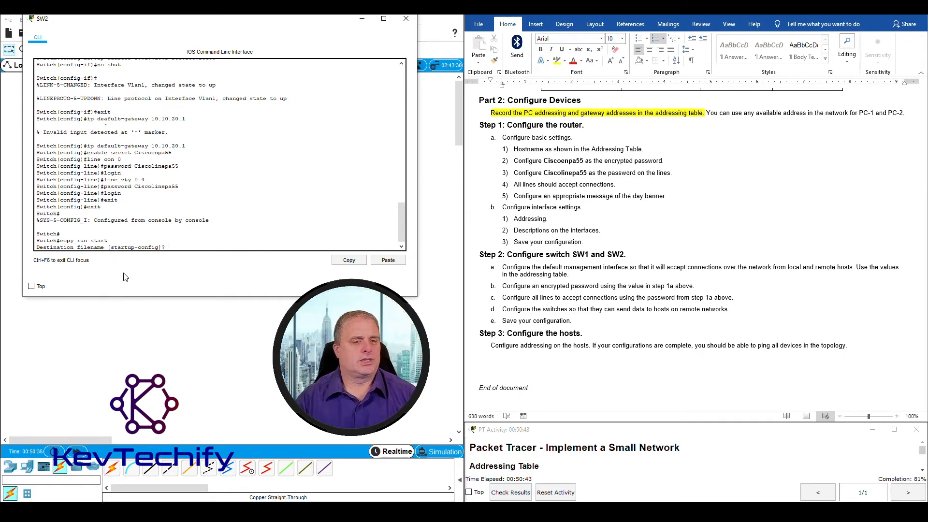
key(Return)
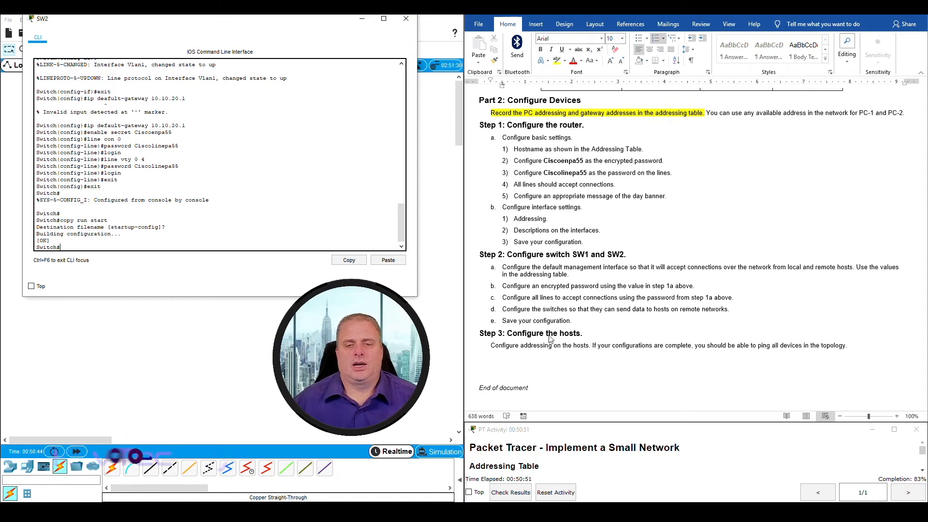
Highlight the lab's Configure the hosts step and close SW2's window
click(503, 322)
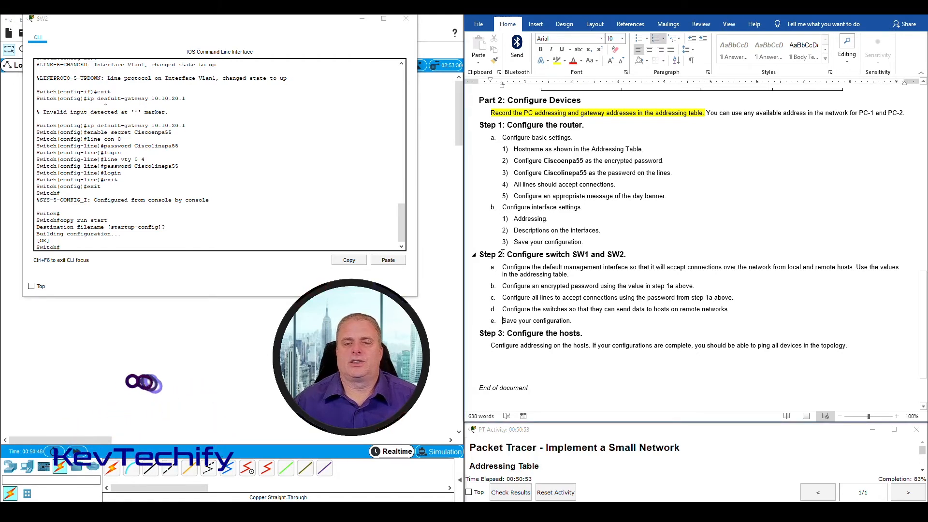
drag(507, 334, 582, 334)
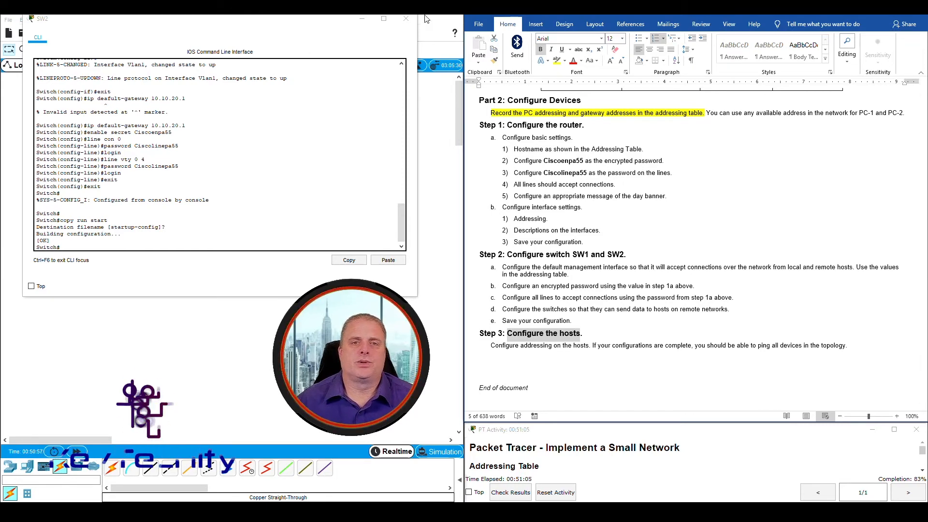
click(405, 20)
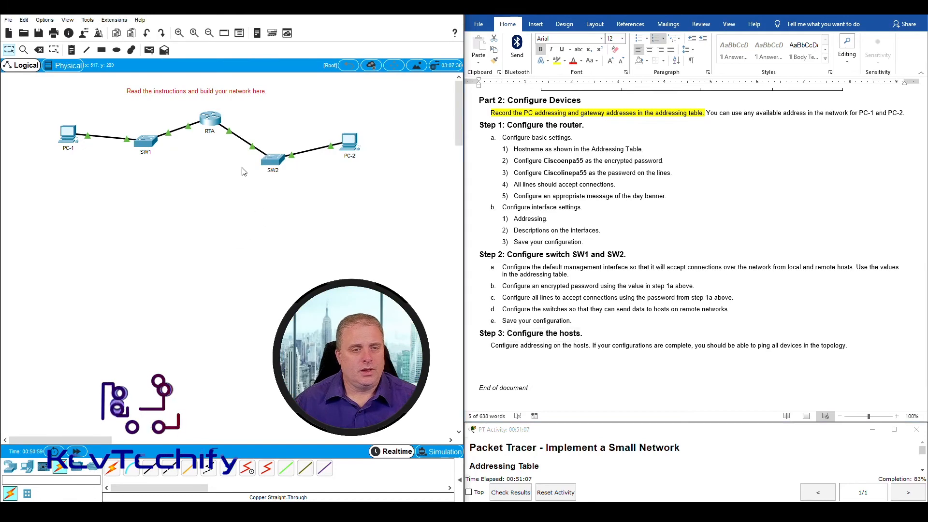
Open PC-1's IP Configuration and highlight PC-1's row in the addressing table
click(67, 133)
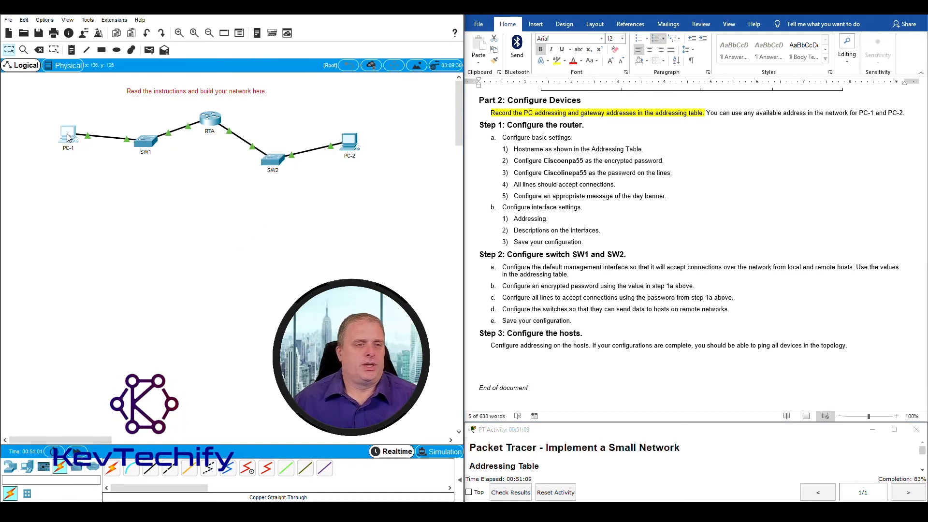
drag(446, 115, 152, 20)
click(76, 64)
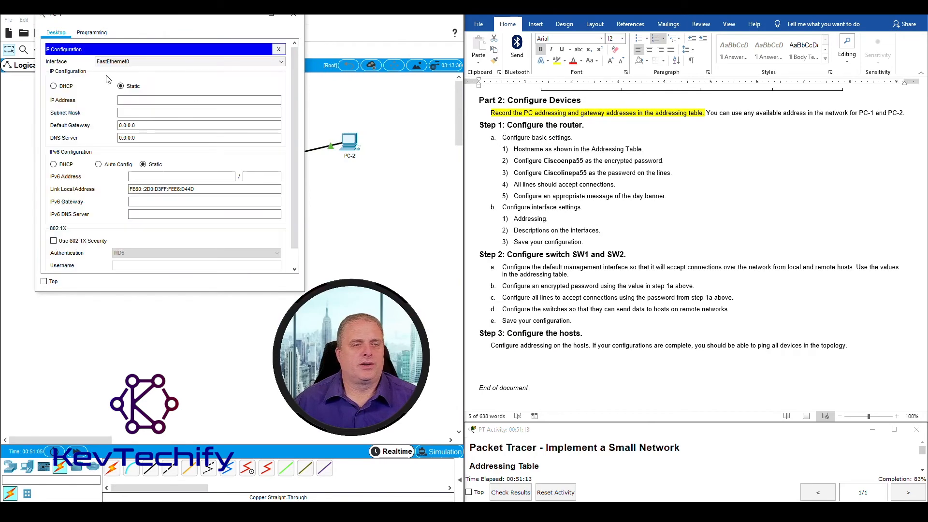
scroll(699, 267, up, 10)
scroll(700, 267, up, 8)
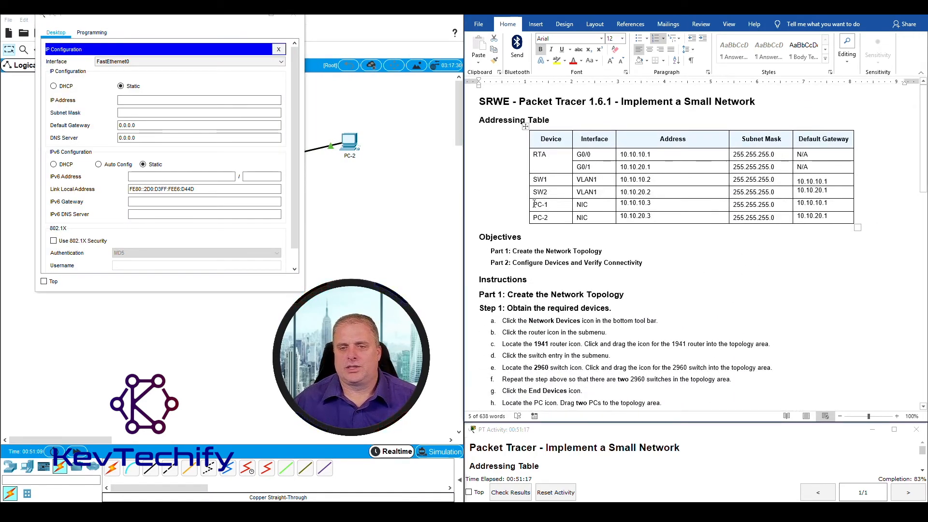
drag(534, 203, 853, 204)
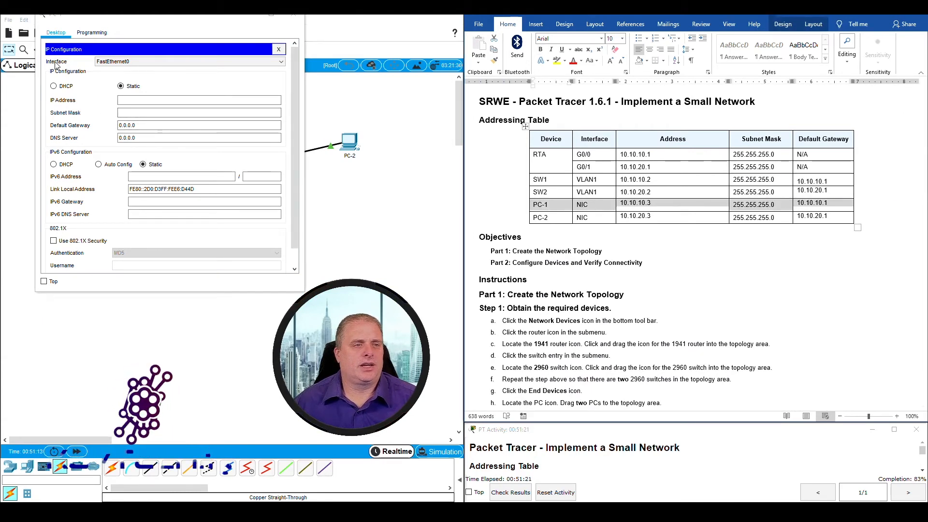
Set PC-1 to 10.10.10.3, mask 255.255.255.0, gateway 10.10.10.1, and close its window
click(122, 87)
click(128, 100)
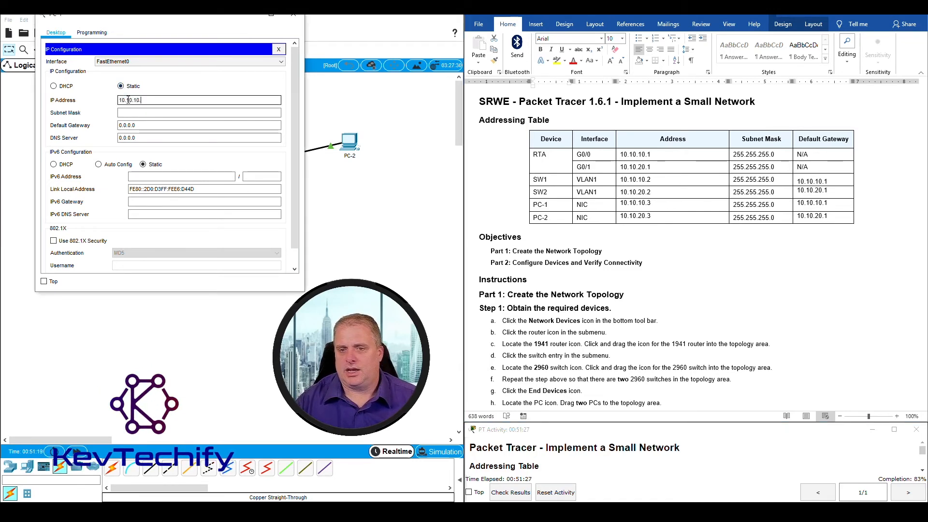
text(10.10.10.3)
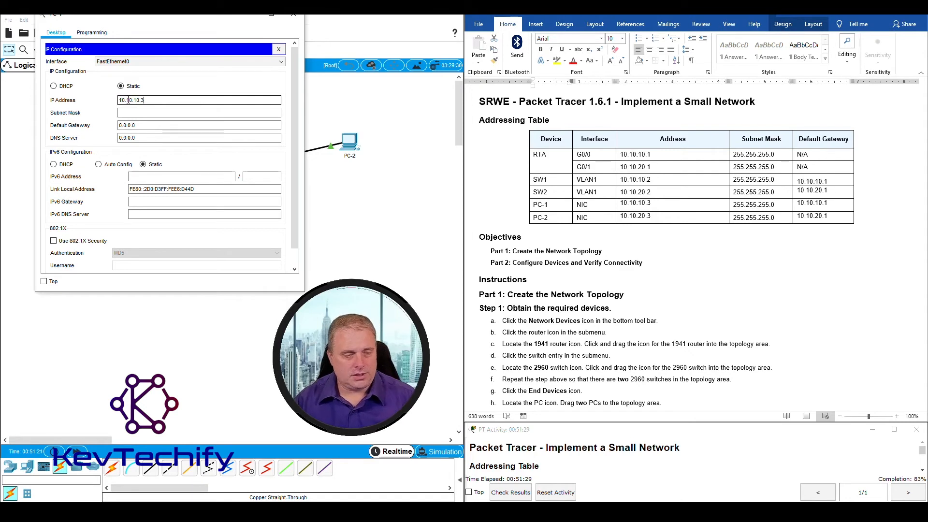
key(Tab)
text(255)
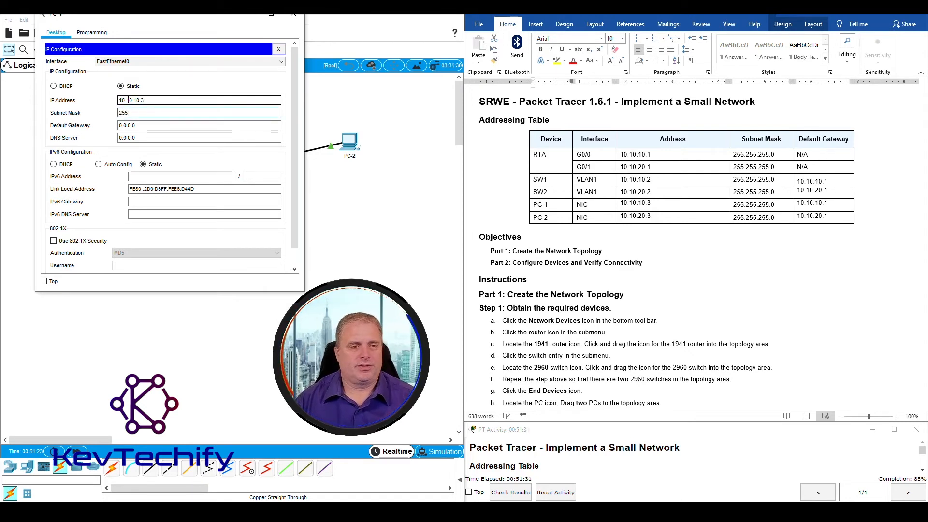
text(.255.255.0)
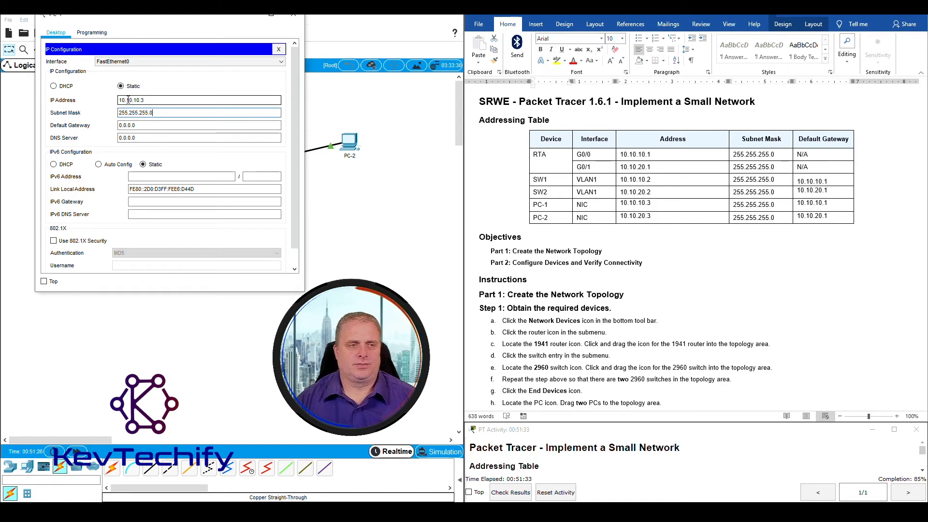
key(Tab)
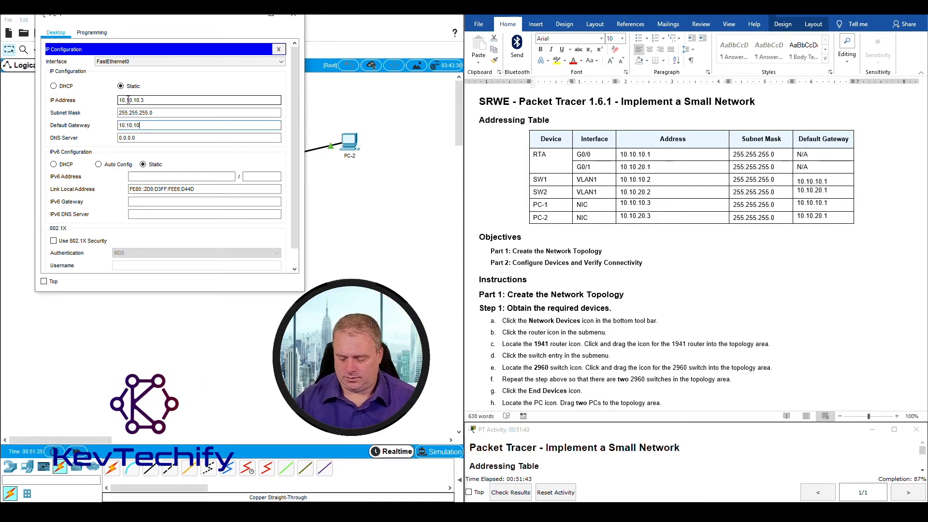
text(1)
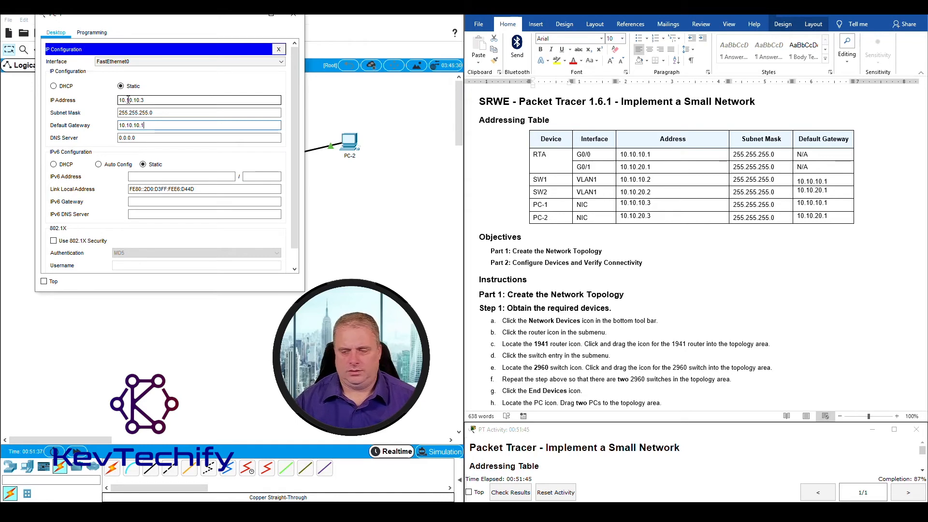
key(Tab)
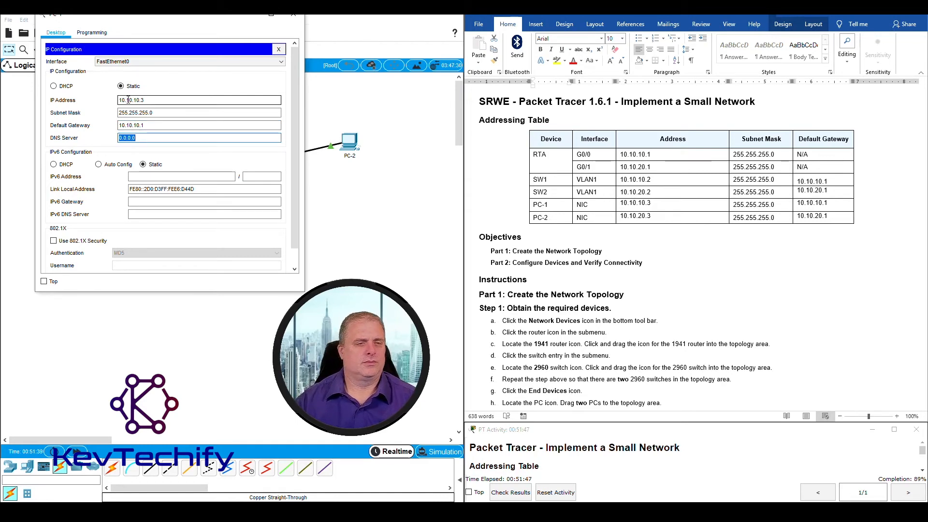
click(297, 19)
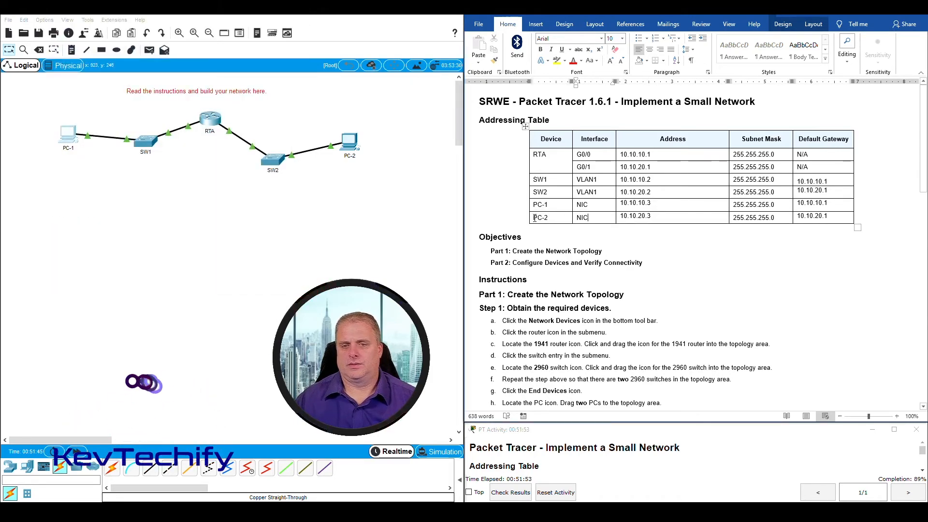
Give PC-2 static address 10.10.20.3, mask 255.255.255.0 and gateway 10.10.20.1, then close its window
click(349, 141)
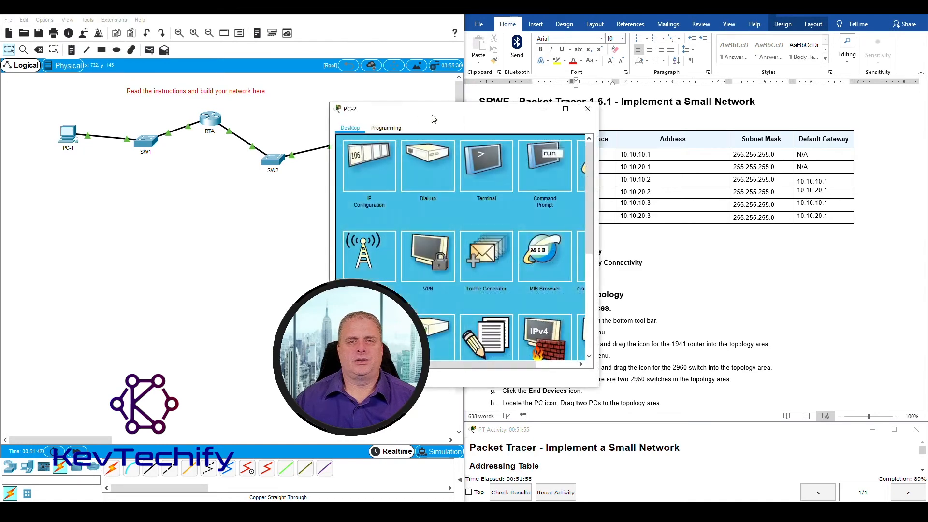
drag(439, 107, 200, 19)
click(131, 62)
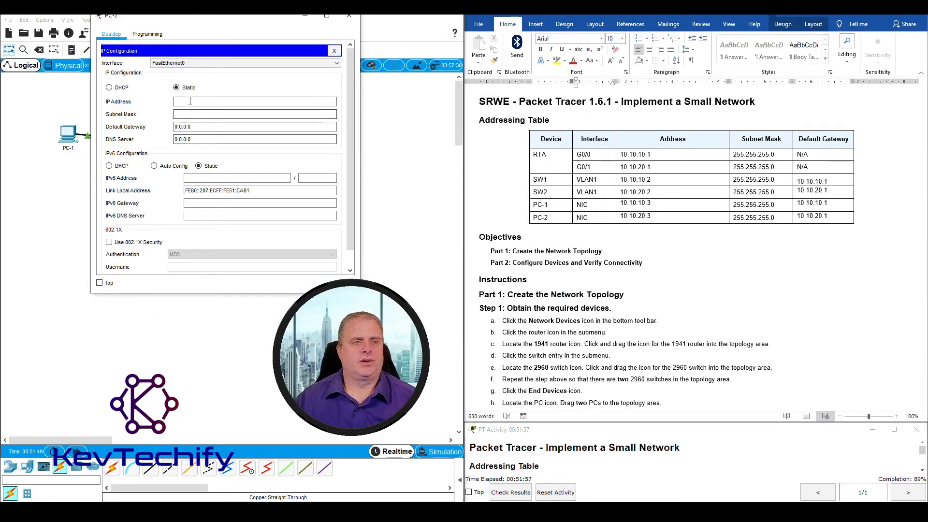
click(176, 88)
click(180, 102)
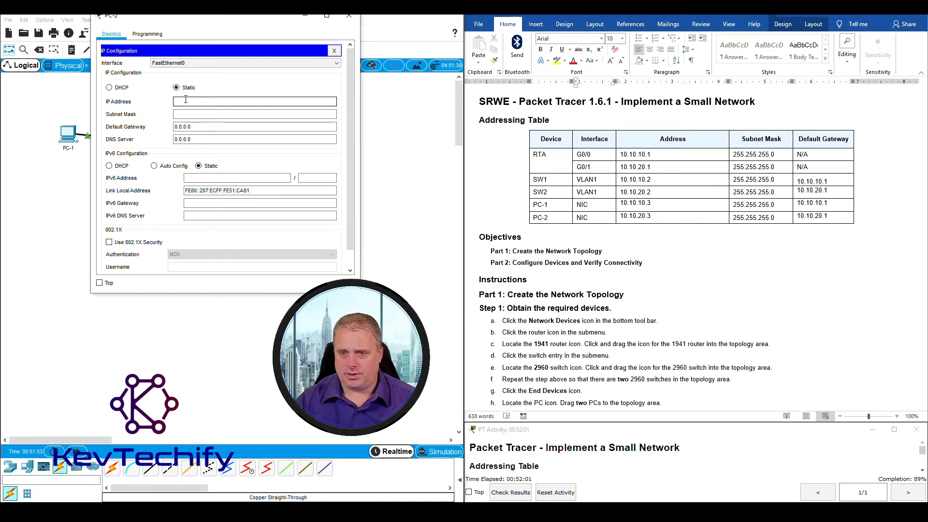
text(10.10.20.3)
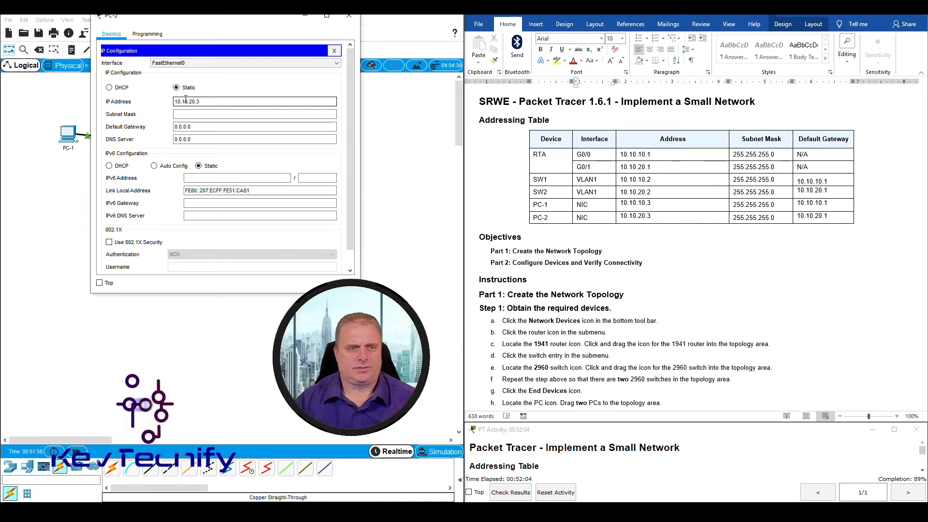
key(Tab)
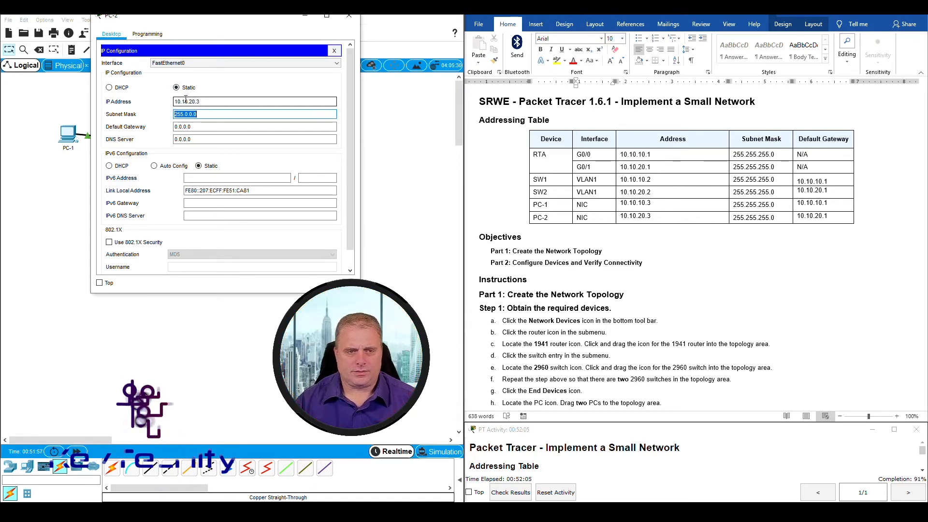
text(255)
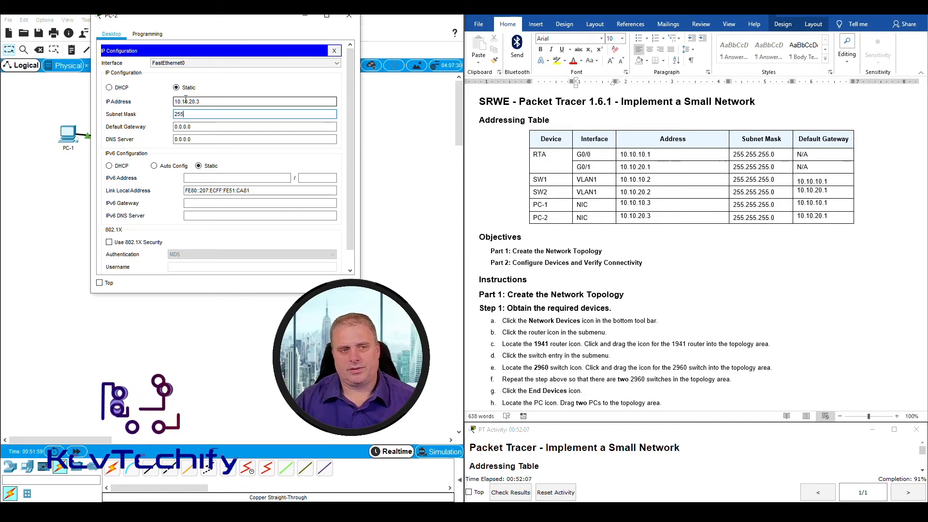
text(.255.255.0)
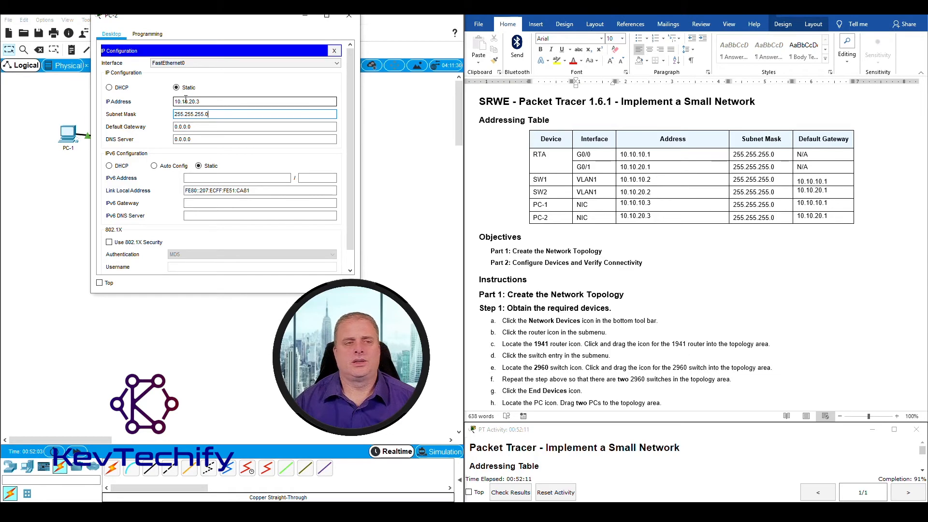
key(Tab)
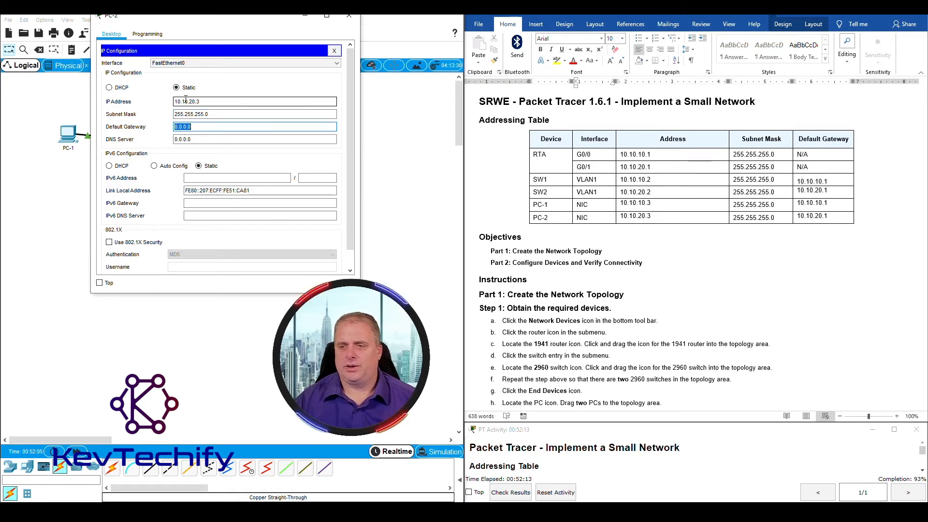
text(1)
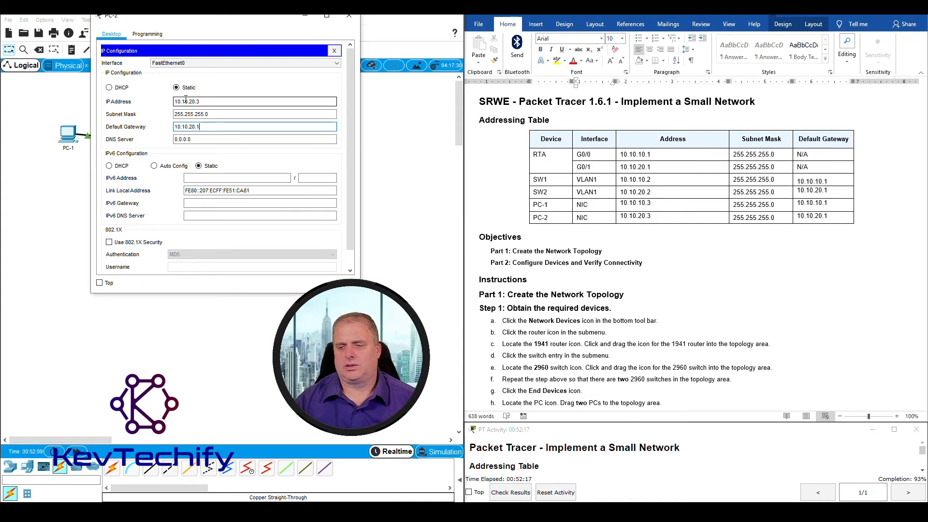
key(Tab)
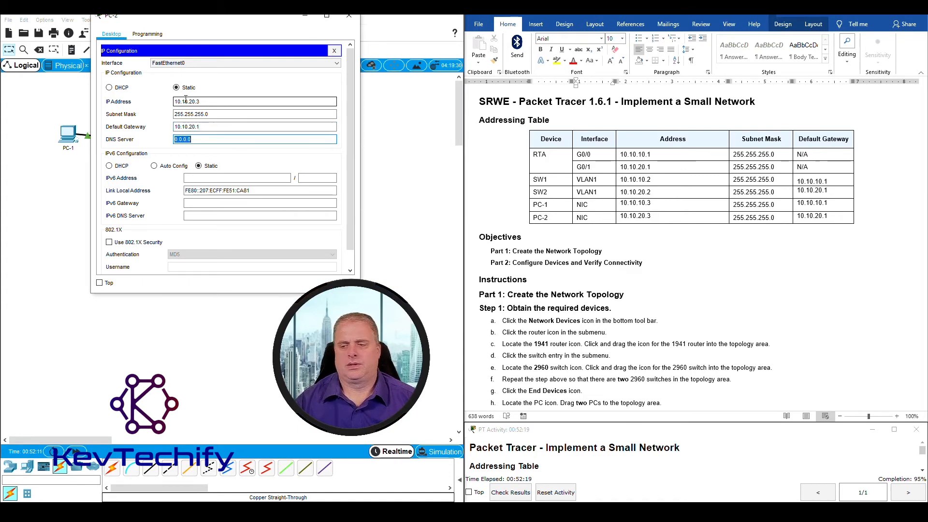
click(350, 18)
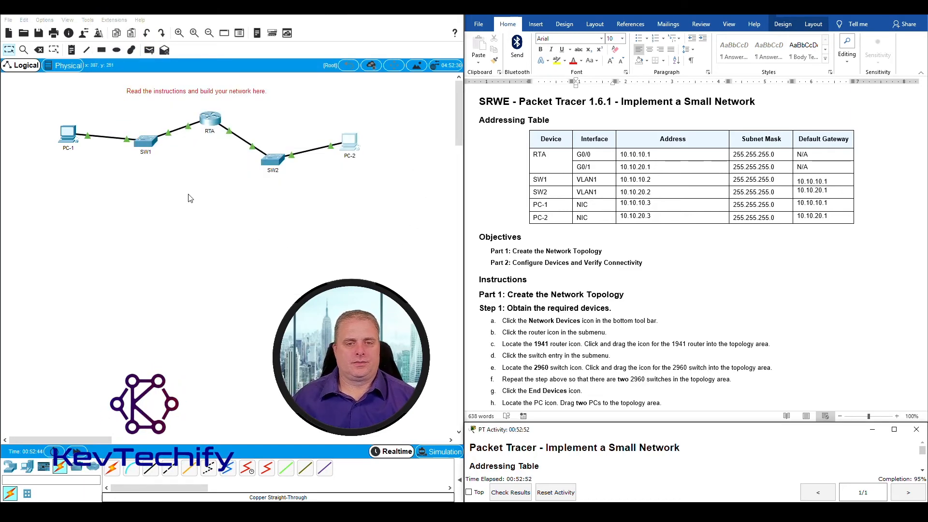
scroll(669, 251, down, 20)
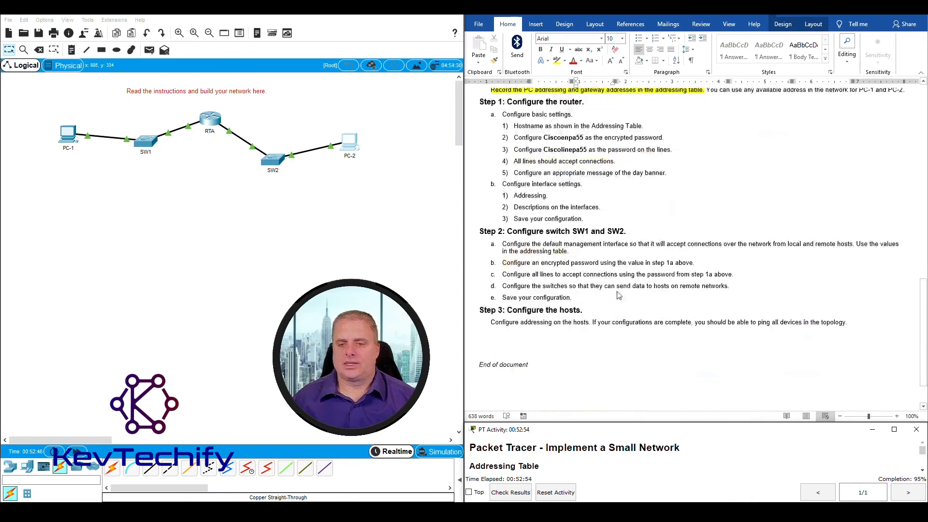
click(600, 279)
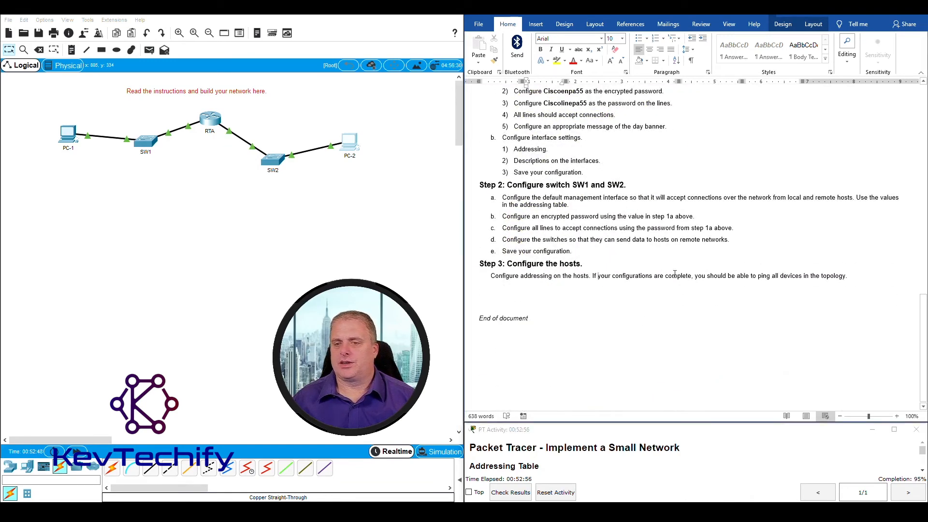
drag(675, 274, 841, 274)
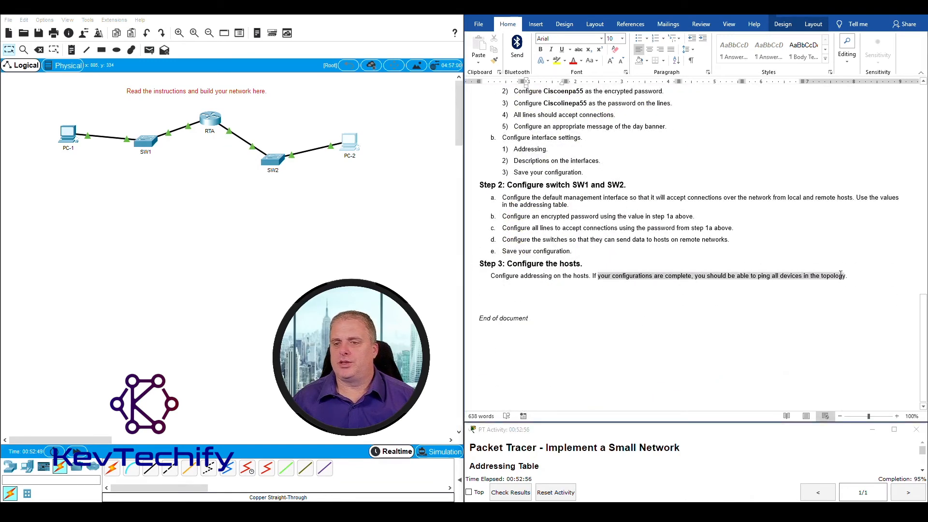
click(303, 258)
scroll(565, 260, up, 20)
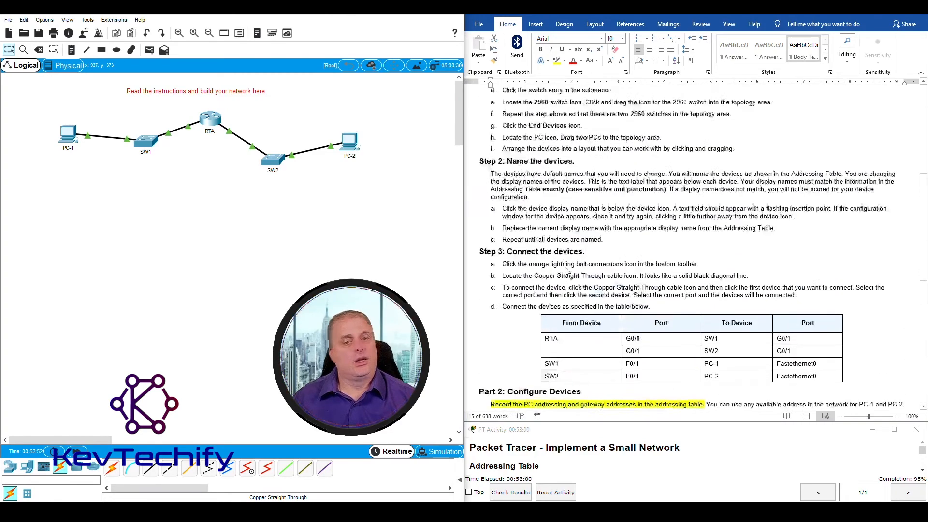
Open PC-1's window, move and widen it, and launch its Command Prompt
click(70, 138)
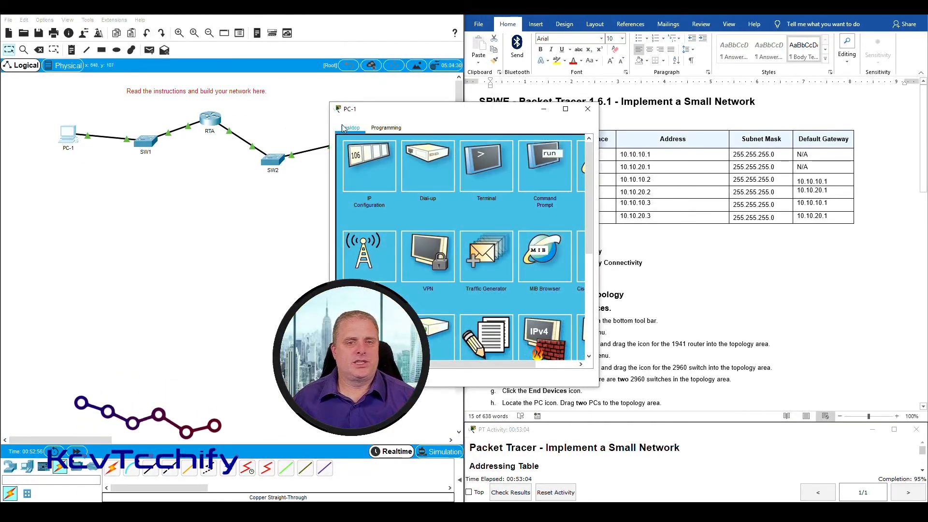
drag(391, 110, 107, 23)
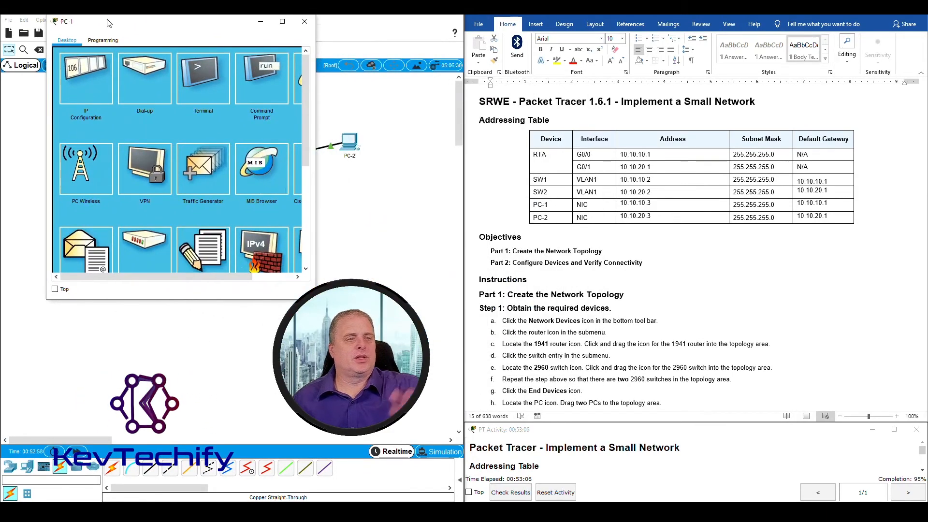
drag(318, 124, 417, 128)
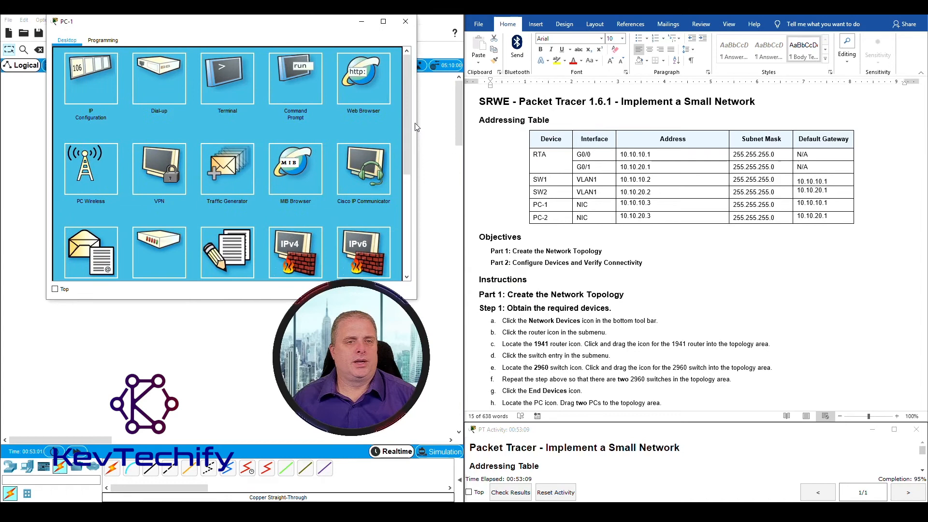
click(296, 78)
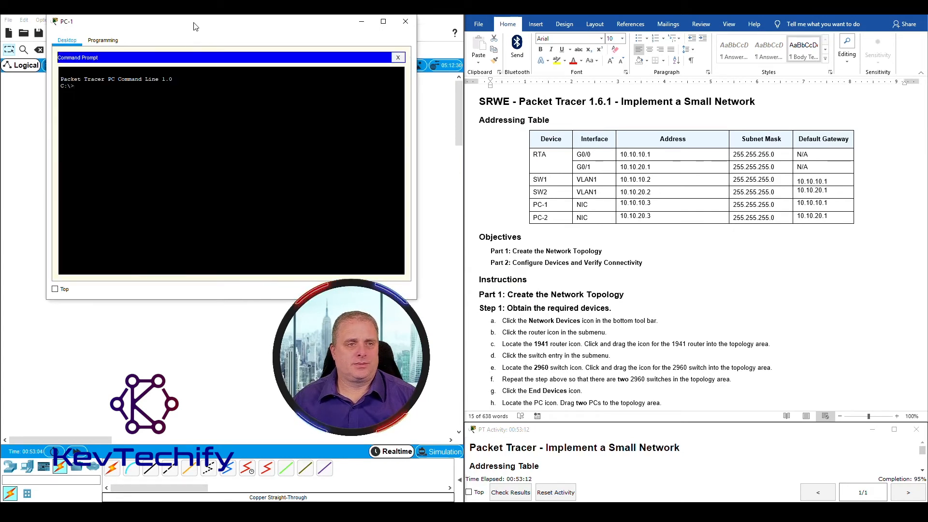
From PC-1's command prompt, ping 10.10.10.3
drag(194, 26, 307, 18)
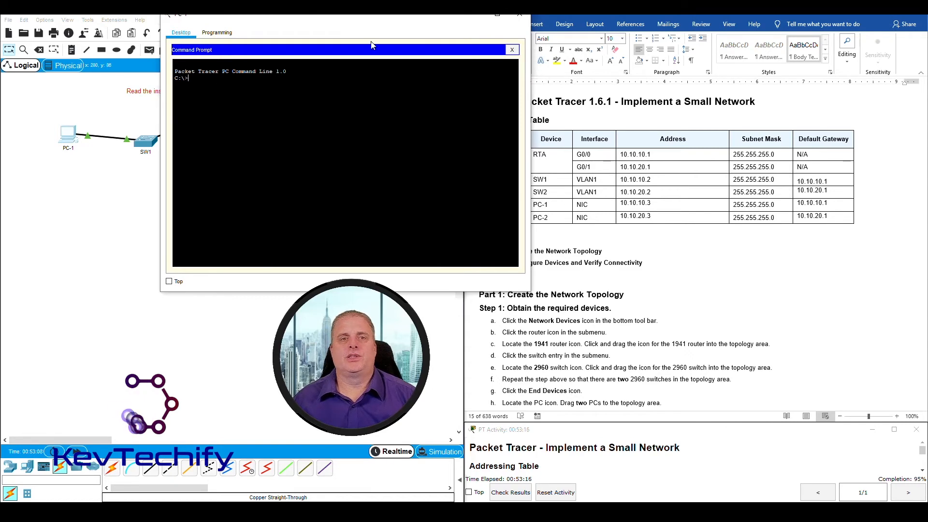
drag(385, 19, 338, 17)
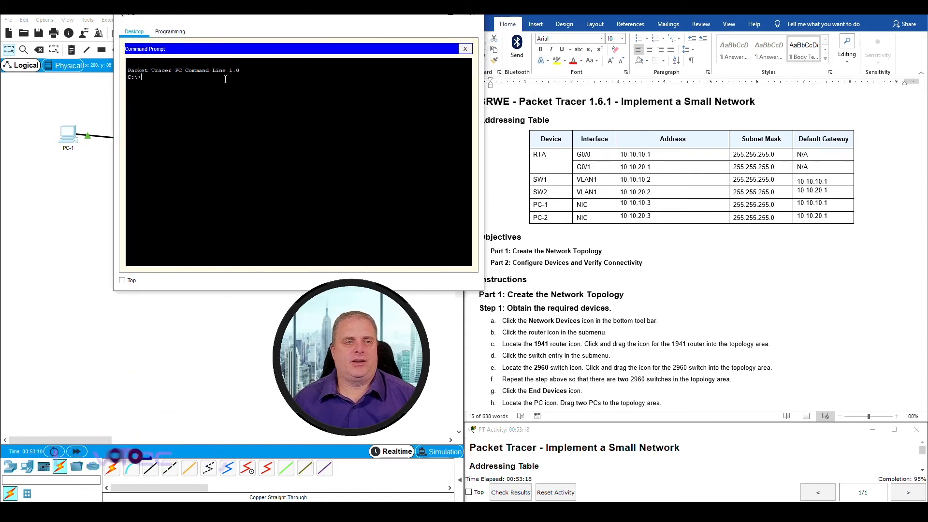
text(ping)
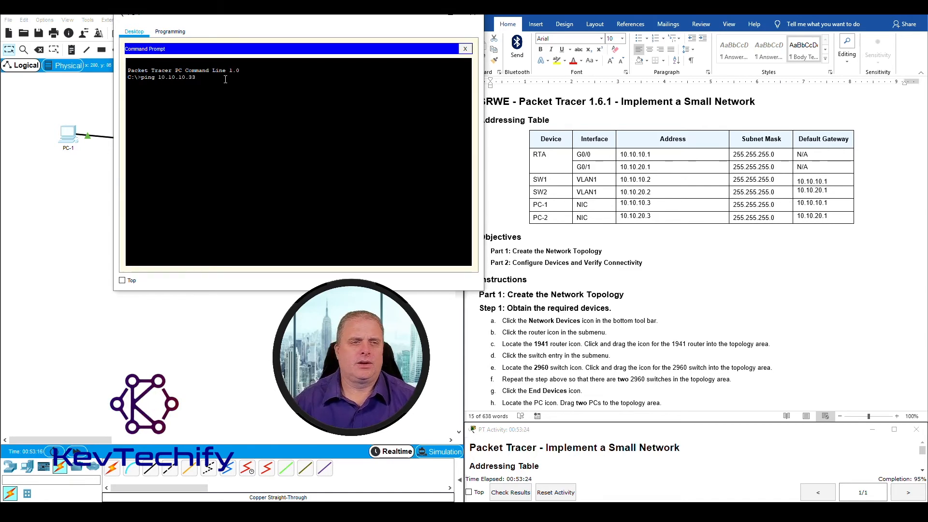
text(10.10.10.3)
key(Return)
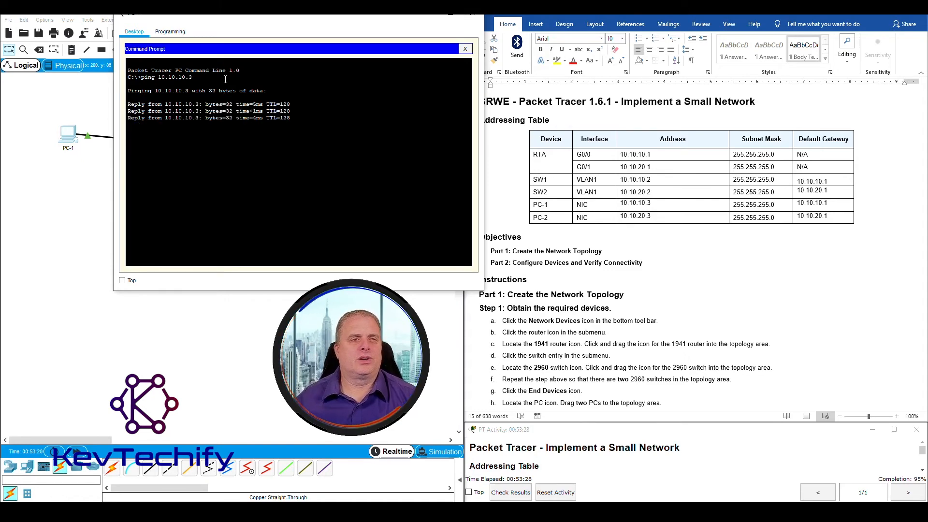
drag(265, 25, 226, 21)
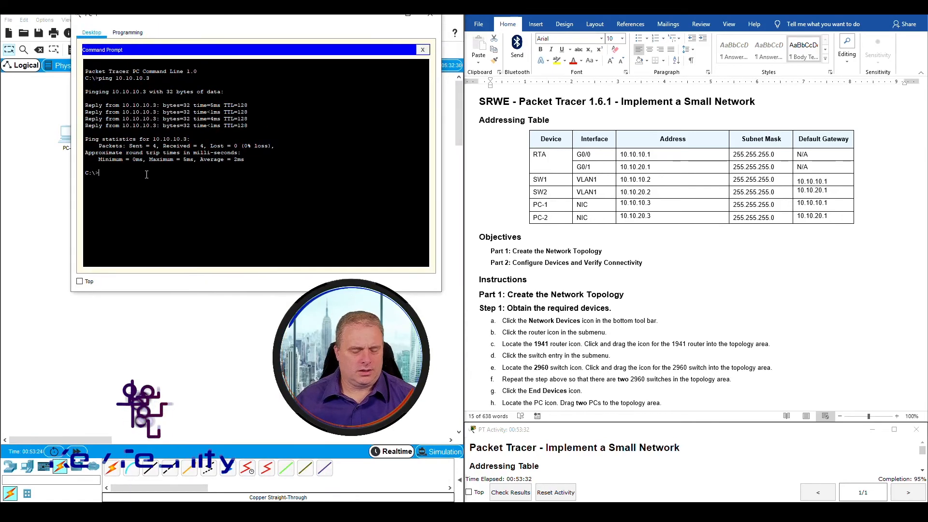
Ping SW1 at 10.10.10.2, then repeat it until all four replies succeed
text(ping)
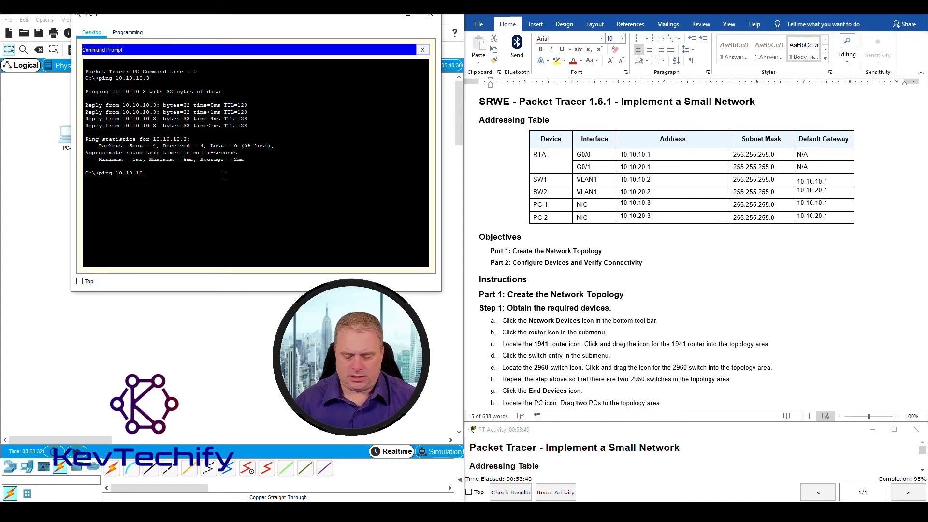
text(10.10.10.2)
key(Return)
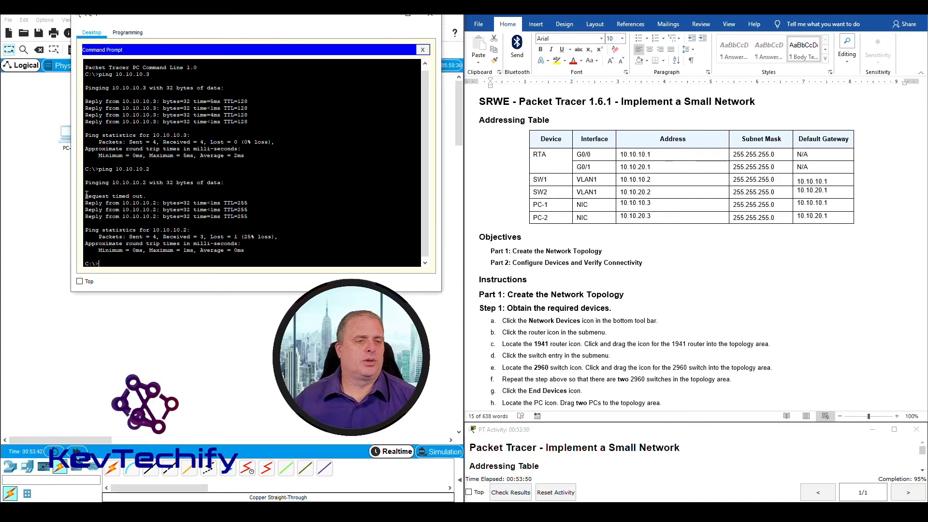
drag(86, 195, 164, 194)
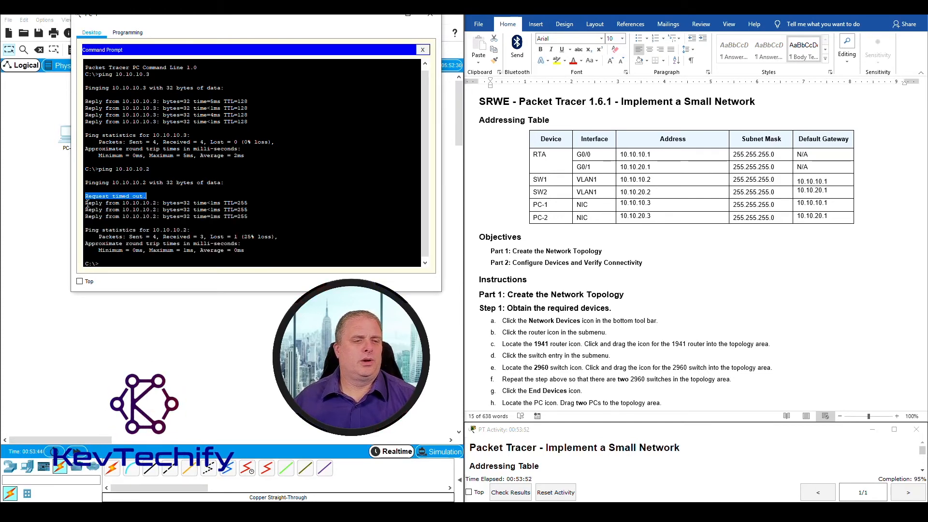
drag(87, 204, 254, 216)
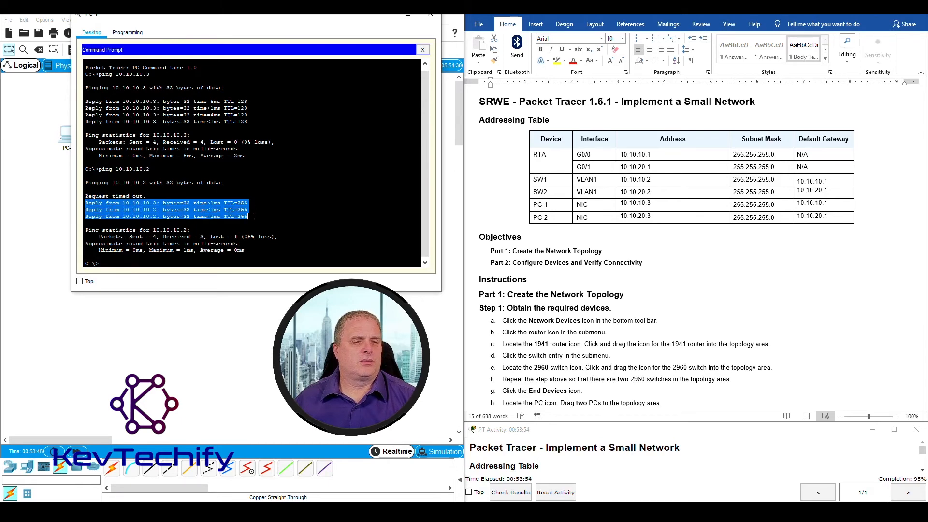
click(150, 260)
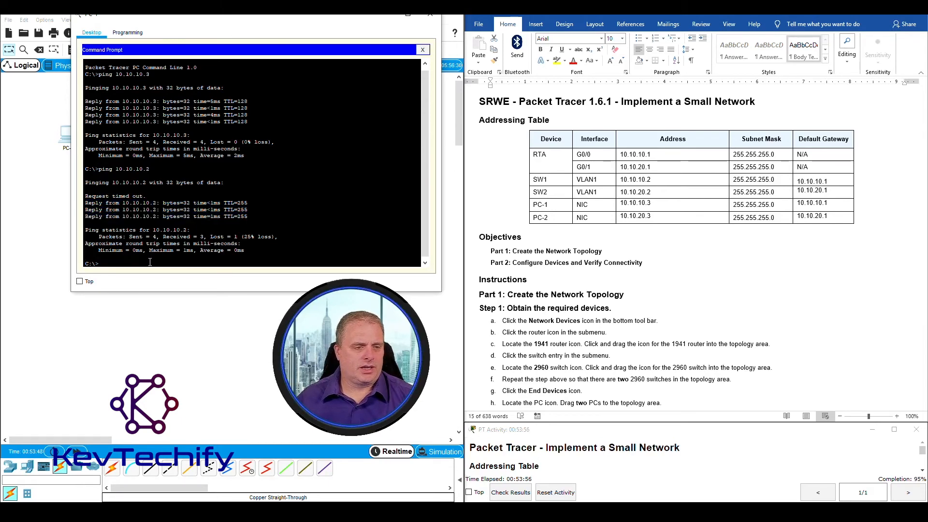
key(Return)
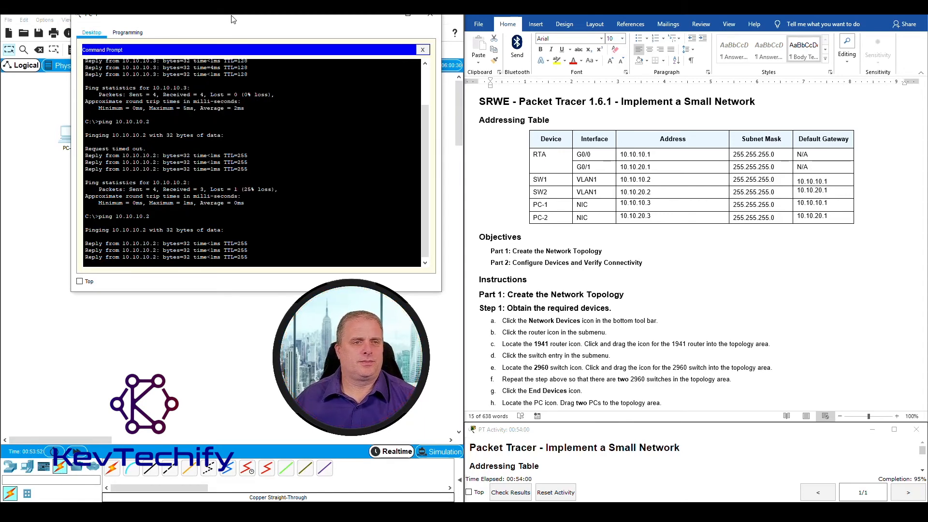
drag(232, 20, 536, 57)
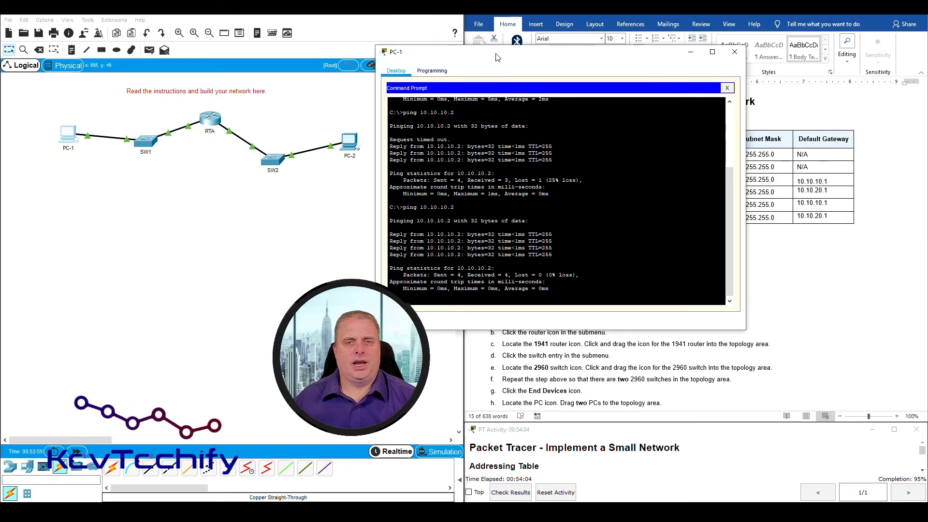
Ping RTA's addresses 10.10.10.1 and 10.10.20.1 from PC-1, both with 0% loss
drag(497, 57, 189, 28)
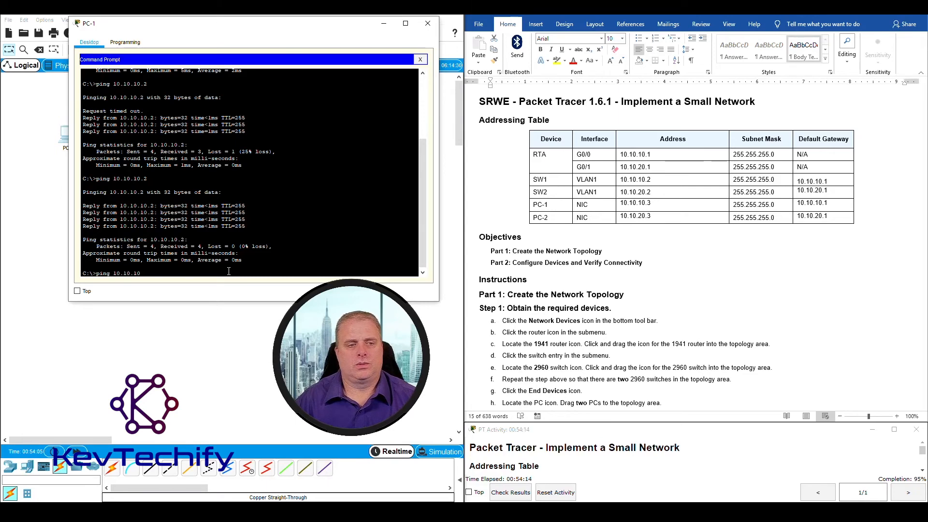
key(Return)
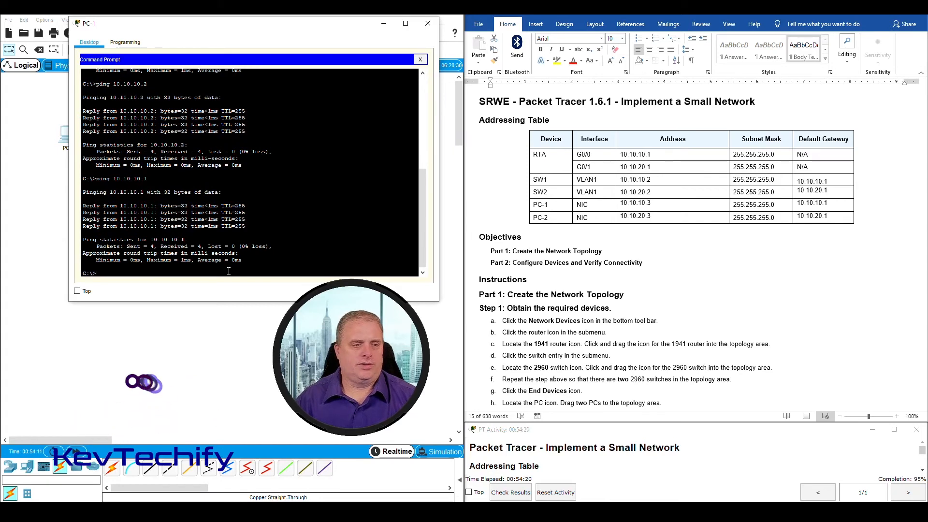
text(ping 10.10.20.1)
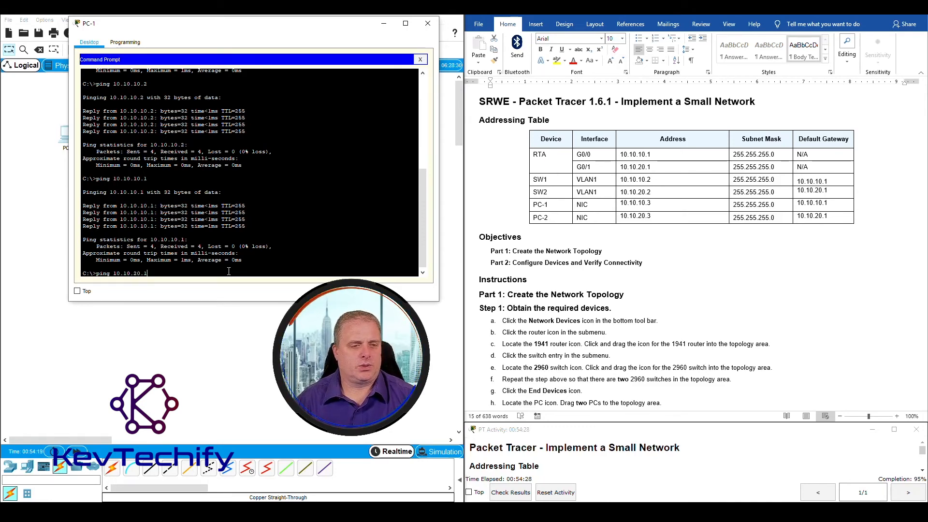
key(Return)
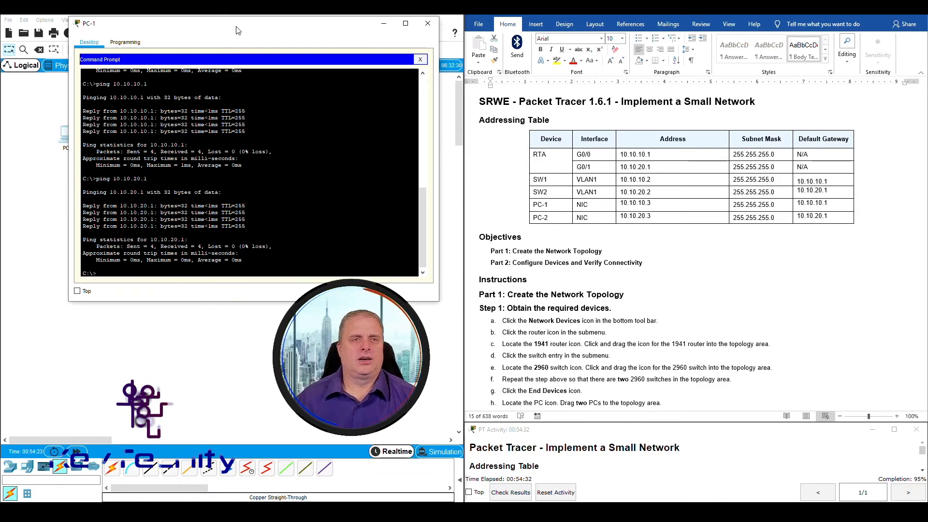
drag(238, 30, 258, 204)
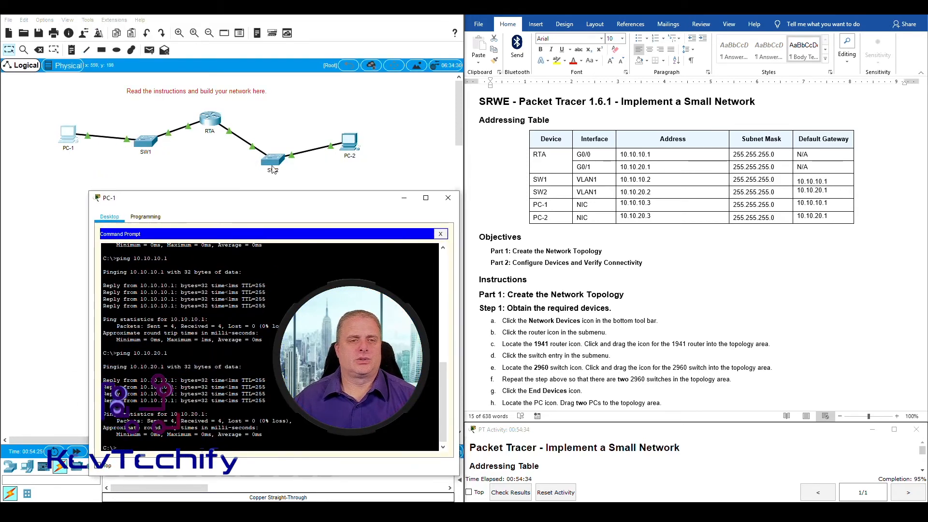
drag(321, 203, 273, 22)
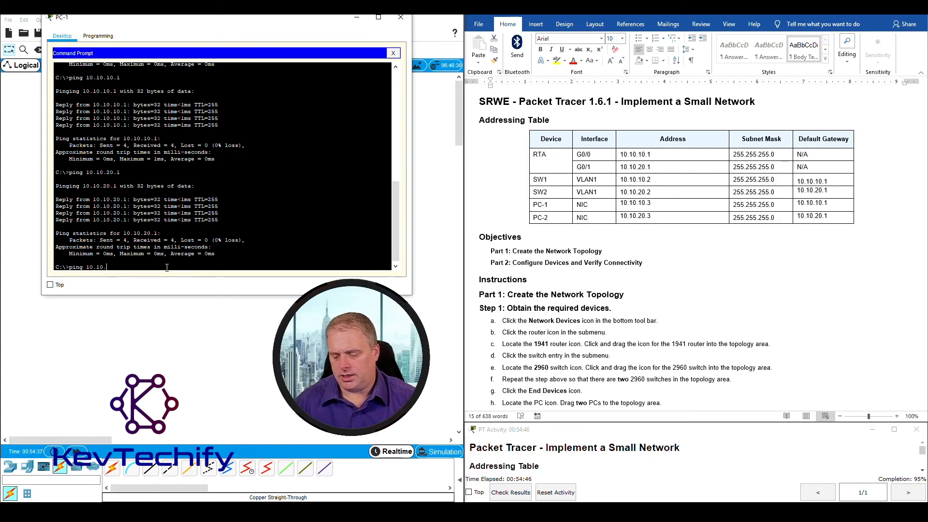
Ping SW2 at 10.10.20.2, note the 100% loss, and close PC-1's window
text(20.2)
key(Return)
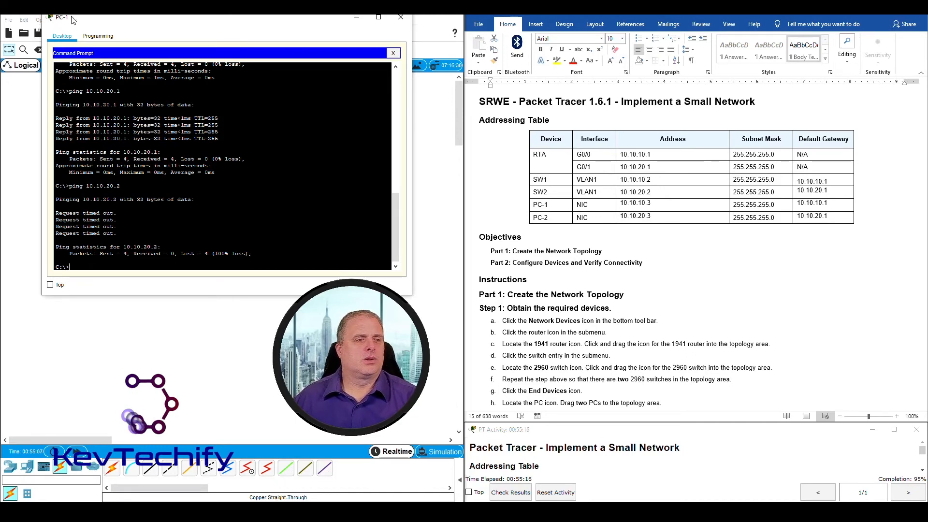
click(401, 18)
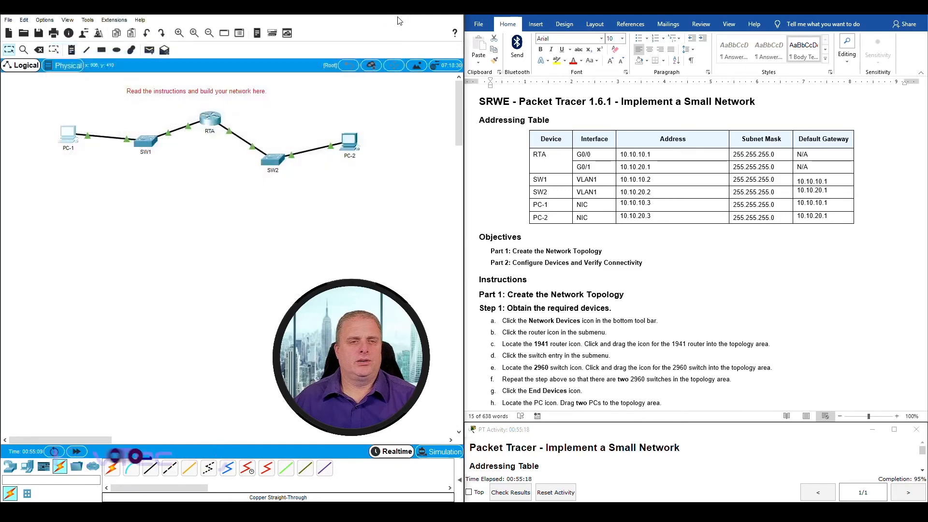
Run 'sho run' in SW2's CLI and find VLAN1 at 10.10.10.2 instead of 10.10.20.2
click(273, 162)
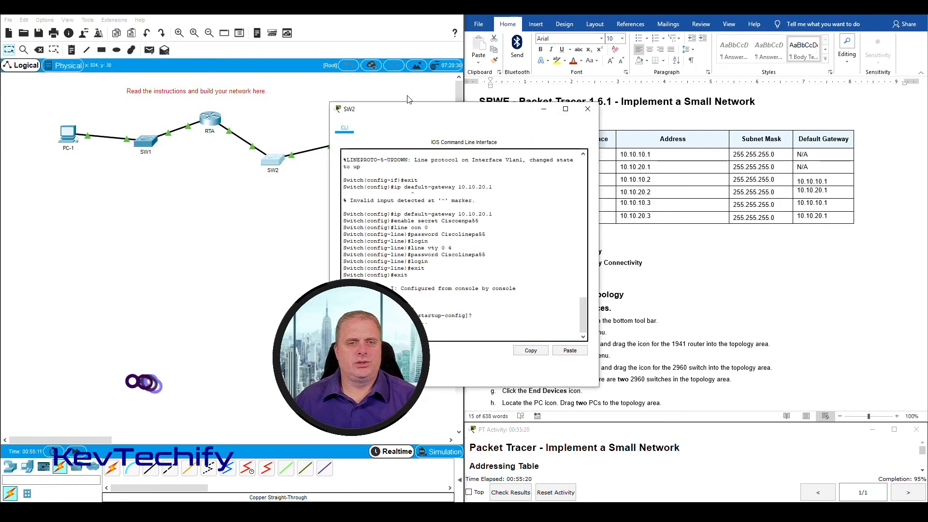
drag(411, 106, 160, 22)
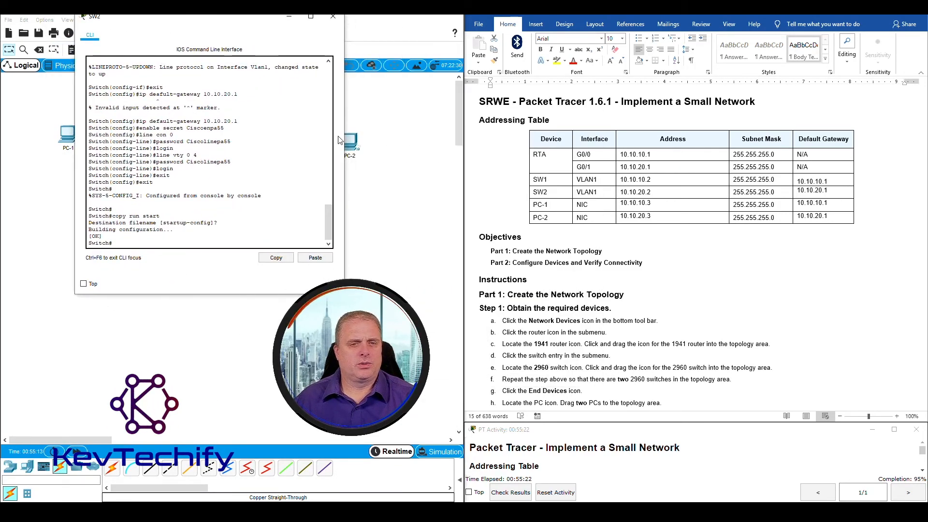
drag(343, 138, 432, 127)
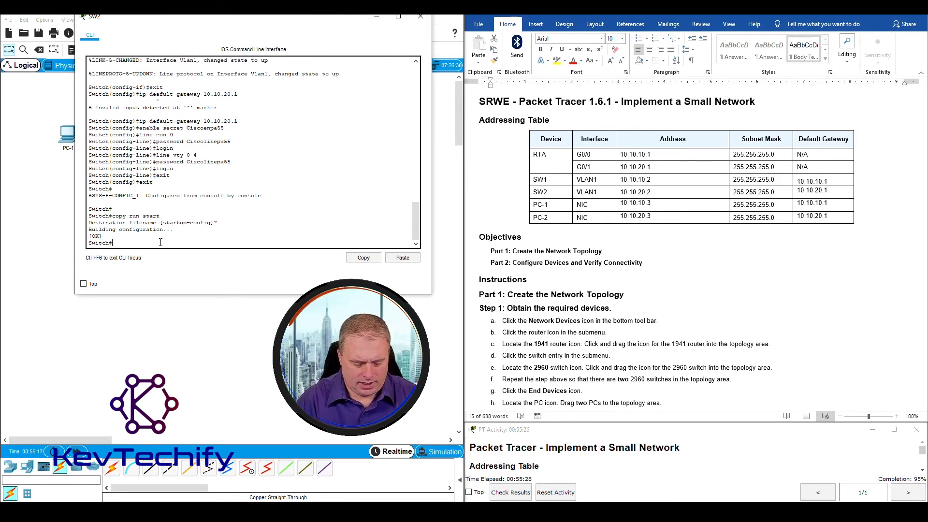
text(sh)
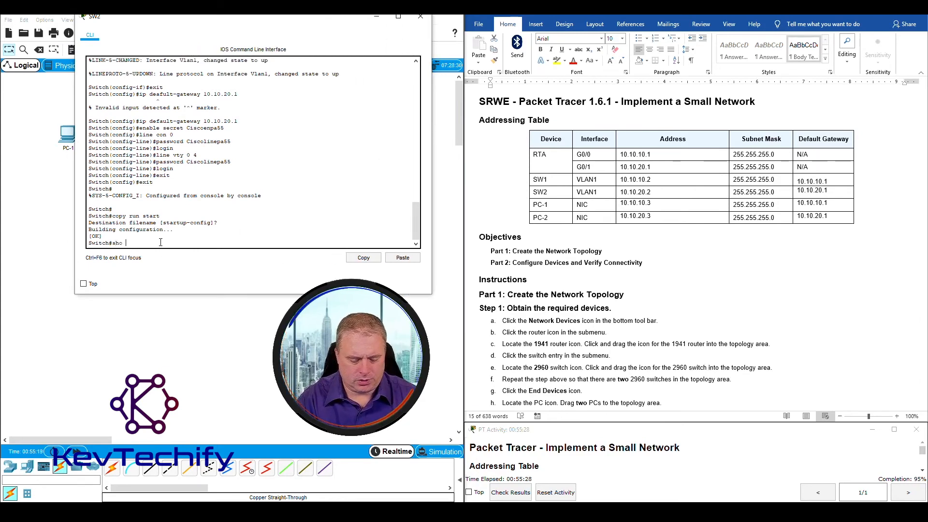
text(o)
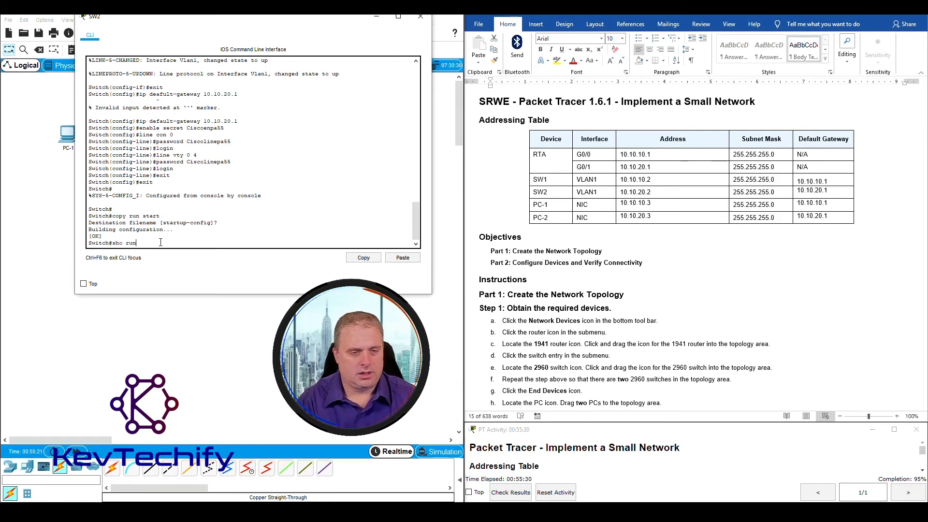
text( run)
key(Return)
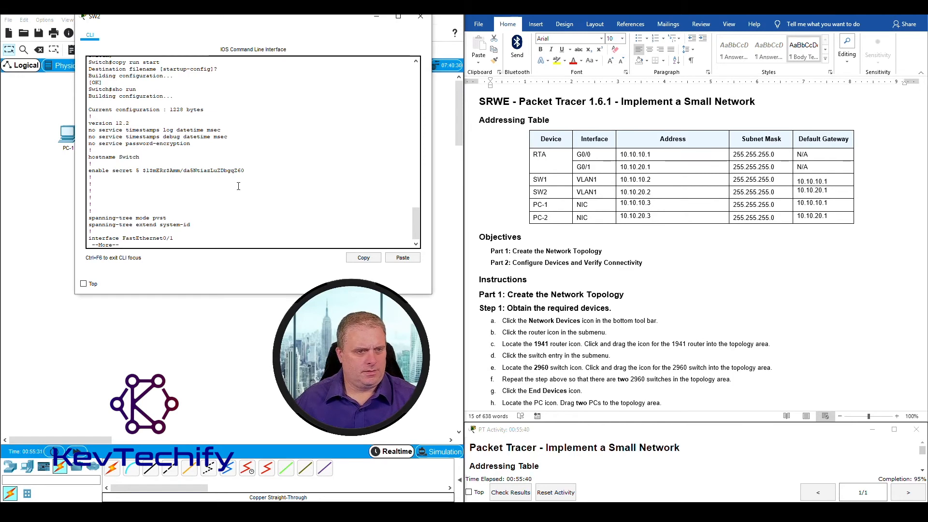
key(space)
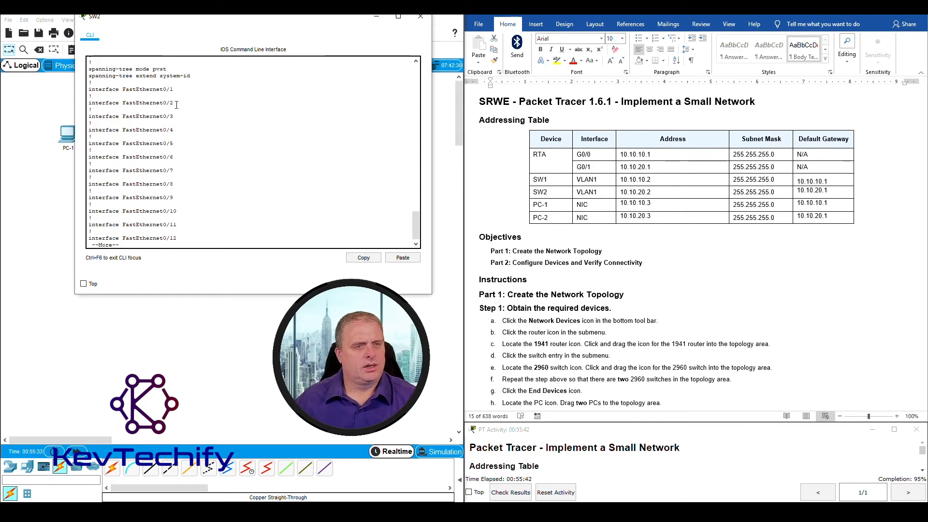
key(space)
key(space)
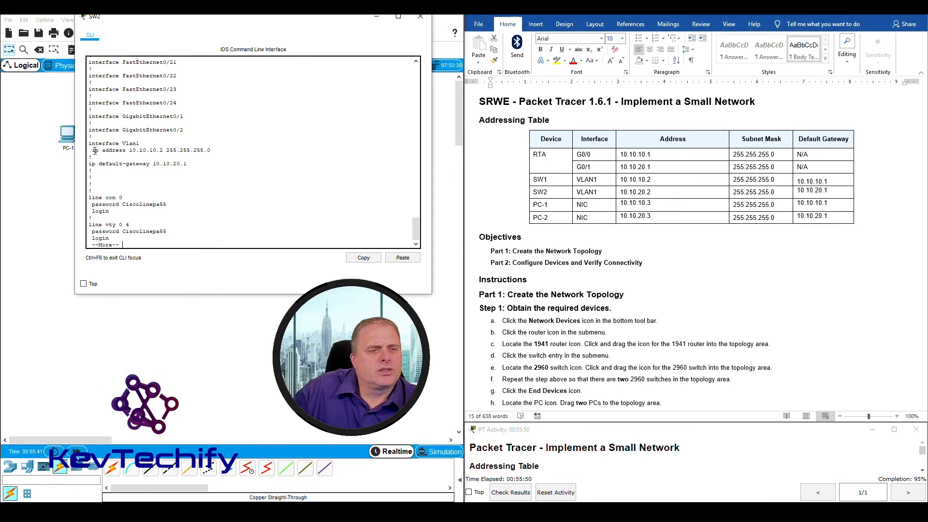
drag(95, 151, 169, 150)
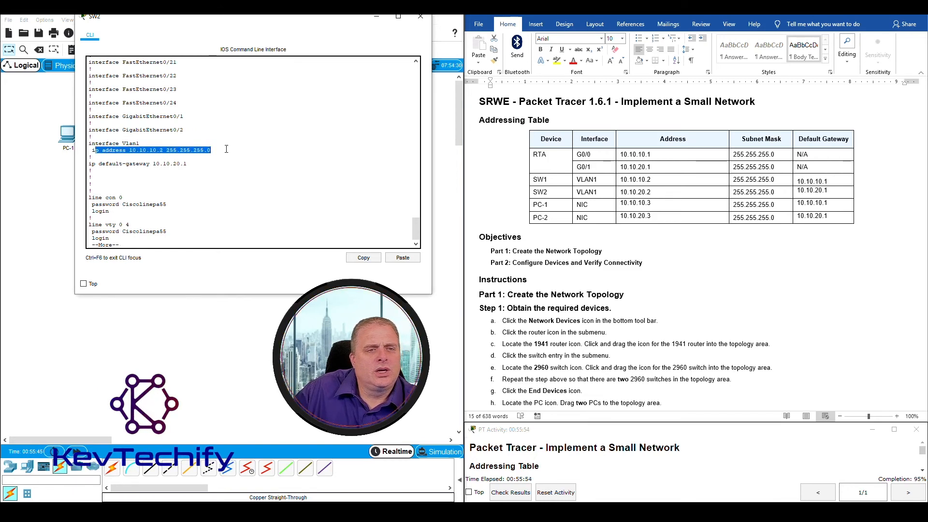
click(674, 192)
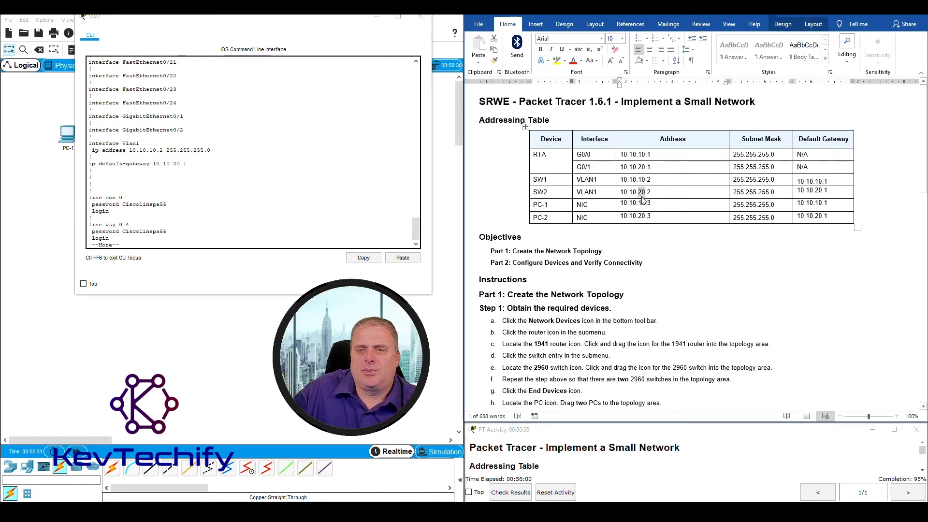
click(179, 243)
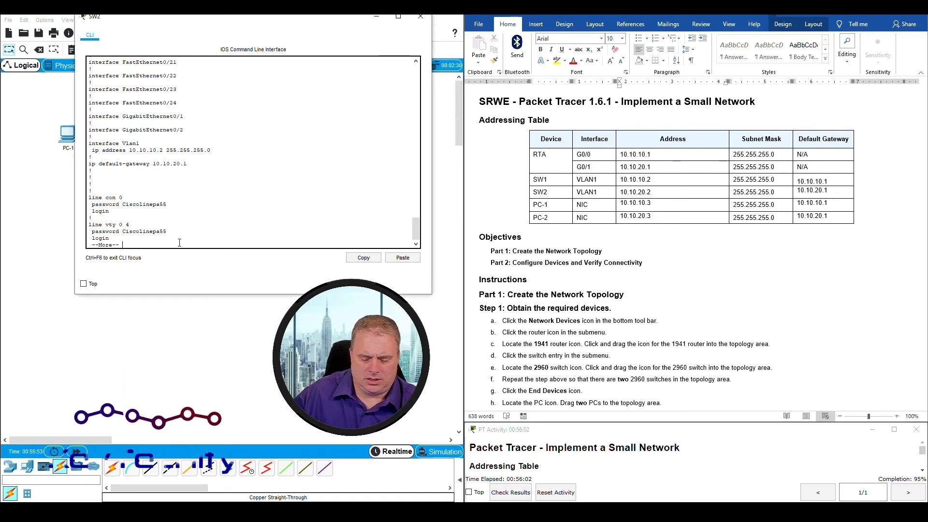
On SW2, run conf t, int vlan1, ip address 10.10.20.2 255.255.255.0, then exit twice
key(space)
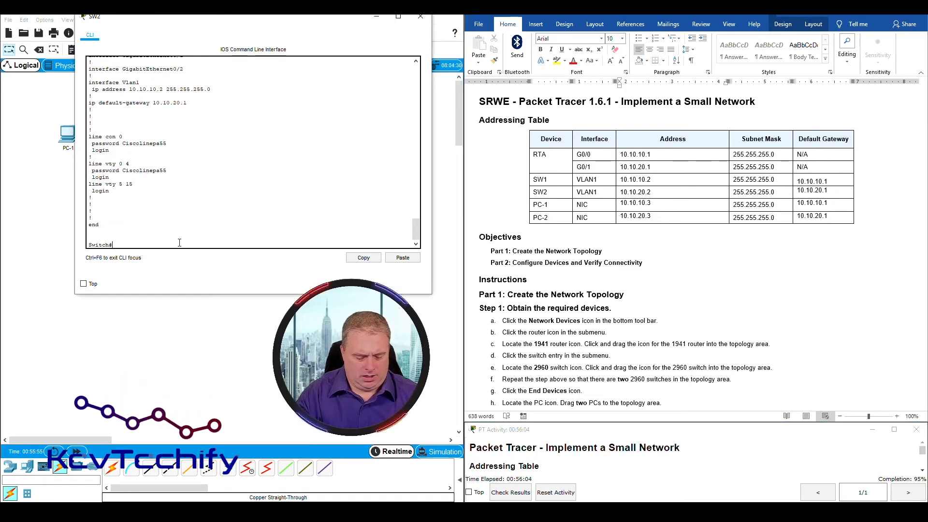
text(conf t)
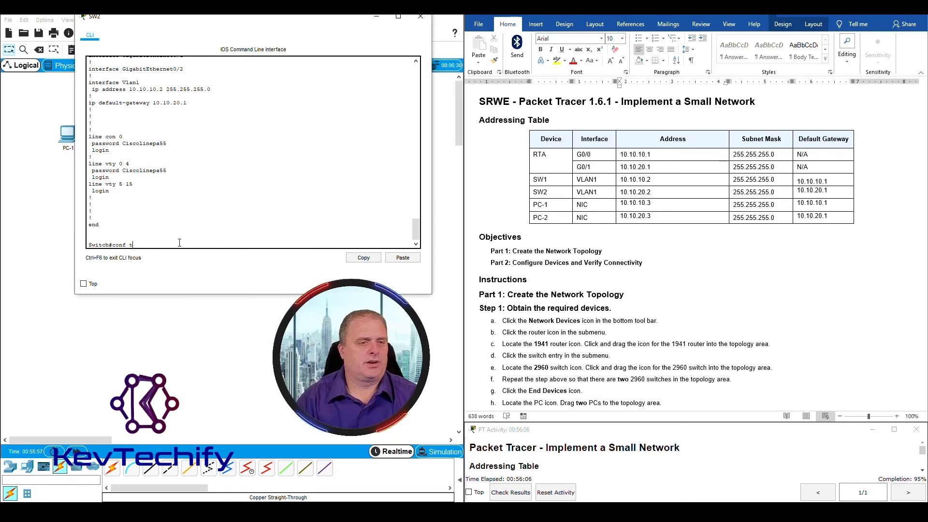
key(Return)
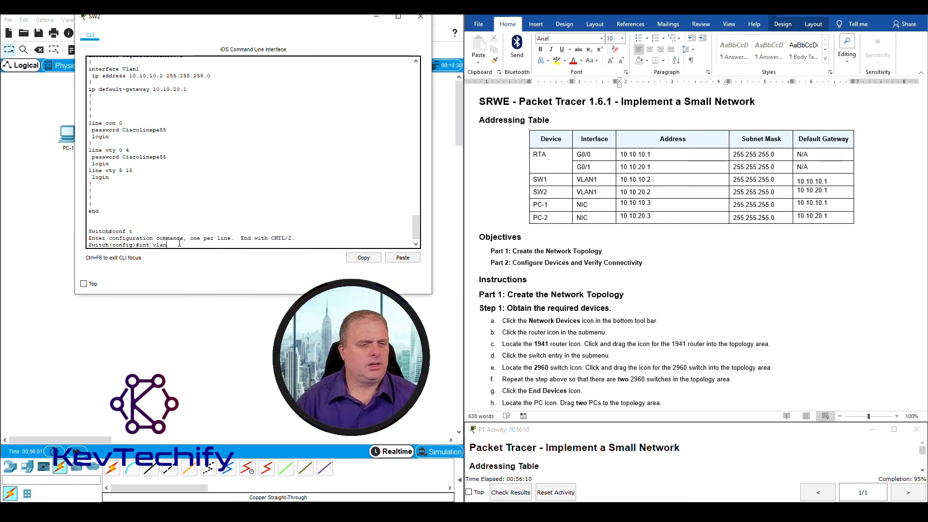
text(int vlan1)
key(Return)
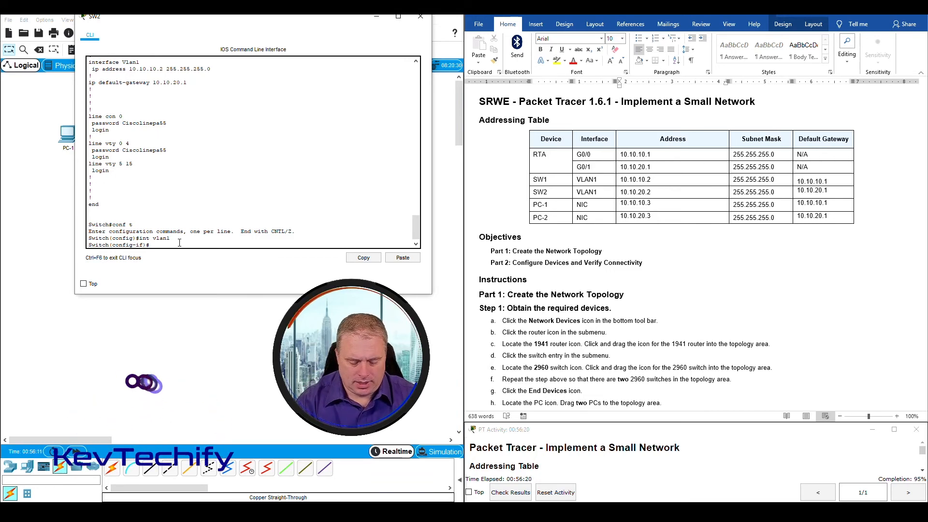
text(ip address)
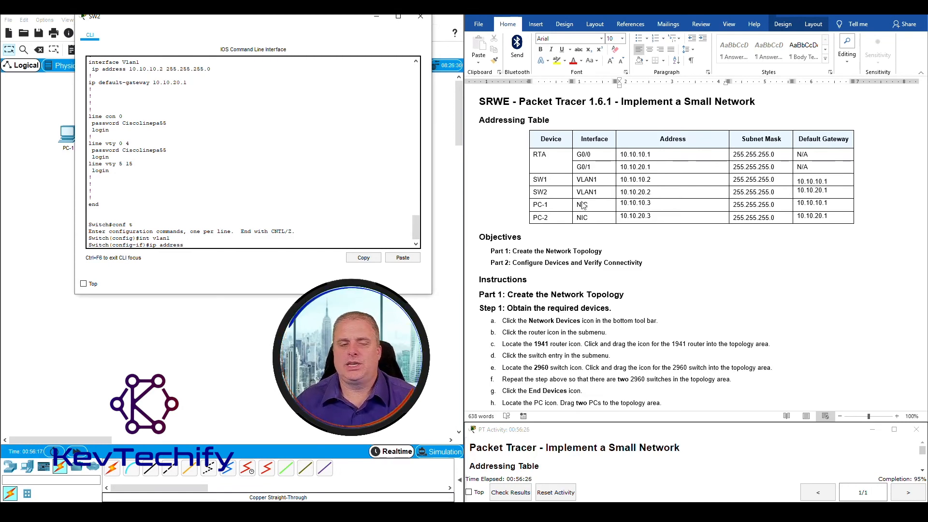
text(10)
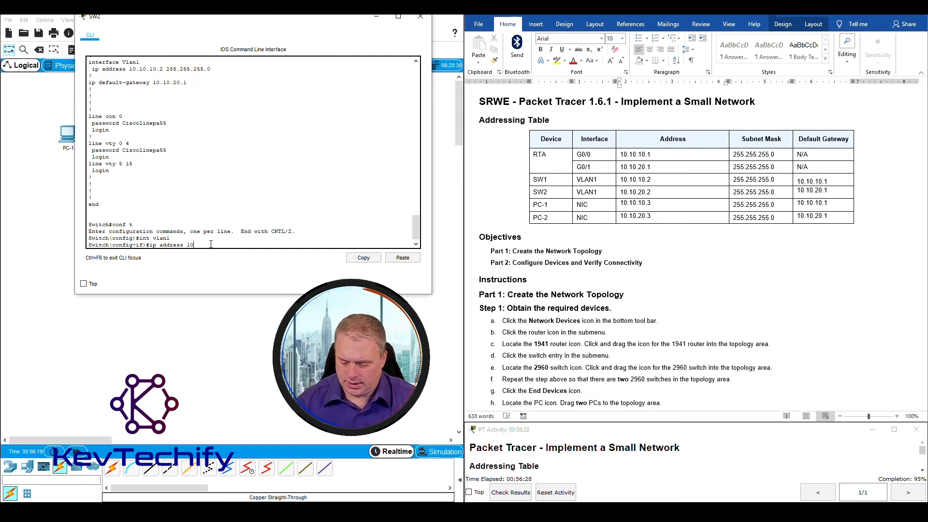
text(.10.20.)
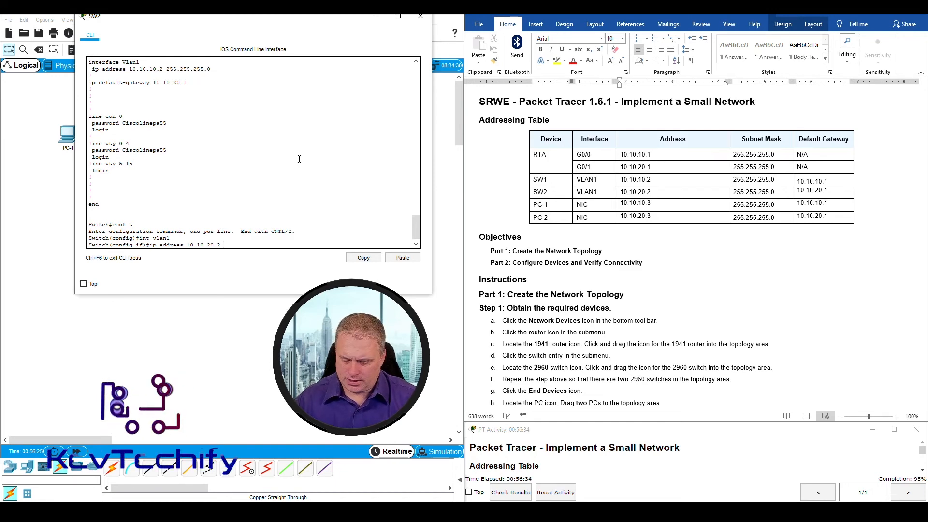
text(255.255.)
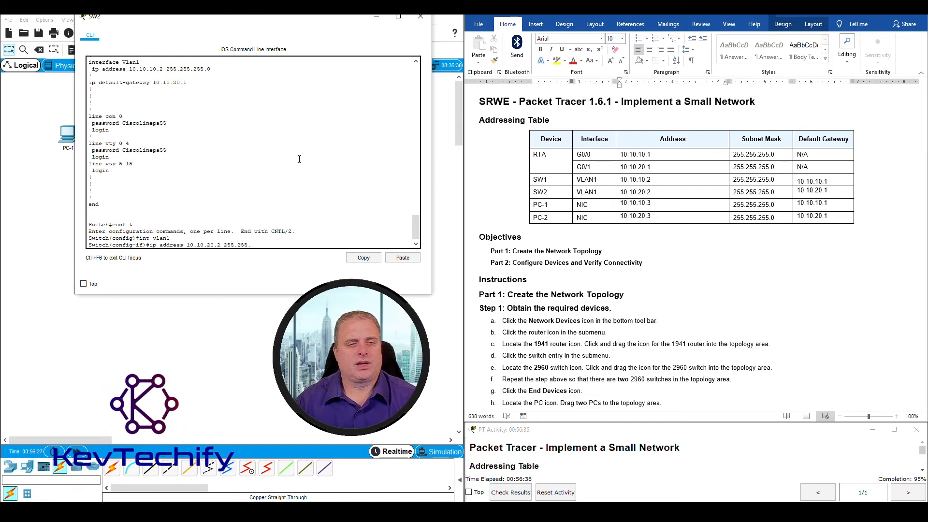
text(255.0)
key(Return)
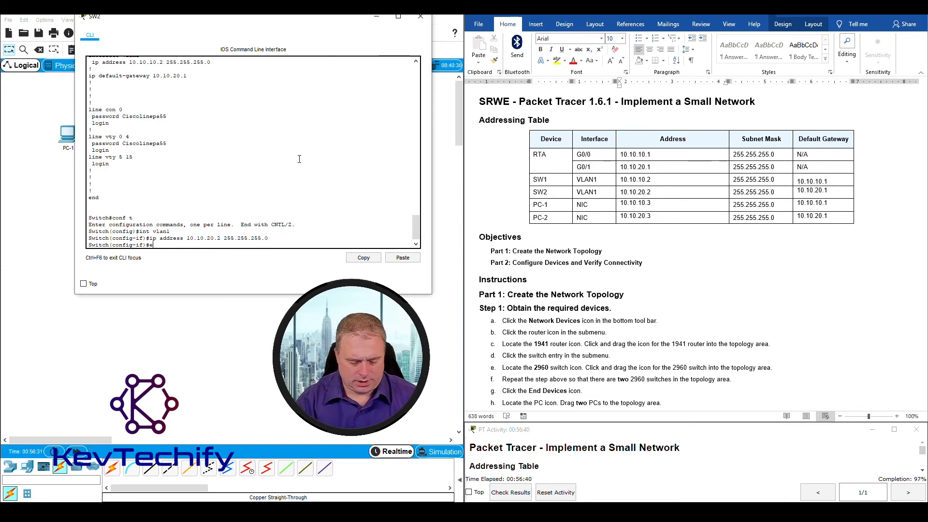
text(exit)
key(Return)
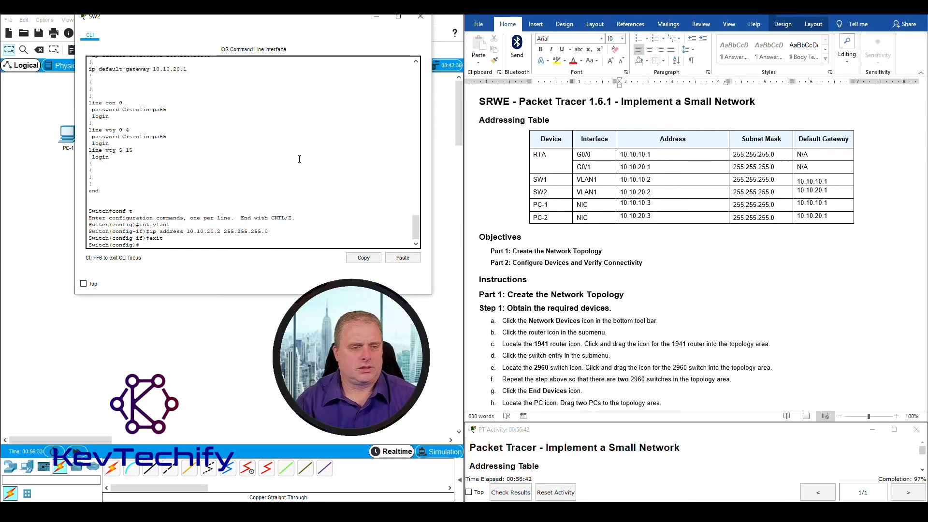
text(exit)
key(Return)
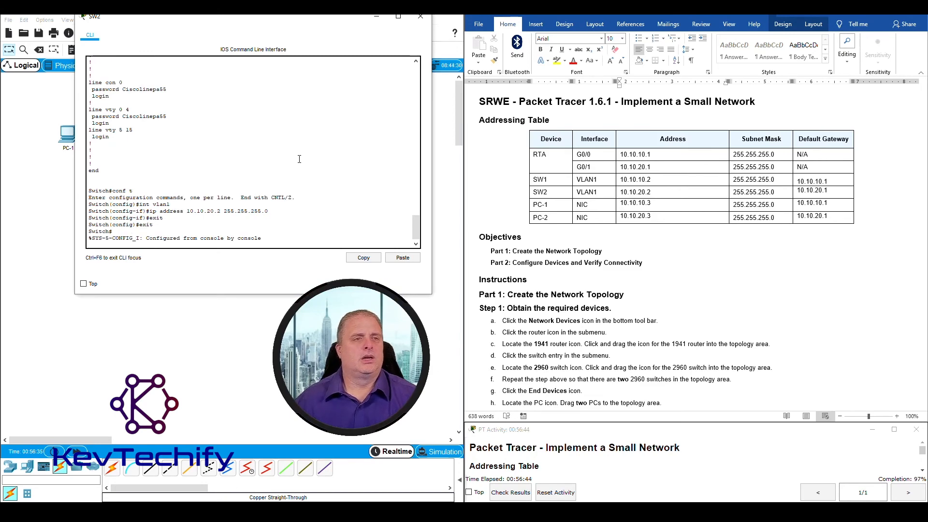
Close SW2's CLI and open PC-1's Command Prompt
click(421, 20)
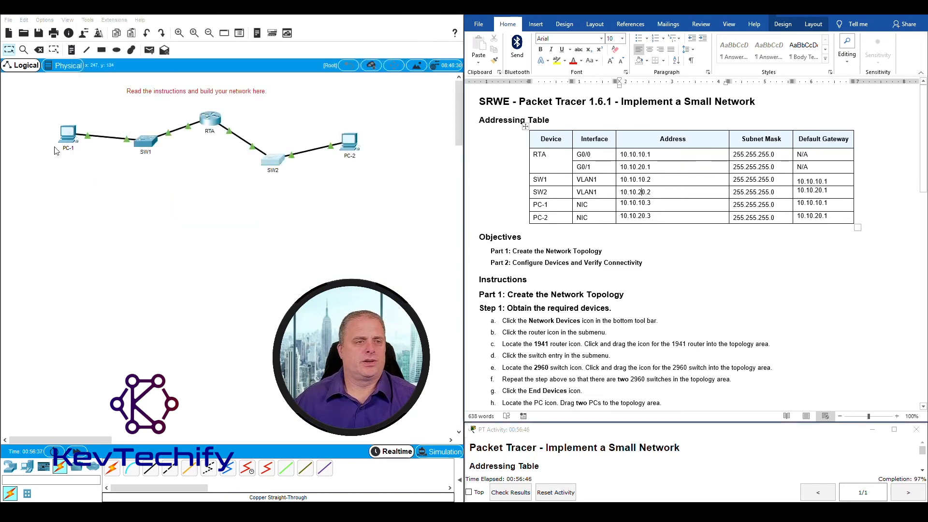
click(67, 135)
drag(378, 112, 134, 23)
click(313, 77)
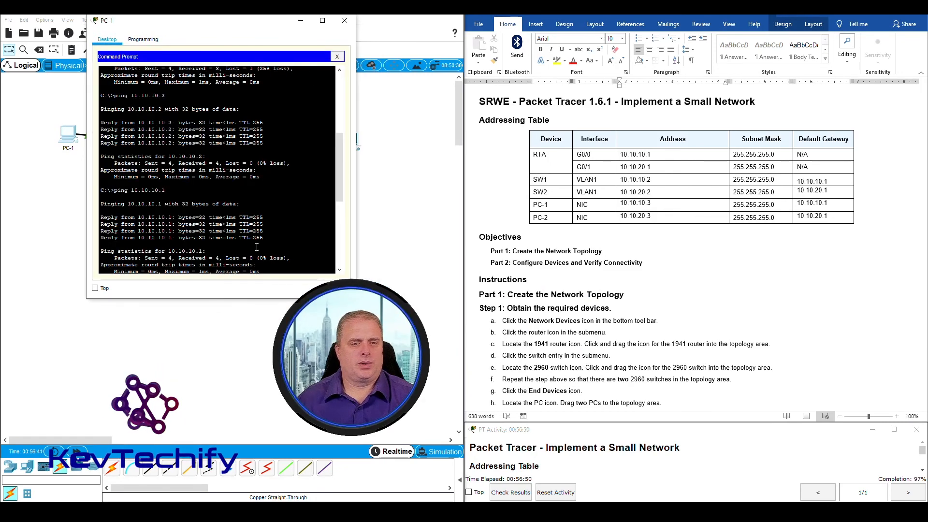
scroll(271, 240, down, 3)
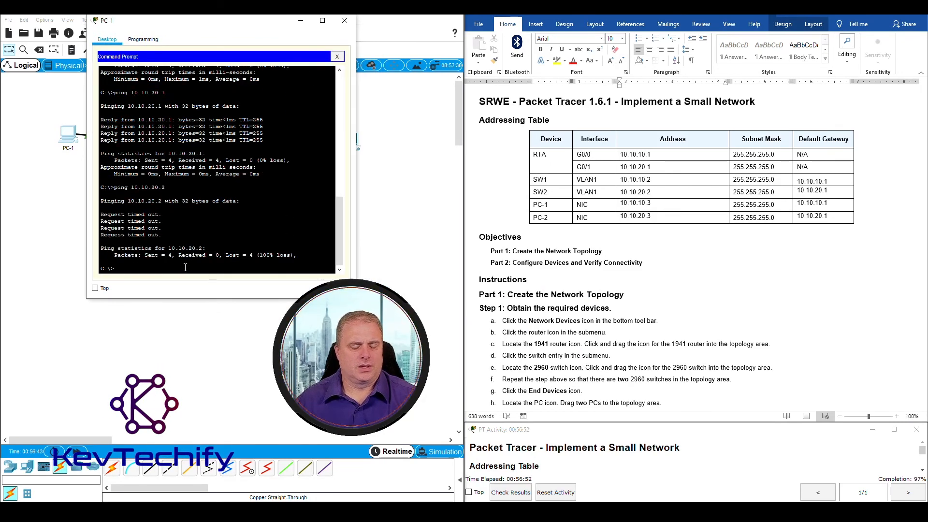
Ping 10.10.20.2 from PC-1 and repeat it until all four replies succeed
text(ping 10.10.20.)
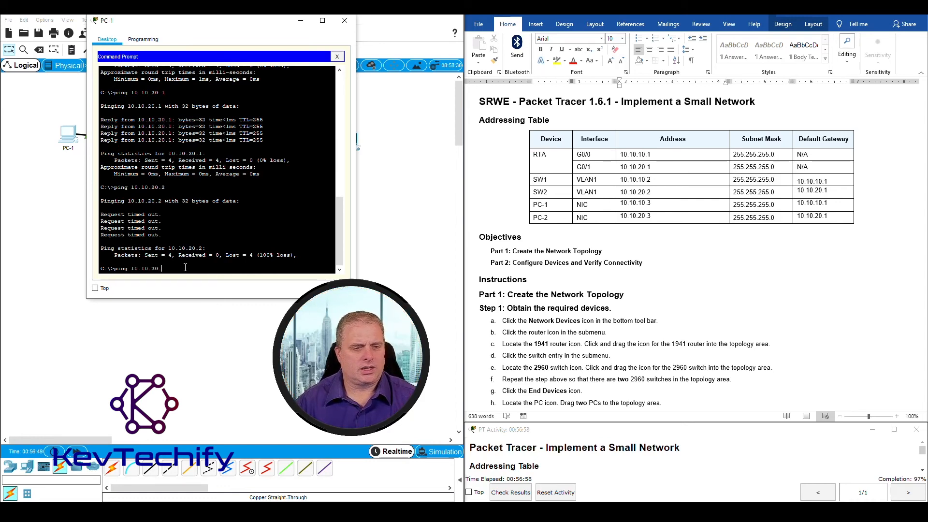
text(2)
key(Return)
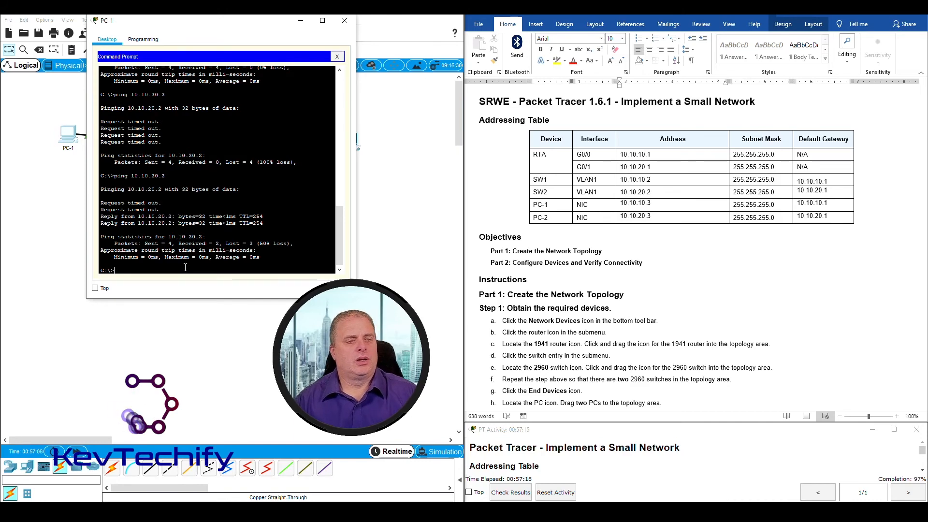
key(Up)
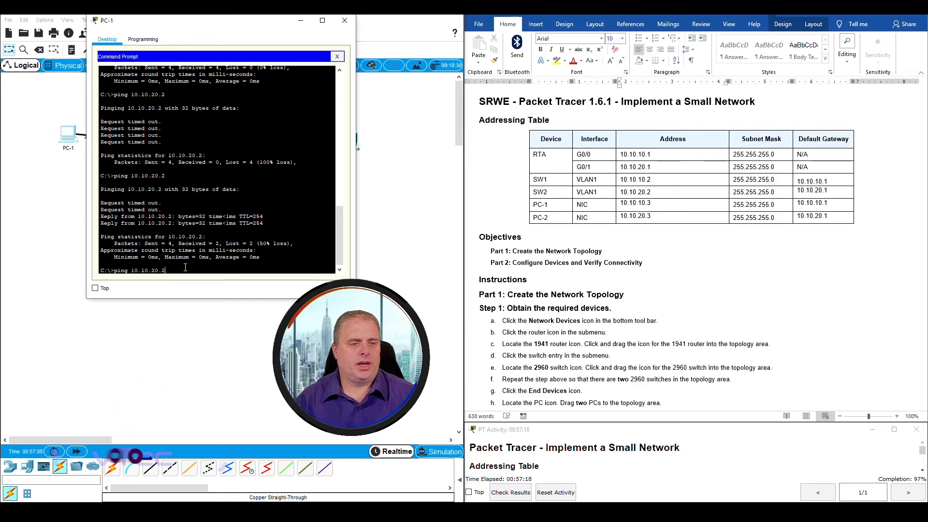
key(Return)
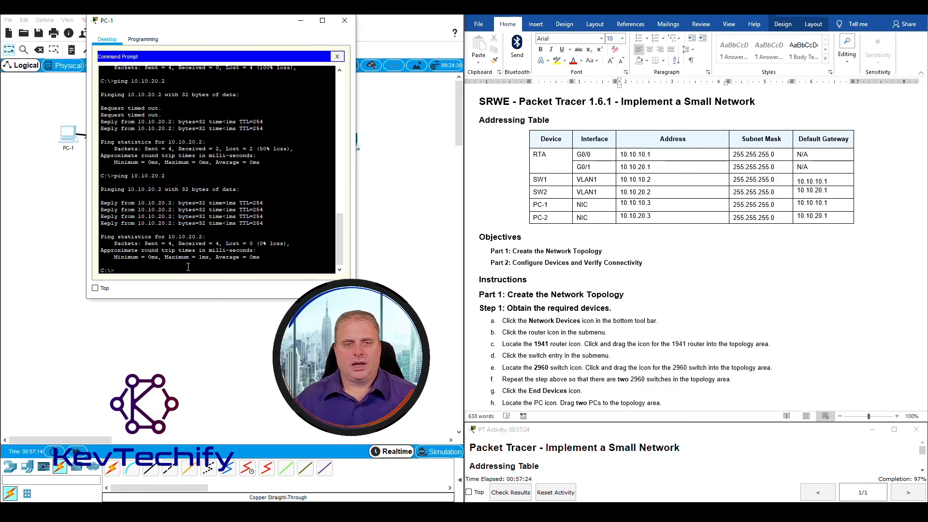
drag(207, 23, 272, 193)
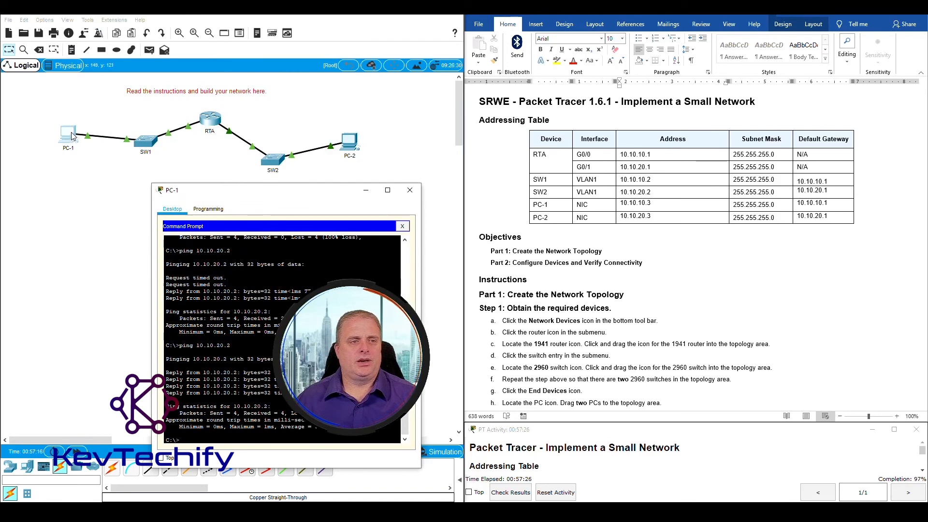
Ping PC-2 at 10.10.20.3 from PC-1, repeating it for a 0% loss result
drag(314, 196, 187, 32)
key(Return)
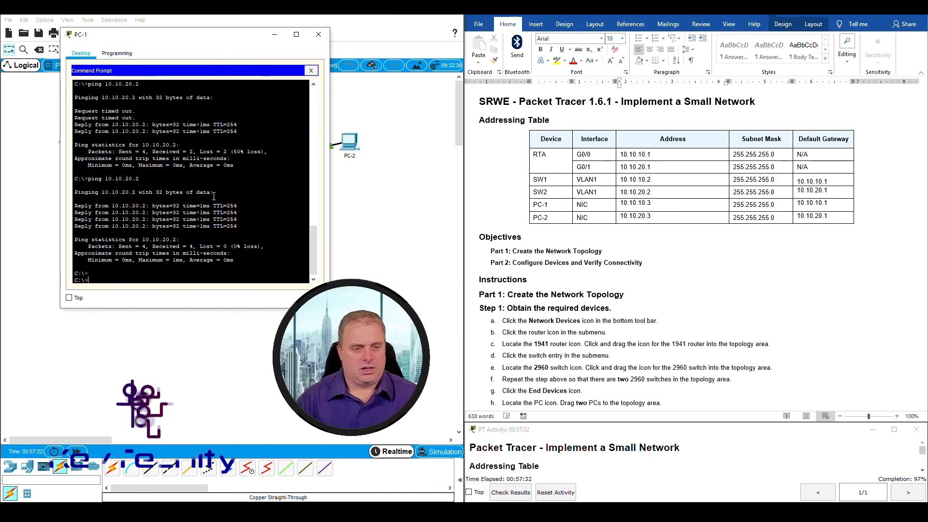
text(ping)
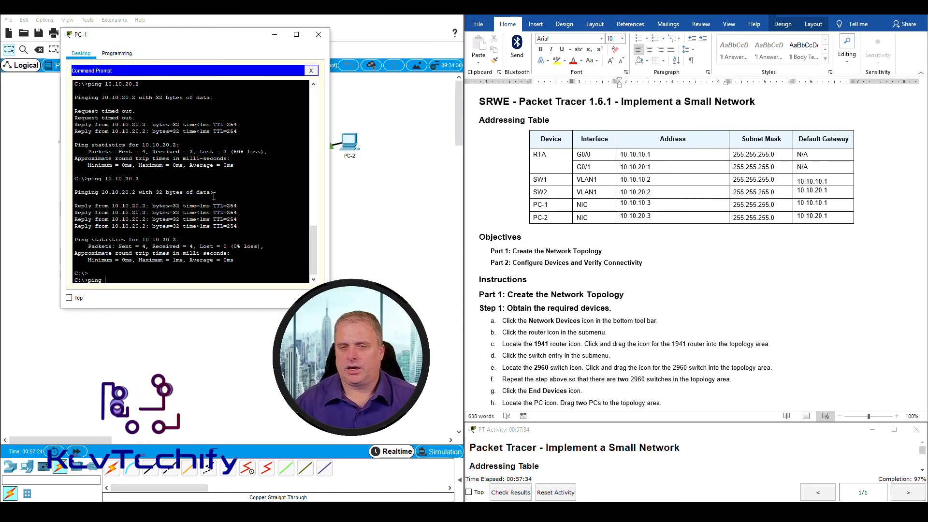
text( 10.10)
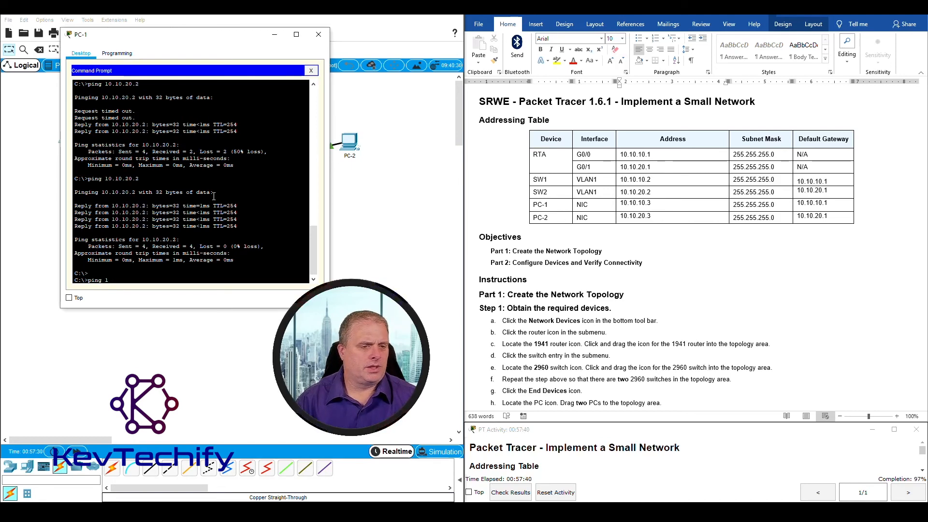
text(10.1)
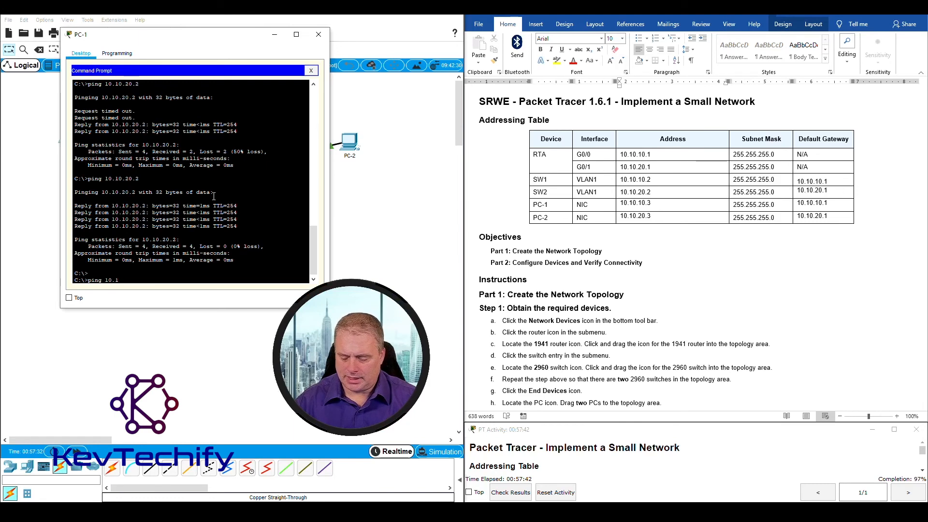
text(0.20.3)
key(Return)
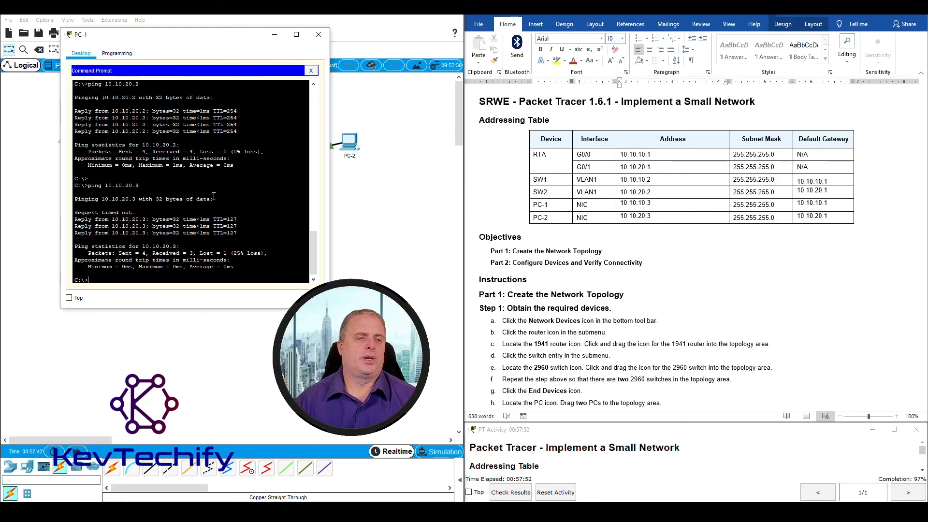
key(Up)
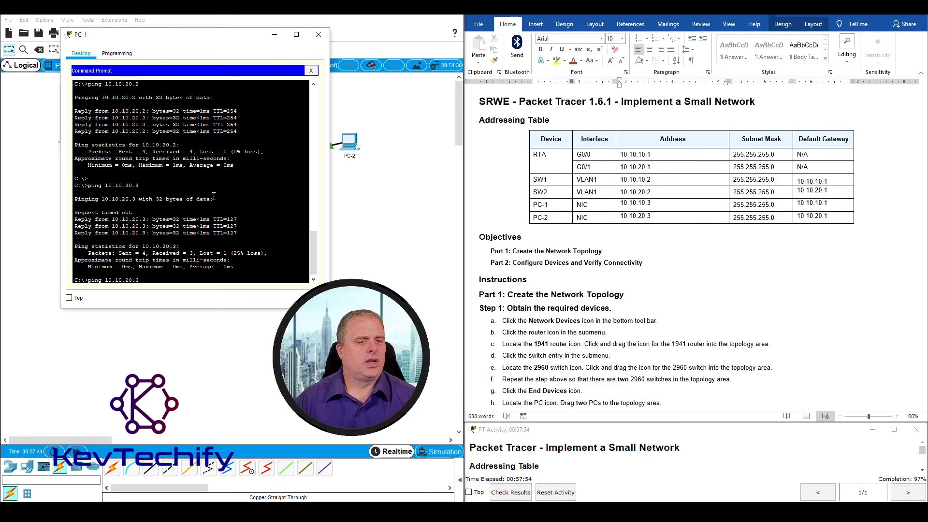
key(Return)
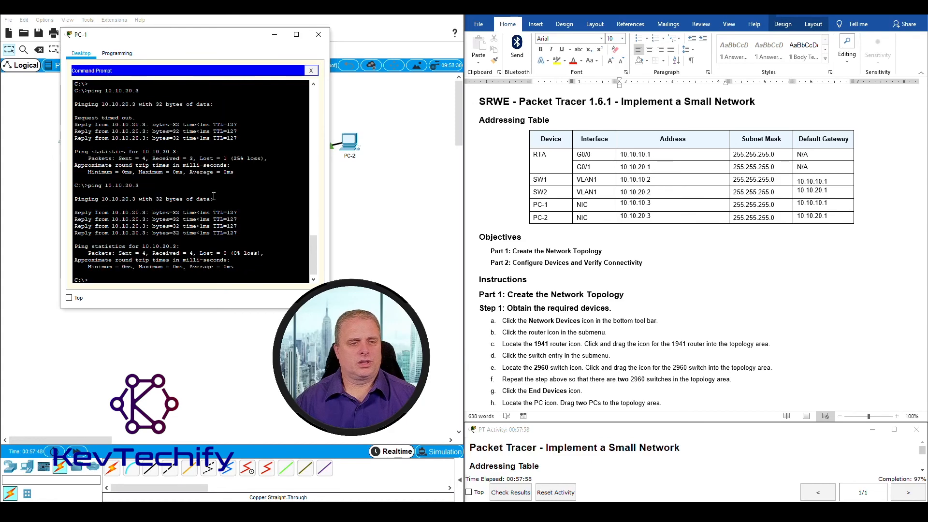
scroll(632, 255, down, 15)
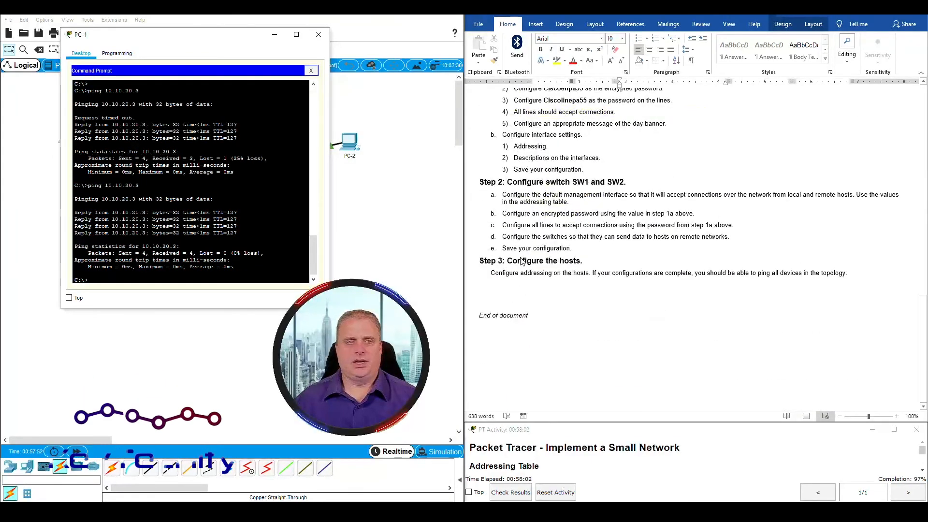
Close PC-1's window to bring the full topology back into view
click(318, 34)
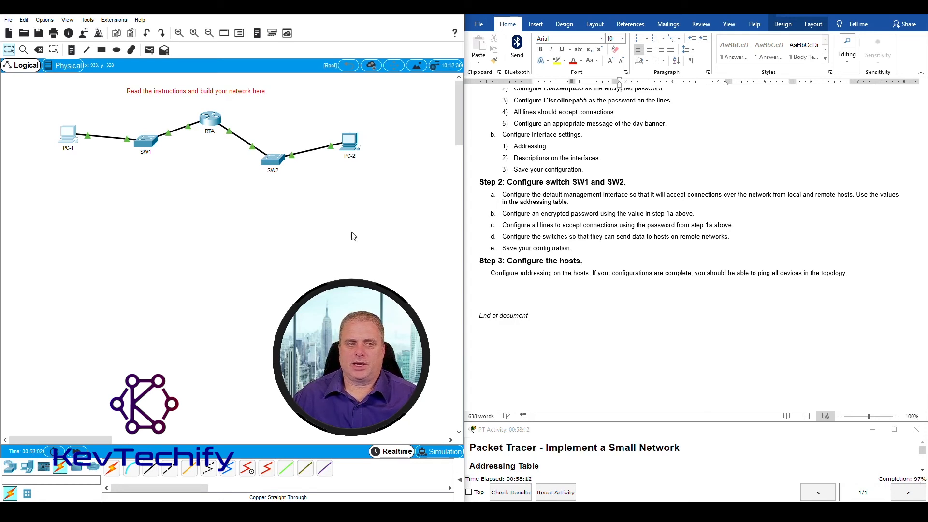
click(508, 495)
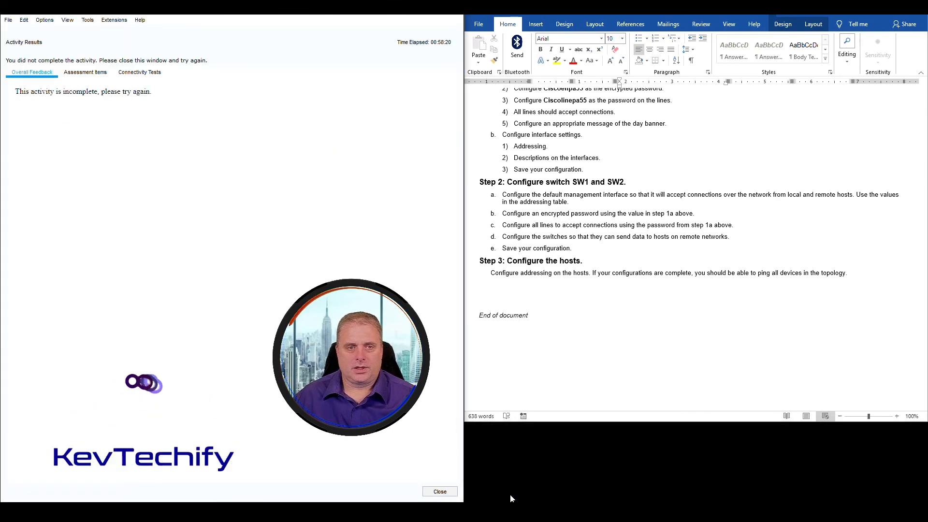
click(92, 73)
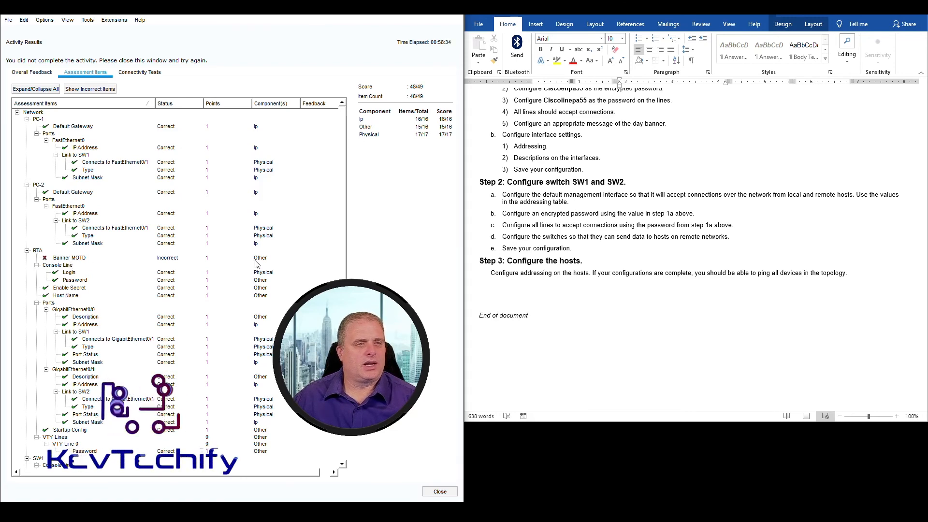
click(439, 492)
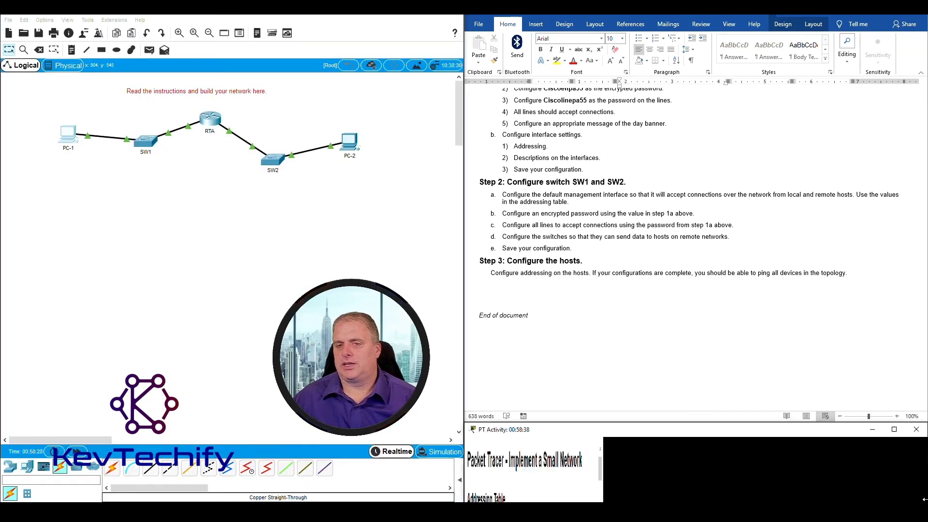
Highlight Part 2 Step 1 item 5, 'Configure an appropriate message of the day banner,' in the lab instructions
scroll(597, 218, up, 15)
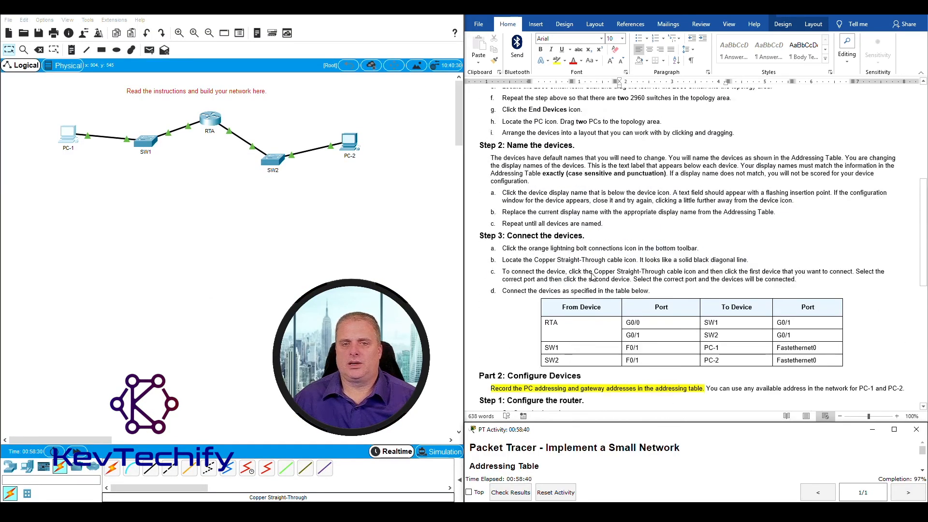
scroll(593, 276, up, 5)
scroll(594, 274, down, 13)
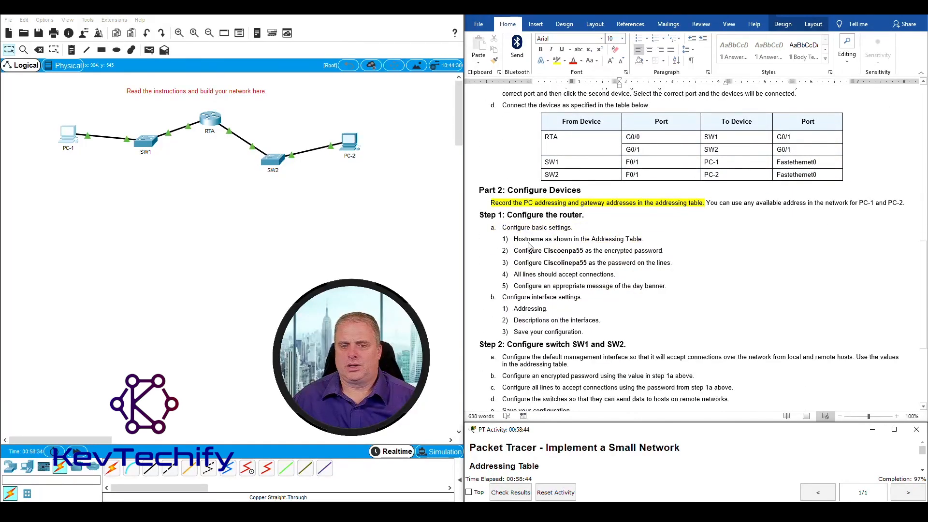
click(529, 241)
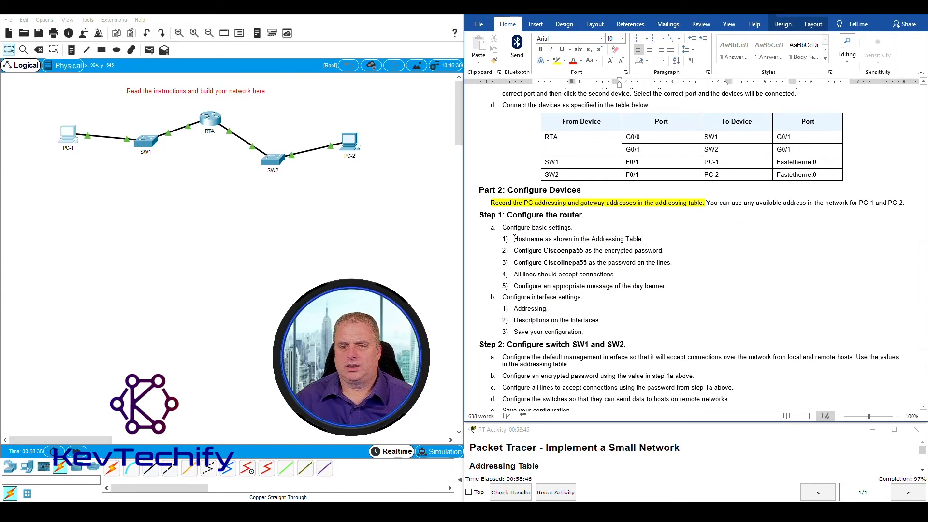
drag(514, 239, 687, 286)
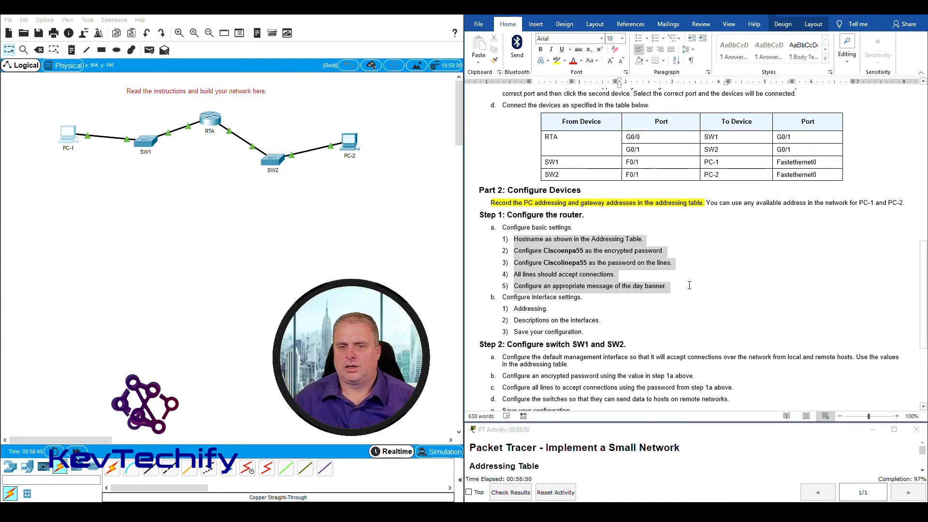
click(593, 285)
drag(561, 285, 670, 287)
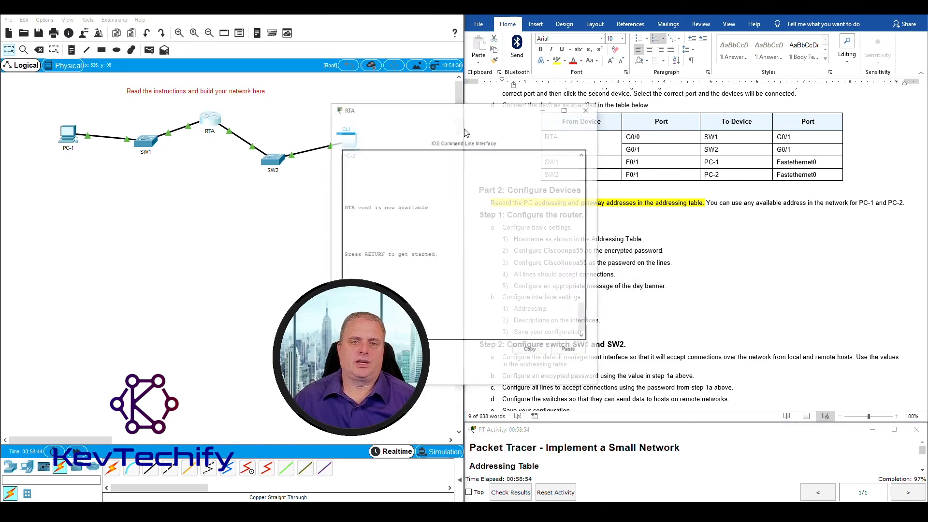
Open RTA's CLI console, then move and widen its window
click(213, 122)
drag(466, 116, 179, 29)
drag(310, 105, 415, 106)
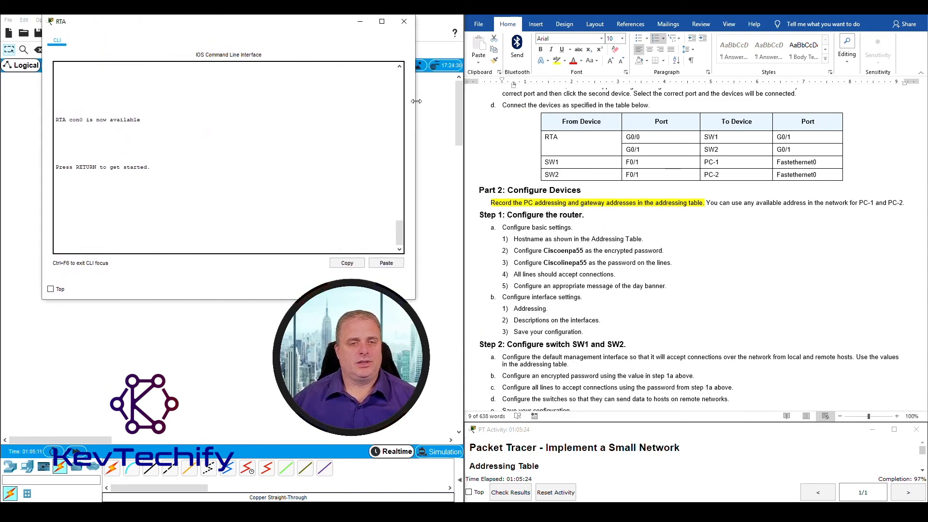
Log into RTA with the console and enable passwords, enter conf t, and begin the banner command
key(Return)
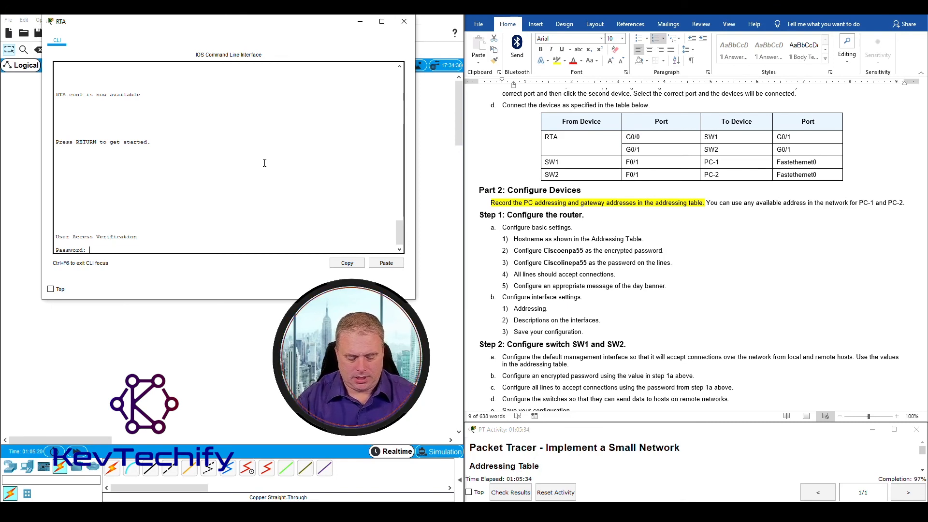
key(Return)
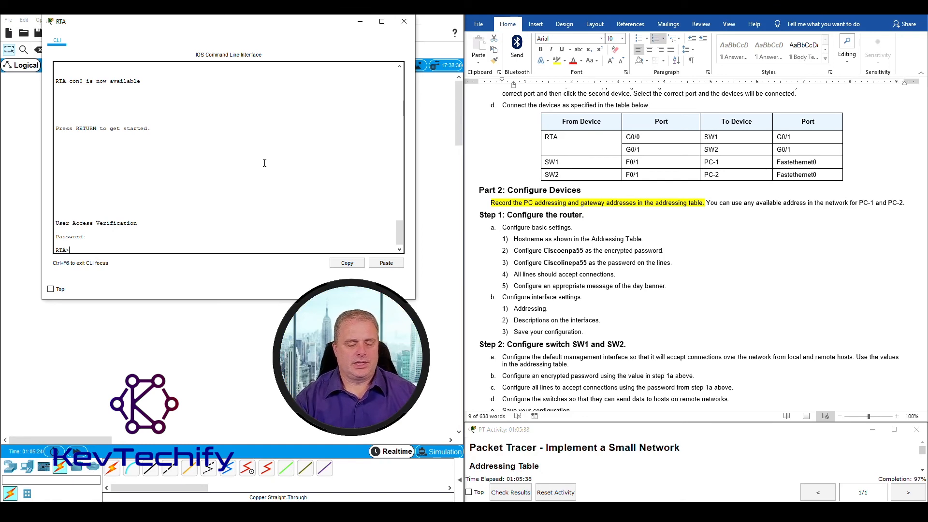
text(enable)
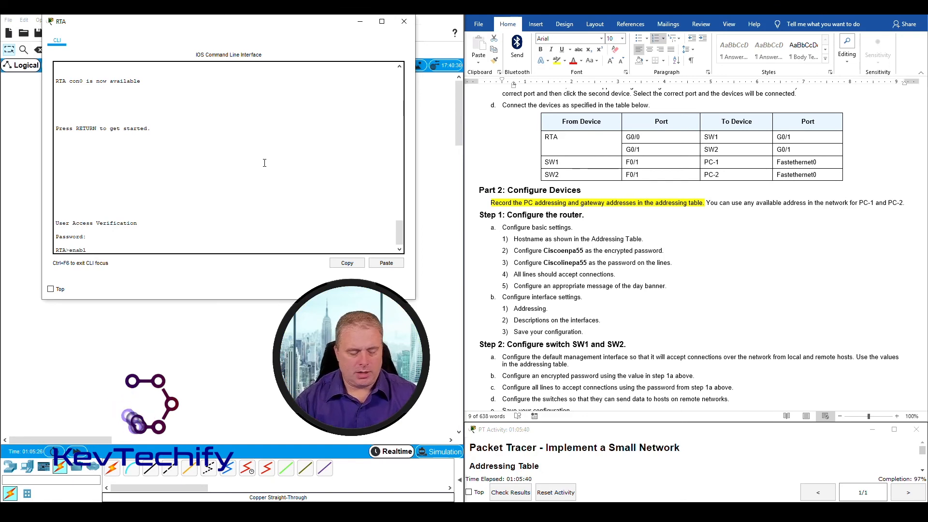
key(Return)
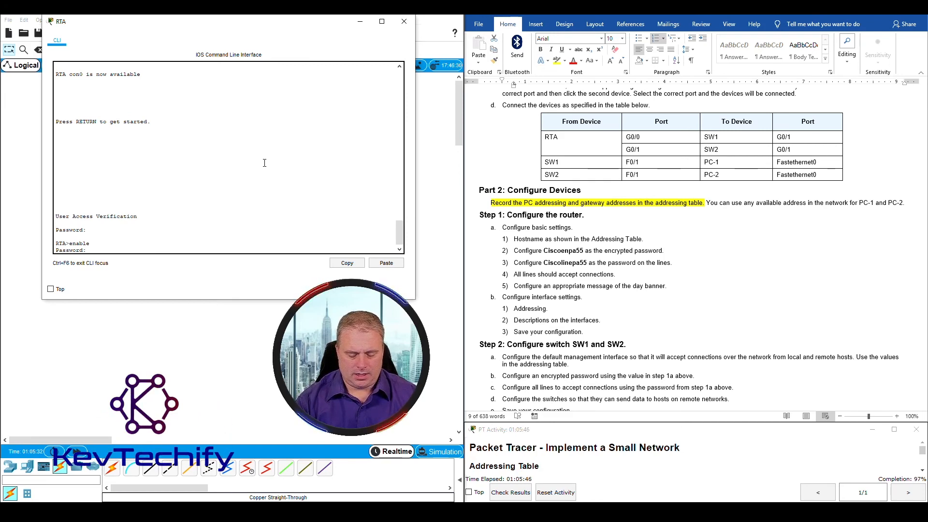
key(Return)
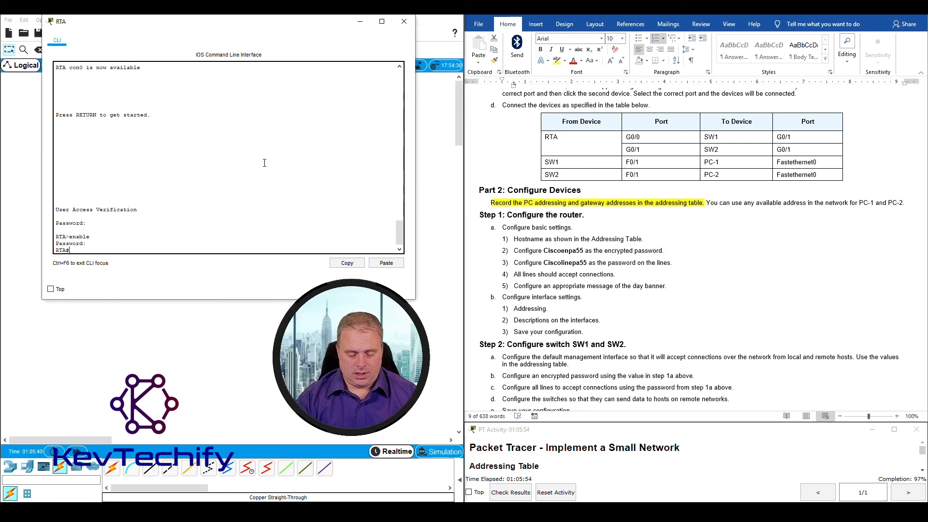
text(conf t)
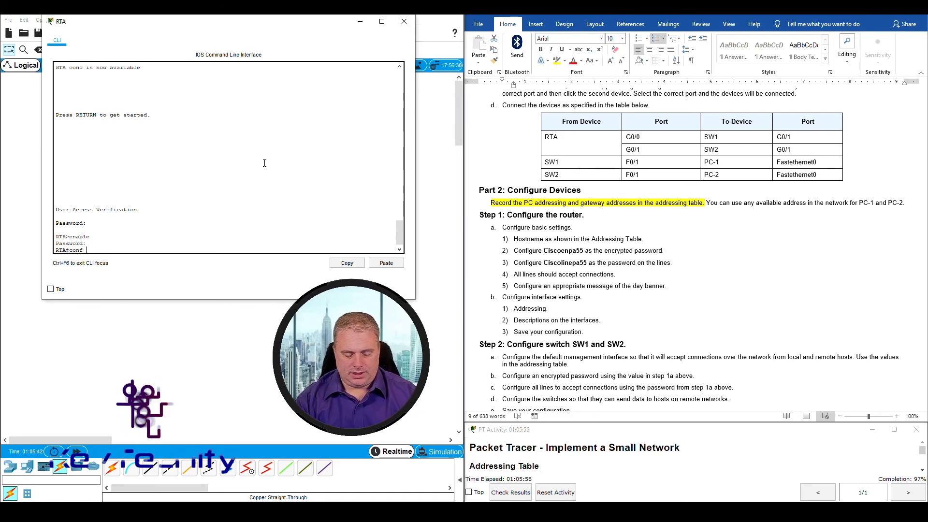
key(Return)
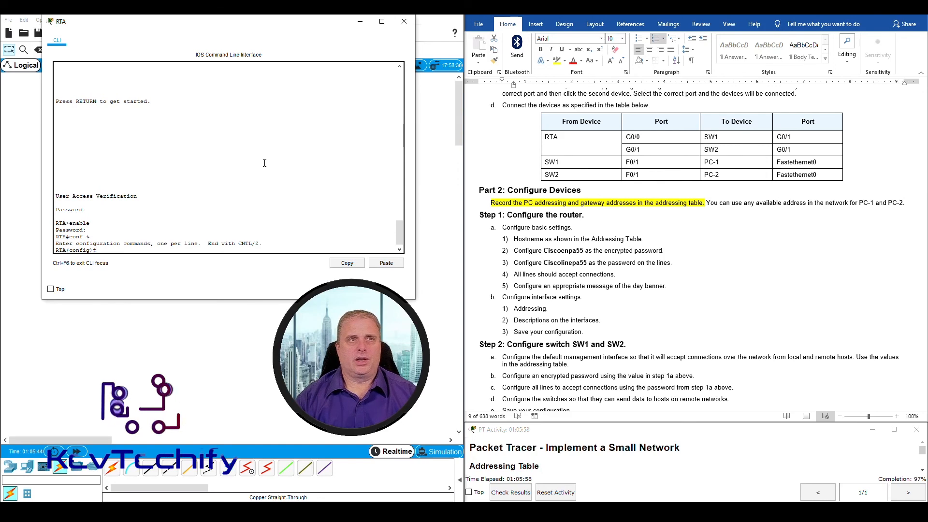
text(b)
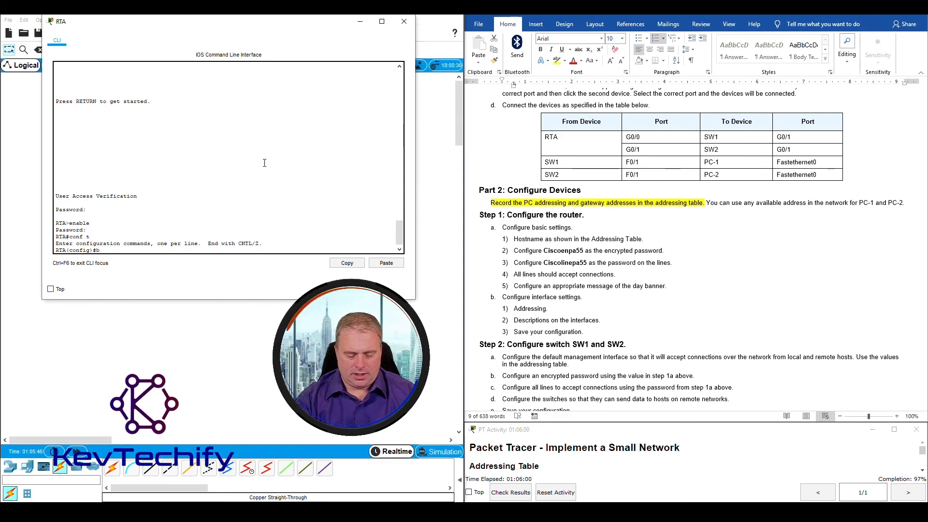
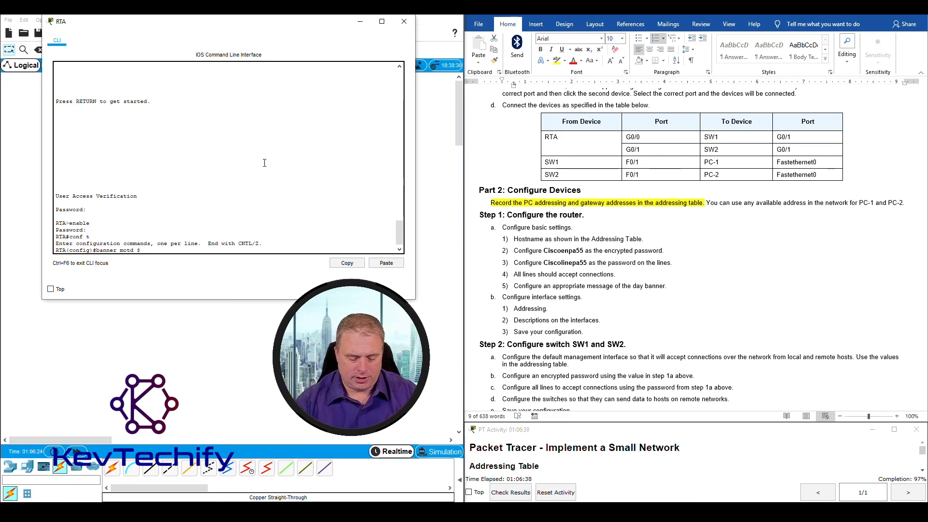
Finish RTA's MOTD banner 'Unauthorized Access Prohibited', then exit configuration mode and the console session
text(u)
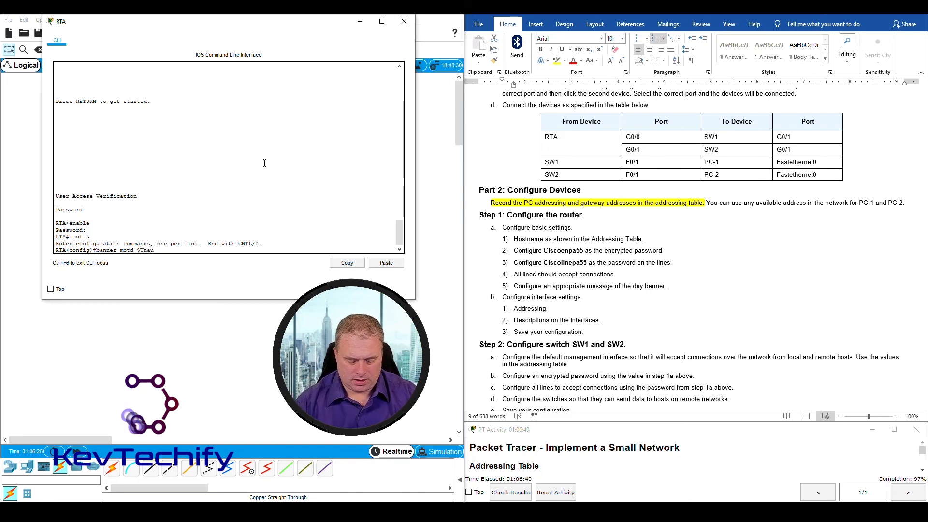
text(thorized)
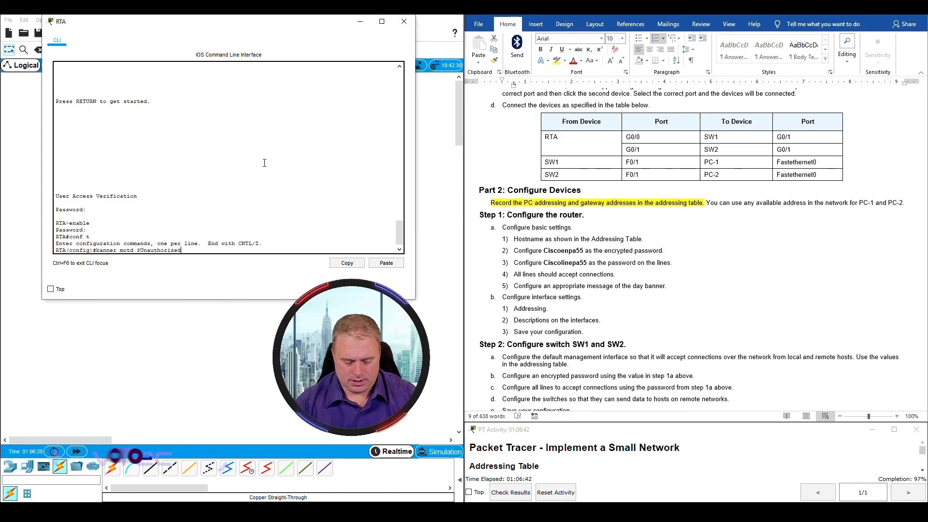
text( Access )
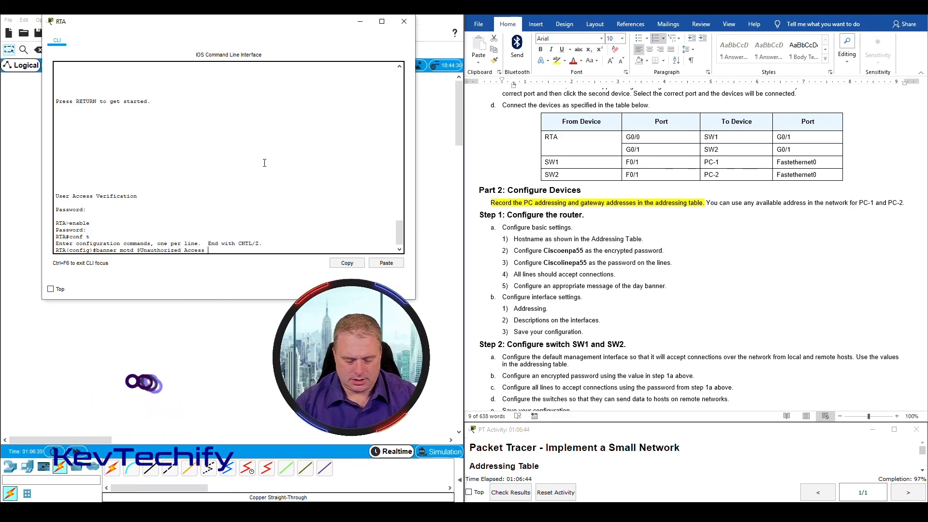
text(Prohibited!$)
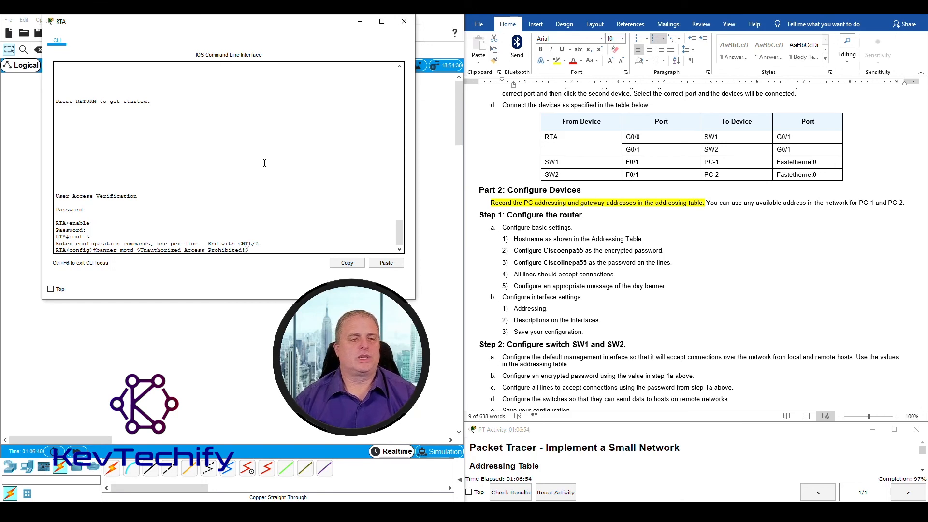
key(Return)
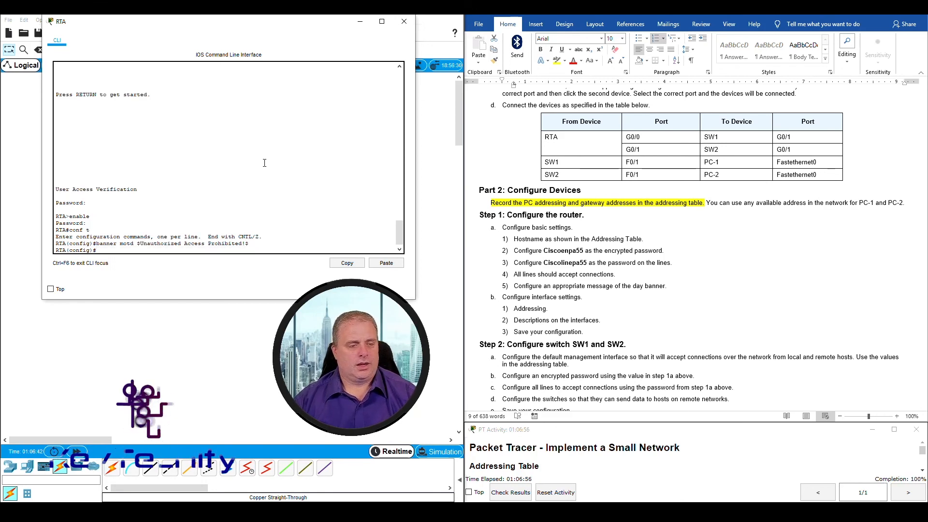
text(exit)
key(Return)
text(exit)
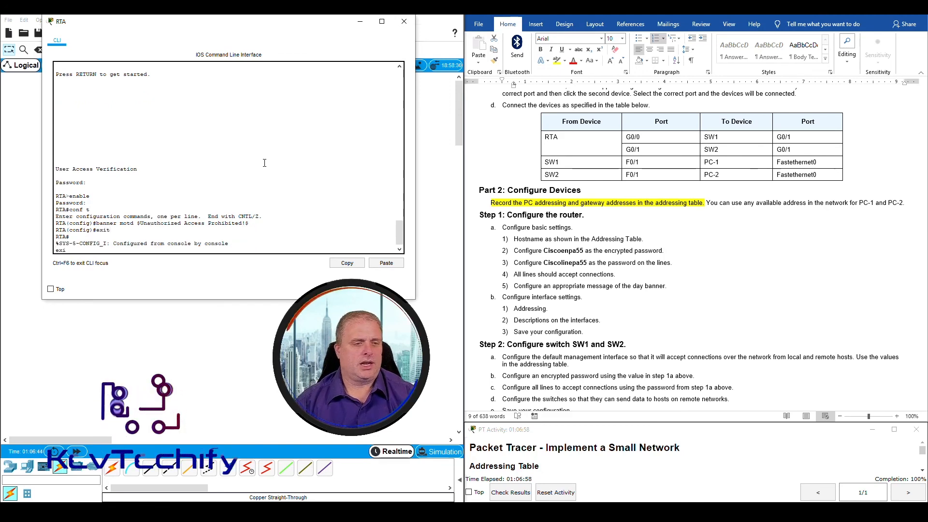
key(Return)
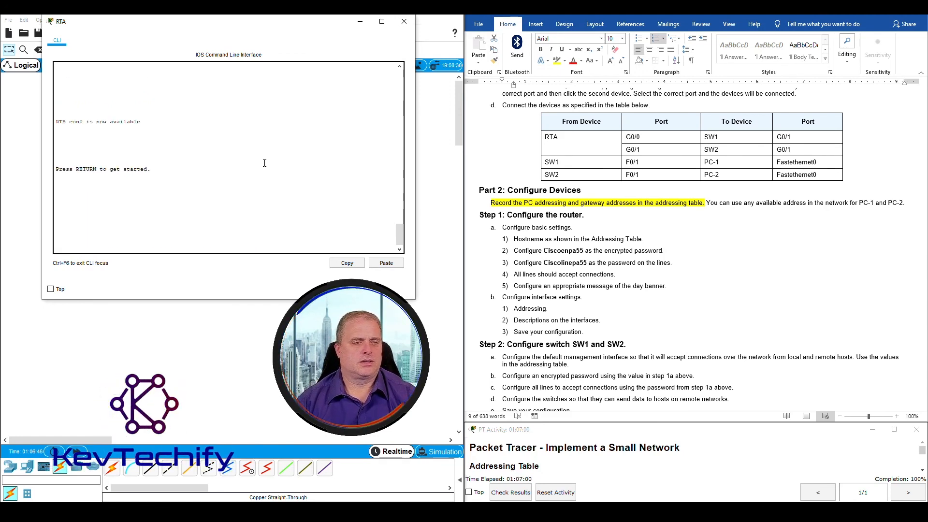
Close RTA's CLI, confirm all 49/49 assessment items are correct, and restore the activity instructions
click(404, 21)
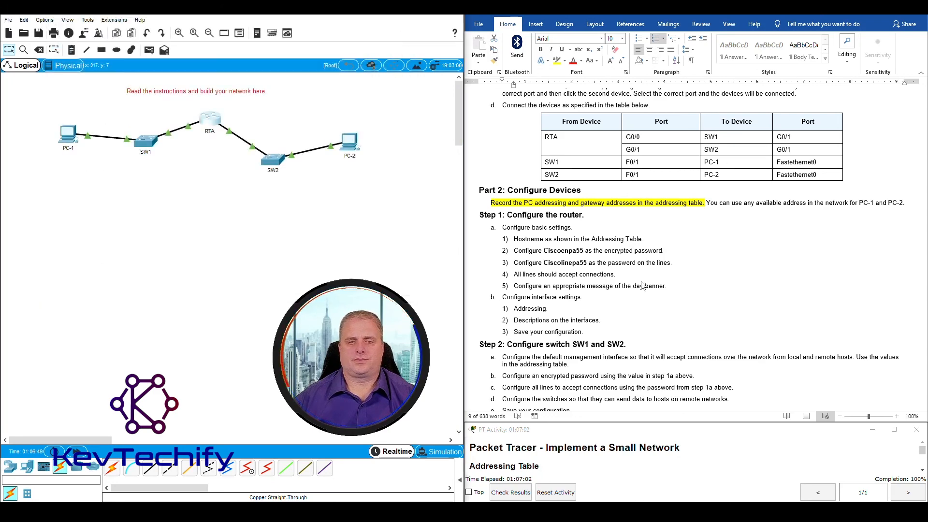
click(506, 495)
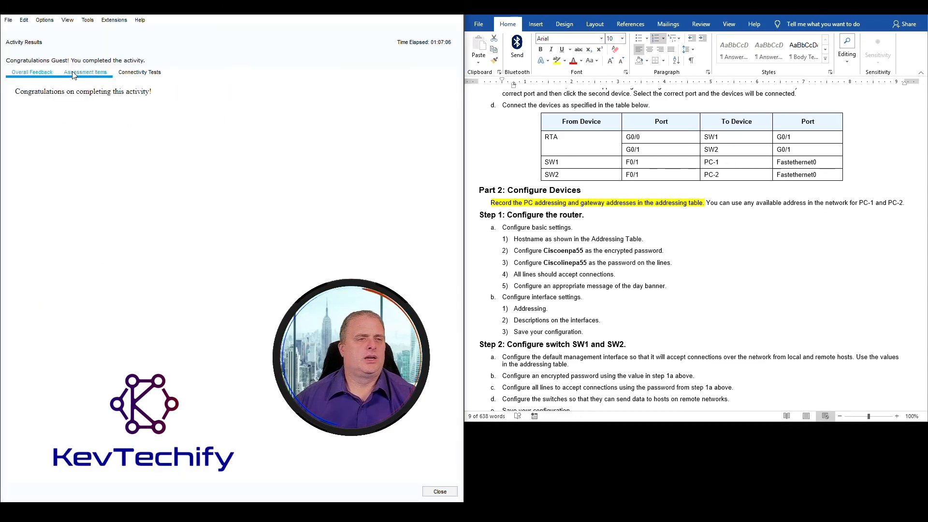
click(75, 76)
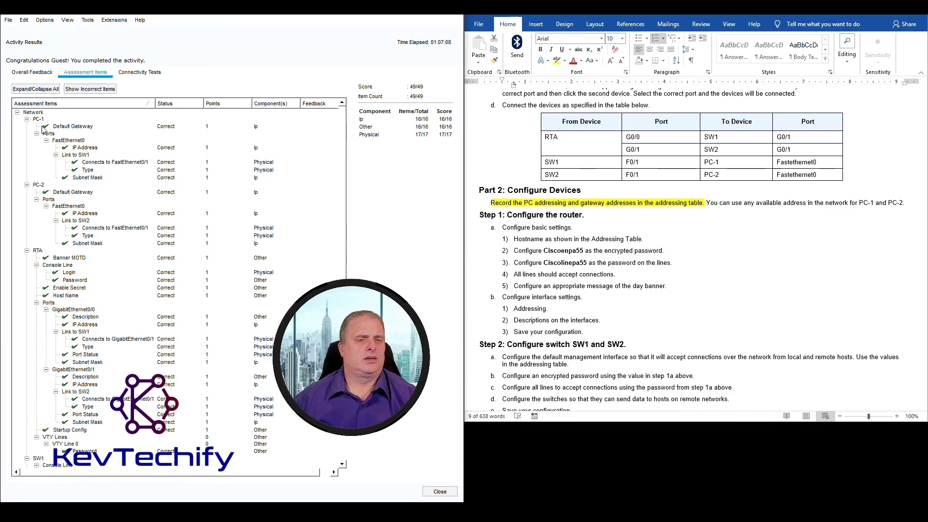
scroll(44, 130, down, 10)
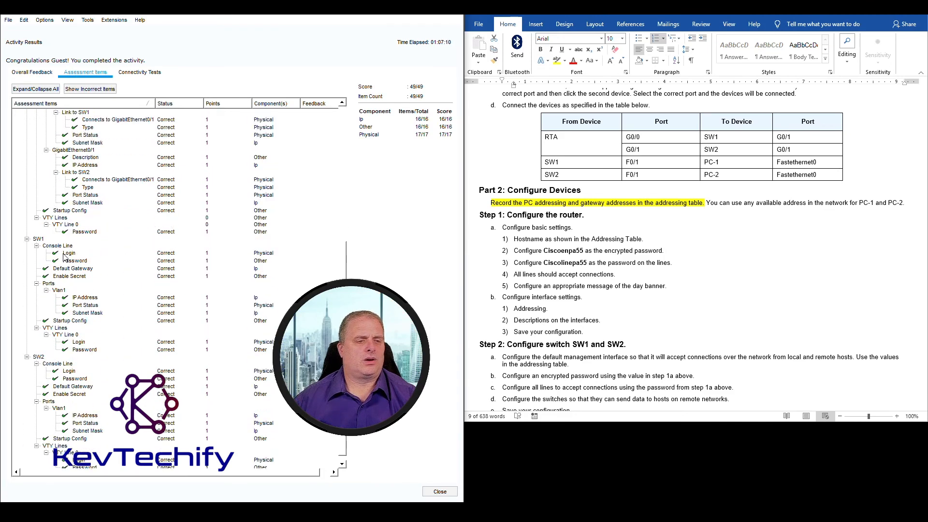
scroll(49, 292, up, 10)
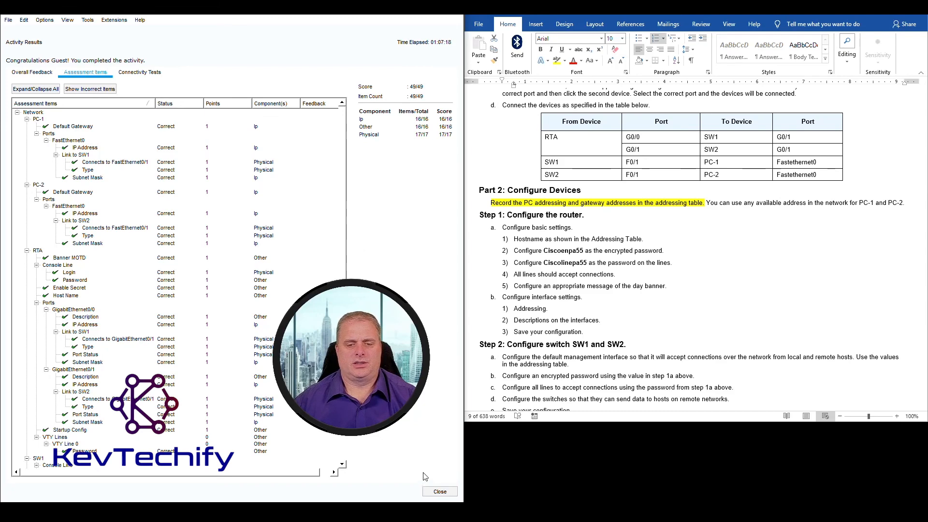
click(440, 491)
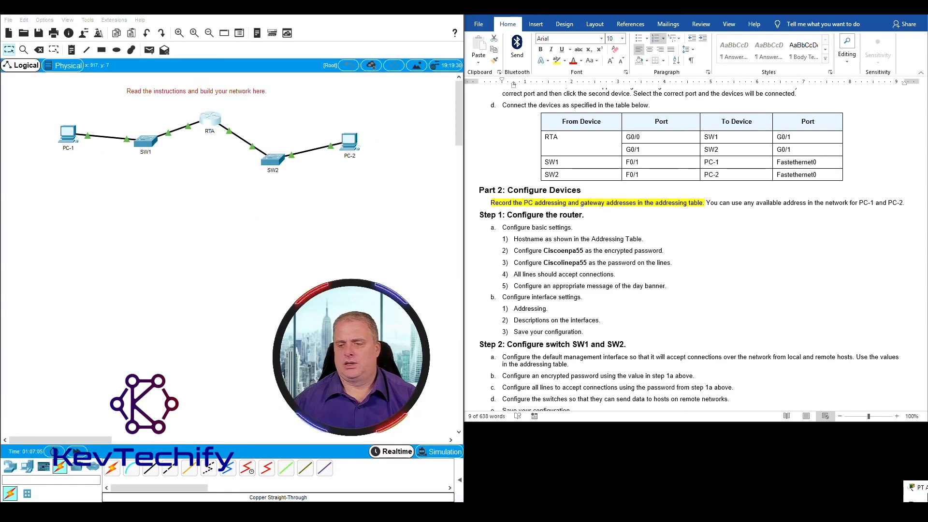
click(921, 488)
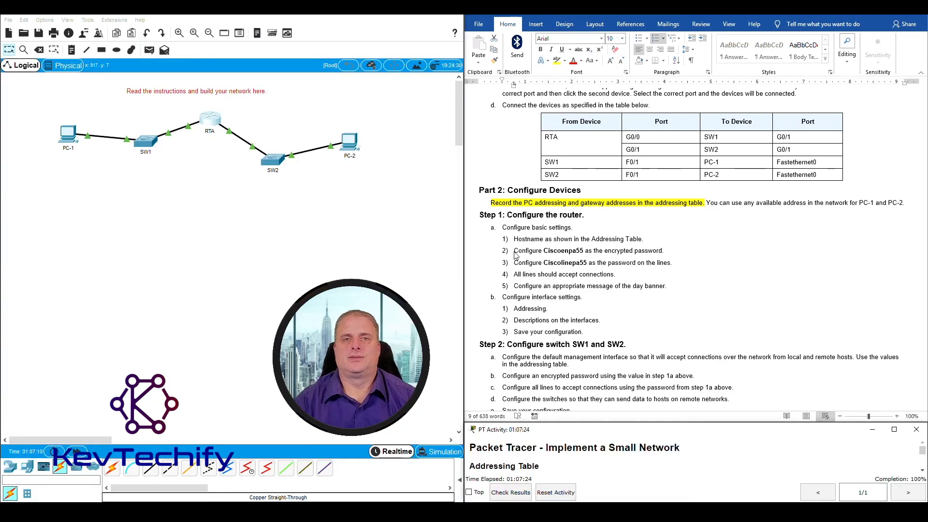